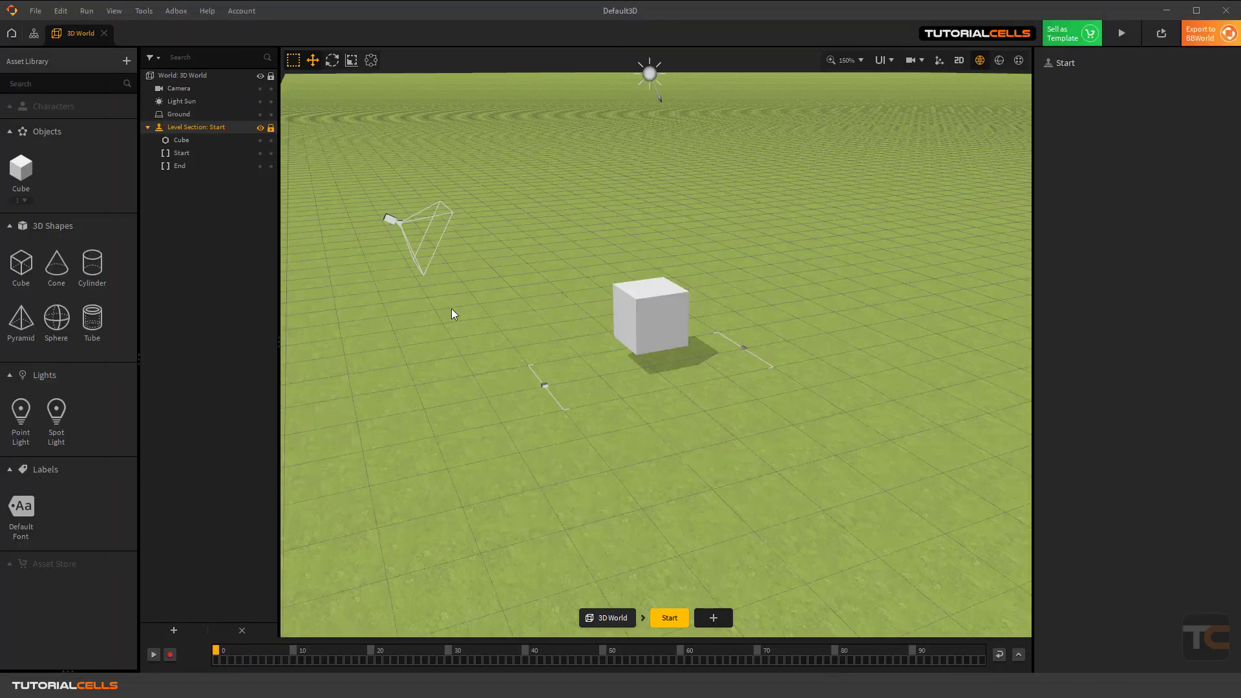
Change the ground type to Custom Texture and set the ground color to dark grey.
{"action": "scroll", "coordinate": [478, 315], "scroll_direction": "down", "scroll_amount": 2}
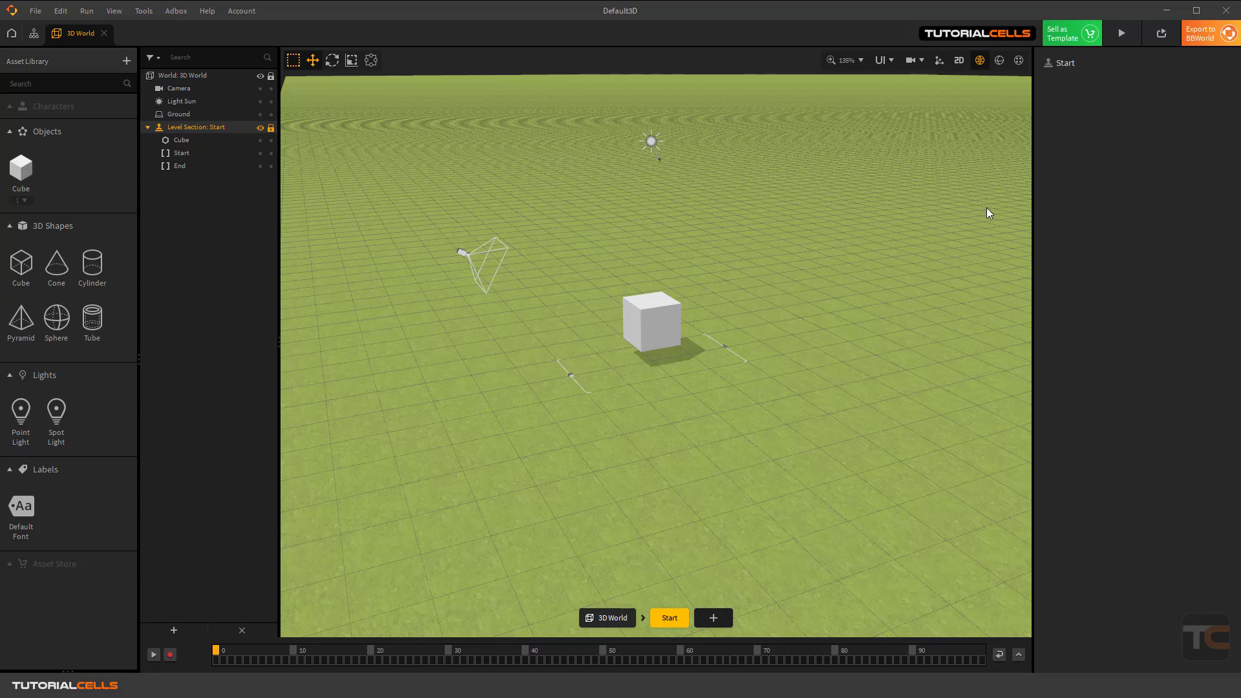
{"action": "left_click", "coordinate": [941, 211]}
{"action": "left_click", "coordinate": [1137, 174]}
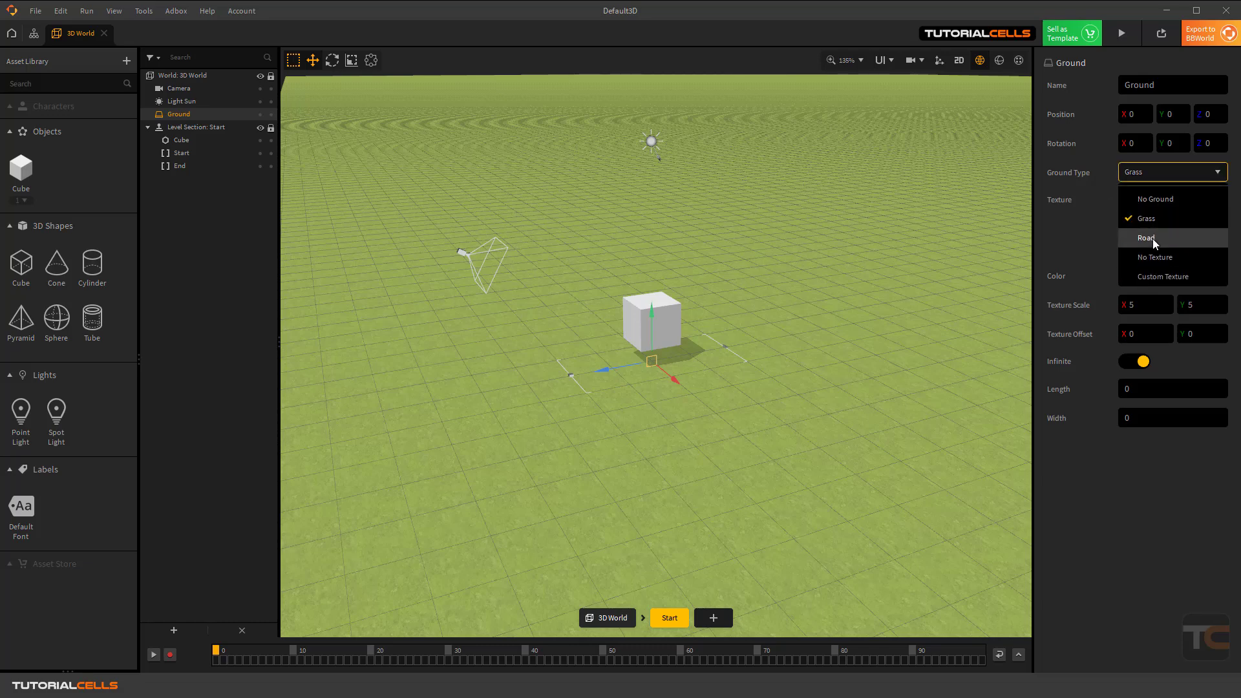
{"action": "left_click", "coordinate": [1157, 274]}
{"action": "left_click", "coordinate": [1141, 276]}
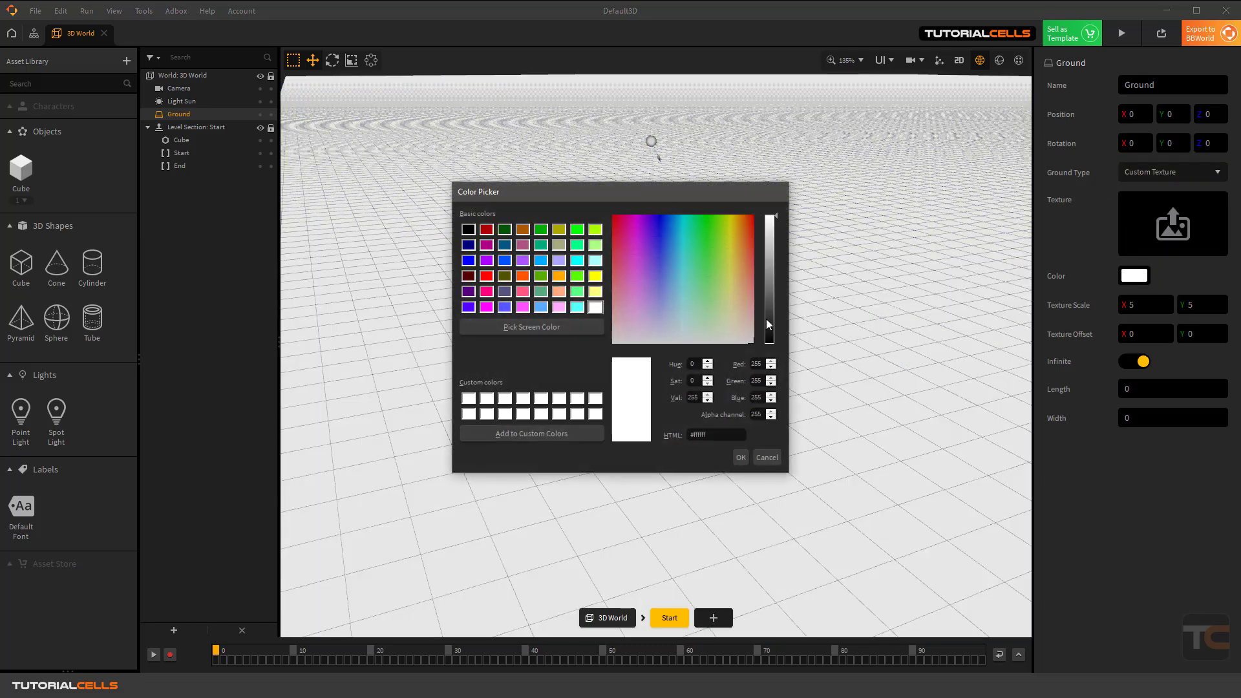
{"action": "left_click", "coordinate": [770, 310]}
{"action": "left_click", "coordinate": [741, 457]}
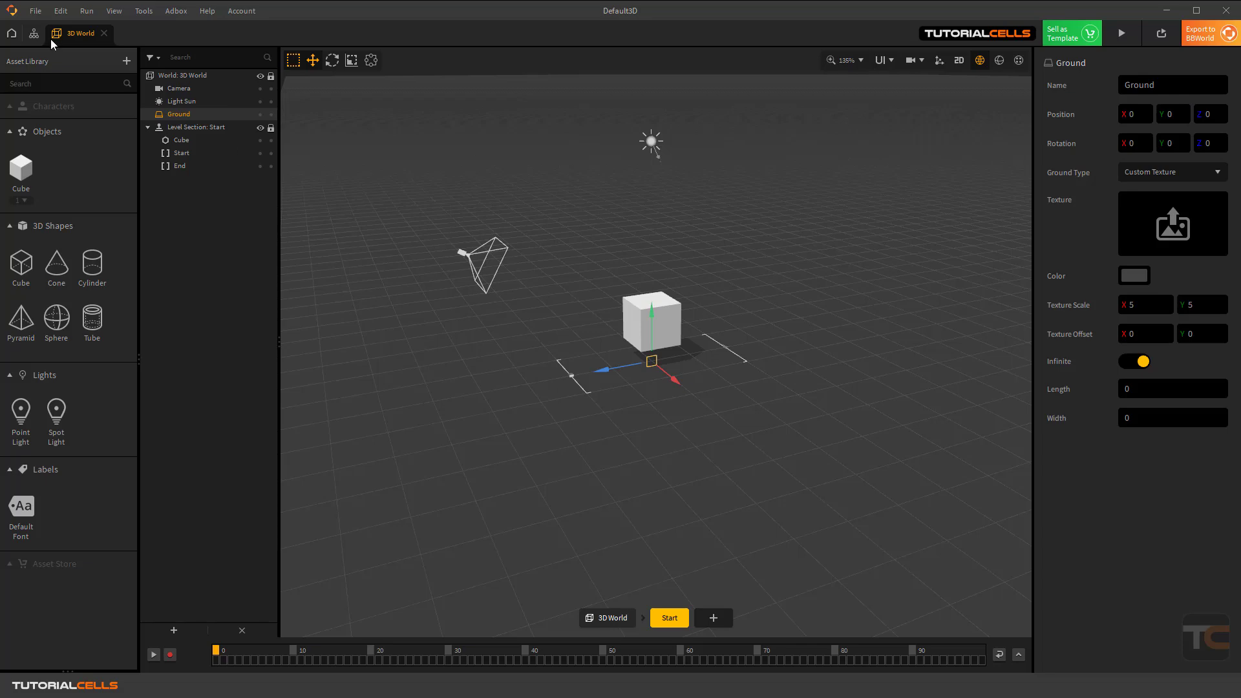
Move the Start node farther from the 3D World node in the mind map and look at its start screen.
{"action": "left_click", "coordinate": [35, 34]}
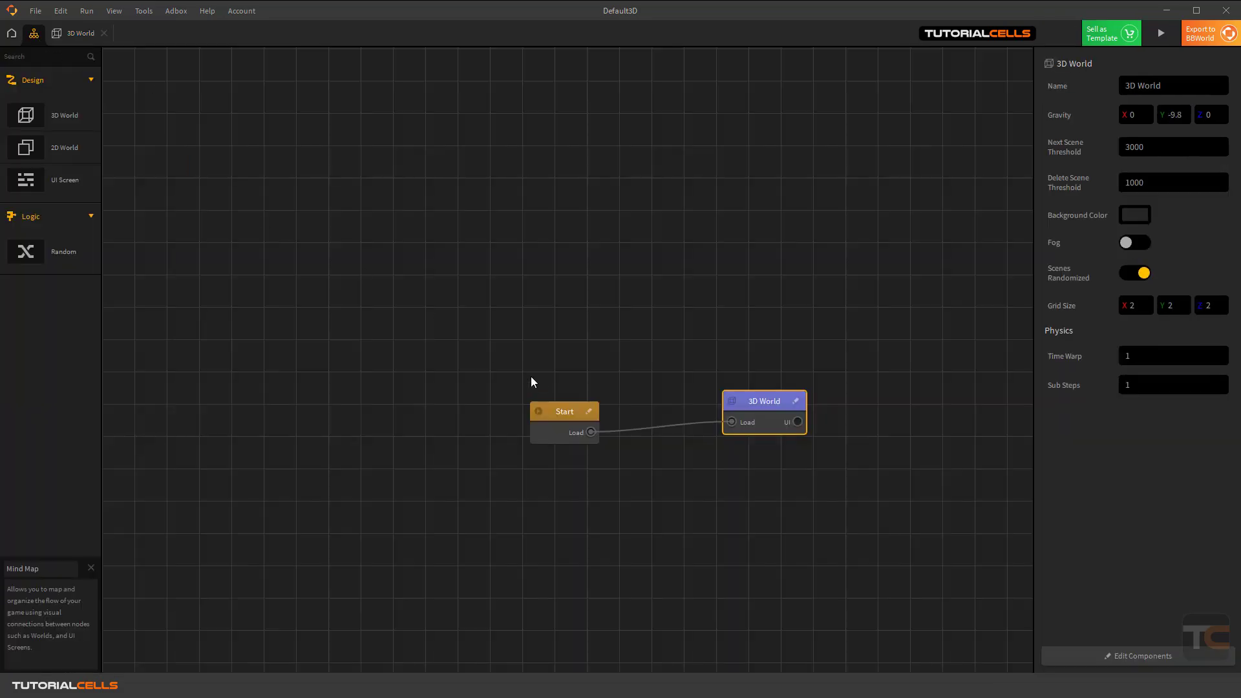
{"action": "left_click_drag", "start_coordinate": [556, 416], "coordinate": [416, 370]}
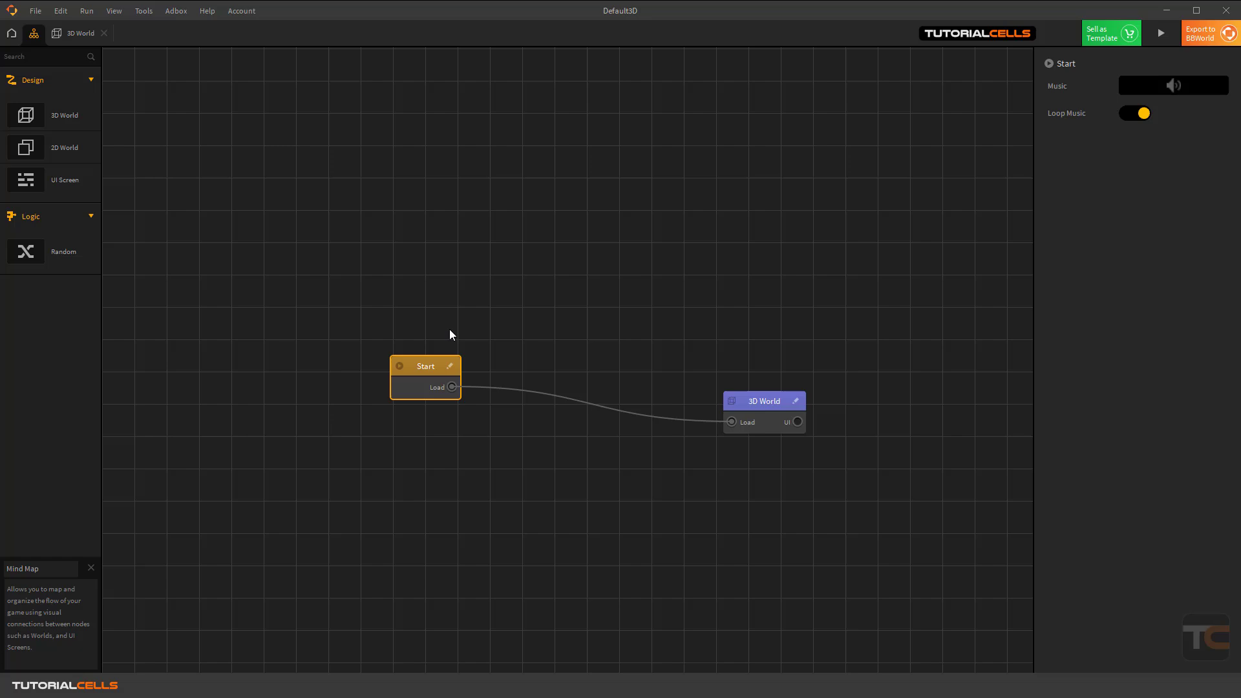
{"action": "left_click", "coordinate": [452, 367]}
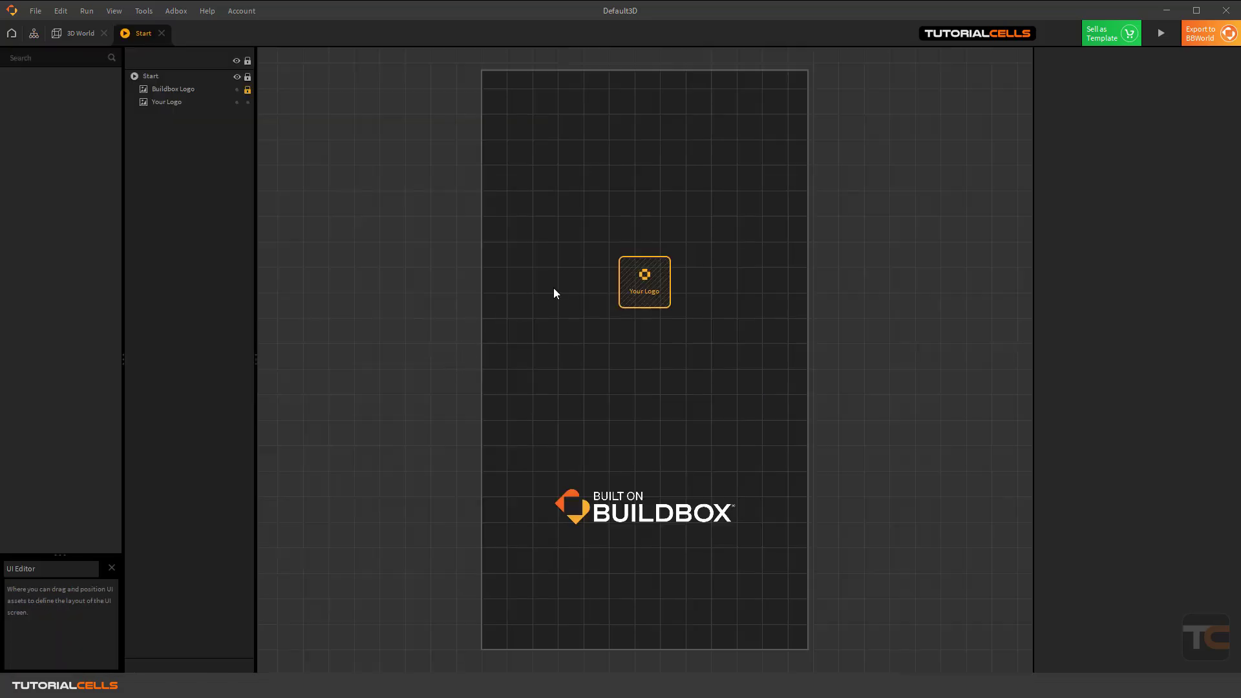
{"action": "left_click", "coordinate": [162, 33]}
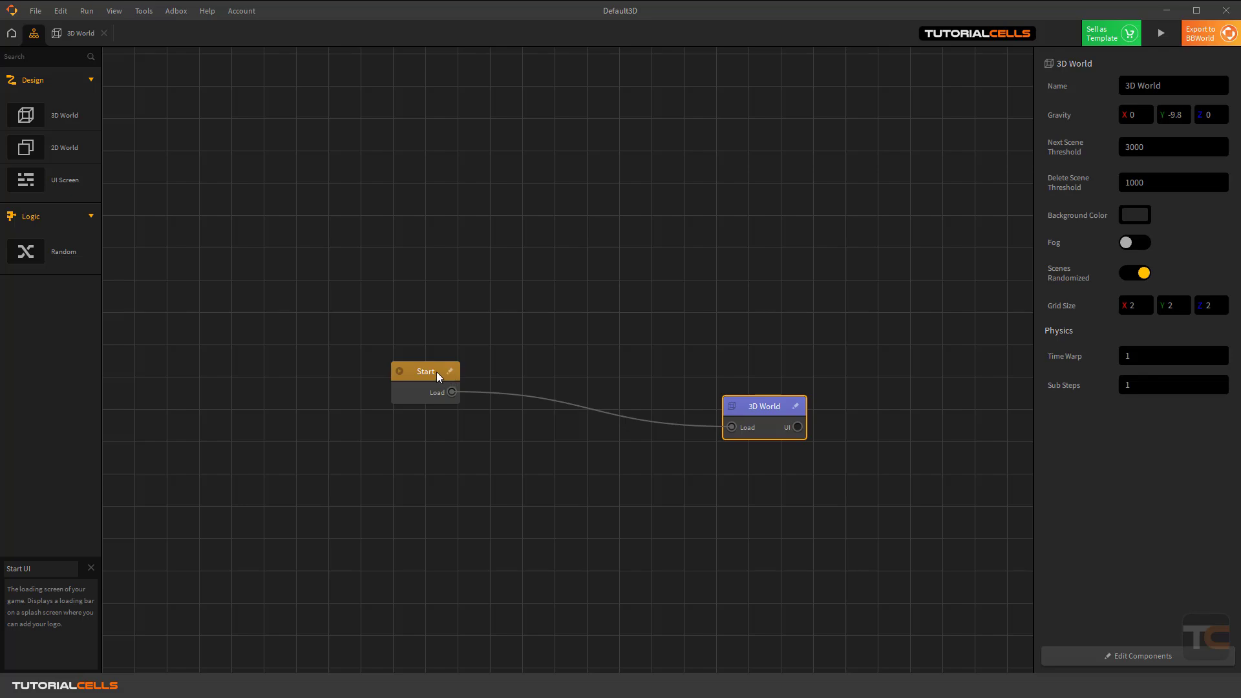
Reposition the Start node slightly and bring the 3D World node closer to it, a little higher.
{"action": "left_click_drag", "start_coordinate": [422, 373], "coordinate": [444, 373]}
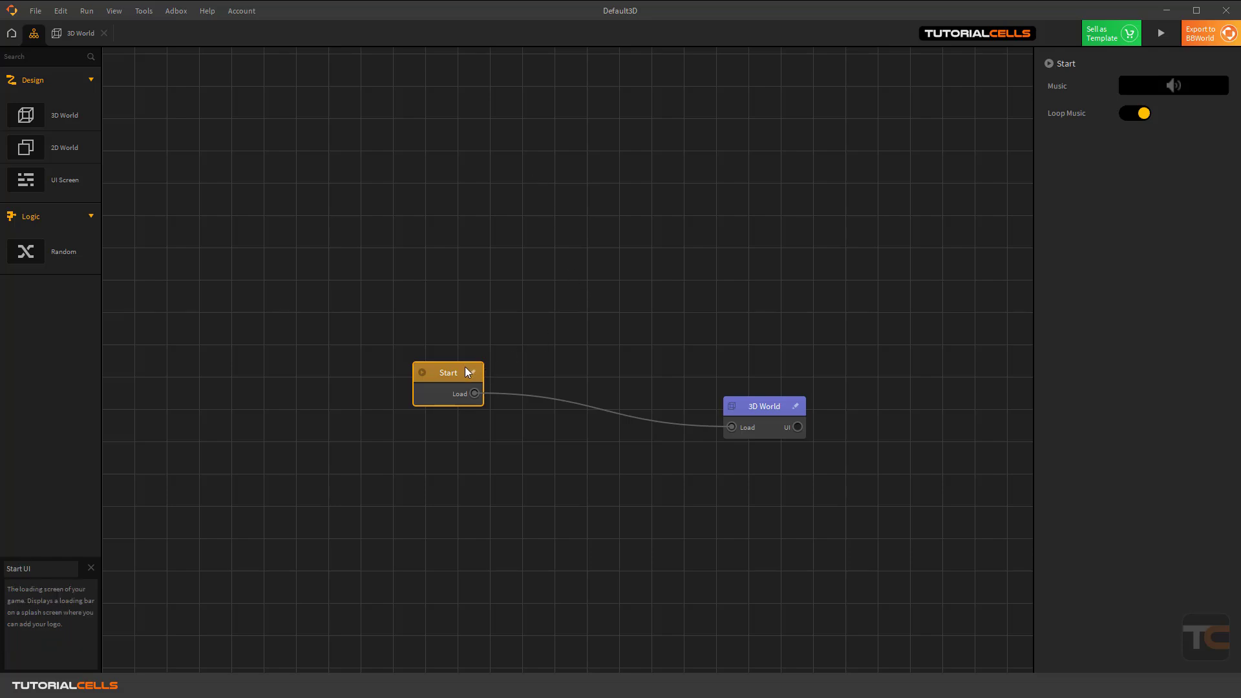
{"action": "left_click_drag", "start_coordinate": [454, 374], "coordinate": [448, 383]}
{"action": "left_click_drag", "start_coordinate": [750, 414], "coordinate": [640, 354]}
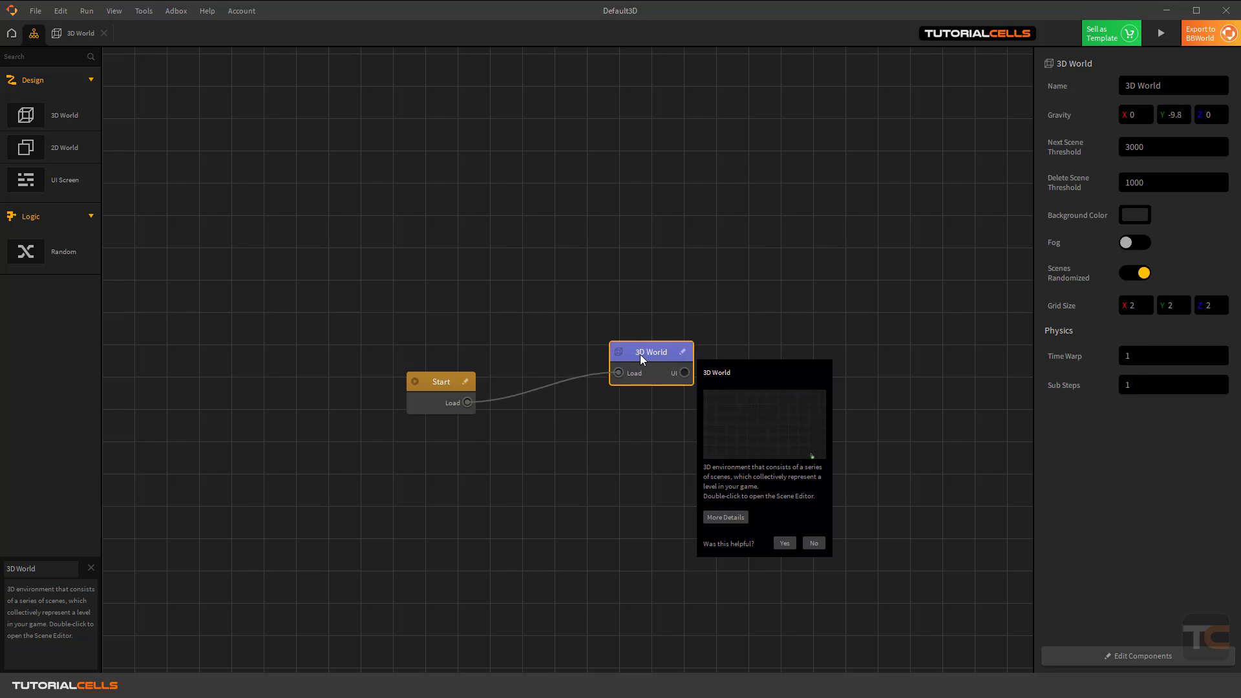
{"action": "right_click", "coordinate": [685, 228]}
{"action": "left_click", "coordinate": [708, 239]}
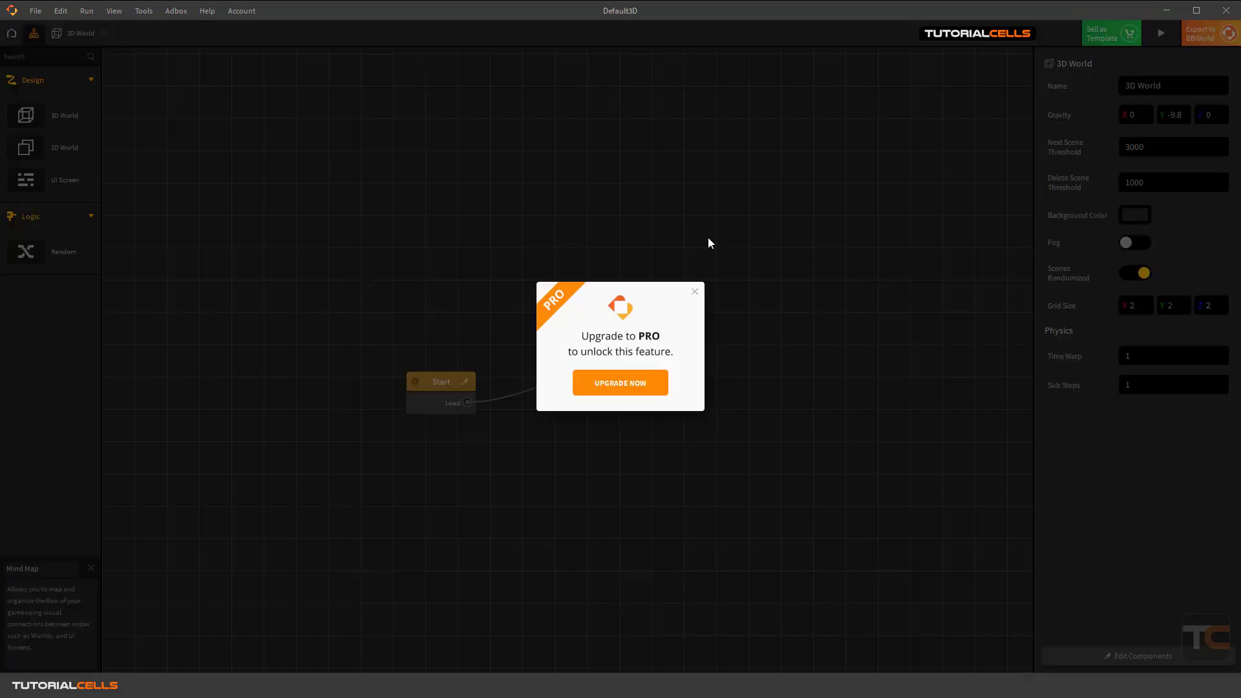
{"action": "left_click", "coordinate": [696, 293]}
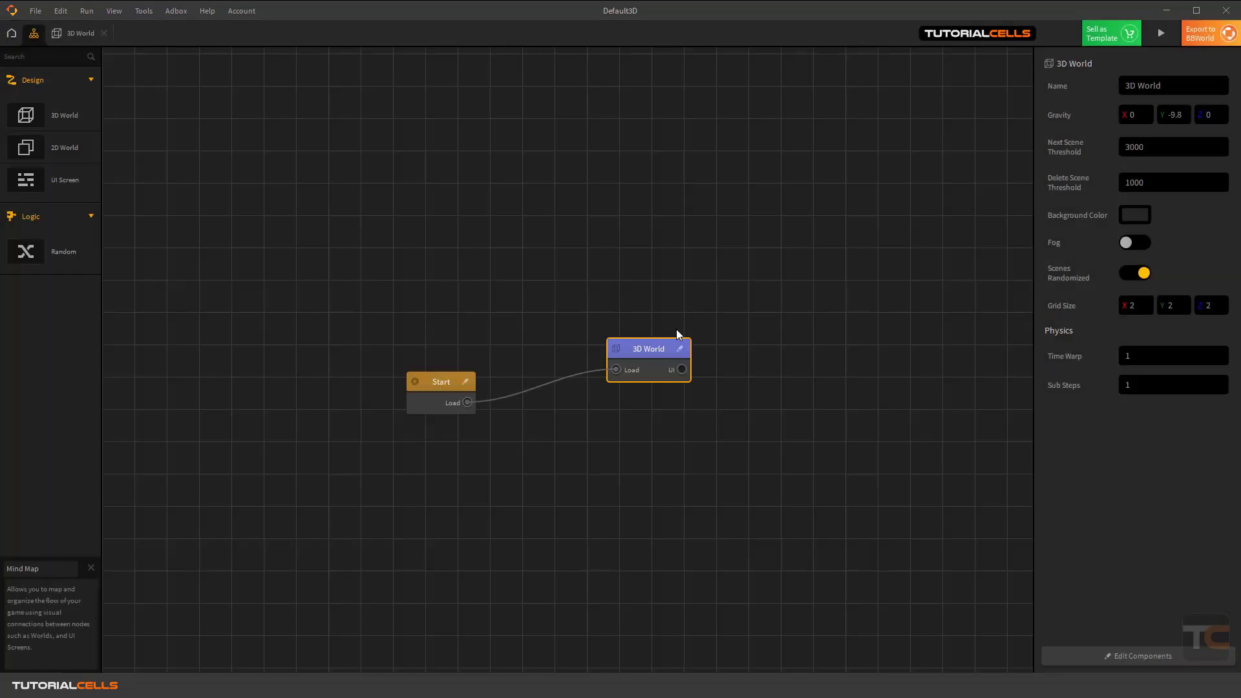
Shift the 3D World and Start nodes slightly left in the mind map, narrowing the gap between them.
{"action": "left_click_drag", "start_coordinate": [644, 352], "coordinate": [593, 347]}
{"action": "left_click_drag", "start_coordinate": [432, 387], "coordinate": [414, 380]}
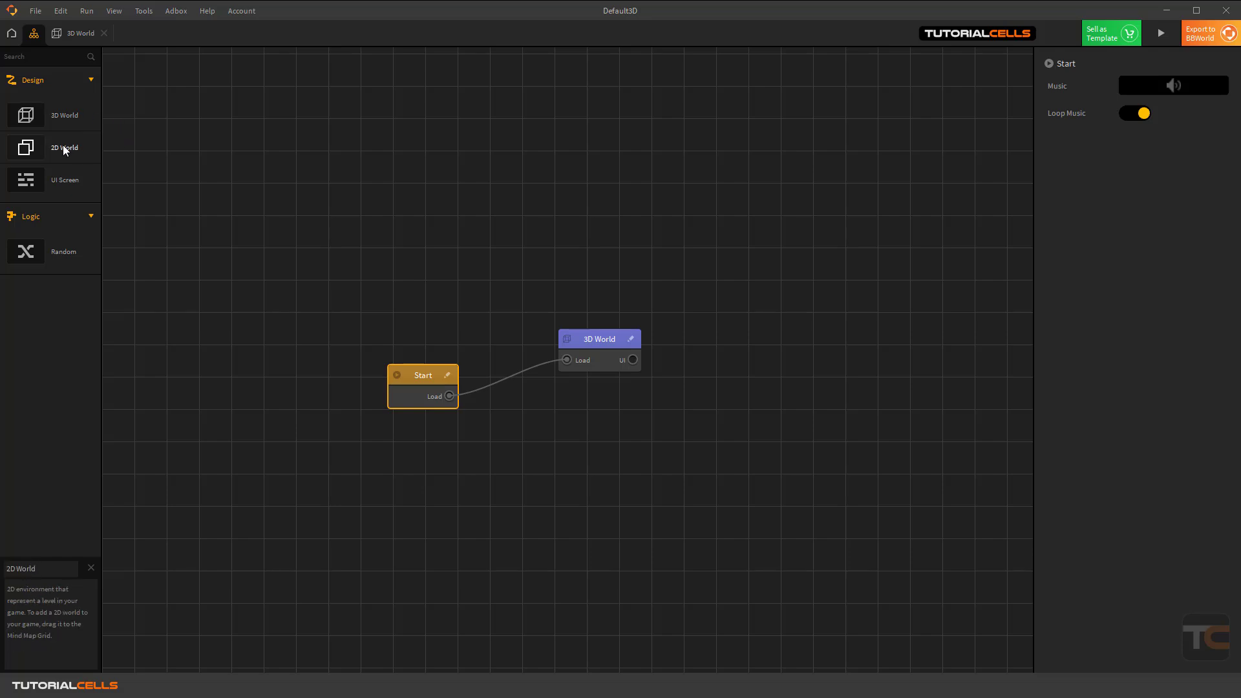
Try to add a 2D World node to the mind map above the existing nodes.
{"action": "left_click_drag", "start_coordinate": [63, 146], "coordinate": [498, 233]}
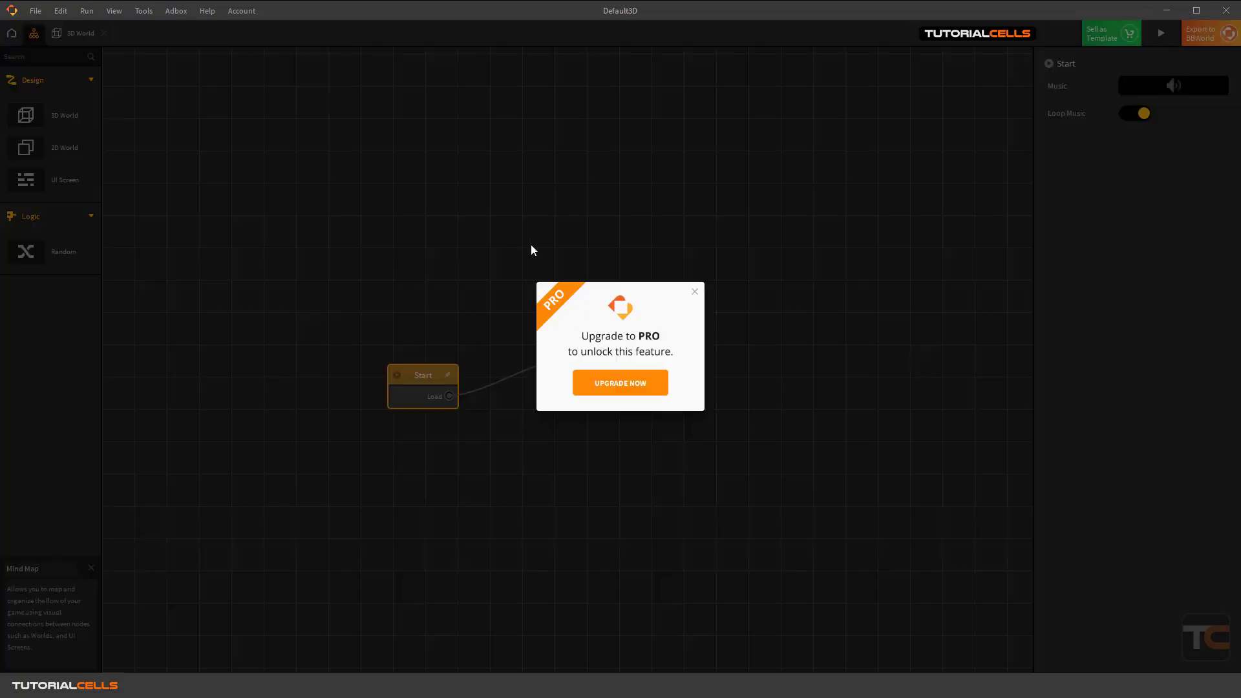
{"action": "left_click", "coordinate": [695, 296]}
{"action": "left_click", "coordinate": [592, 327]}
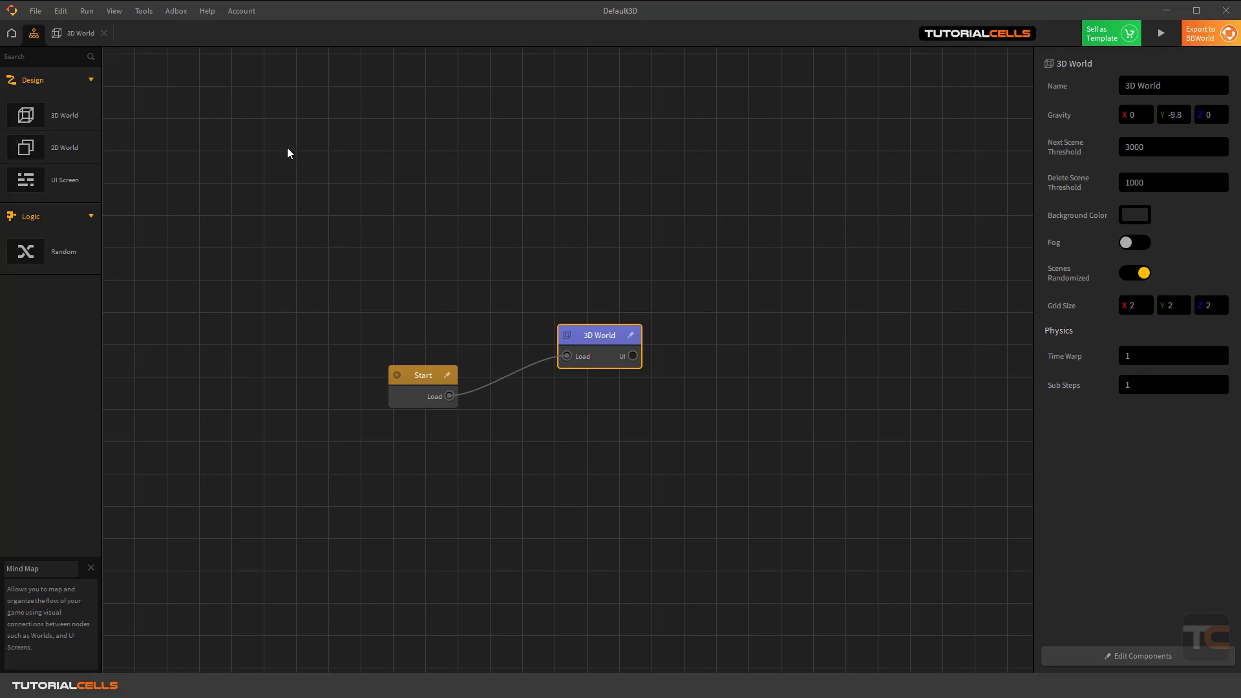
Raise the Start node and lower the 3D World node so that the latter sits slightly below it.
{"action": "left_click_drag", "start_coordinate": [397, 368], "coordinate": [405, 343]}
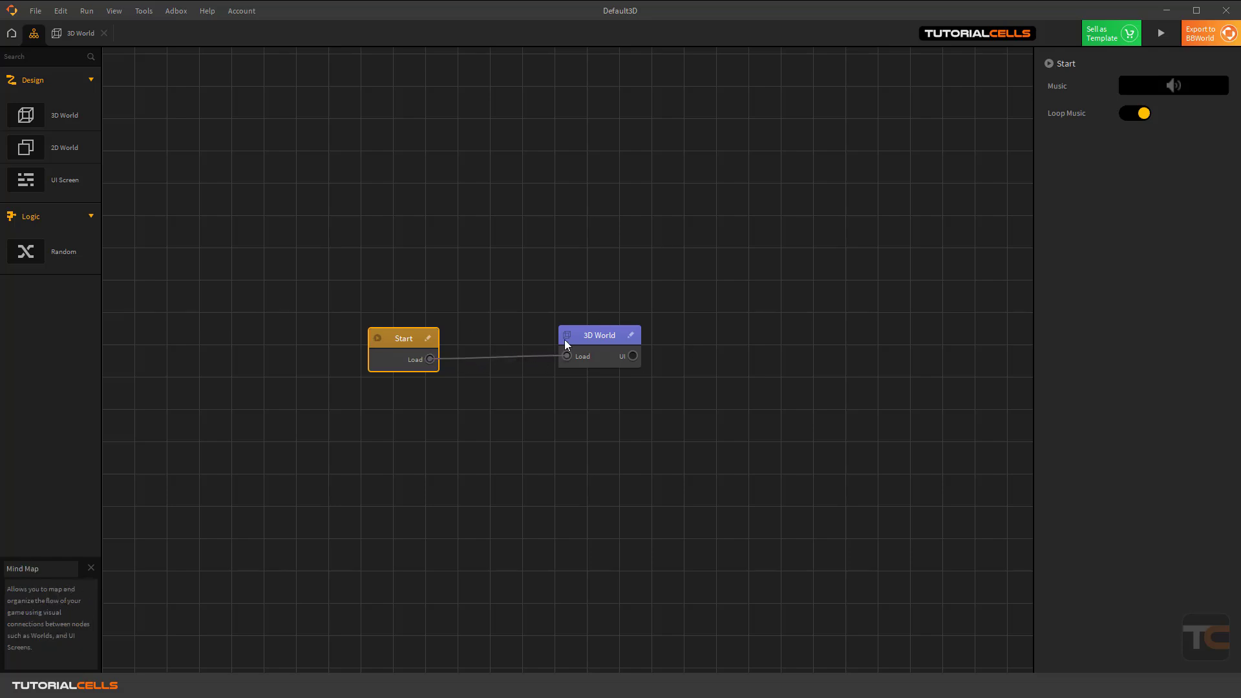
{"action": "left_click_drag", "start_coordinate": [564, 339], "coordinate": [564, 370]}
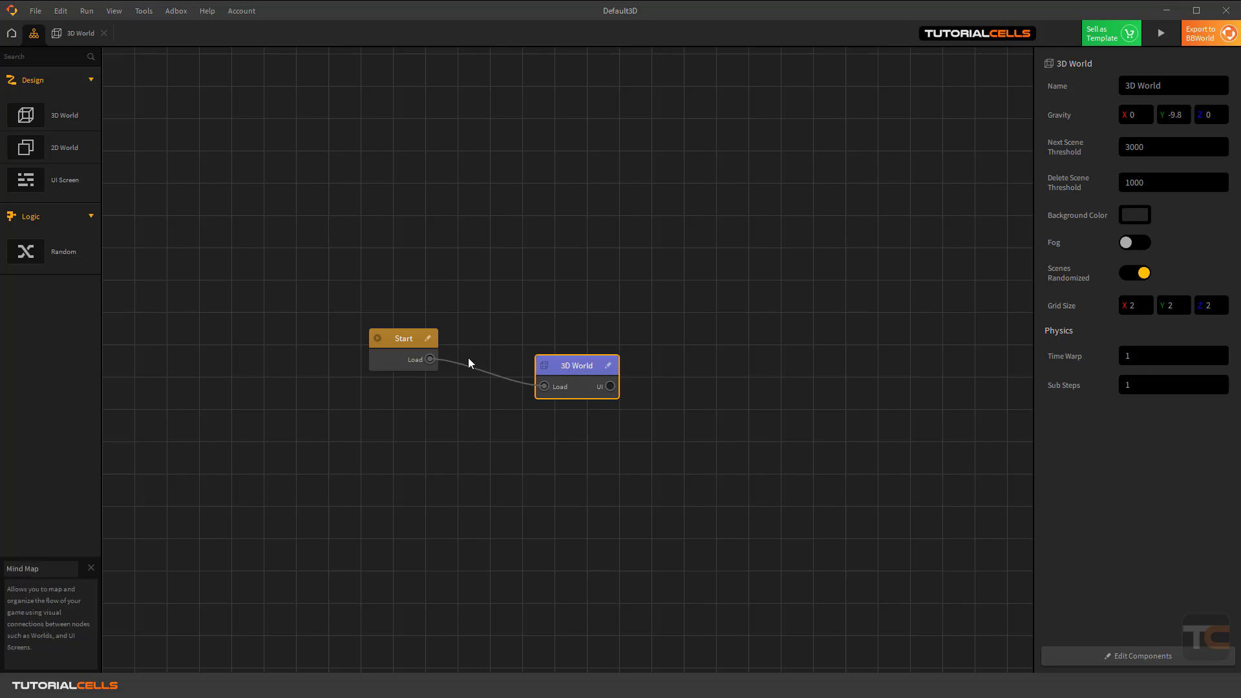
Assign the world UI MP3 from the projects files folder as the Start node's music.
{"action": "left_click", "coordinate": [409, 341]}
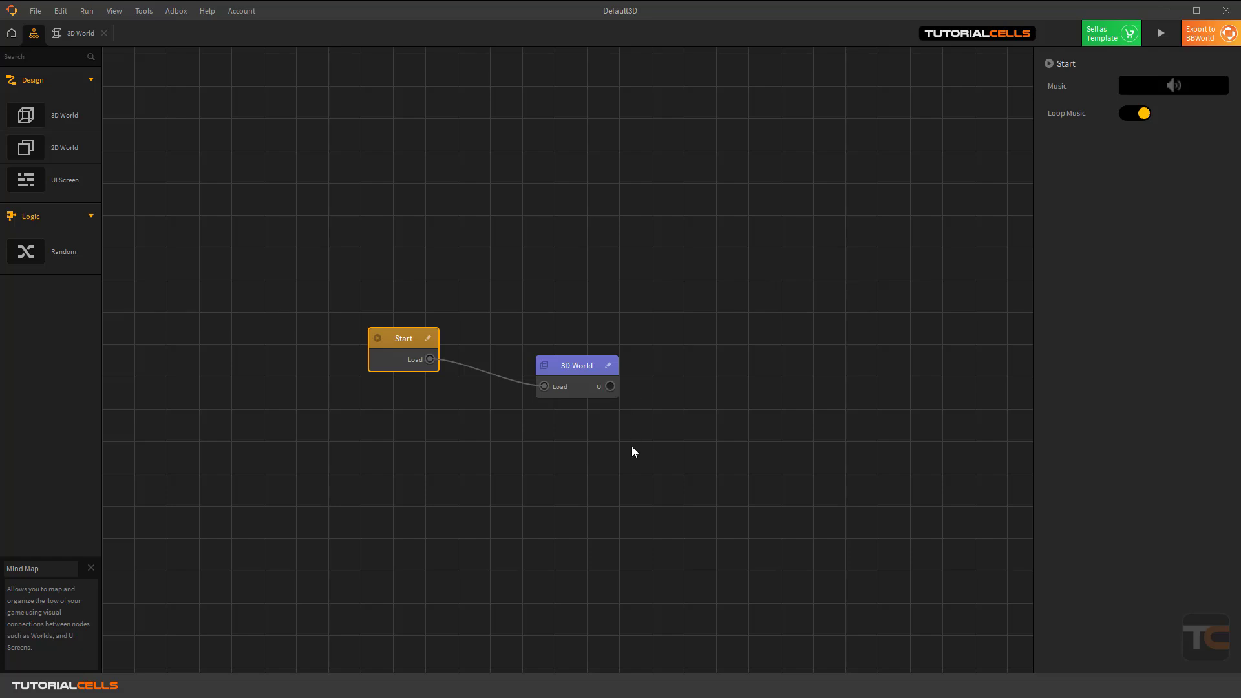
{"action": "key", "text": "alt+Tab"}
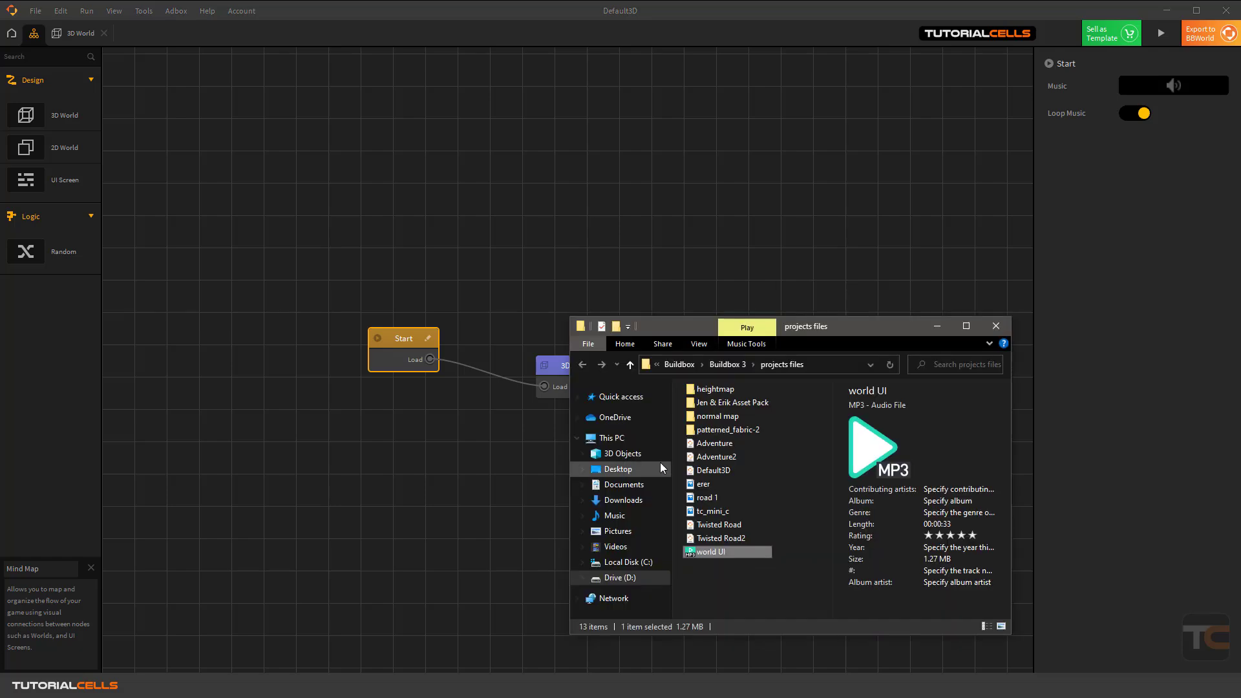
{"action": "left_click_drag", "start_coordinate": [721, 551], "coordinate": [1140, 83]}
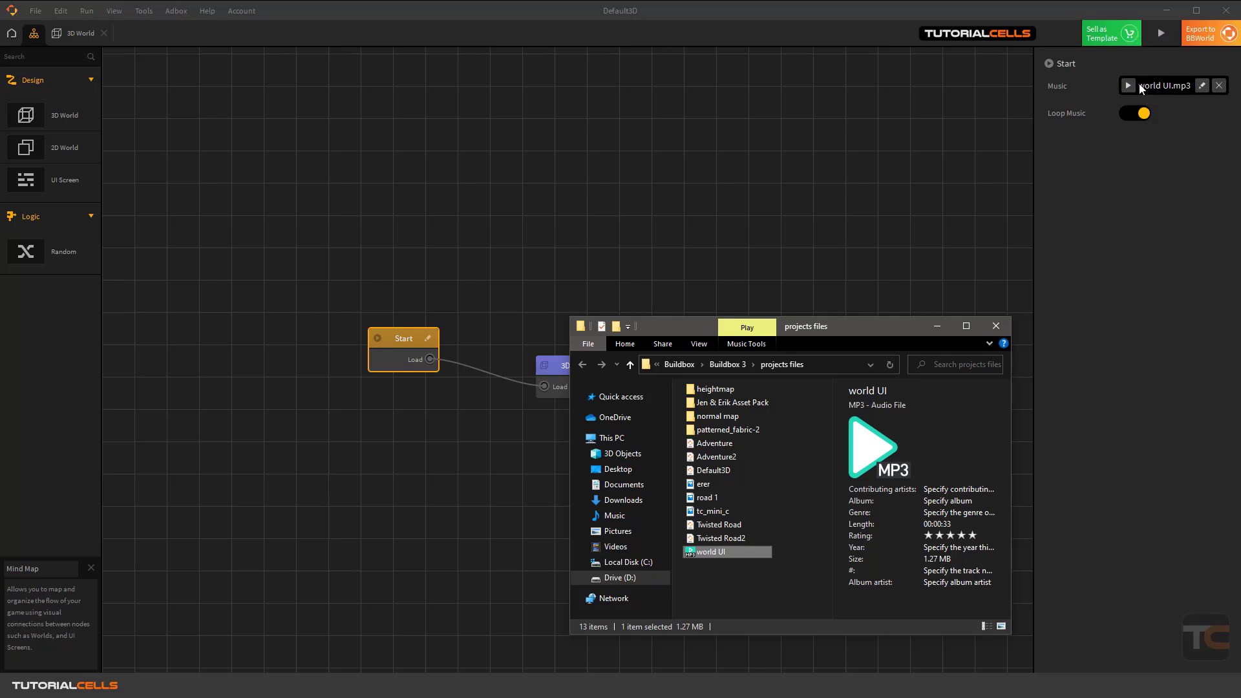
Preview the Start node's music and look through its list of available music files.
{"action": "left_click", "coordinate": [1129, 86]}
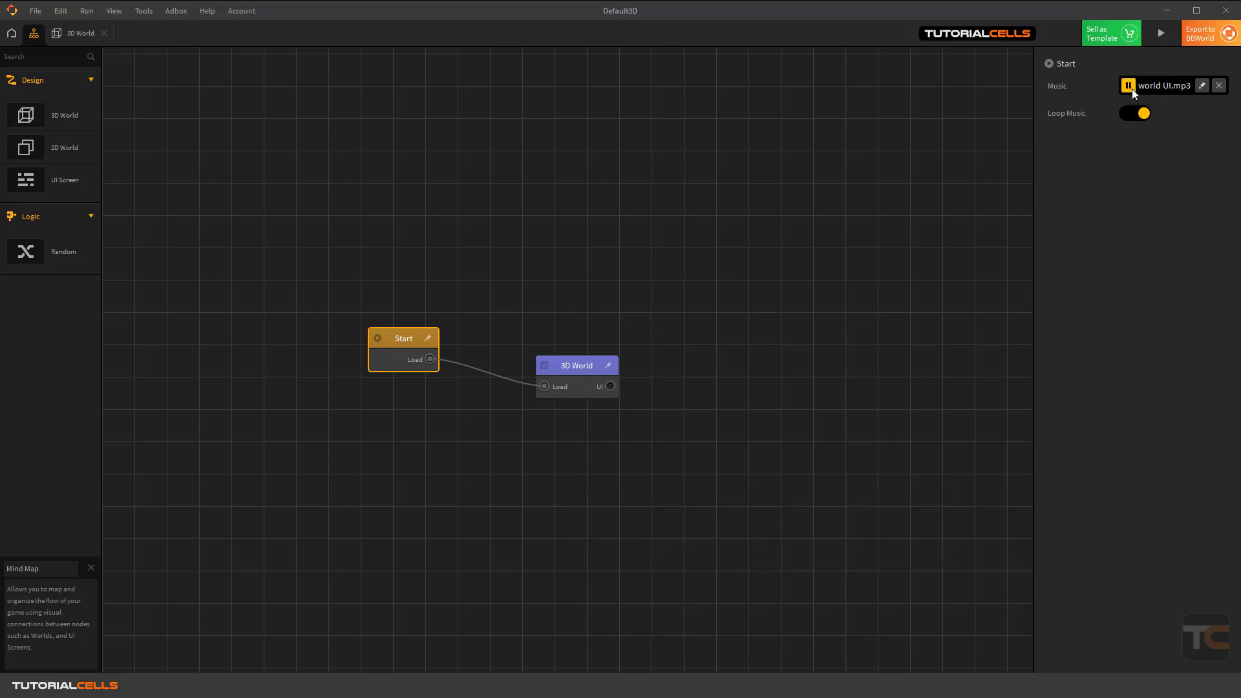
{"action": "mouse_move", "coordinate": [1176, 86]}
{"action": "left_click", "coordinate": [1201, 87]}
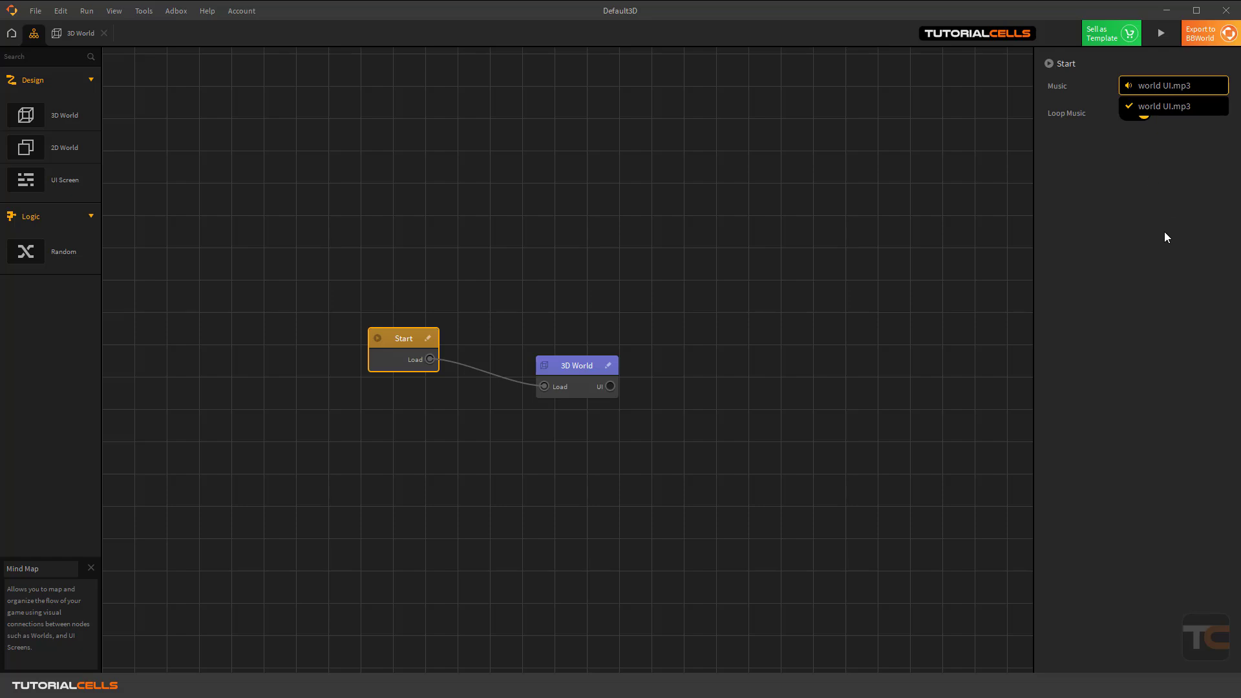
{"action": "left_click", "coordinate": [1154, 300]}
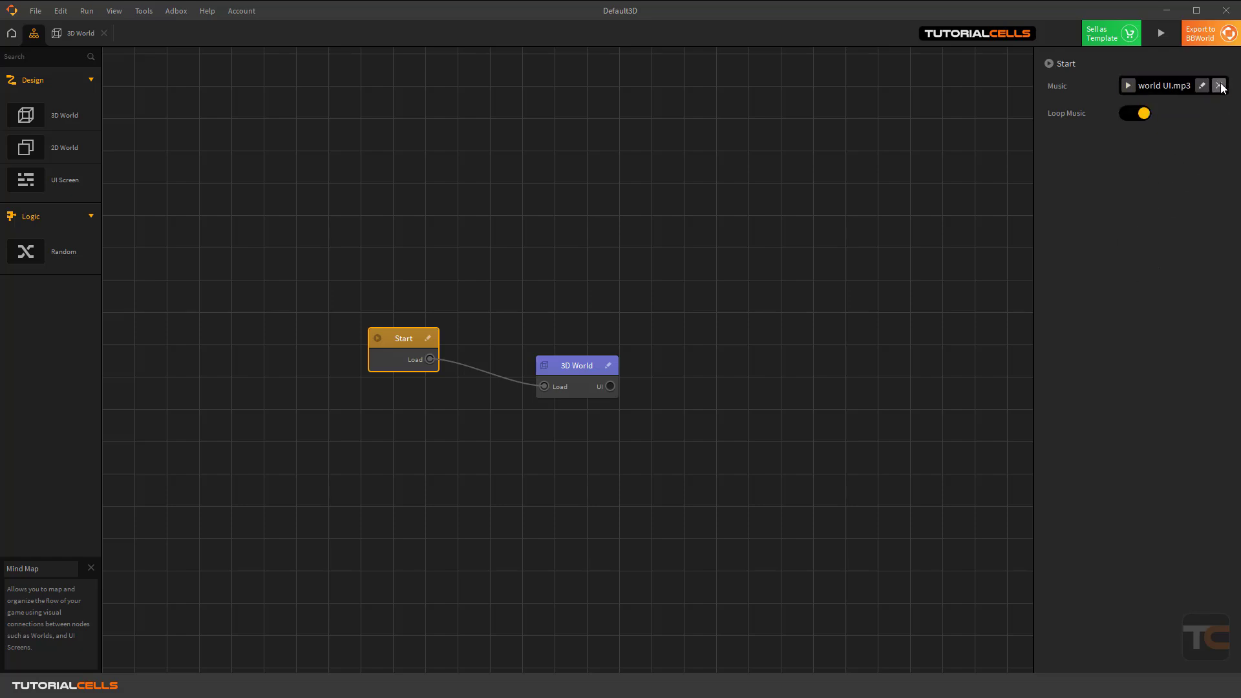
{"action": "left_click", "coordinate": [1128, 90]}
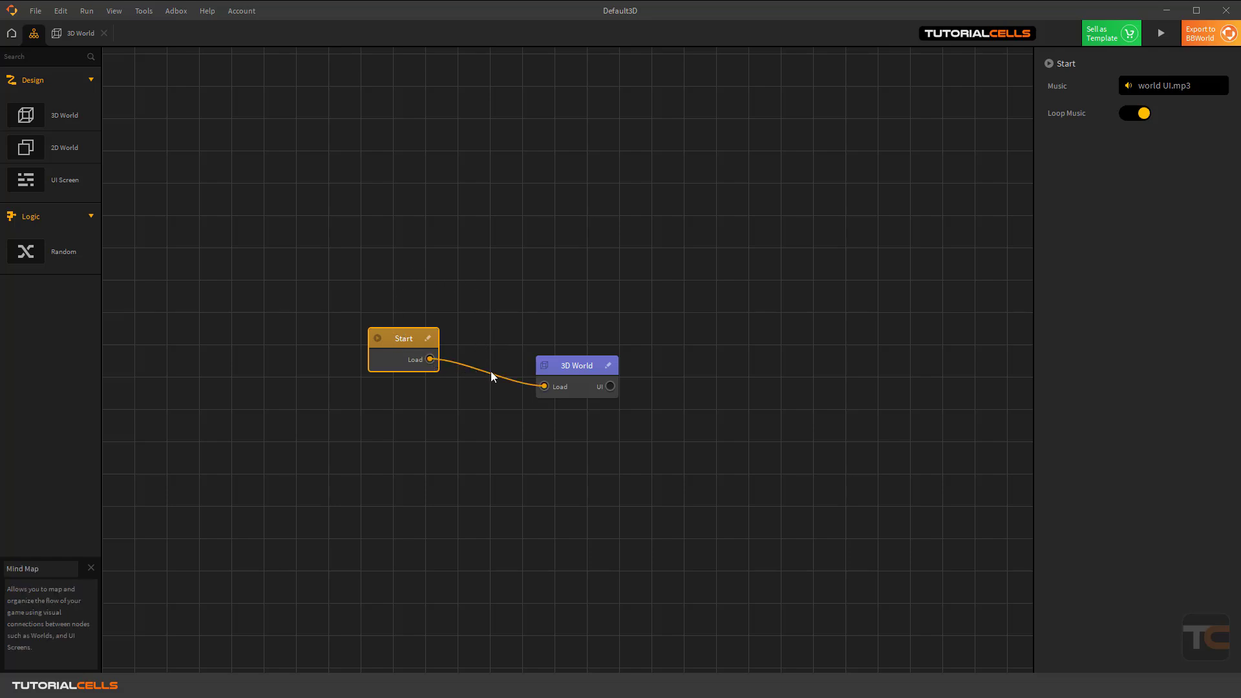
Open the Start node's screen and move the Your Logo placeholder to about X 334, Y 729.
{"action": "mouse_move", "coordinate": [583, 367]}
{"action": "left_mouse_down"}
{"action": "mouse_move", "coordinate": [565, 390]}
{"action": "mouse_move", "coordinate": [587, 362]}
{"action": "left_mouse_up"}
{"action": "double_click", "coordinate": [398, 341]}
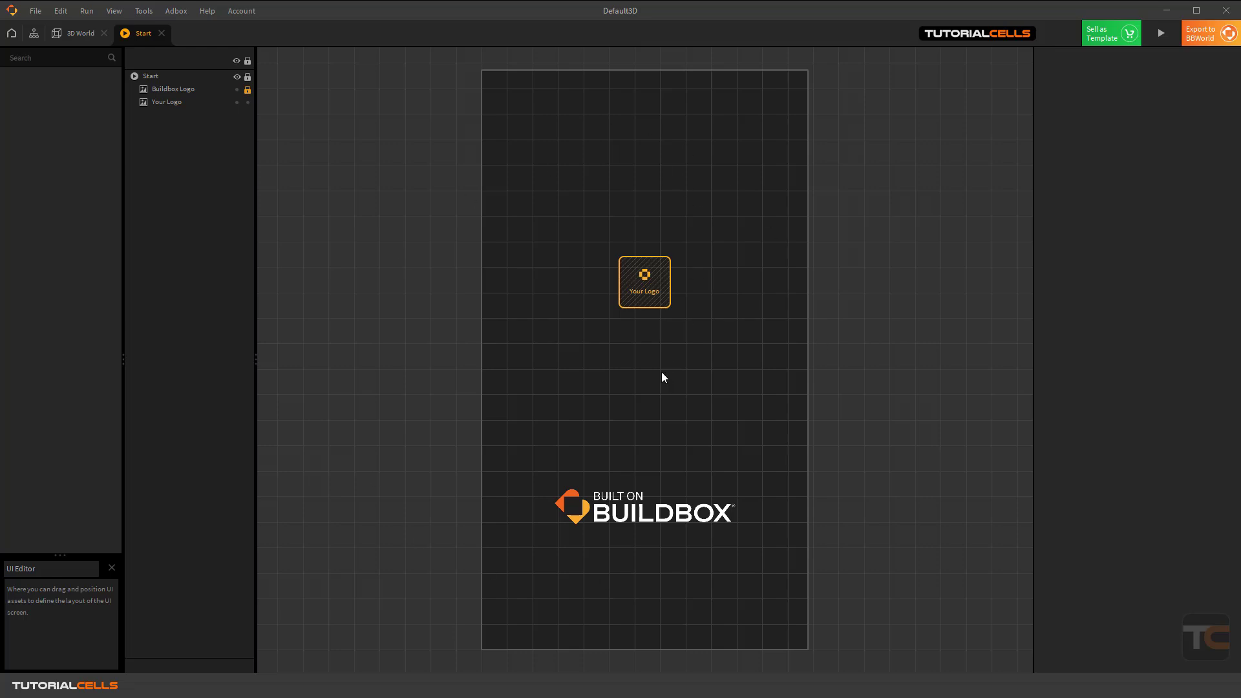
{"action": "left_click", "coordinate": [644, 295]}
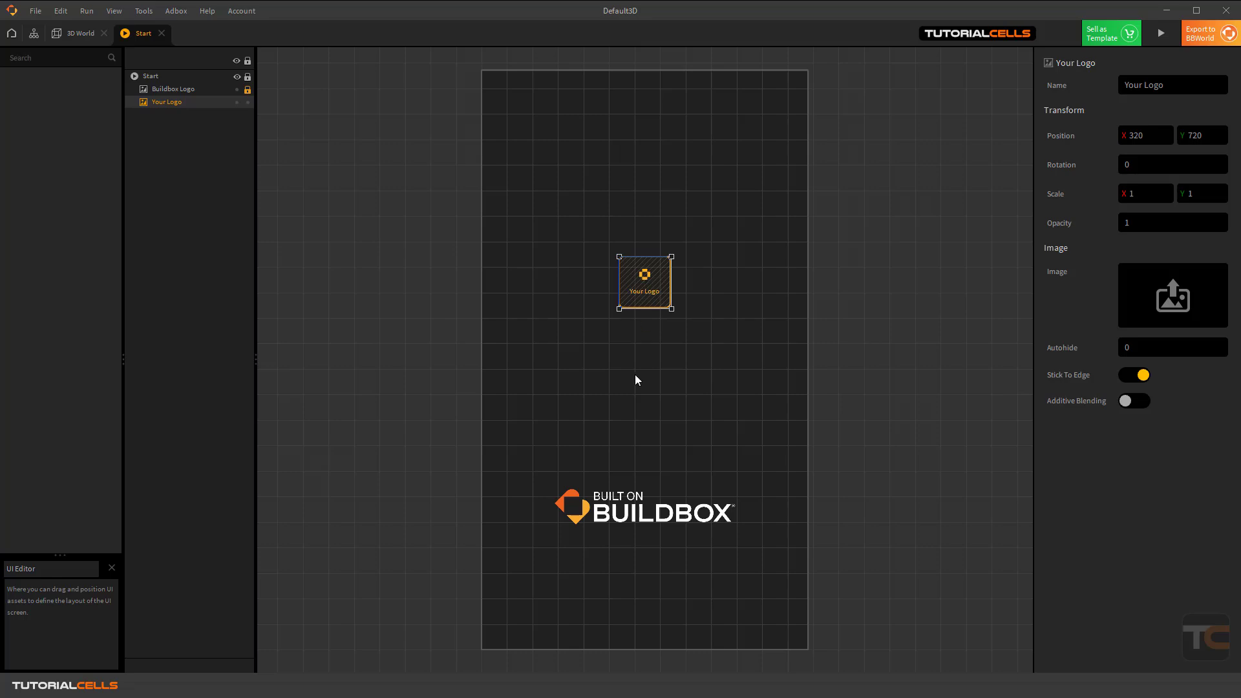
{"action": "left_click", "coordinate": [629, 496]}
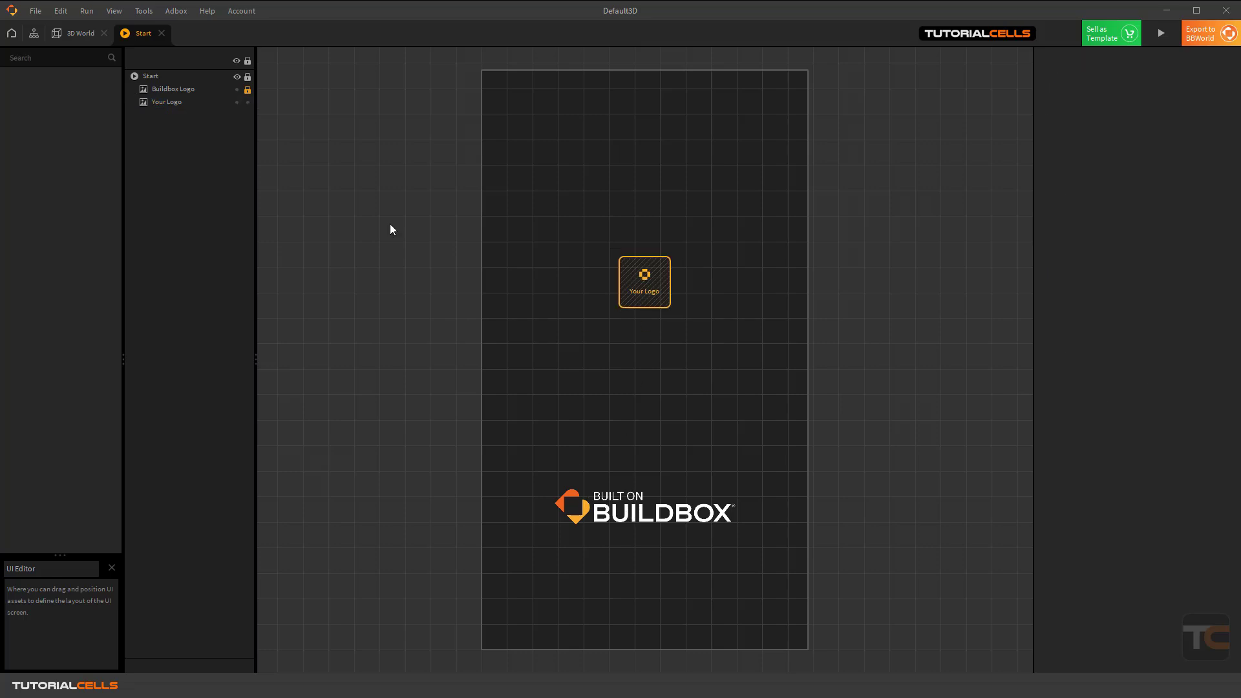
{"action": "left_click", "coordinate": [640, 293]}
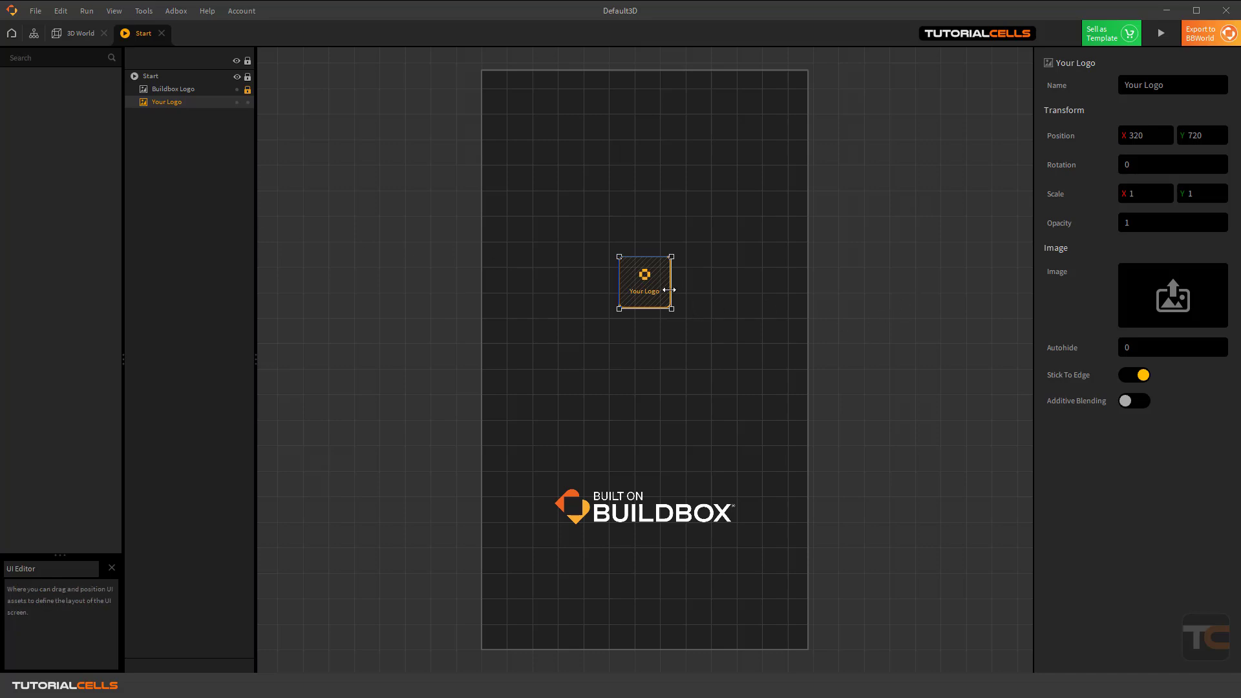
{"action": "left_click_drag", "start_coordinate": [658, 288], "coordinate": [665, 284]}
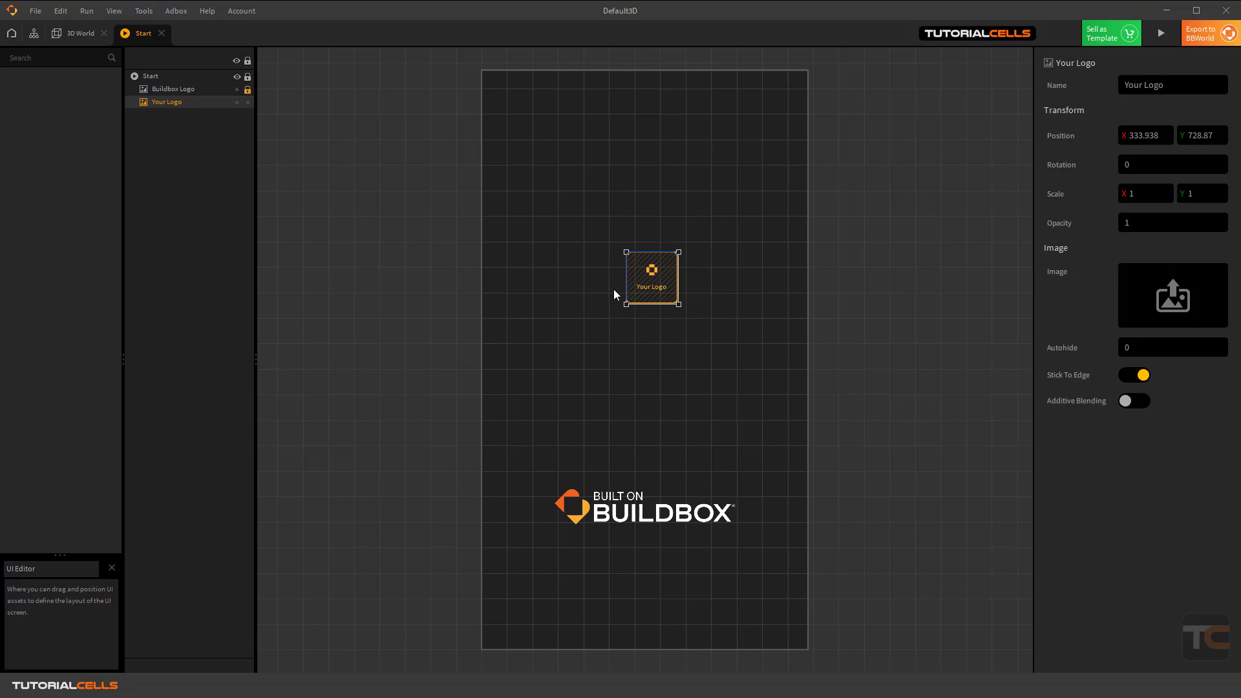
Set the tc_mini_c PNG as the Your Logo image and move the logo to about X 355, Y 800.
{"action": "key", "text": "alt+Tab"}
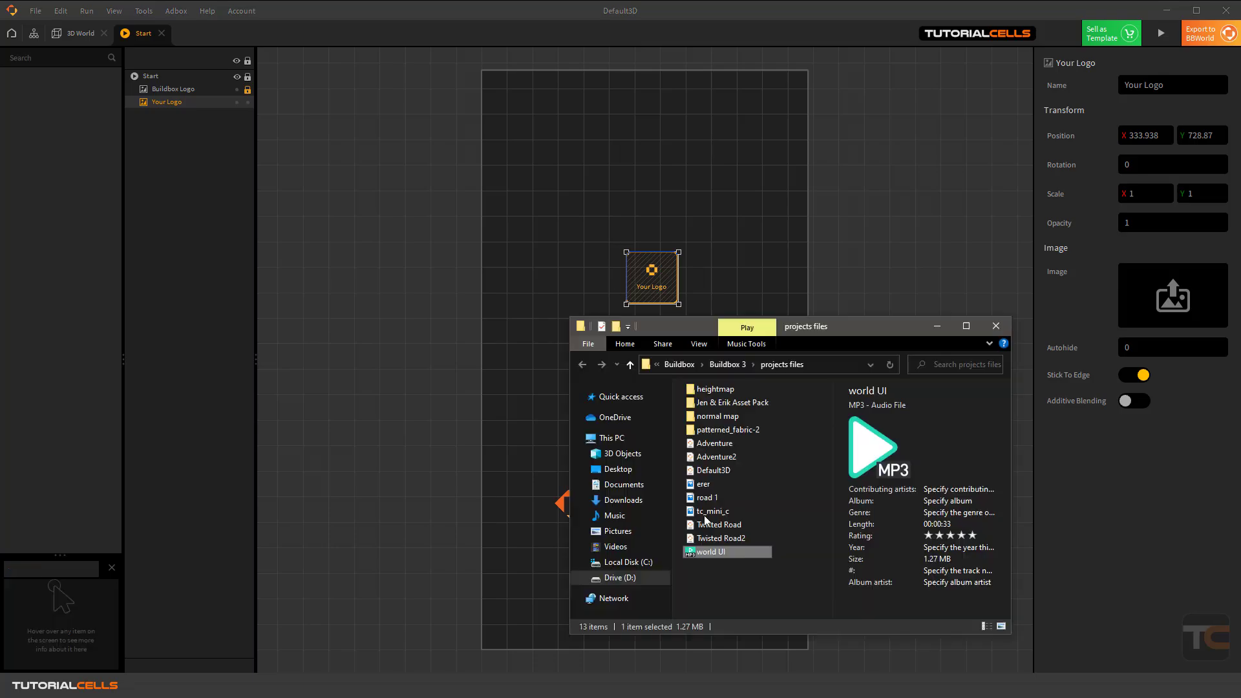
{"action": "left_click_drag", "start_coordinate": [840, 328], "coordinate": [284, 208]}
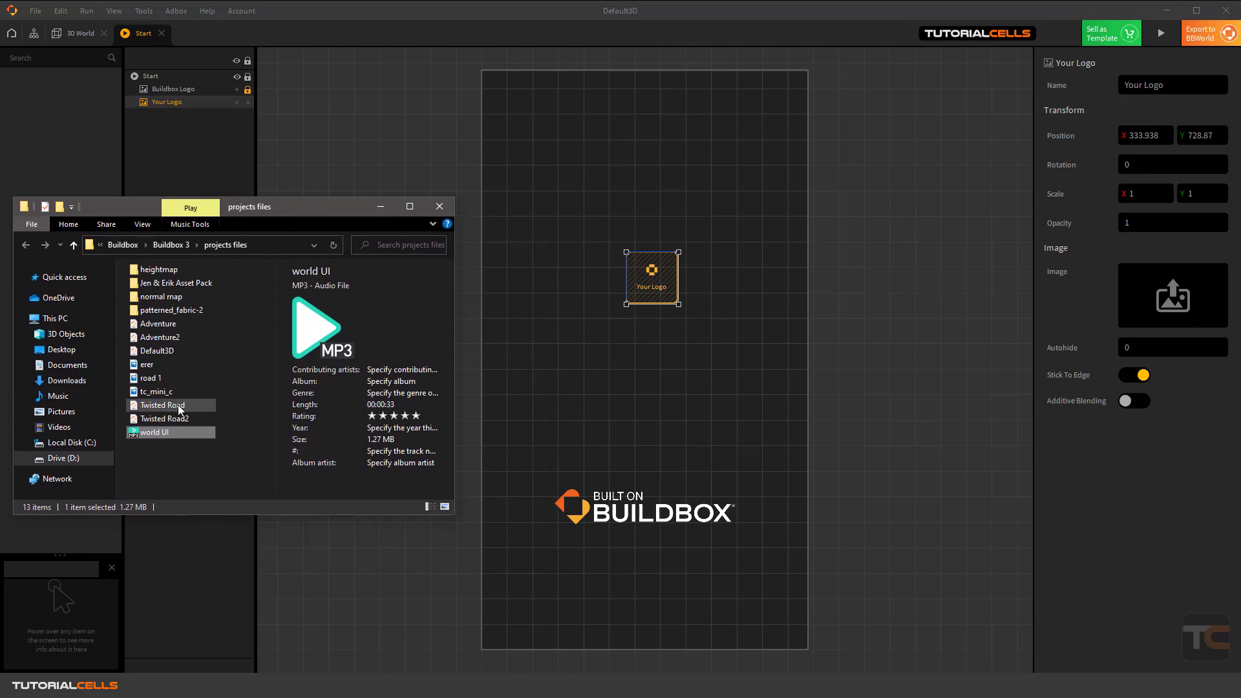
{"action": "left_click", "coordinate": [161, 393]}
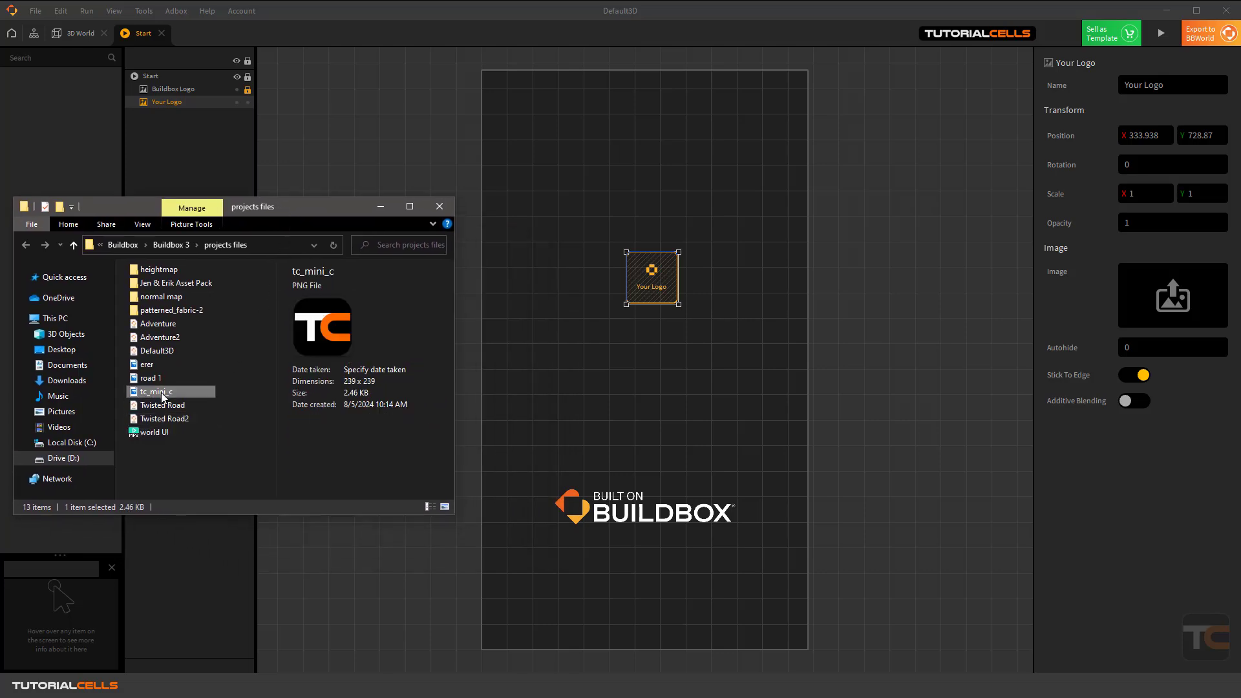
{"action": "left_click_drag", "start_coordinate": [162, 397], "coordinate": [694, 347]}
{"action": "left_click_drag", "start_coordinate": [323, 222], "coordinate": [350, 219]}
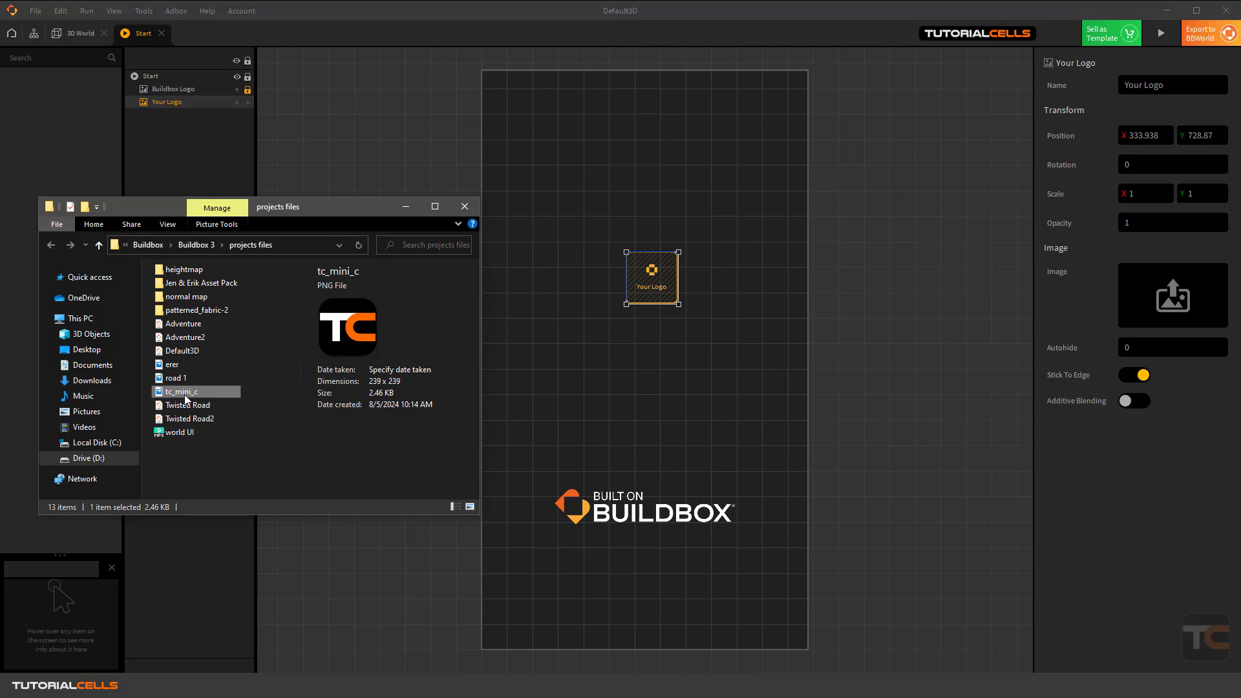
{"action": "left_click_drag", "start_coordinate": [183, 392], "coordinate": [1166, 304]}
{"action": "left_click_drag", "start_coordinate": [676, 294], "coordinate": [688, 257]}
Open the Your Logo image in the Sprite Editor and add the erer PNG and road 1 JPG from the projects files folder.
{"action": "mouse_move", "coordinate": [1193, 280]}
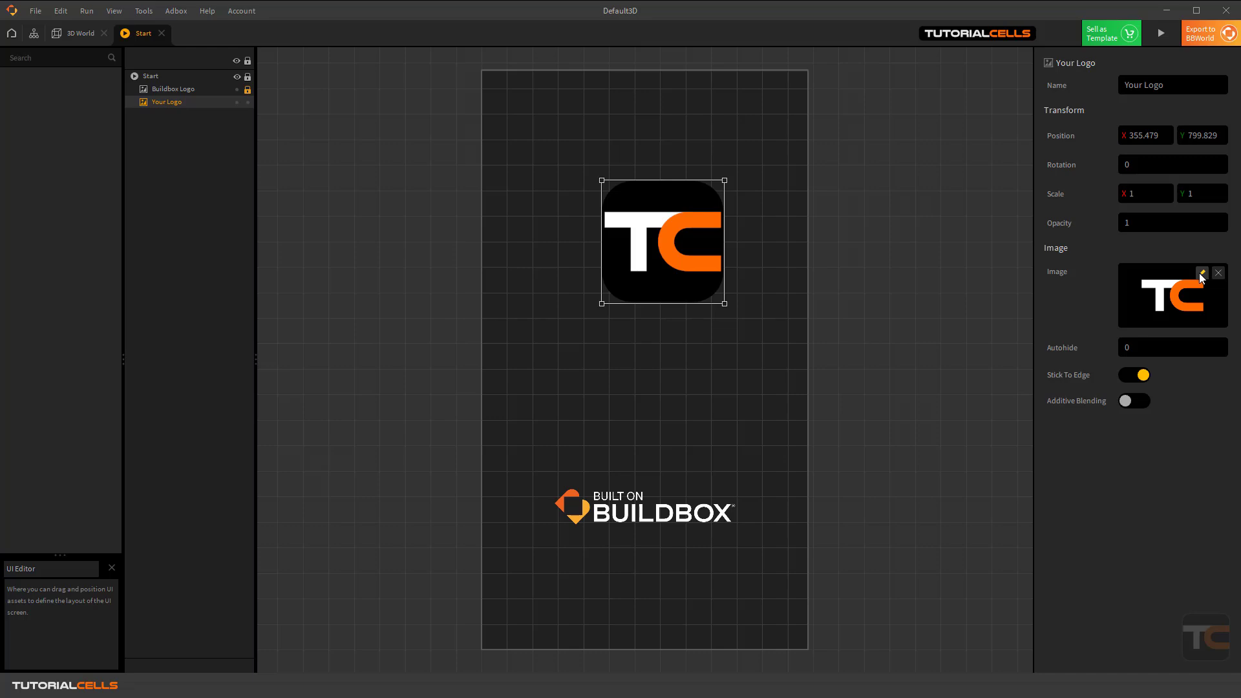
{"action": "left_click", "coordinate": [1201, 274]}
{"action": "left_click_drag", "start_coordinate": [728, 151], "coordinate": [903, 228]}
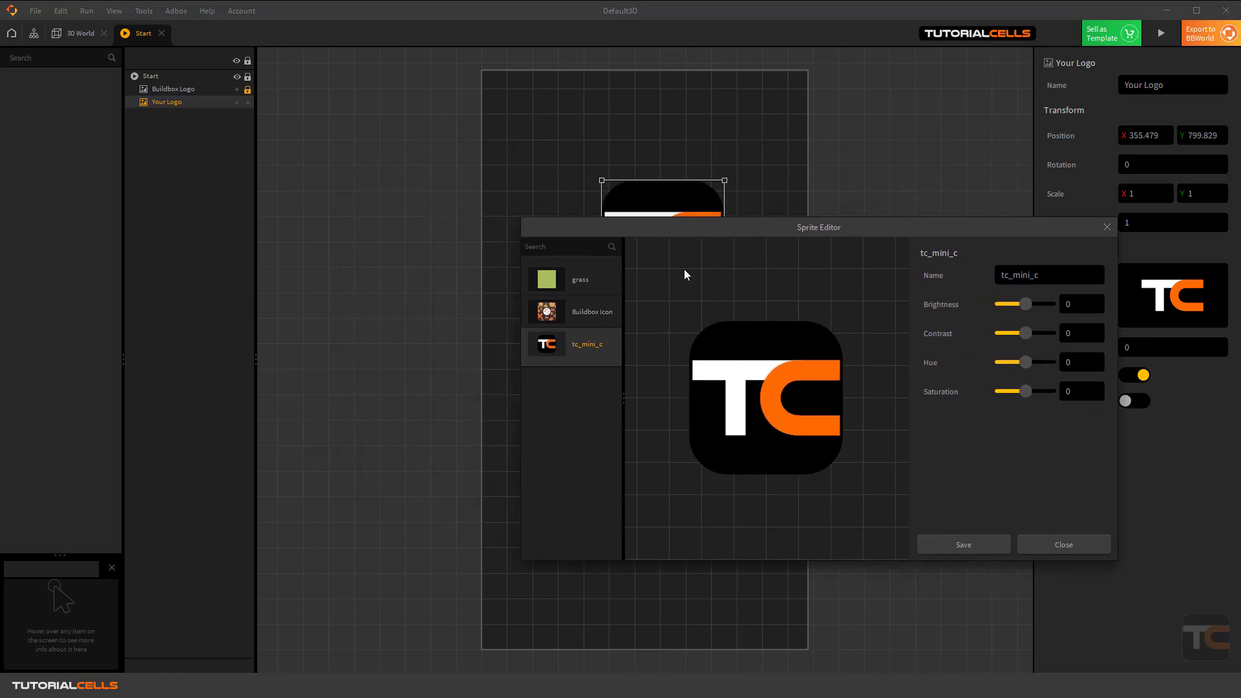
{"action": "left_click_drag", "start_coordinate": [674, 225], "coordinate": [647, 201]}
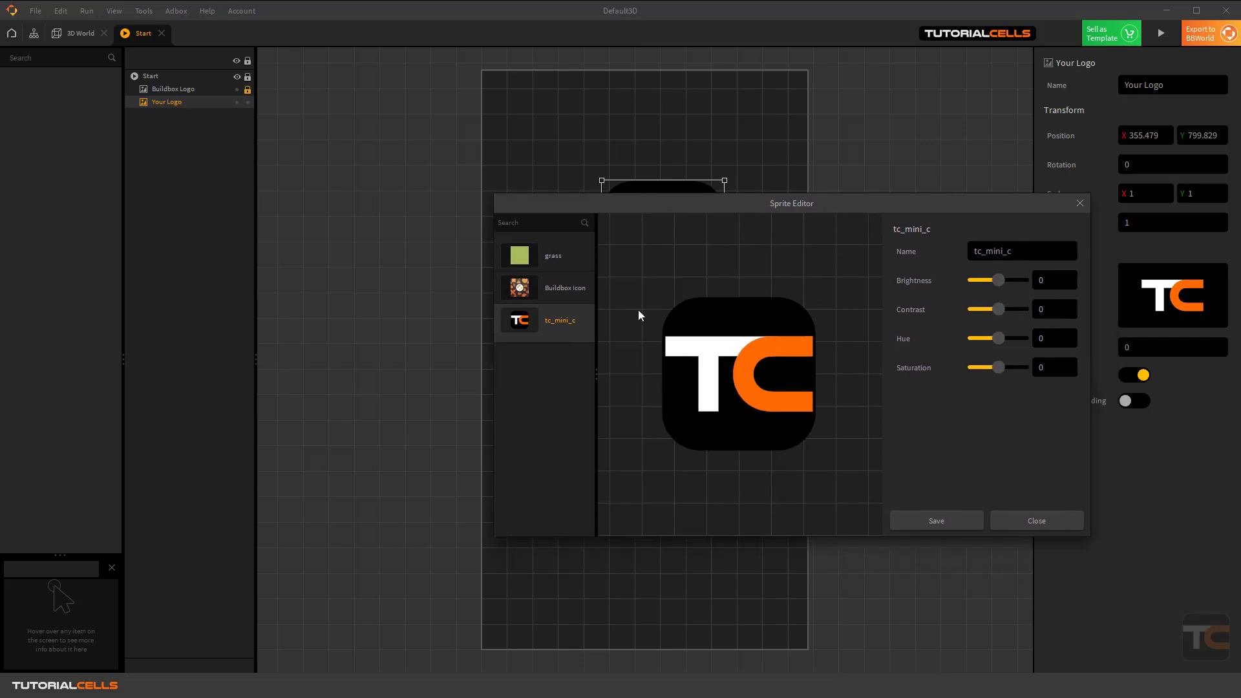
{"action": "key", "text": "alt+Tab"}
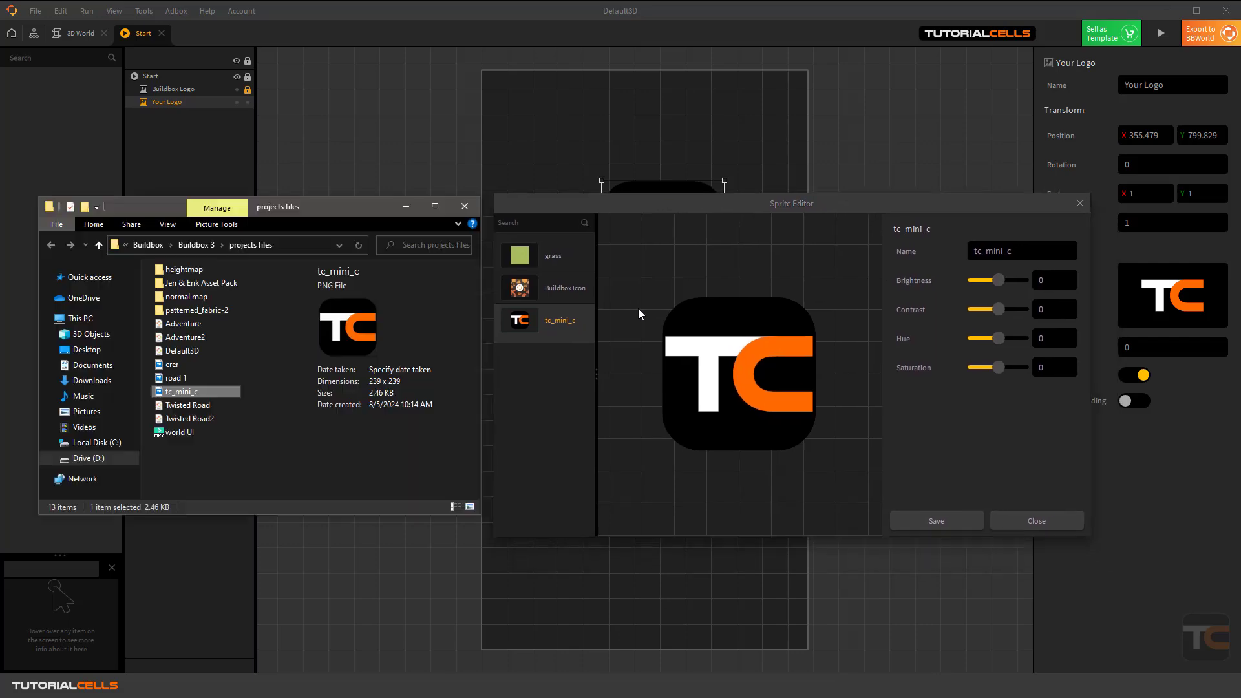
{"action": "left_click", "coordinate": [183, 366]}
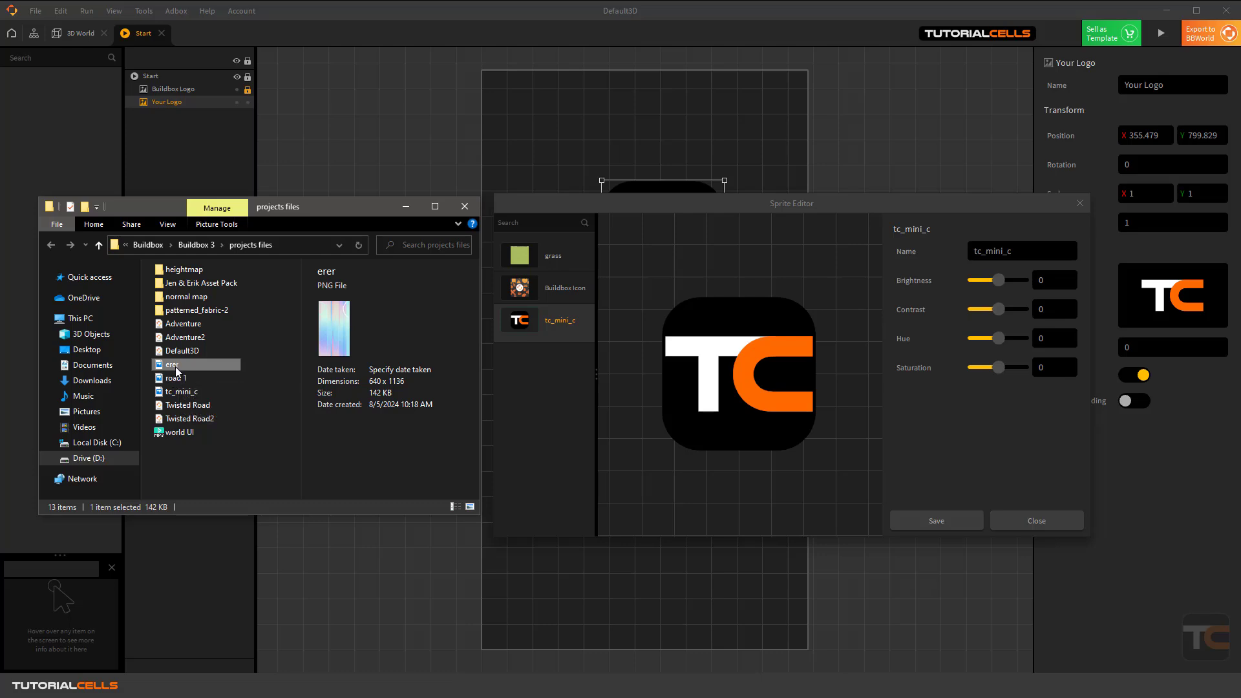
{"action": "left_click_drag", "start_coordinate": [177, 366], "coordinate": [759, 344]}
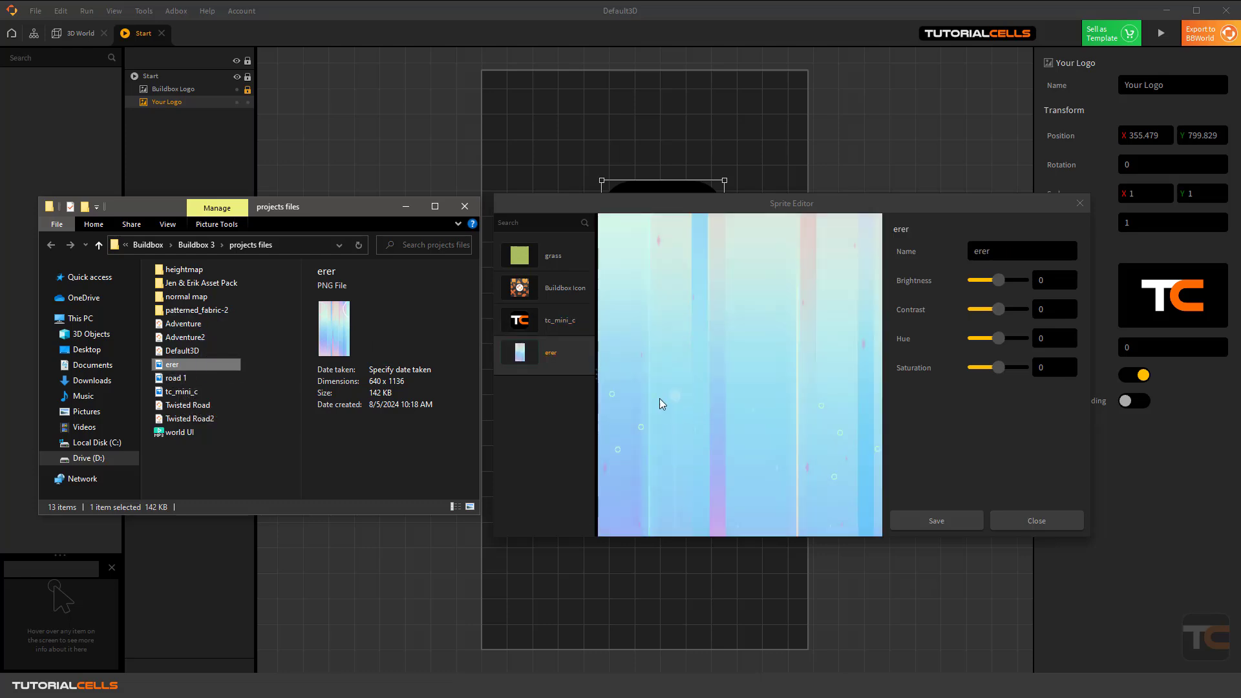
{"action": "left_click_drag", "start_coordinate": [178, 378], "coordinate": [701, 378]}
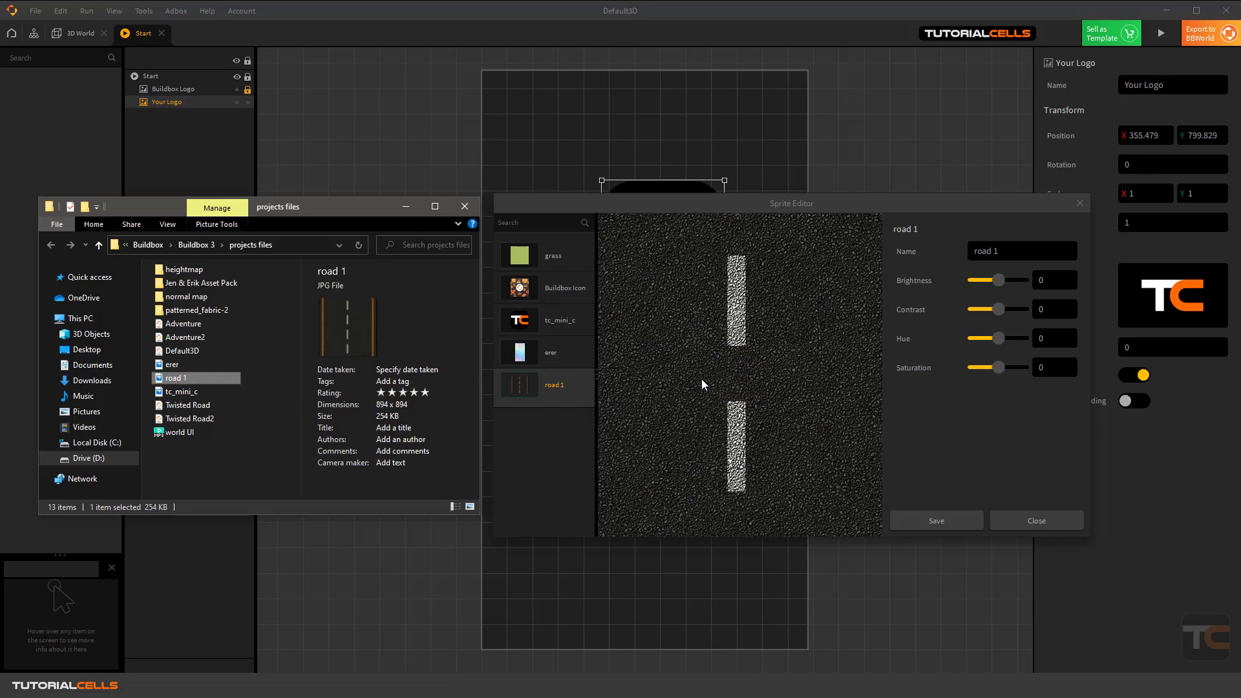
Choose tc_mini_c as the Your Logo sprite, save it, and minimize the projects files window.
{"action": "left_click", "coordinate": [556, 331]}
{"action": "left_click", "coordinate": [552, 289]}
{"action": "left_click", "coordinate": [554, 327]}
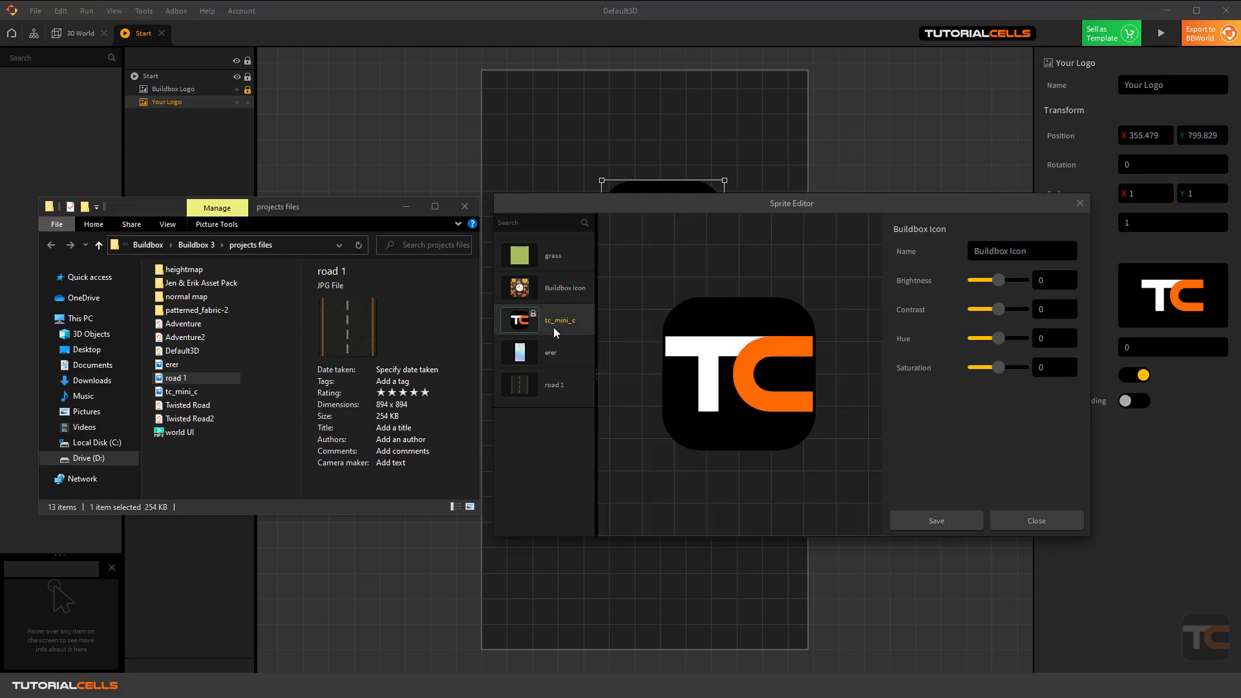
{"action": "left_click", "coordinate": [922, 516]}
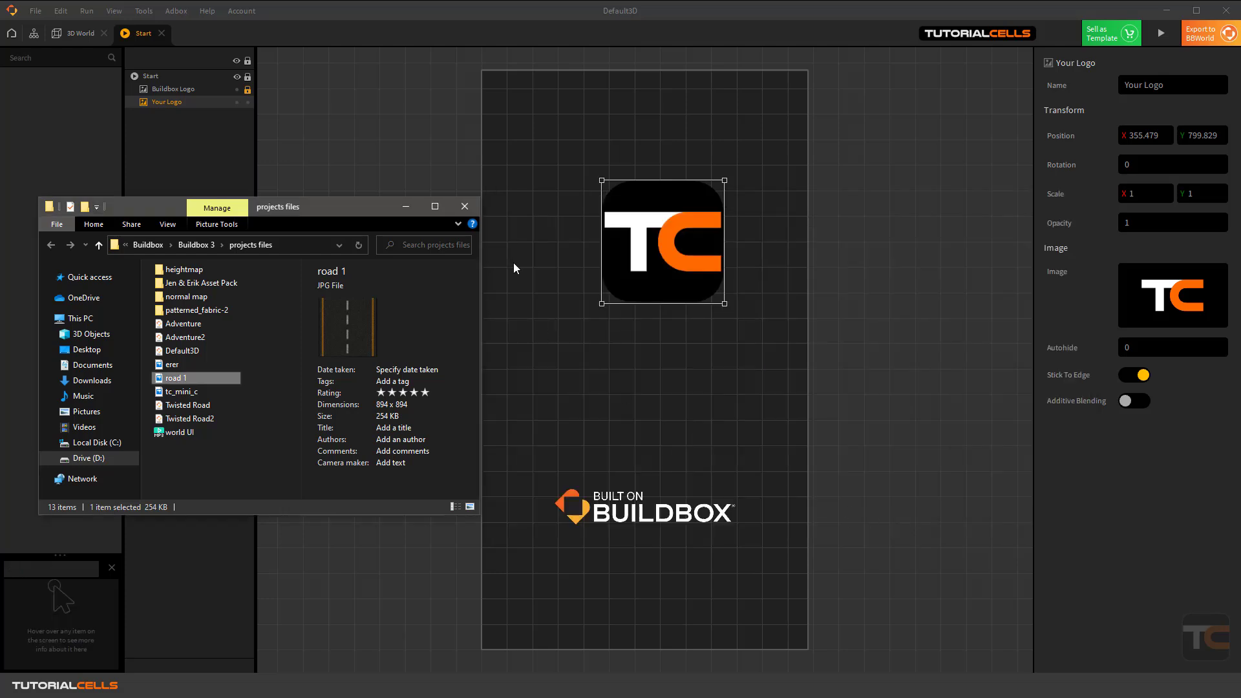
{"action": "left_click", "coordinate": [405, 208]}
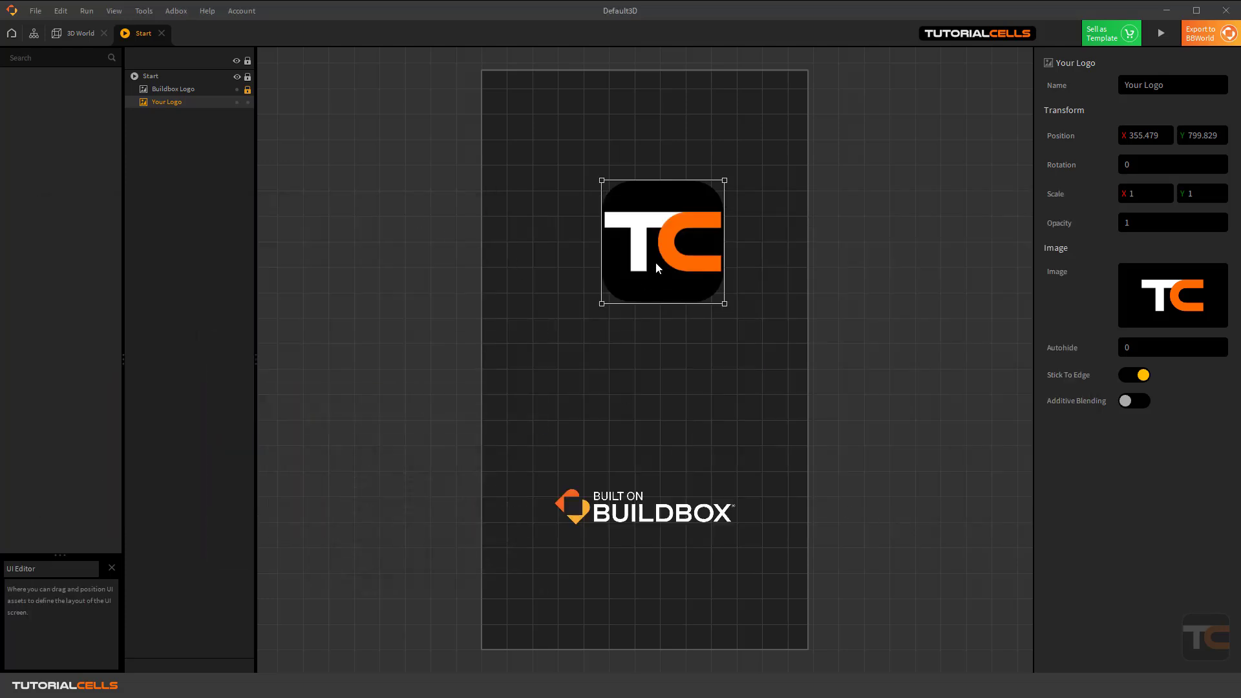
Move the logo to about X 317, Y 799 and preview the game.
{"action": "left_click_drag", "start_coordinate": [657, 265], "coordinate": [648, 264]}
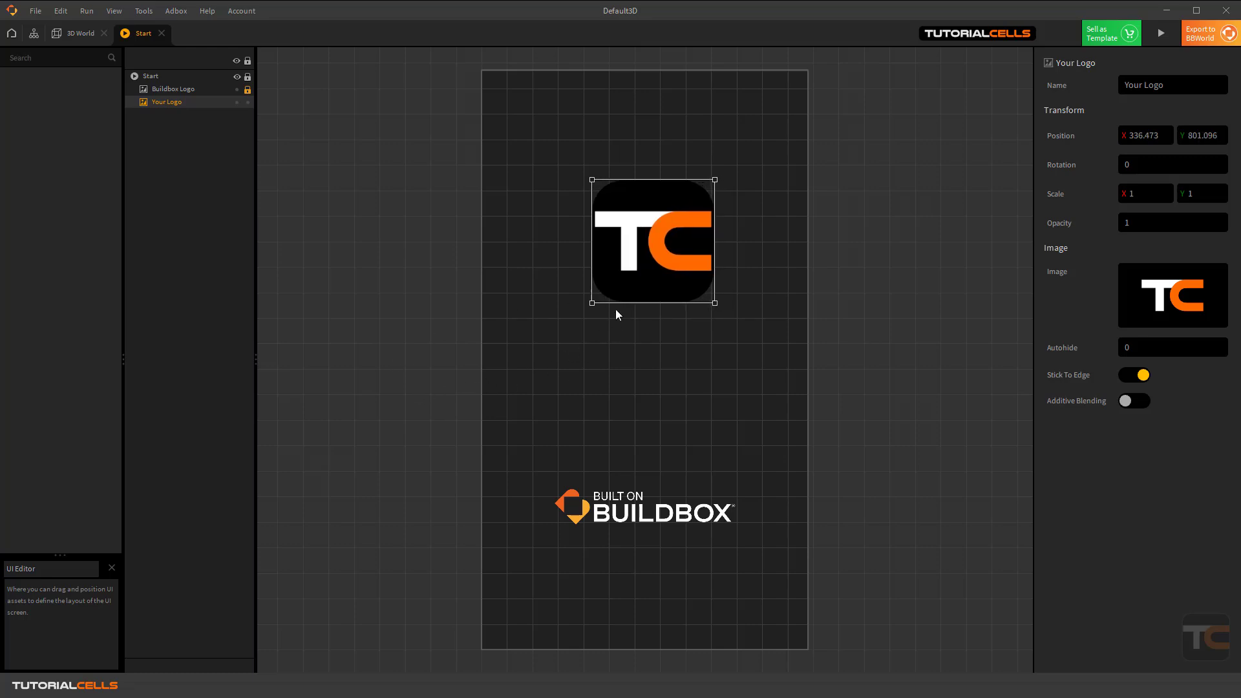
{"action": "mouse_move", "coordinate": [1168, 303]}
{"action": "left_click_drag", "start_coordinate": [666, 251], "coordinate": [652, 250]}
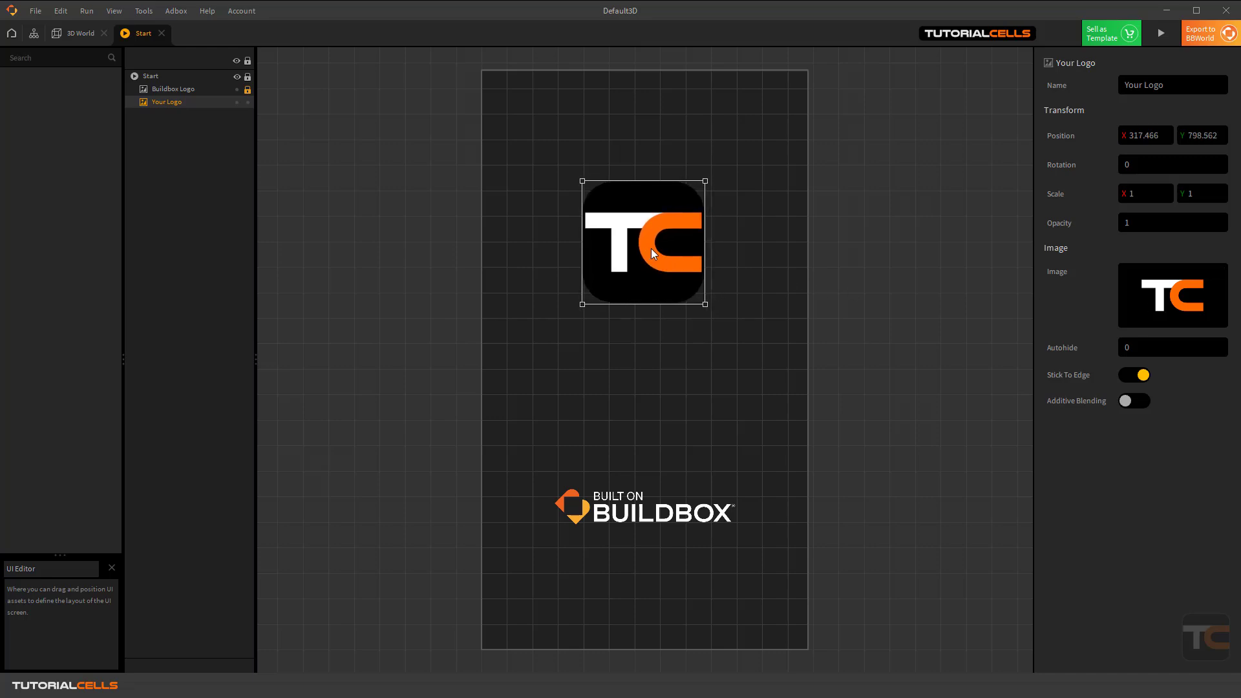
{"action": "left_click", "coordinate": [1161, 37]}
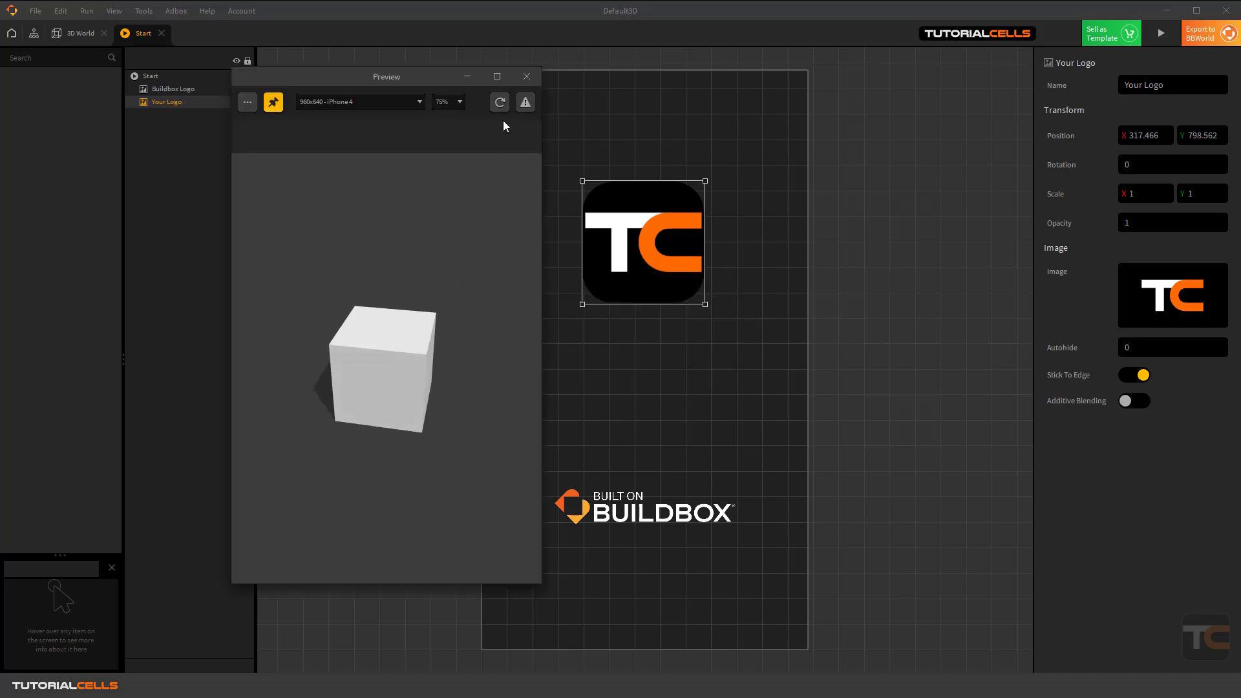
{"action": "left_click", "coordinate": [526, 77]}
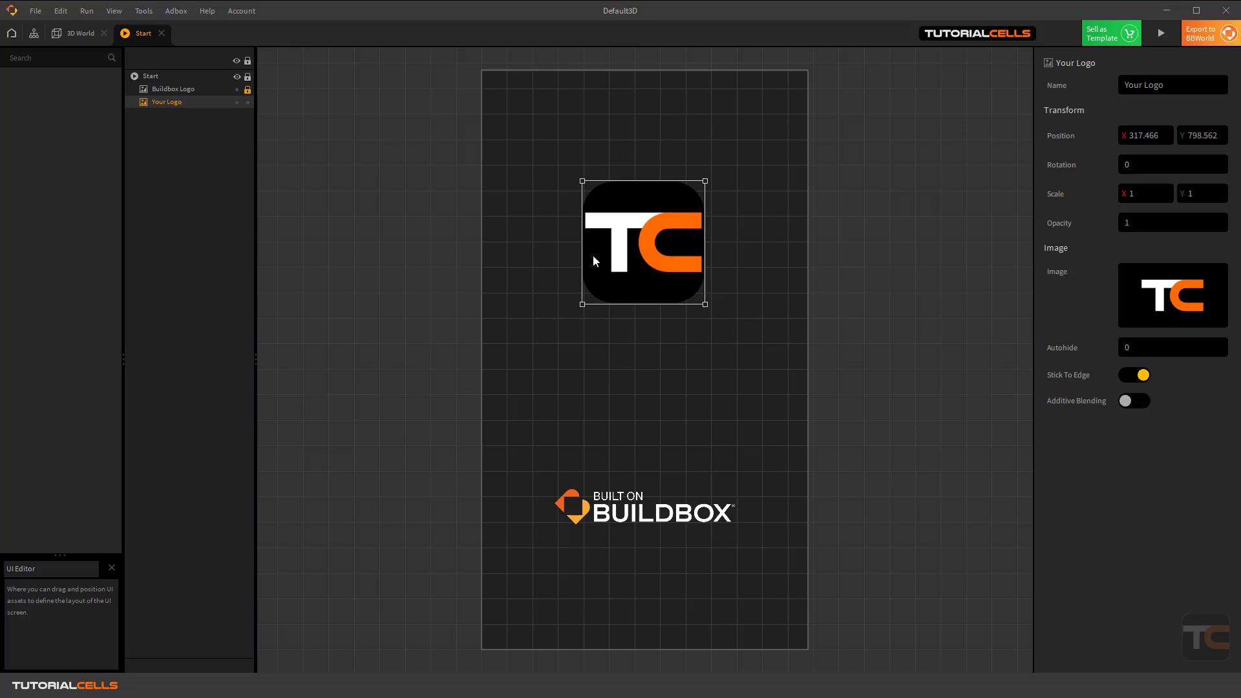
Reposition the logo and scale it down uniformly to about 0.82, placing it at about X 327, Y 772.
{"action": "left_click_drag", "start_coordinate": [666, 238], "coordinate": [661, 242]}
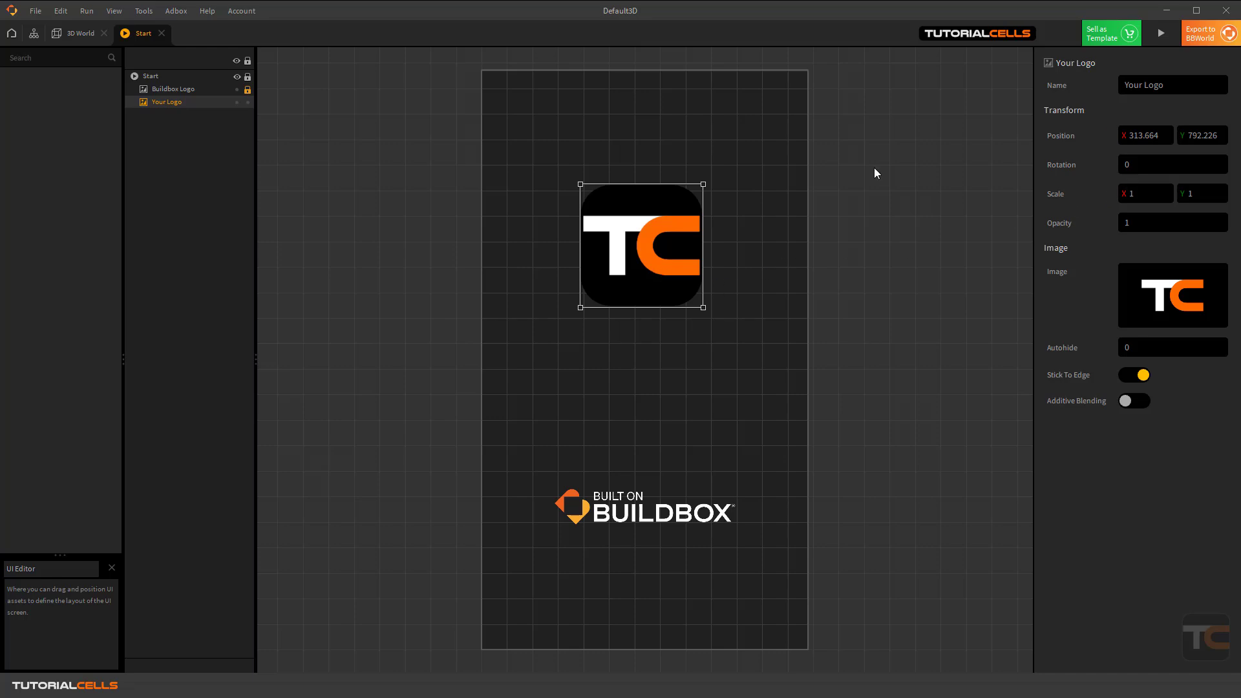
{"action": "left_click_drag", "start_coordinate": [670, 209], "coordinate": [676, 251]}
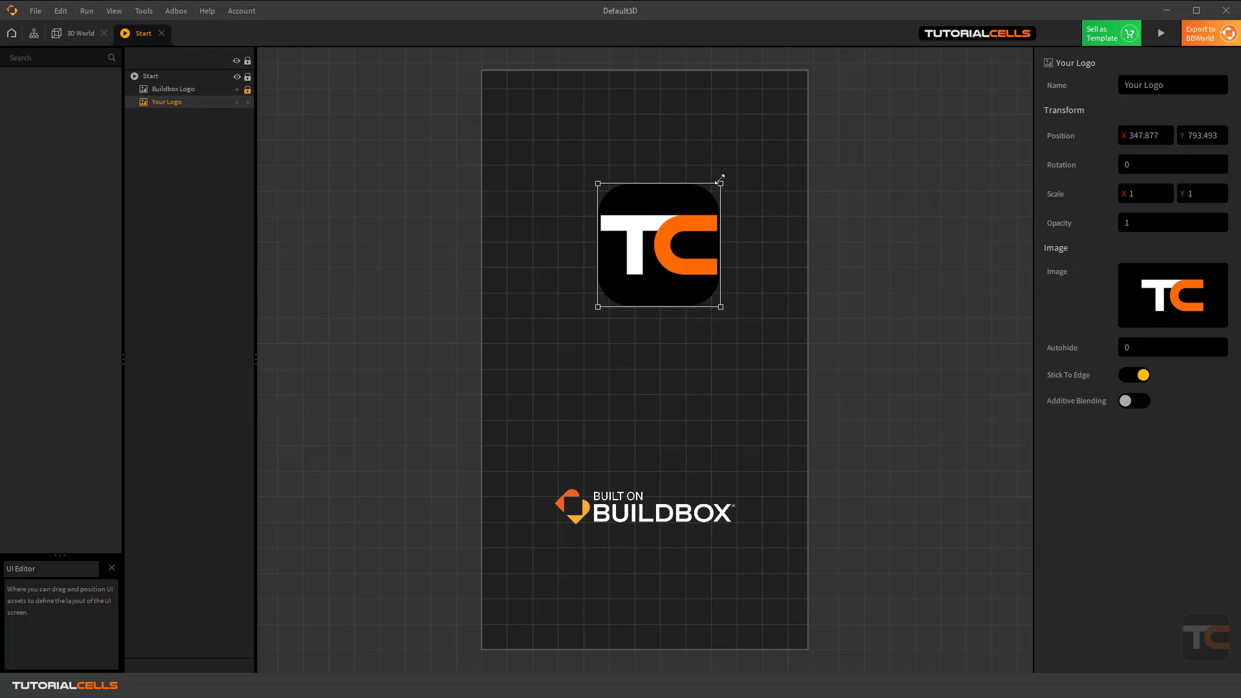
{"action": "left_click_drag", "start_coordinate": [726, 176], "coordinate": [690, 186]}
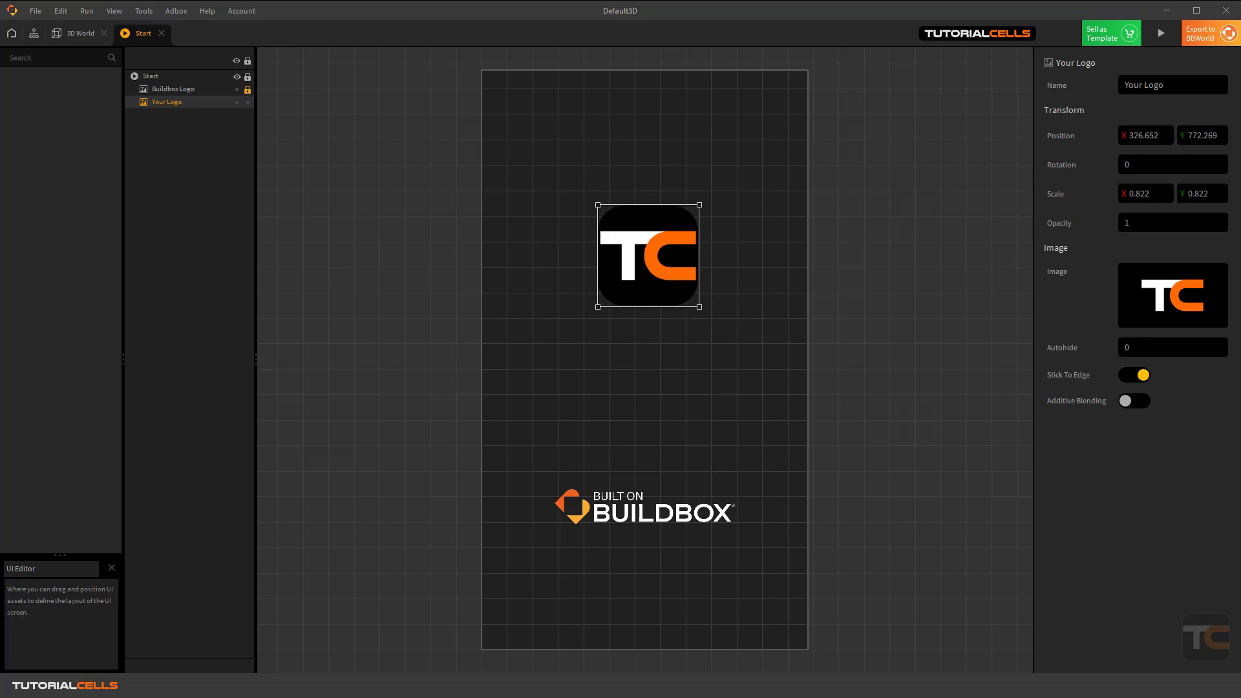
Look over the logo's rotation and opacity settings and view its image in the Sprite Editor.
{"action": "left_click", "coordinate": [1072, 168]}
{"action": "left_click", "coordinate": [1083, 231]}
{"action": "mouse_move", "coordinate": [1193, 307]}
{"action": "left_click", "coordinate": [1202, 272]}
{"action": "left_click", "coordinate": [1078, 204]}
Move the logo to about X 324, Y 771 and close the Start screen.
{"action": "left_click_drag", "start_coordinate": [665, 261], "coordinate": [664, 257]}
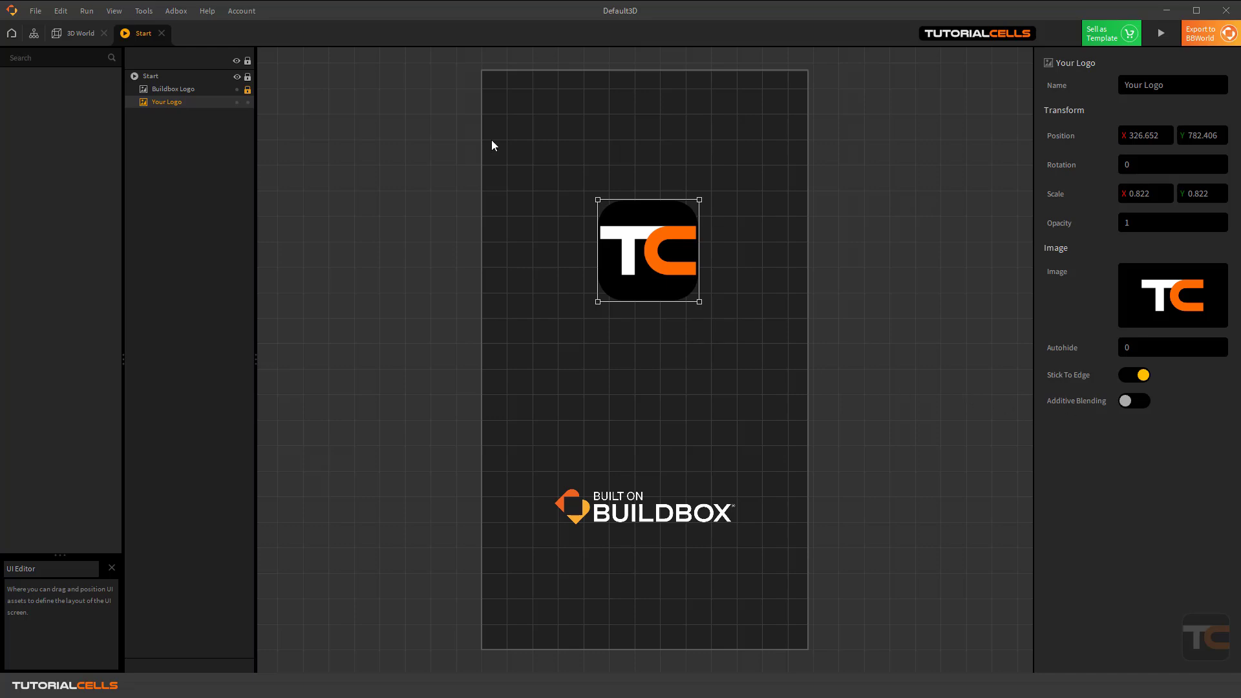
{"action": "left_click_drag", "start_coordinate": [650, 237], "coordinate": [651, 236]}
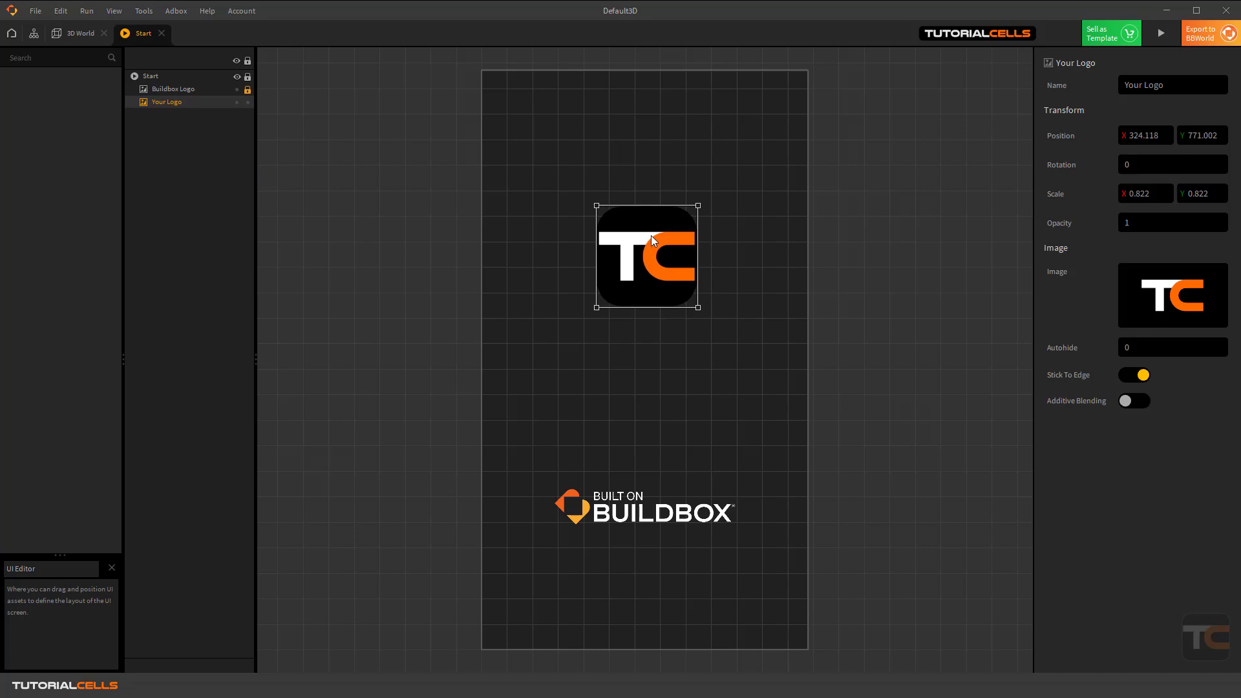
{"action": "left_click", "coordinate": [162, 33]}
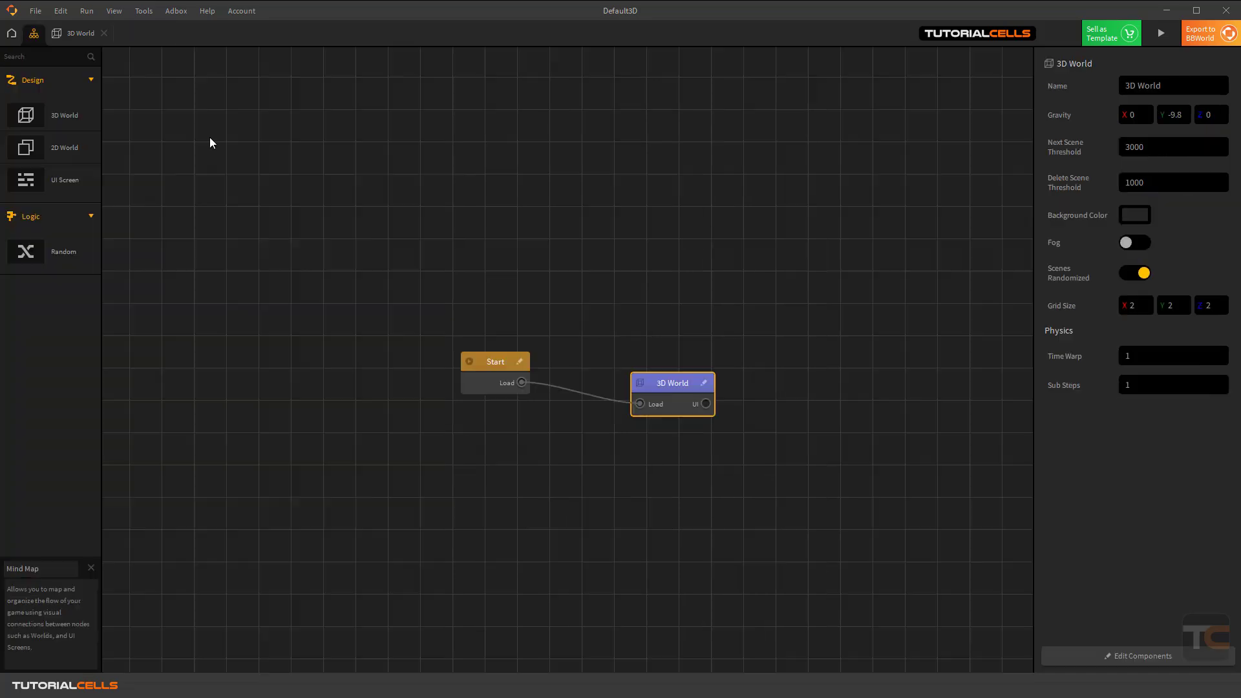
Spread the Start and 3D World nodes farther apart in the mind map.
{"action": "mouse_move", "coordinate": [469, 369]}
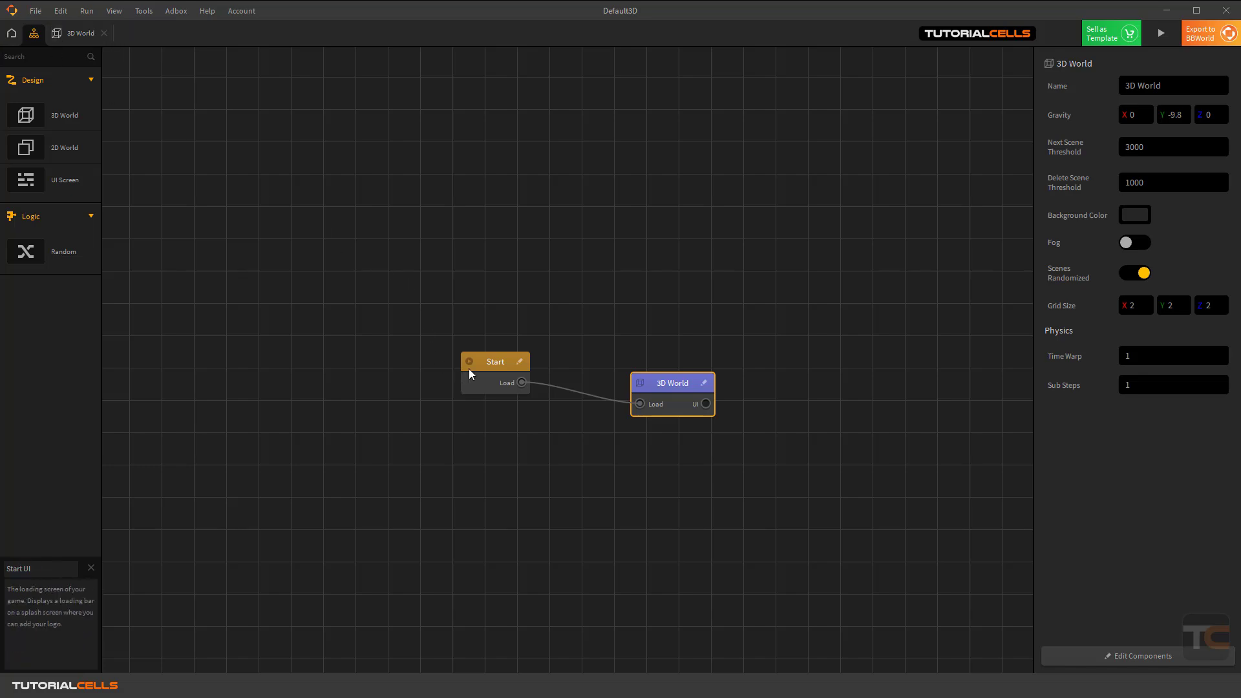
{"action": "left_click_drag", "start_coordinate": [469, 373], "coordinate": [402, 389]}
{"action": "mouse_move", "coordinate": [673, 386]}
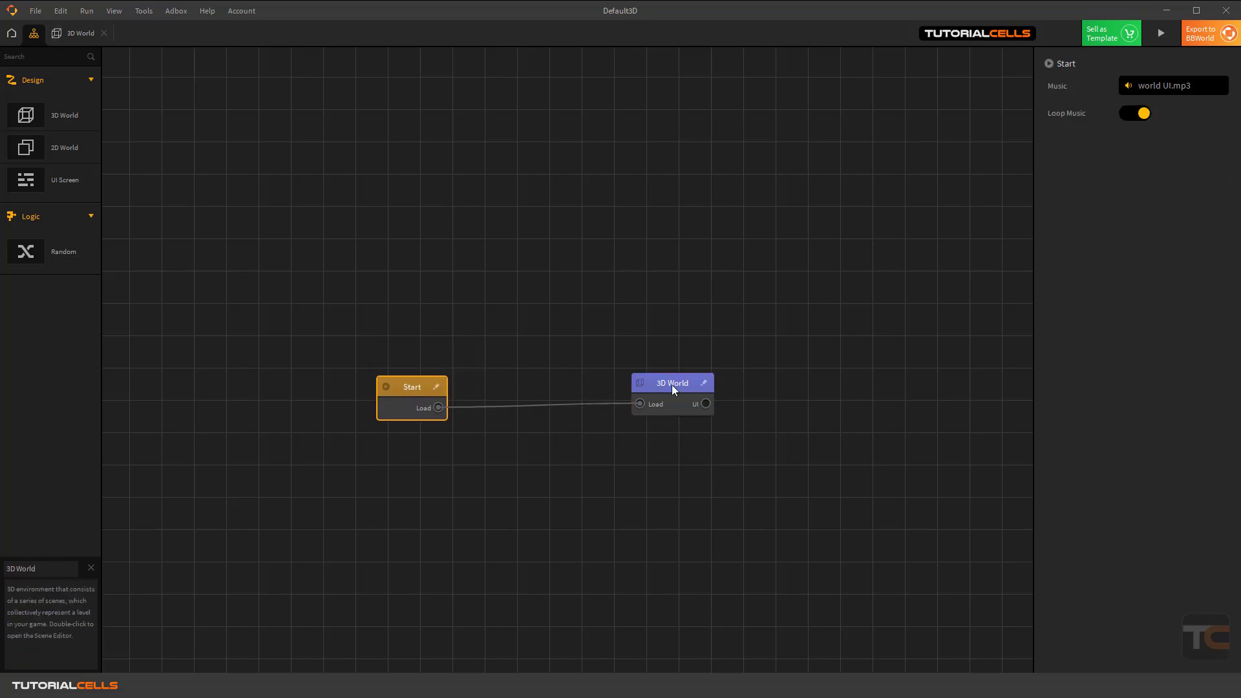
{"action": "left_click_drag", "start_coordinate": [672, 386], "coordinate": [710, 371]}
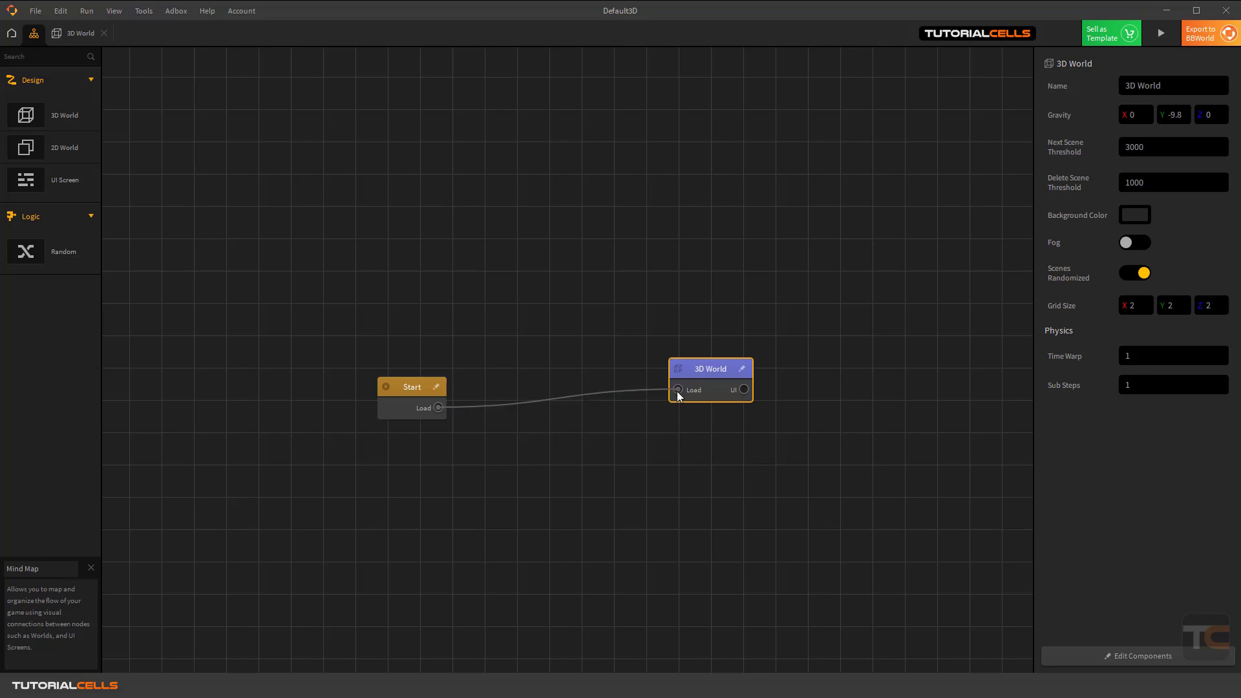
Disconnect the Start node from the 3D World node's Load input and adjust both nodes' positions.
{"action": "left_click_drag", "start_coordinate": [677, 390], "coordinate": [645, 362]}
{"action": "left_click_drag", "start_coordinate": [444, 407], "coordinate": [679, 390]}
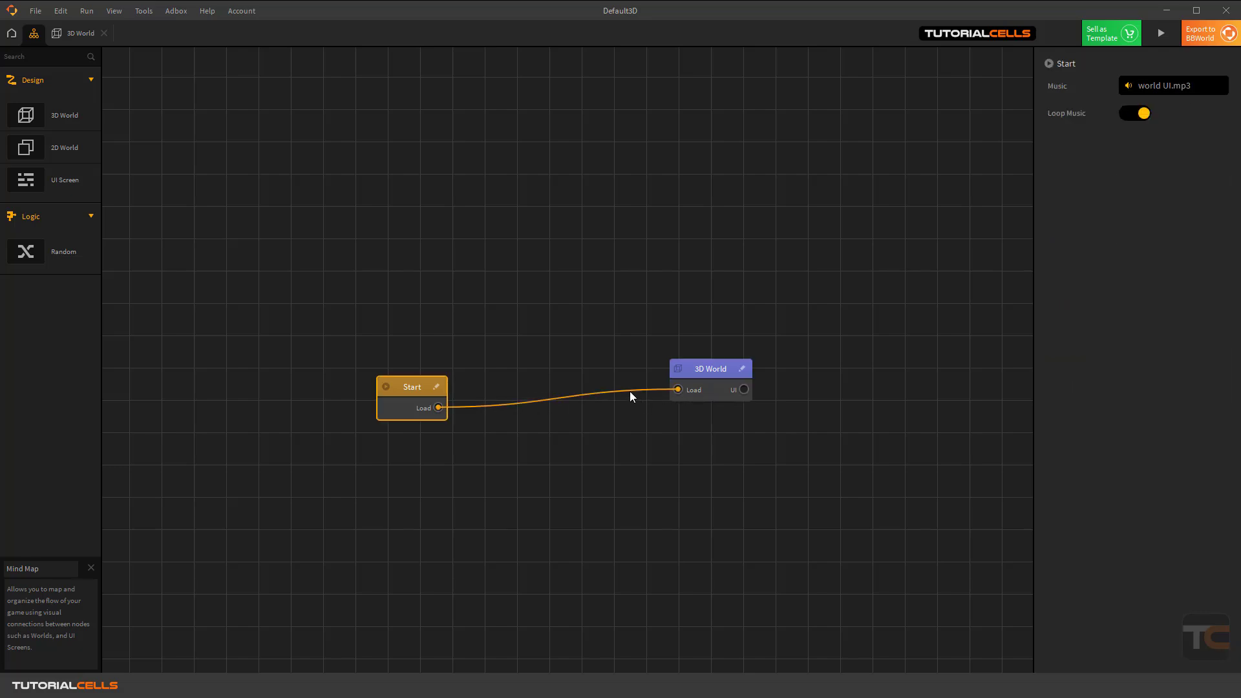
{"action": "left_click_drag", "start_coordinate": [677, 390], "coordinate": [565, 303]}
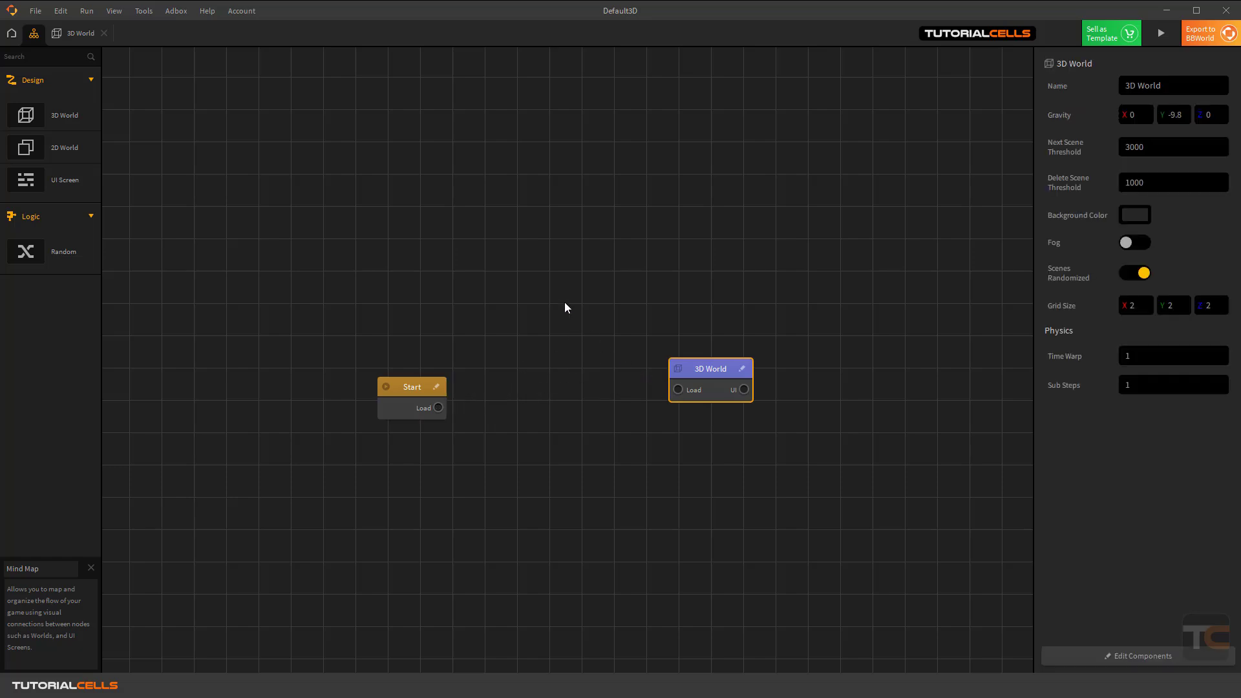
{"action": "left_click_drag", "start_coordinate": [676, 388], "coordinate": [650, 360]}
{"action": "left_click_drag", "start_coordinate": [420, 408], "coordinate": [419, 393]}
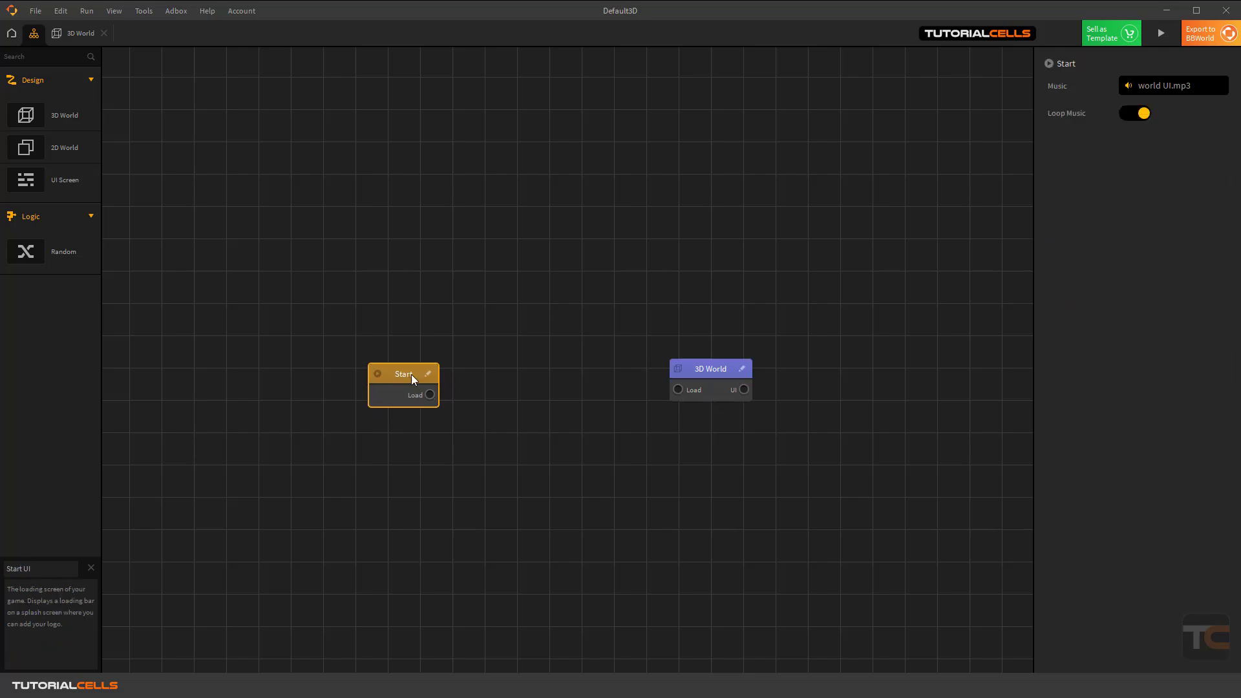
{"action": "left_click_drag", "start_coordinate": [706, 377], "coordinate": [700, 369]}
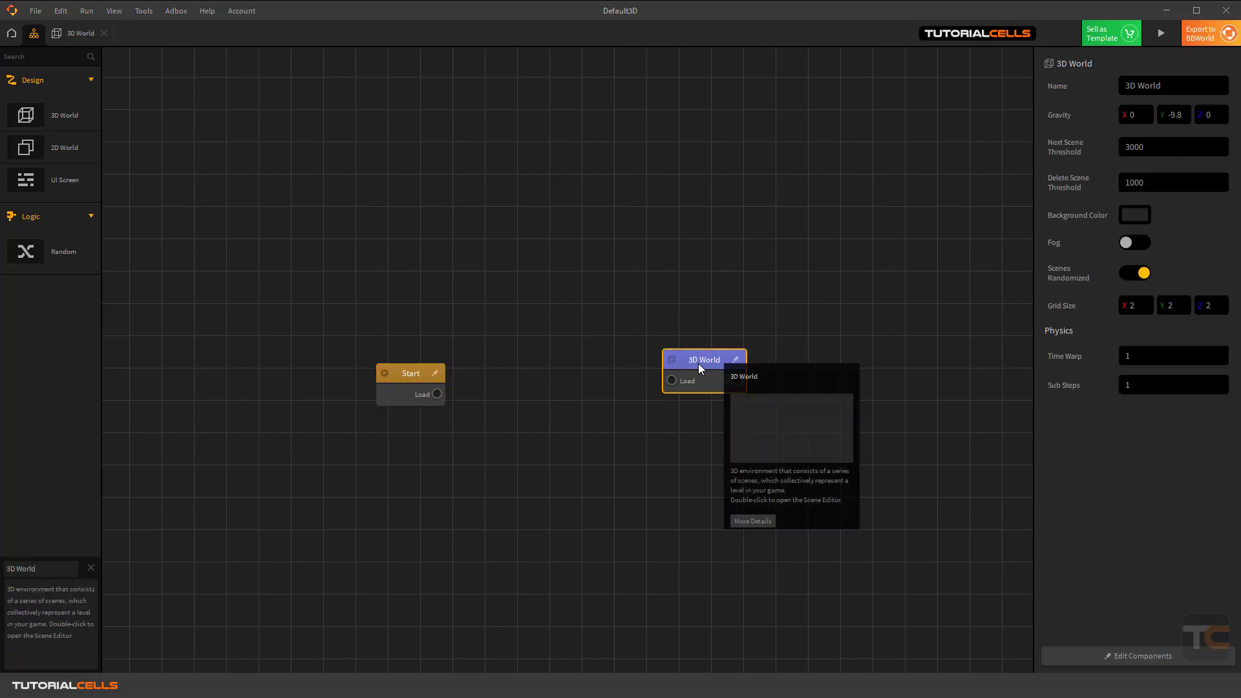
Preview the game with the Start node disconnected from the 3D World.
{"action": "left_click", "coordinate": [1161, 33]}
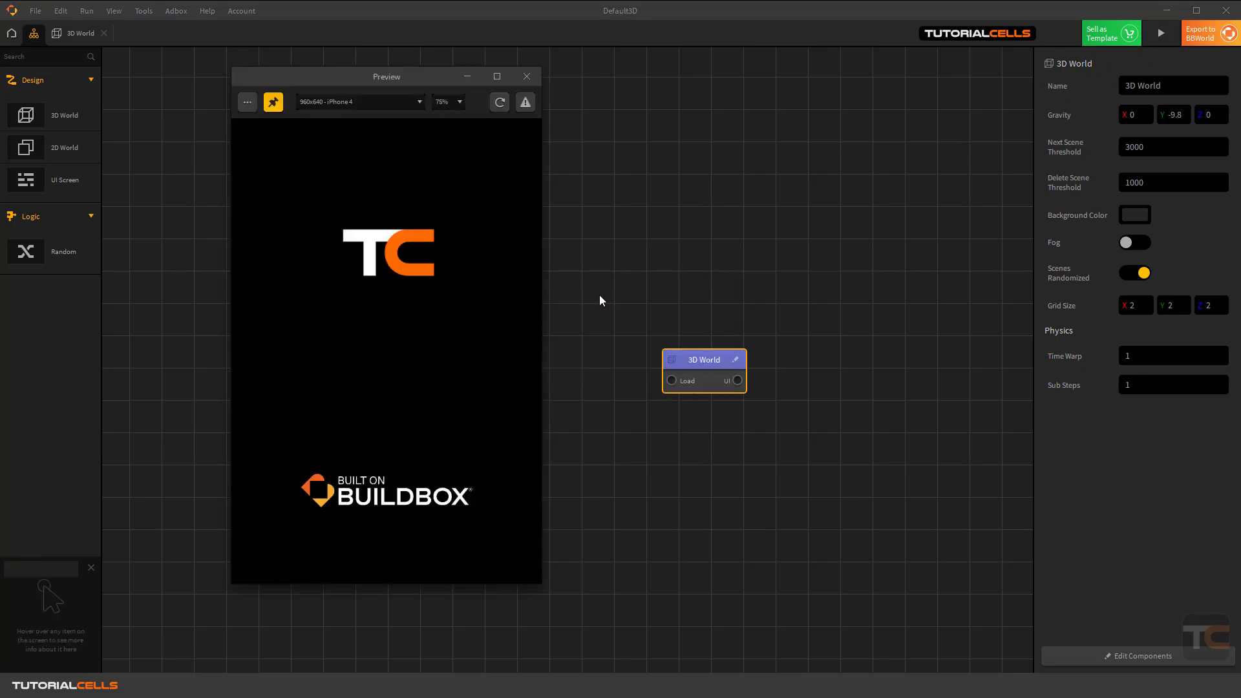
{"action": "left_click_drag", "start_coordinate": [382, 76], "coordinate": [217, 90]}
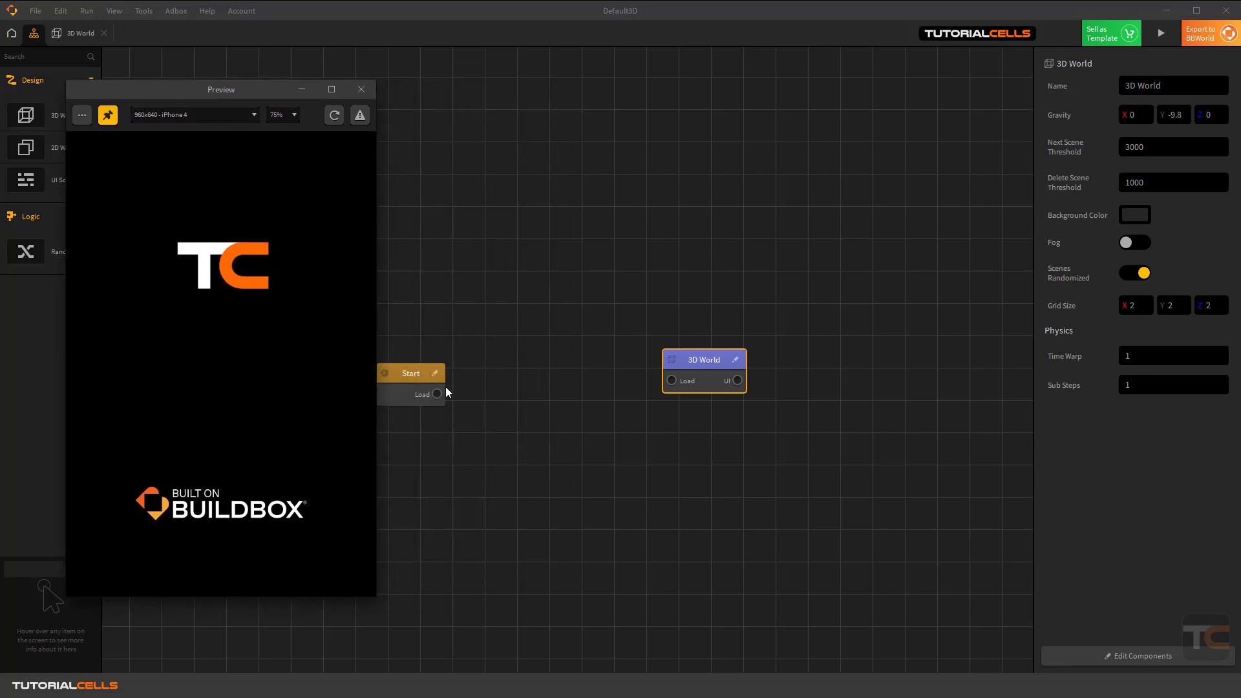
{"action": "left_click", "coordinate": [362, 90]}
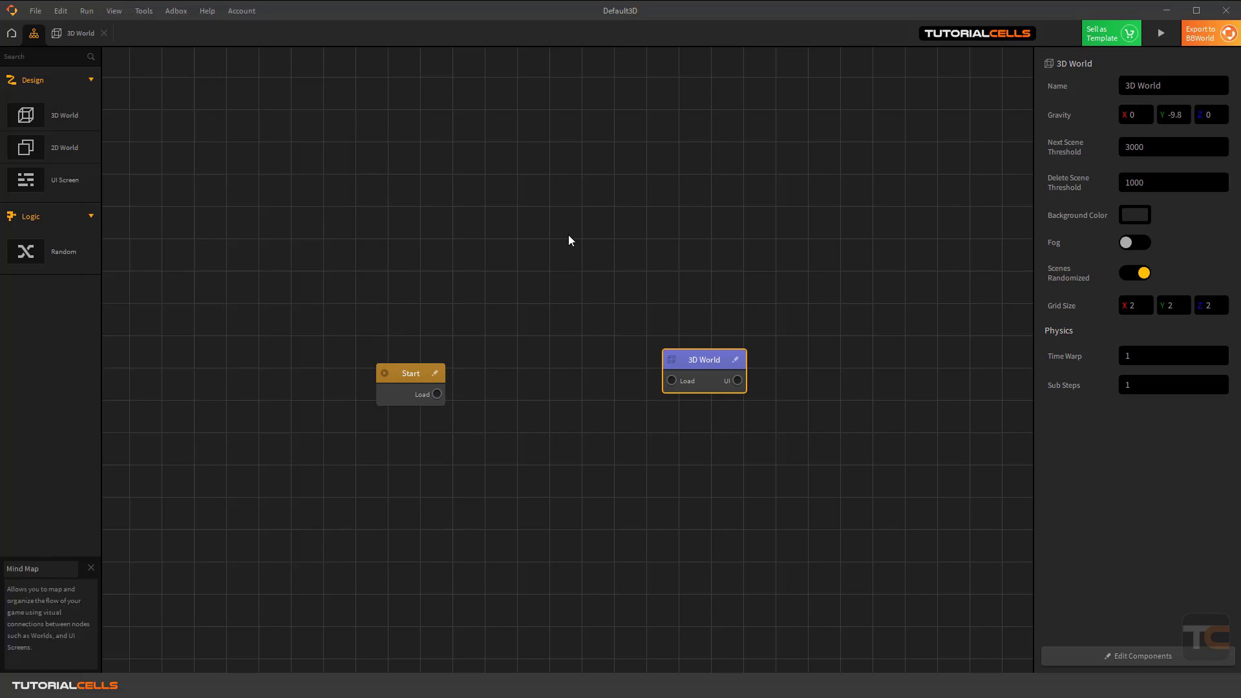
Add a UI Screen node above and between Start and 3D World, and connect the Start node's Load output to it.
{"action": "left_click_drag", "start_coordinate": [400, 377], "coordinate": [357, 373]}
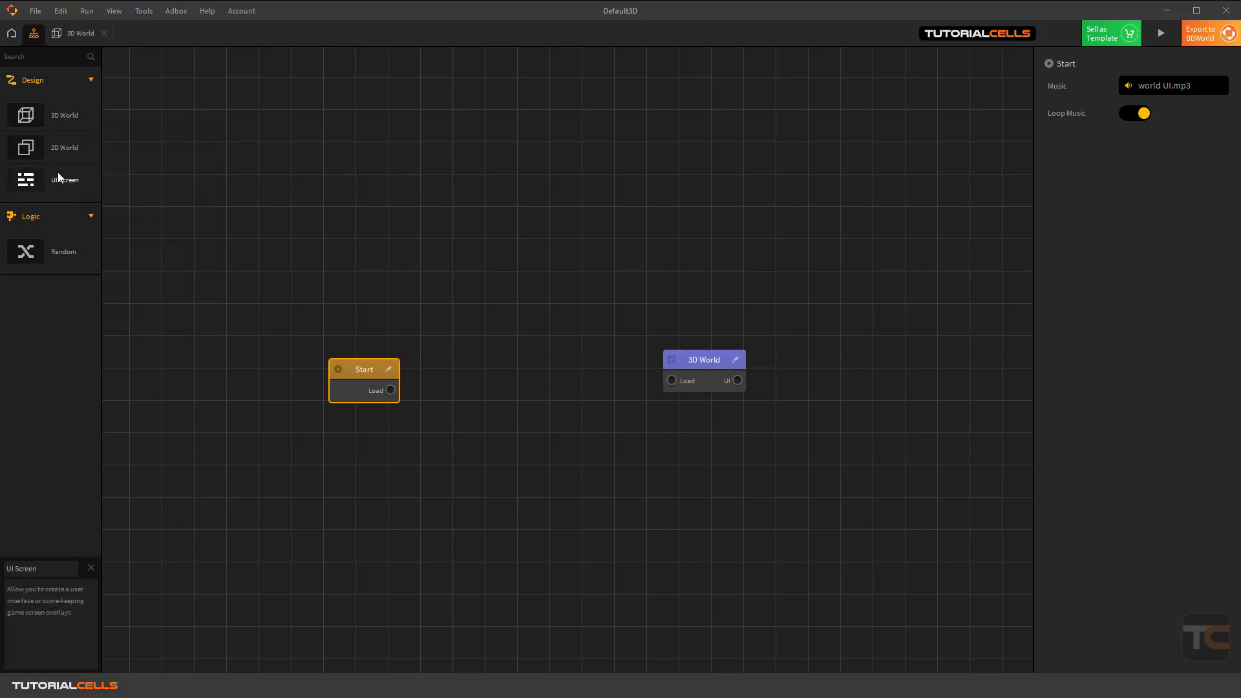
{"action": "left_click_drag", "start_coordinate": [56, 180], "coordinate": [500, 259]}
{"action": "right_click", "coordinate": [638, 184]}
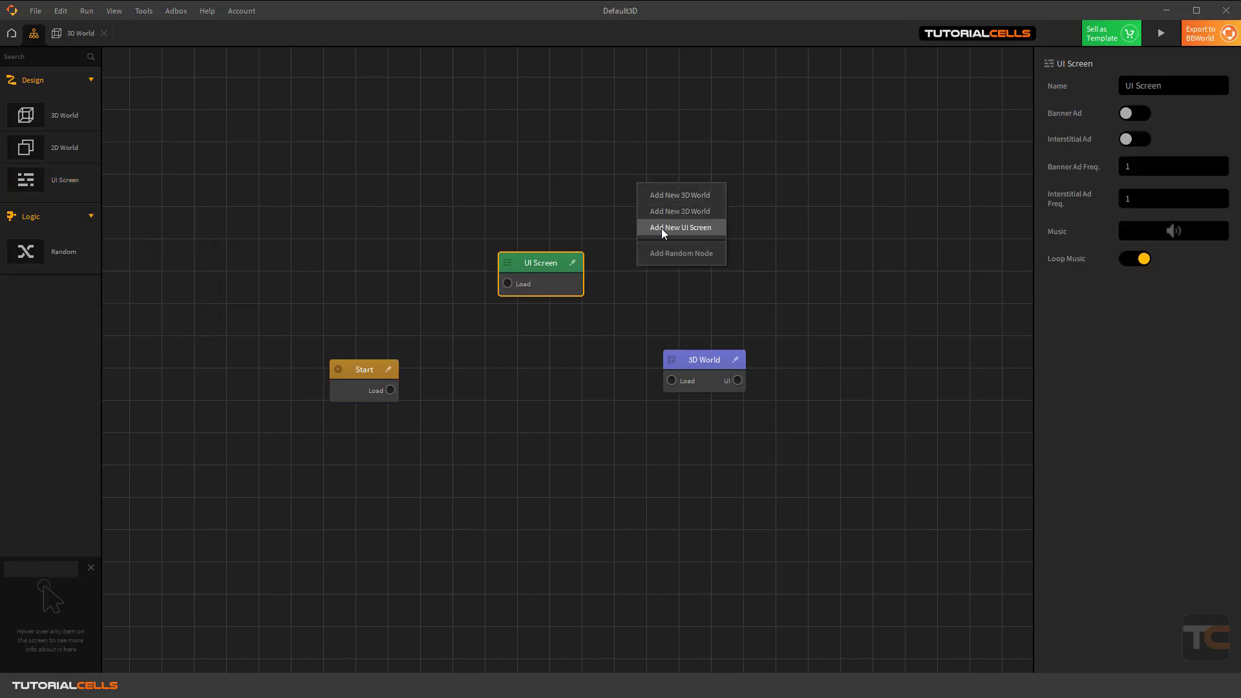
{"action": "left_click", "coordinate": [536, 266]}
{"action": "left_click_drag", "start_coordinate": [528, 269], "coordinate": [510, 283]}
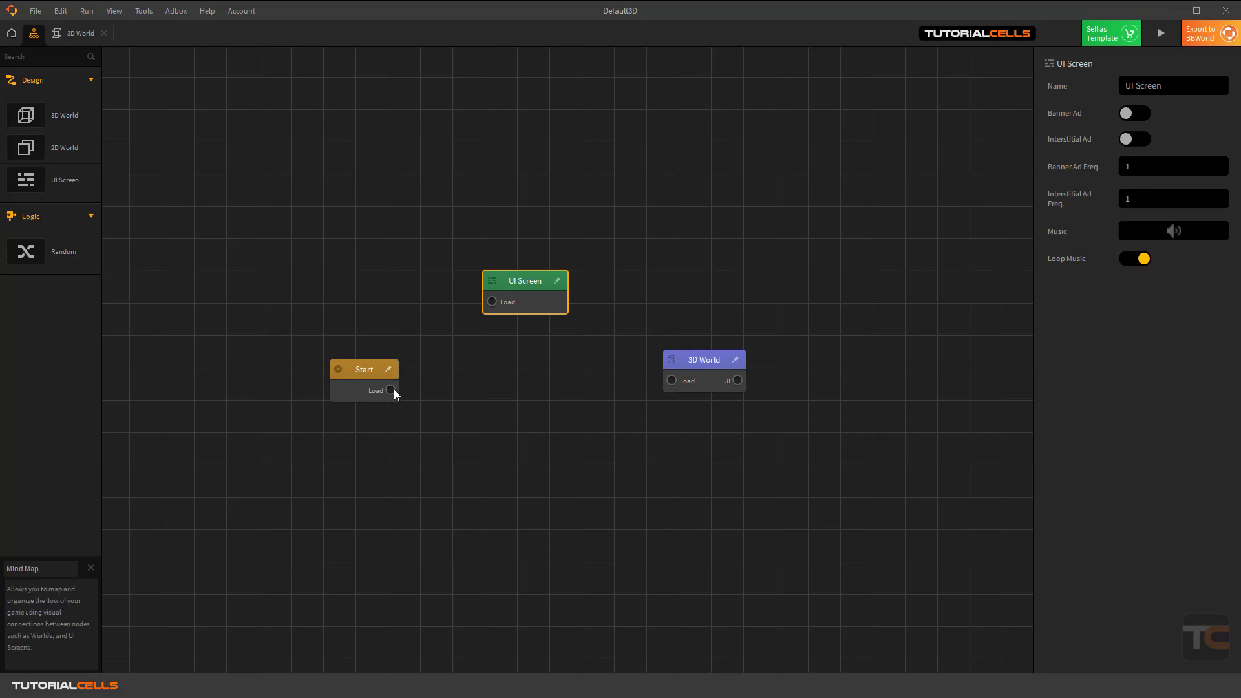
{"action": "left_click_drag", "start_coordinate": [390, 390], "coordinate": [486, 301]}
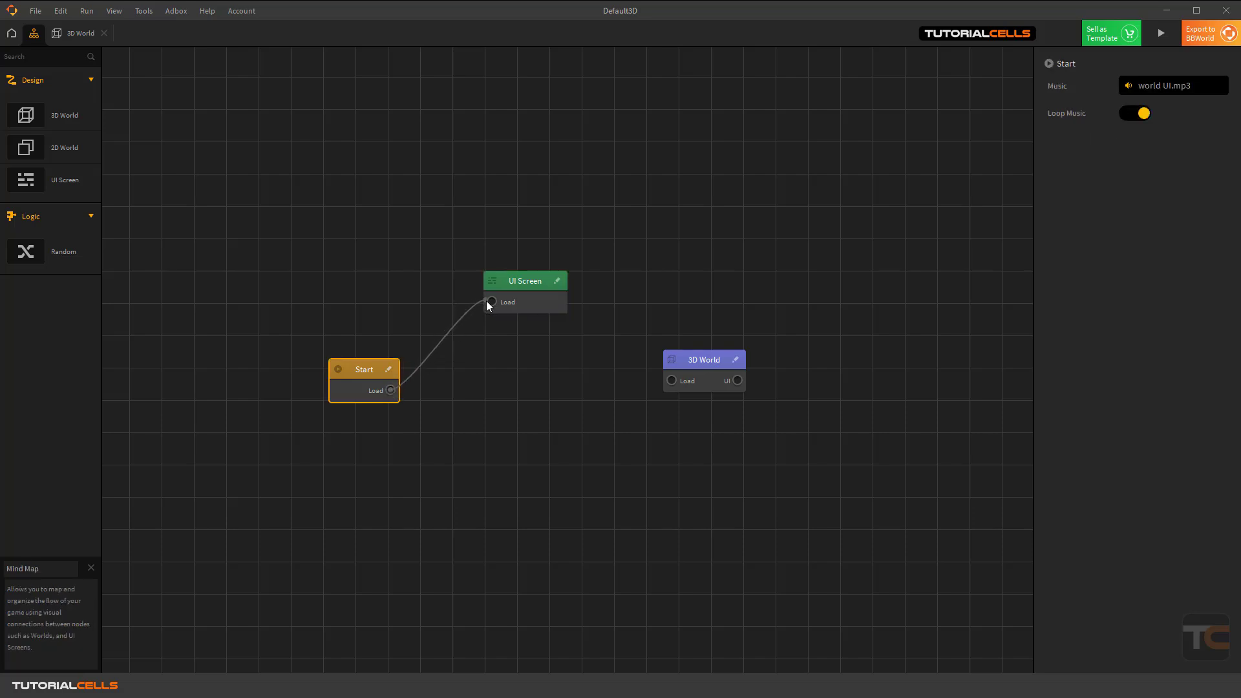
{"action": "left_click", "coordinate": [534, 285]}
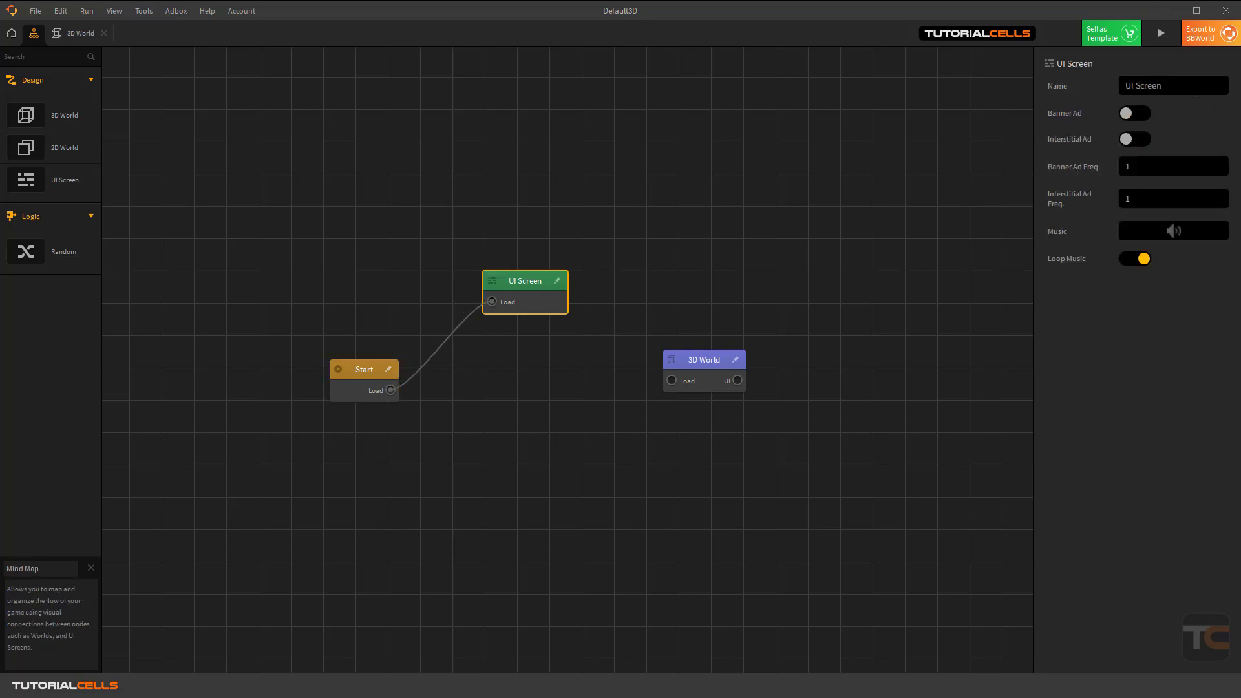
Rename the UI Screen node as "start UI".
{"action": "left_click_drag", "start_coordinate": [1190, 86], "coordinate": [1041, 98]}
{"action": "type", "text": "سفشقف"}
{"action": "key", "text": "BackSpace"}
{"action": "key", "text": "BackSpace"}
{"action": "key", "text": "BackSpace"}
{"action": "key", "text": "BackSpace"}
{"action": "key", "text": "BackSpace"}
{"action": "type", "text": "start U"}
{"action": "key", "text": "Return"}
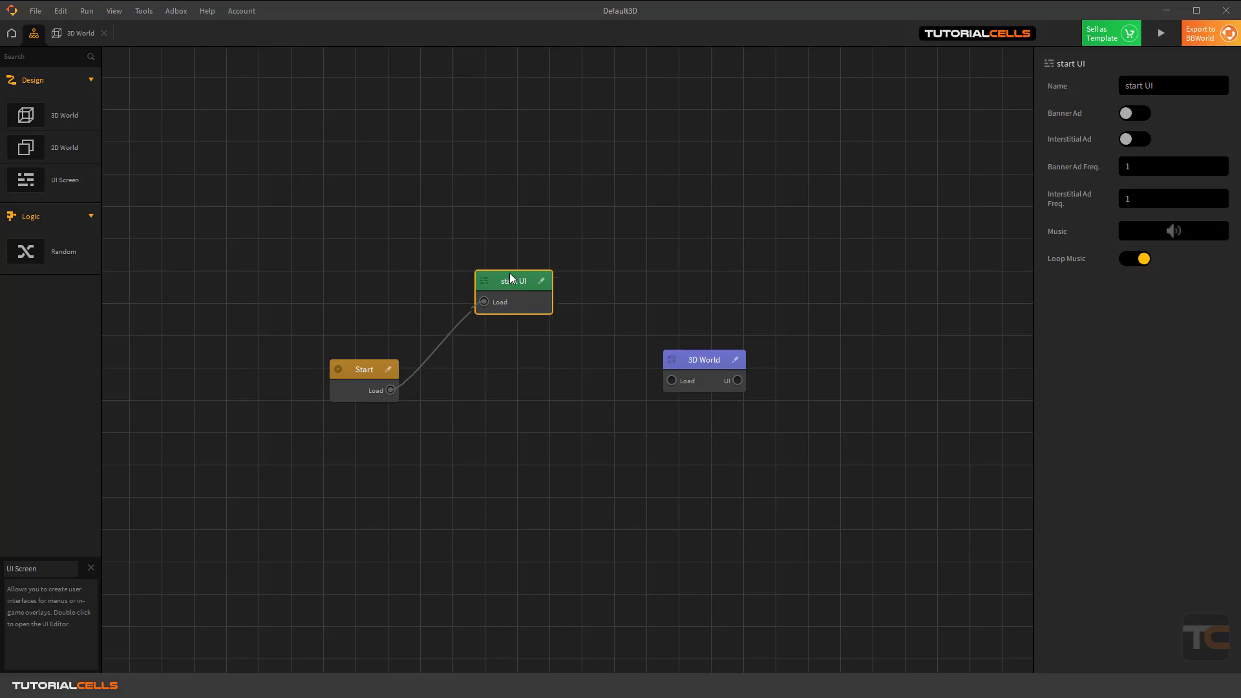
Reposition the start UI node slightly up toward 3D World, and nudge the 3D World node slightly to the right.
{"action": "left_click_drag", "start_coordinate": [525, 278], "coordinate": [525, 274]}
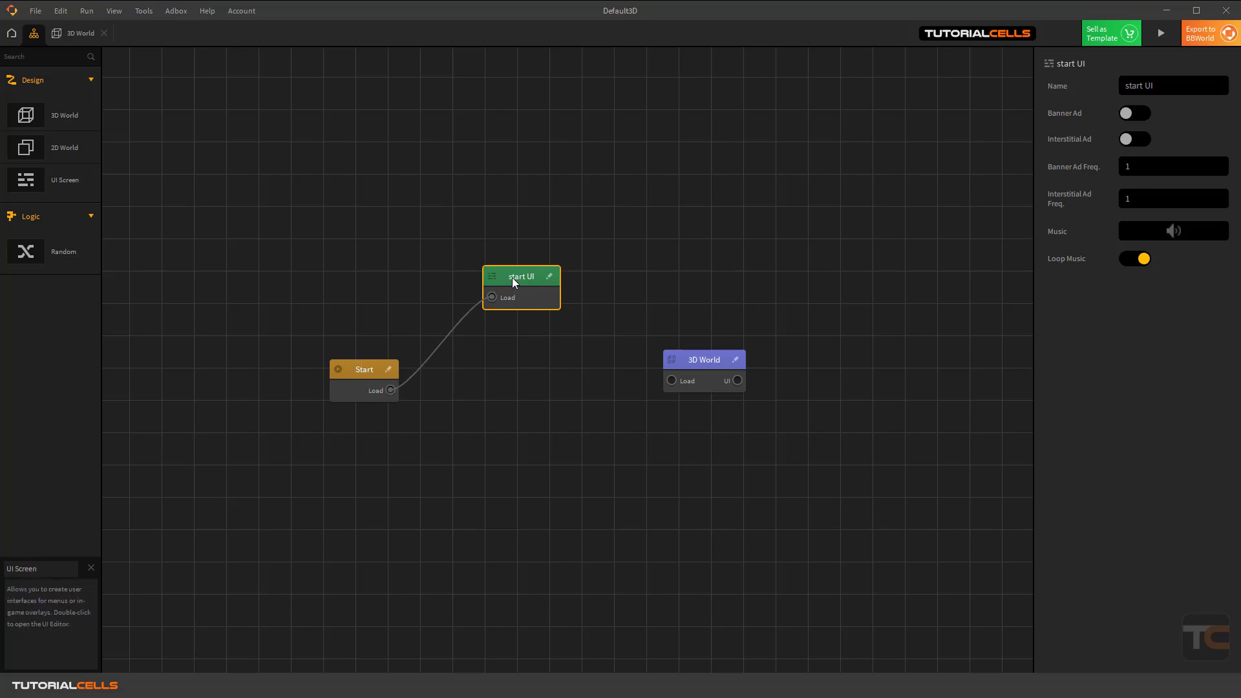
{"action": "left_click_drag", "start_coordinate": [510, 280], "coordinate": [516, 285]}
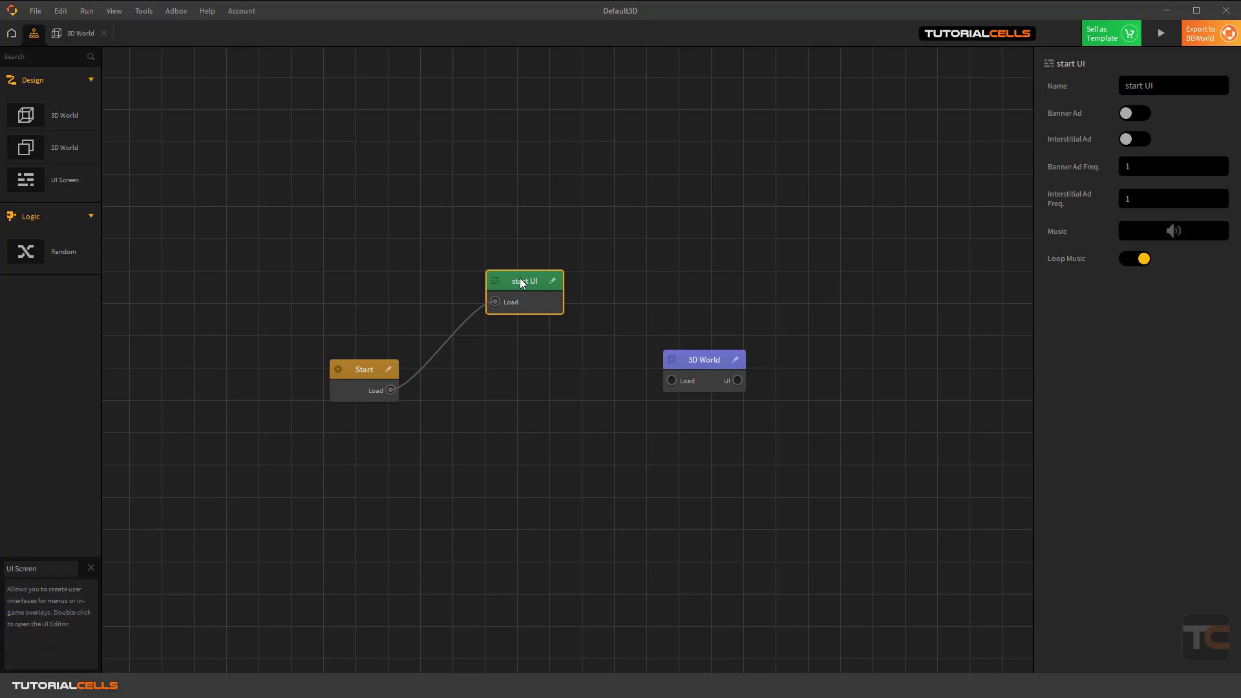
{"action": "mouse_move", "coordinate": [528, 281]}
{"action": "left_mouse_down"}
{"action": "mouse_move", "coordinate": [529, 262]}
{"action": "mouse_move", "coordinate": [538, 271]}
{"action": "left_mouse_up"}
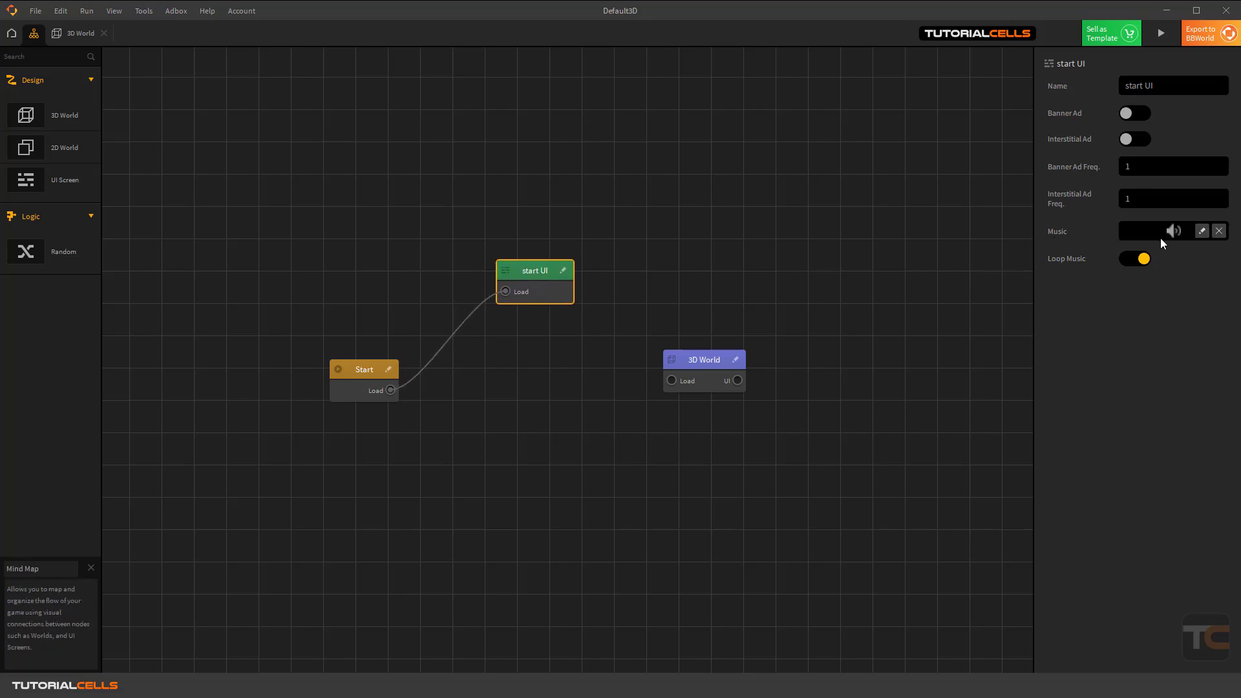
{"action": "mouse_move", "coordinate": [526, 278]}
{"action": "left_mouse_down"}
{"action": "mouse_move", "coordinate": [547, 265]}
{"action": "mouse_move", "coordinate": [539, 280]}
{"action": "left_mouse_up"}
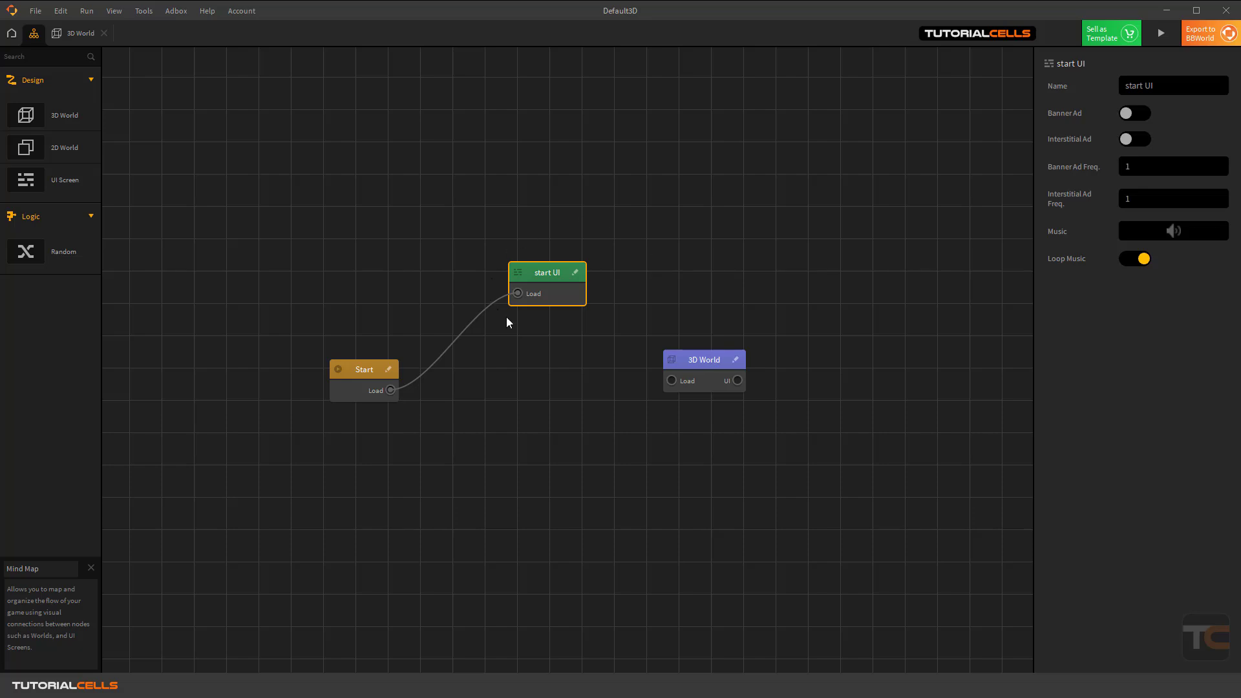
{"action": "left_click_drag", "start_coordinate": [701, 362], "coordinate": [706, 362]}
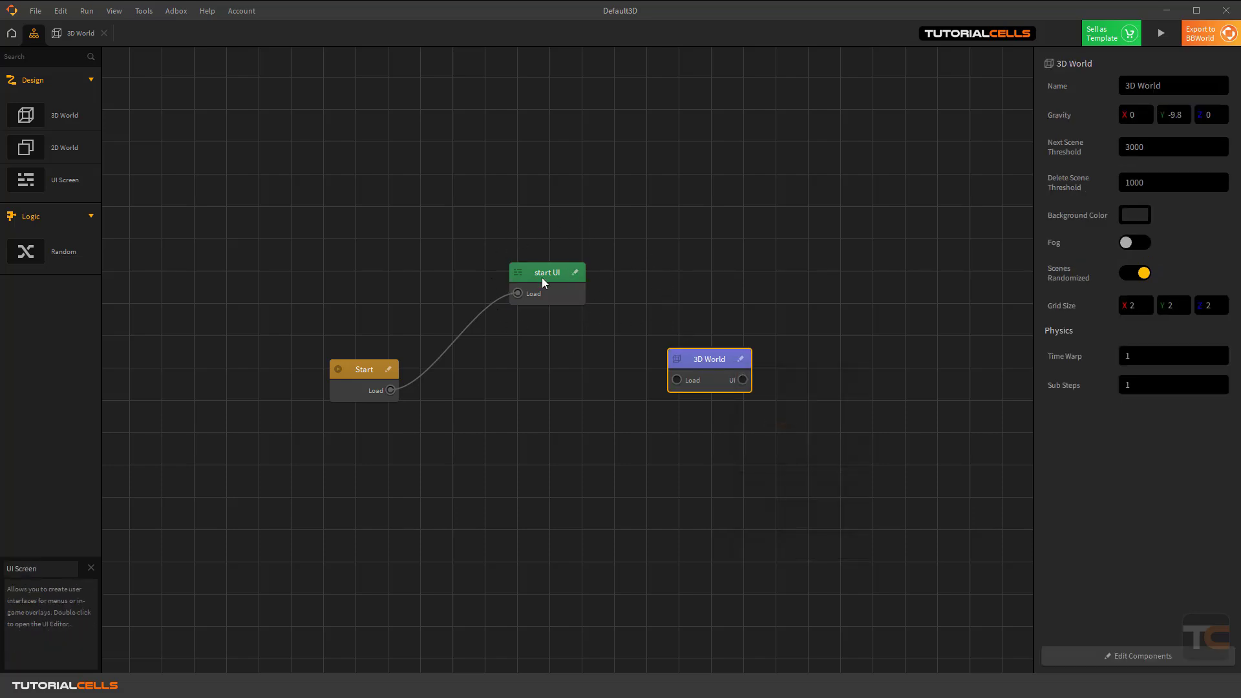
Open the start UI node's screen for editing.
{"action": "left_click", "coordinate": [534, 271]}
{"action": "left_click", "coordinate": [698, 362]}
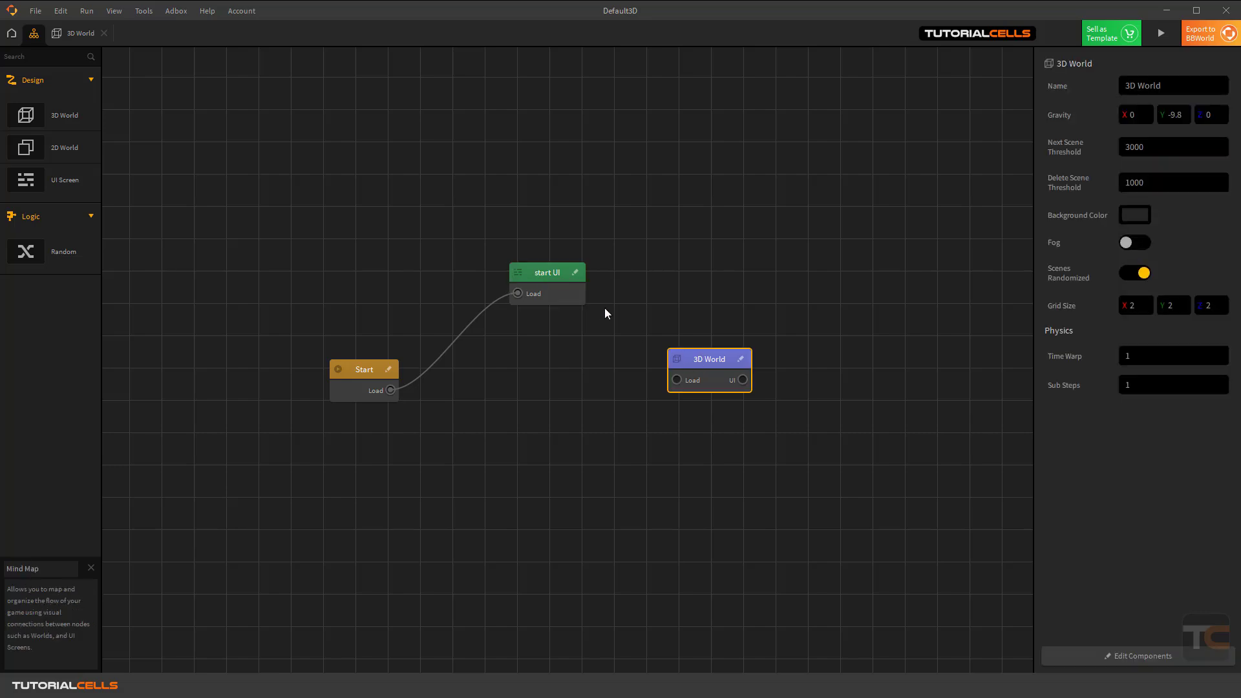
{"action": "left_click", "coordinate": [545, 272]}
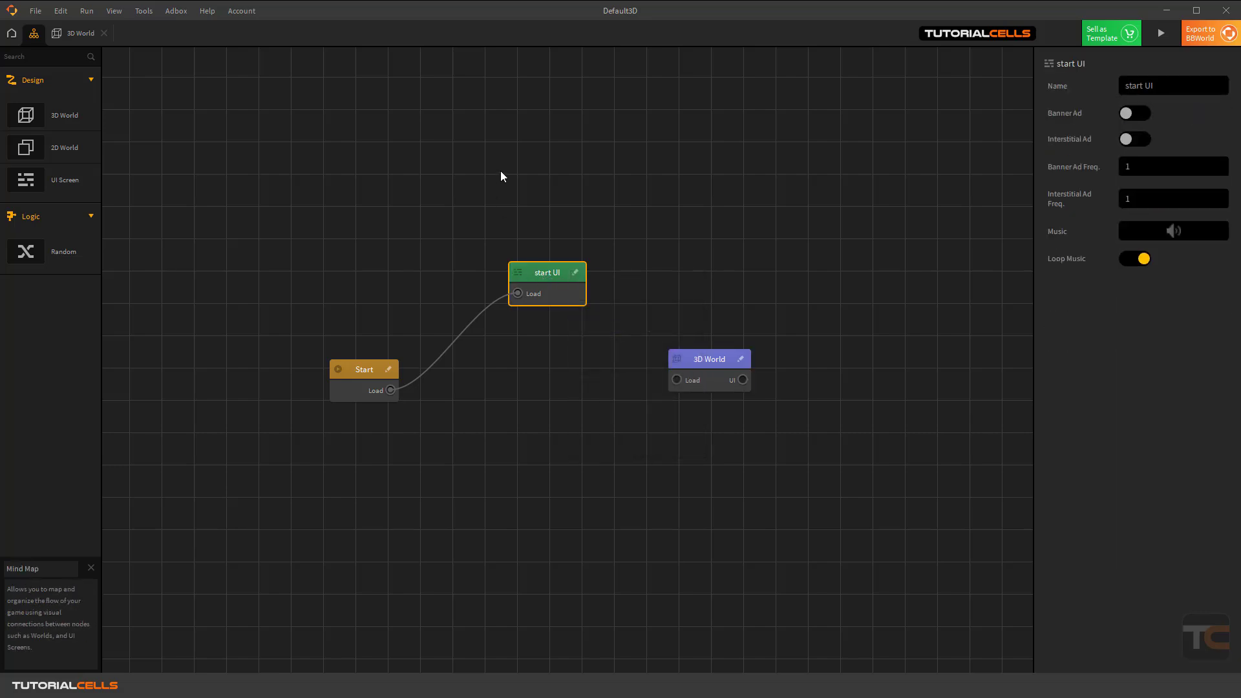
{"action": "left_click", "coordinate": [698, 360]}
{"action": "left_click", "coordinate": [544, 275]}
{"action": "double_click", "coordinate": [542, 273]}
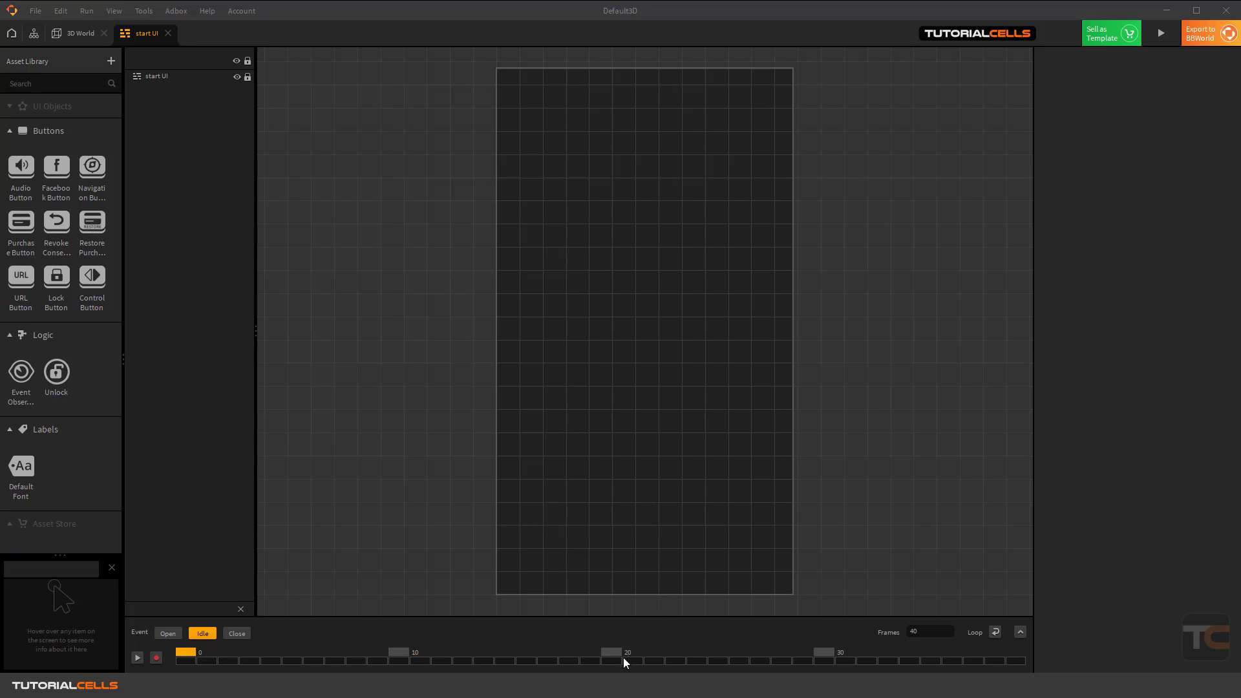
Add the erer image from the projects files folder as the screen's background and stretch it vertically to a scale of about 1.005.
{"action": "left_click", "coordinate": [725, 624]}
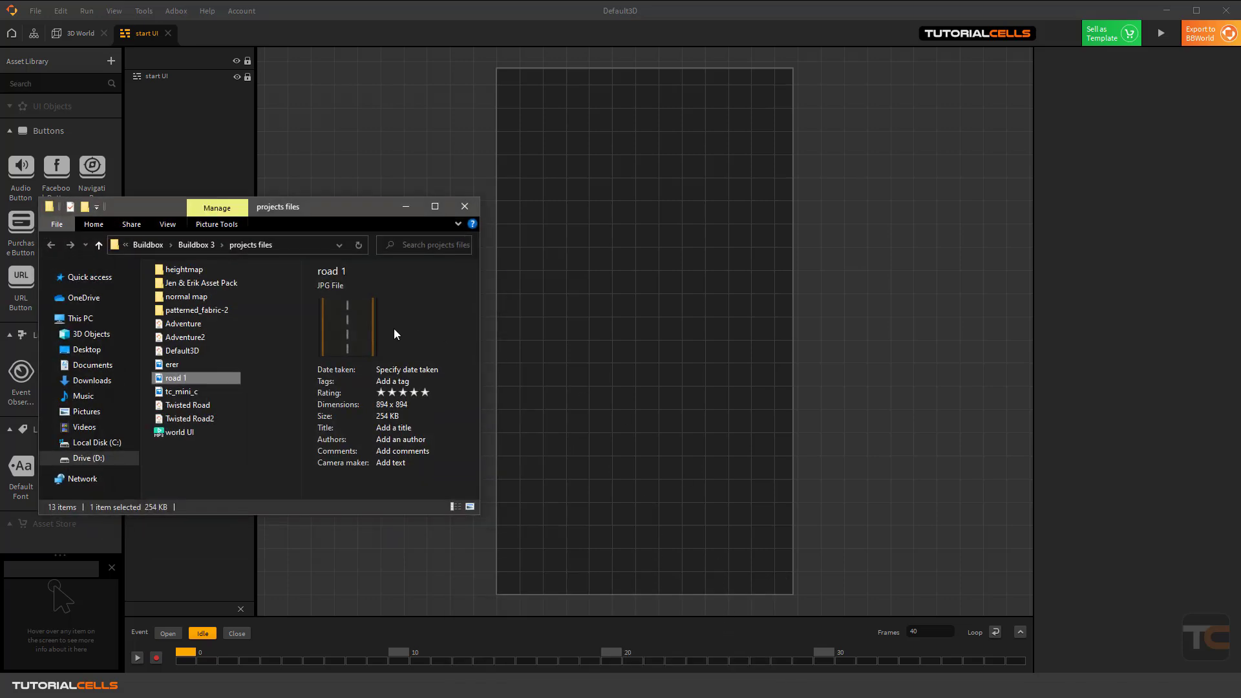
{"action": "left_click", "coordinate": [180, 366]}
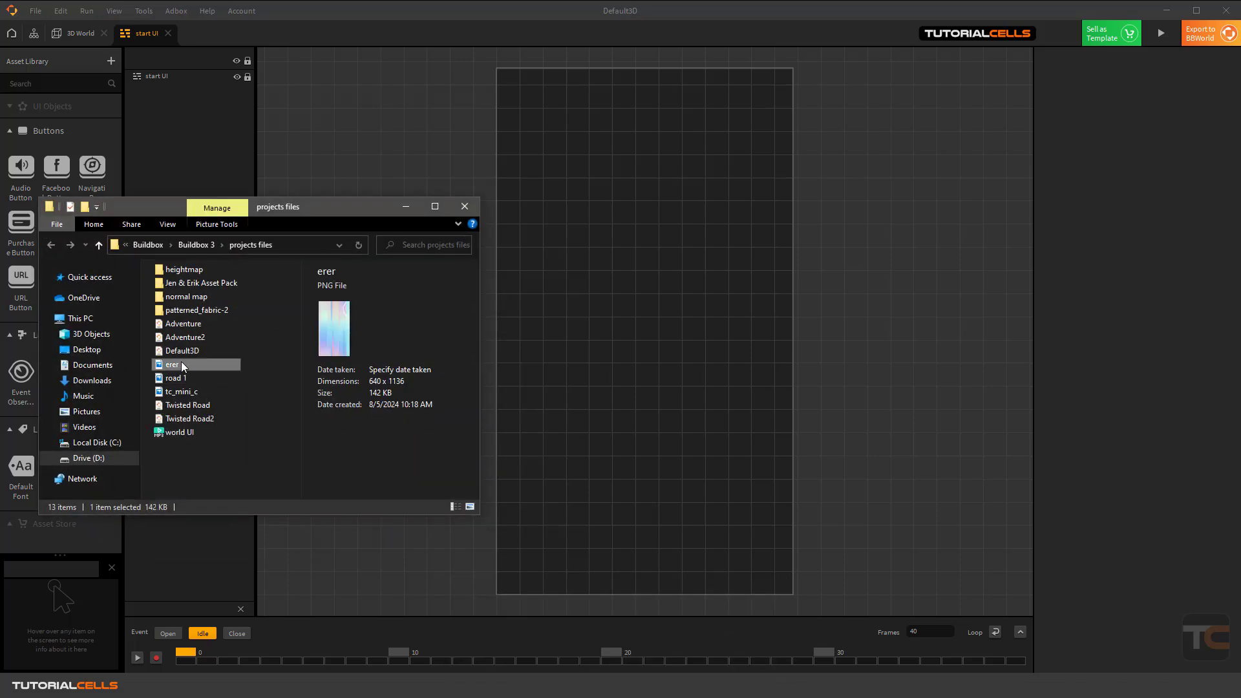
{"action": "left_click_drag", "start_coordinate": [176, 366], "coordinate": [865, 289]}
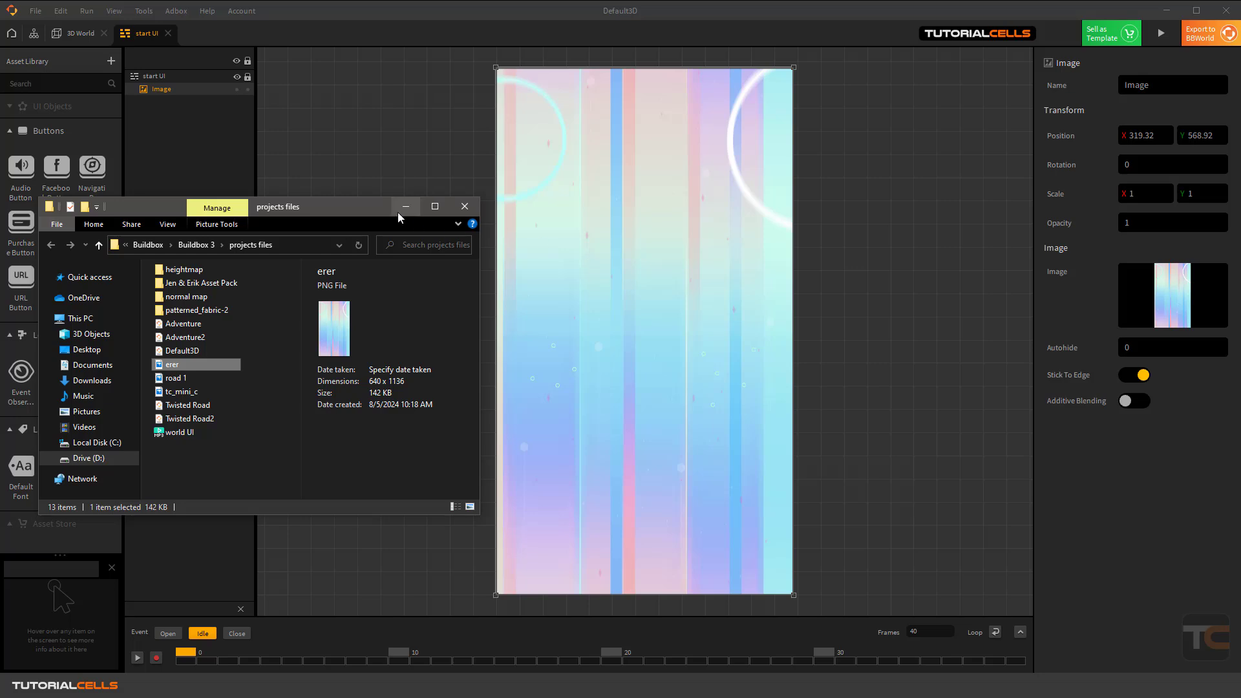
{"action": "left_click", "coordinate": [404, 208]}
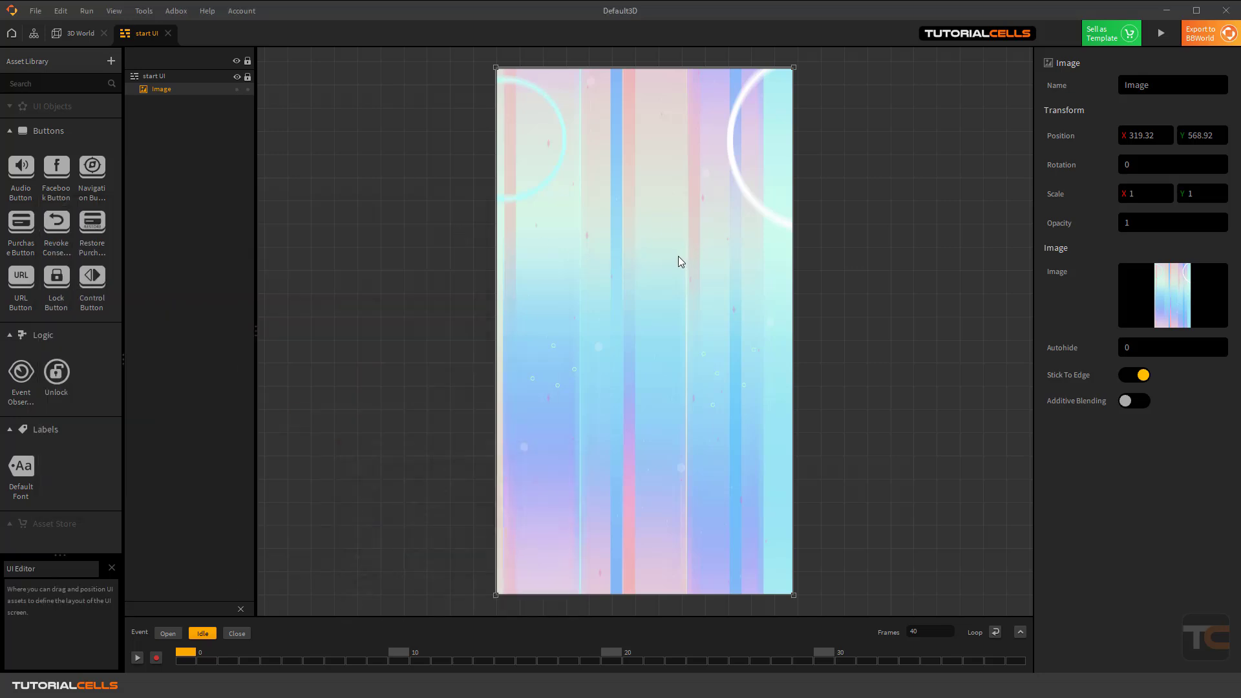
{"action": "mouse_move", "coordinate": [669, 257]}
{"action": "left_mouse_down"}
{"action": "mouse_move", "coordinate": [658, 286]}
{"action": "mouse_move", "coordinate": [677, 264]}
{"action": "left_mouse_up"}
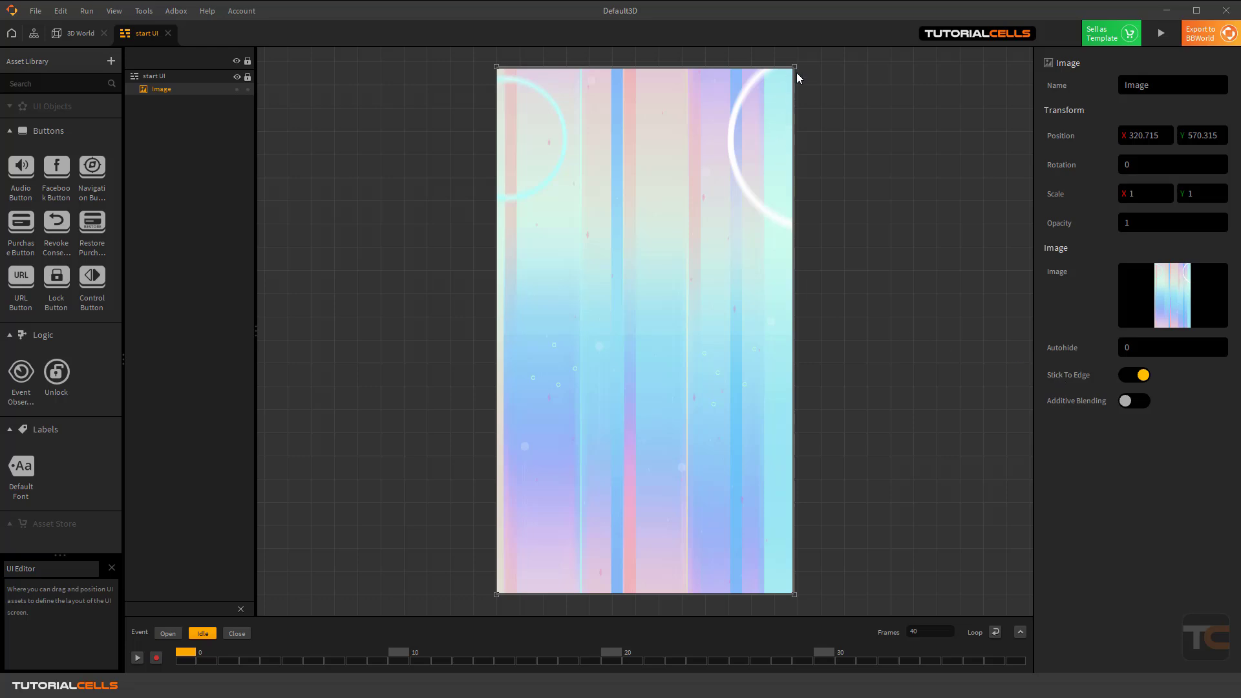
{"action": "mouse_move", "coordinate": [794, 66]}
{"action": "left_mouse_down"}
{"action": "mouse_move", "coordinate": [607, 173]}
{"action": "mouse_move", "coordinate": [723, 136]}
{"action": "mouse_move", "coordinate": [794, 64]}
{"action": "left_mouse_up"}
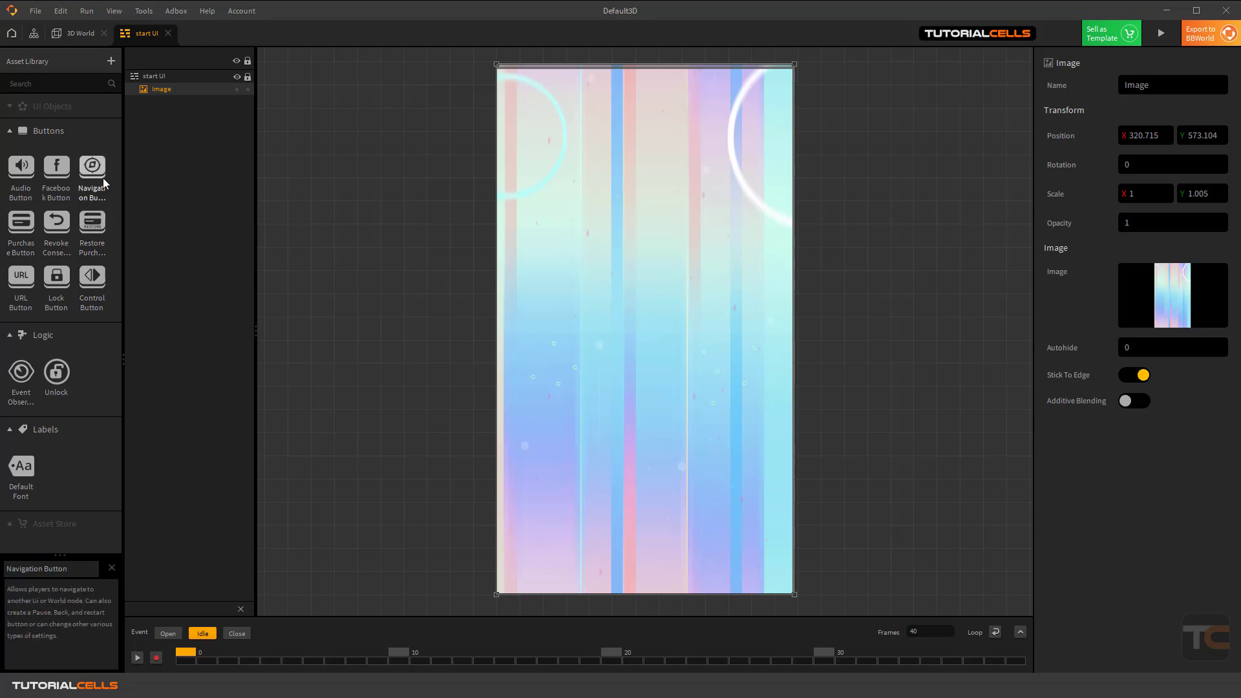
Place a Navigation Button over the background's right edge and bring it to the front.
{"action": "left_click_drag", "start_coordinate": [466, 264], "coordinate": [760, 336]}
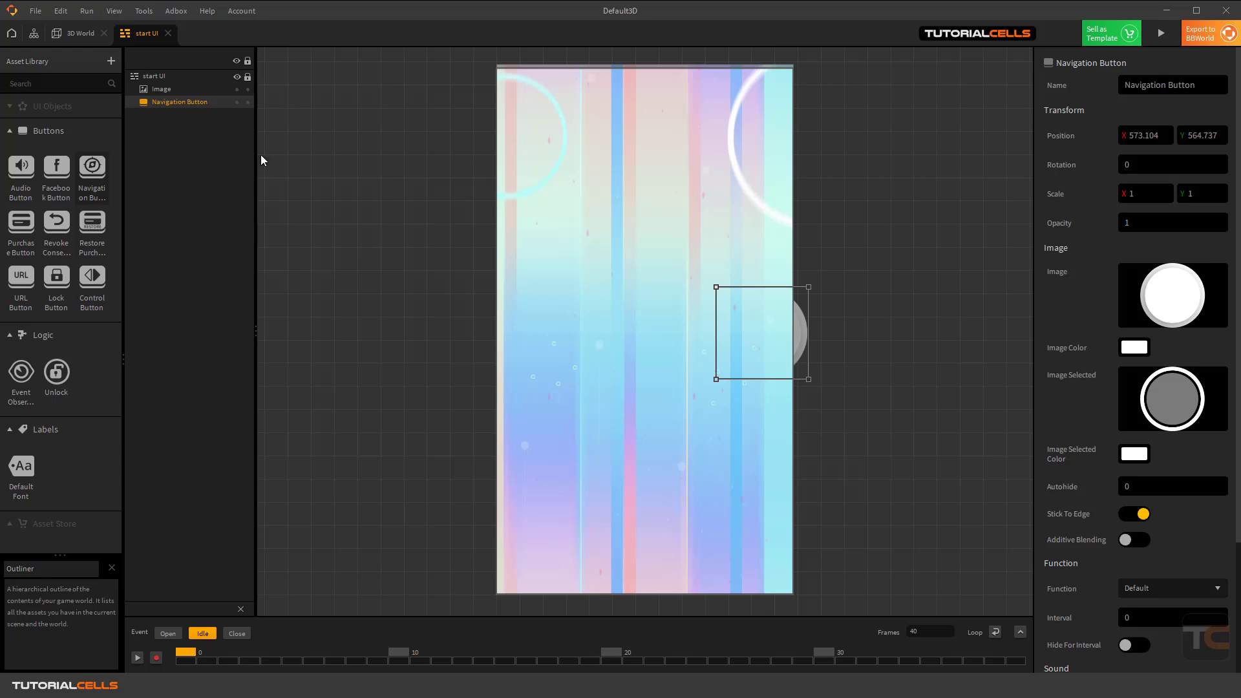
{"action": "right_click", "coordinate": [767, 320]}
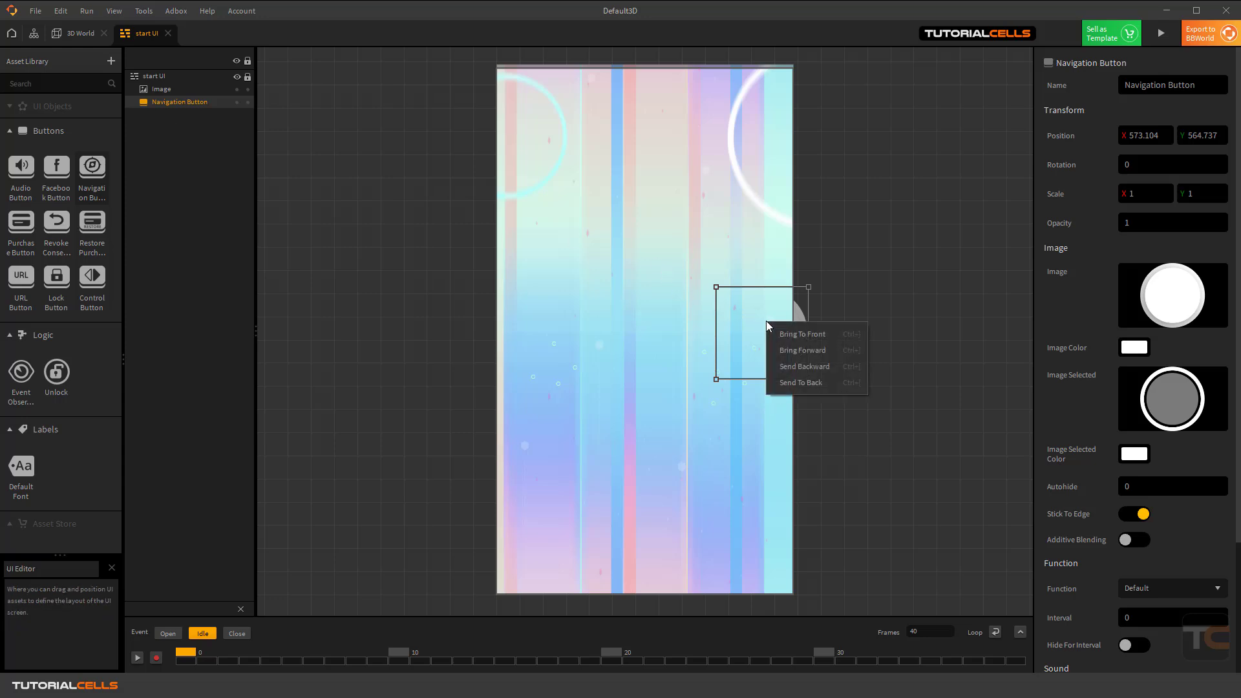
{"action": "left_click", "coordinate": [788, 332]}
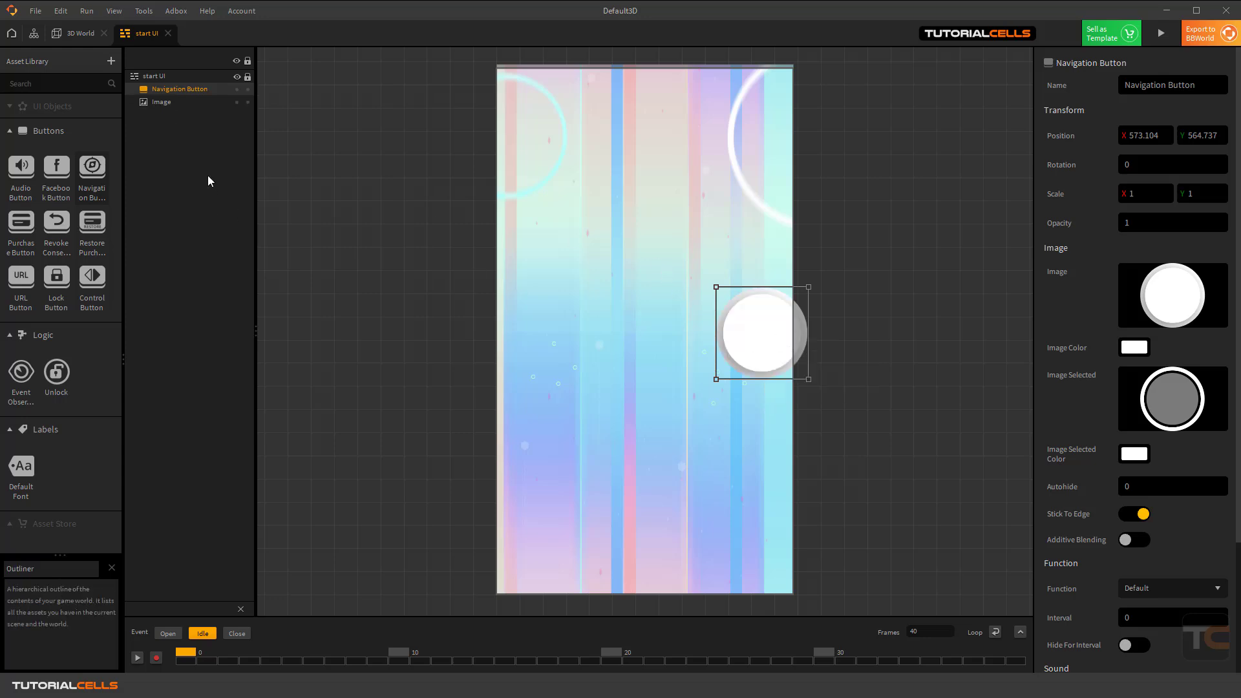
{"action": "right_click", "coordinate": [775, 337]}
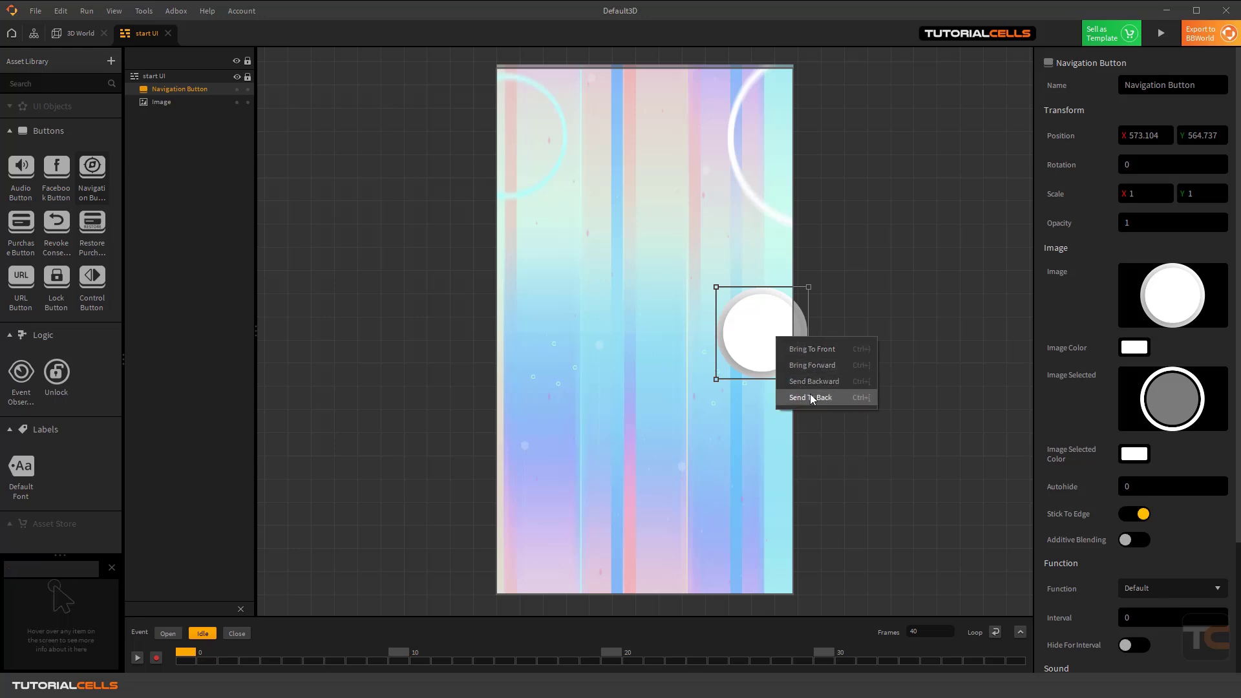
{"action": "left_click_drag", "start_coordinate": [165, 93], "coordinate": [164, 110]}
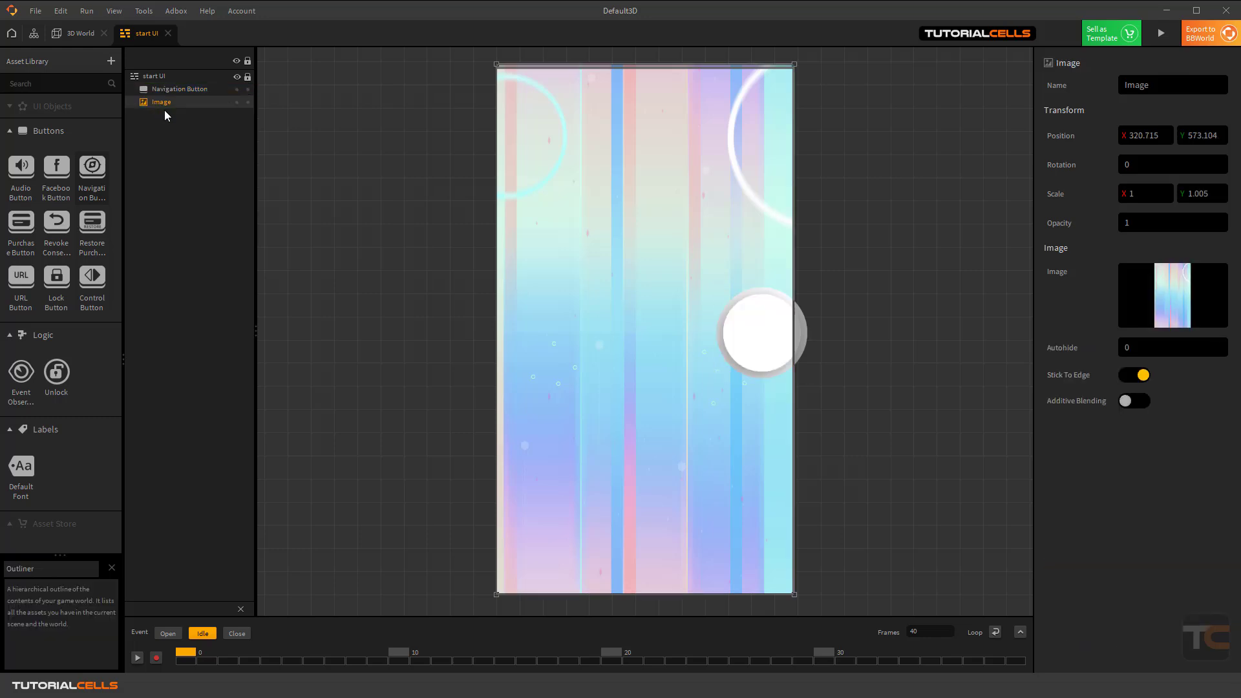
Move the Navigation Button to about X 335, Y 386, and delete it.
{"action": "left_click", "coordinate": [175, 89]}
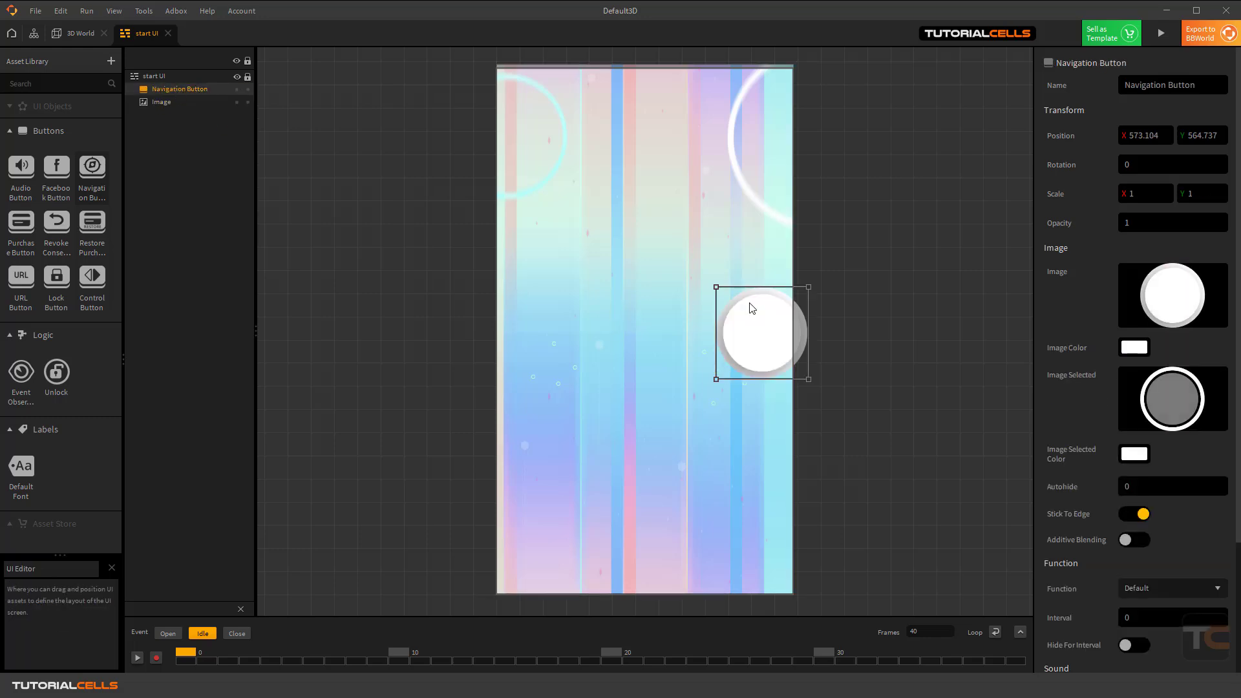
{"action": "left_click_drag", "start_coordinate": [753, 311], "coordinate": [658, 415]}
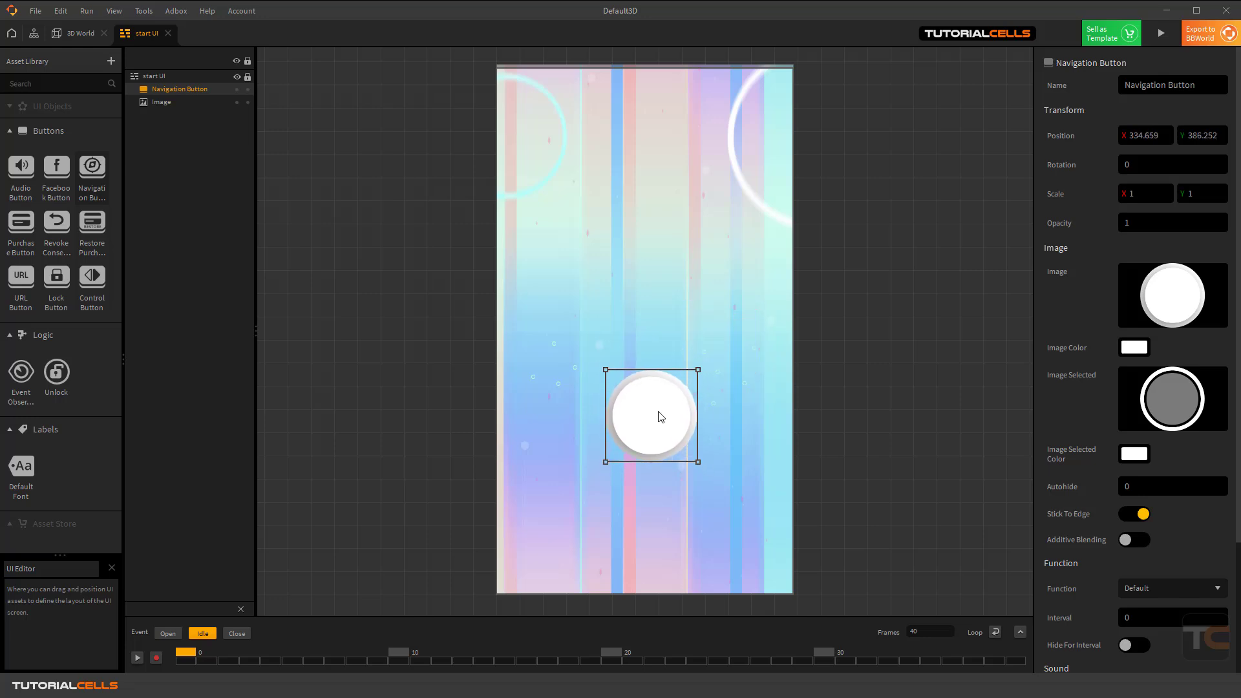
{"action": "key", "text": "Delete"}
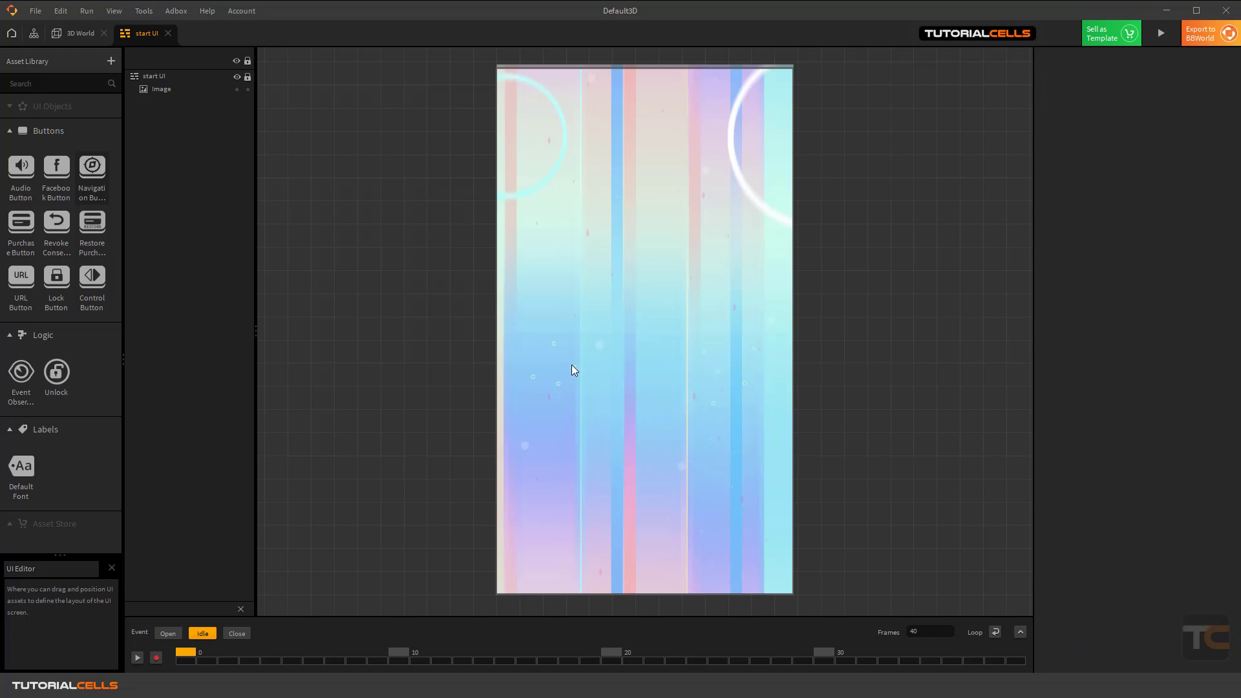
Add the tc_mini_c logo image from the projects files folder to the start UI screen.
{"action": "left_click", "coordinate": [630, 172]}
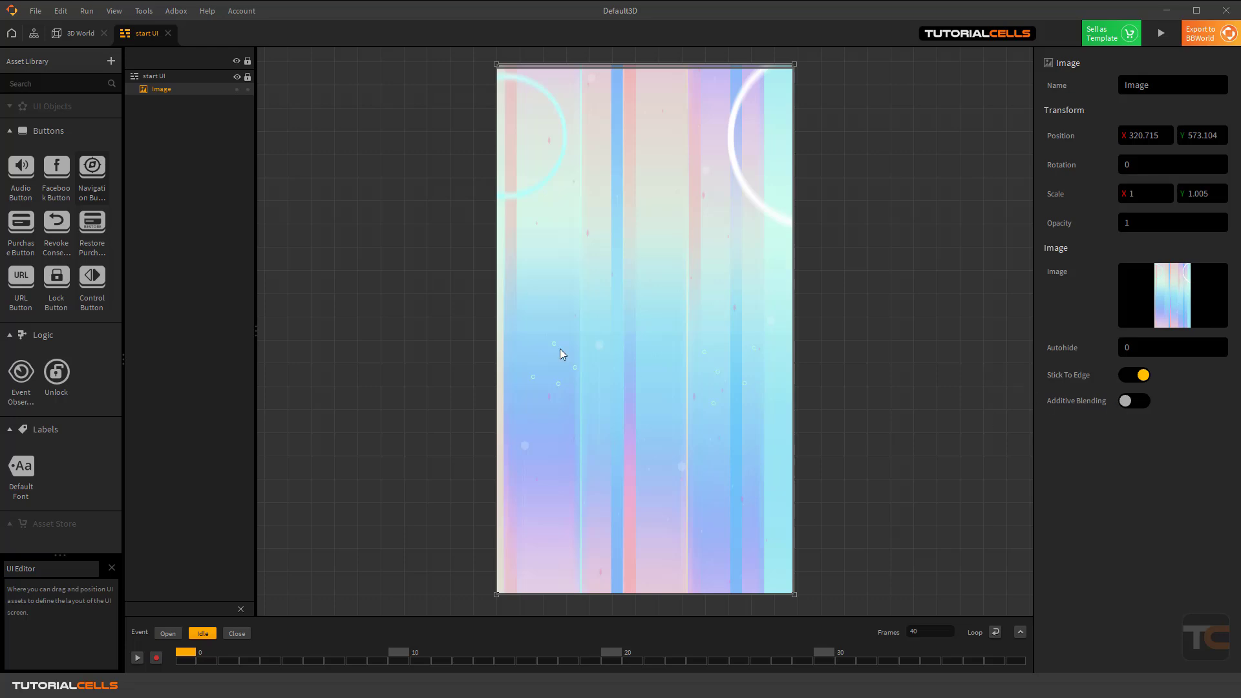
{"action": "mouse_move", "coordinate": [631, 684]}
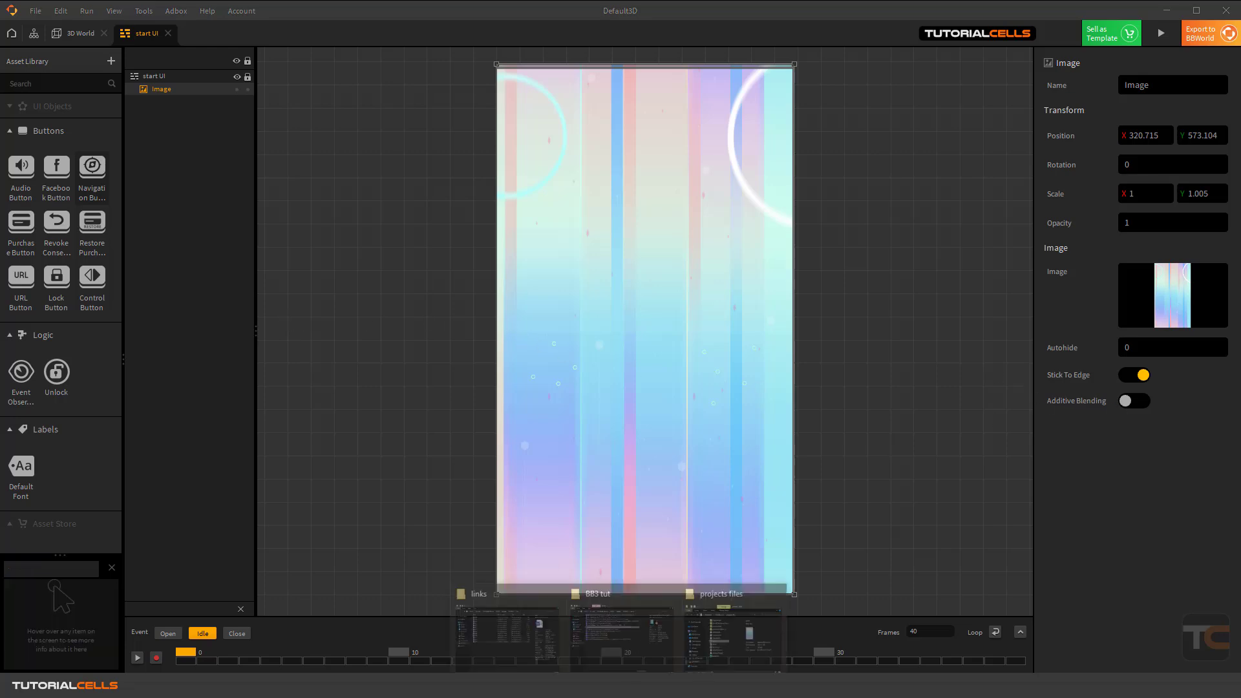
{"action": "left_click", "coordinate": [740, 625]}
{"action": "left_click_drag", "start_coordinate": [181, 392], "coordinate": [810, 304]}
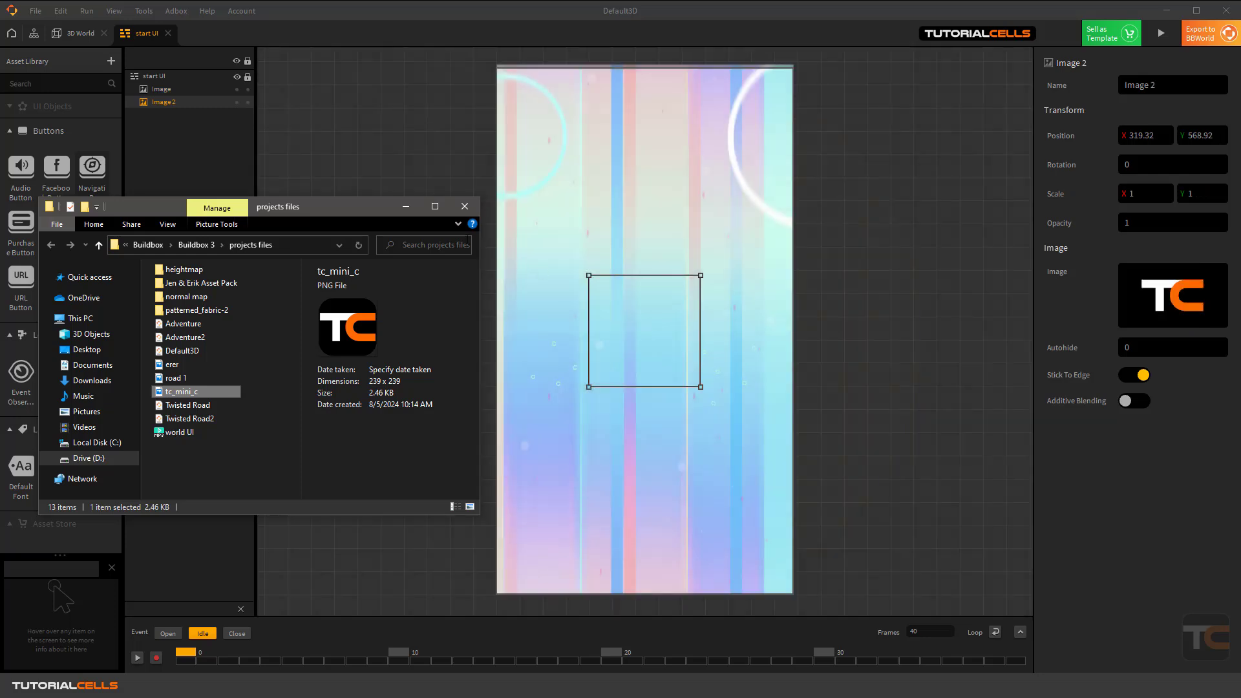
{"action": "left_click", "coordinate": [406, 206]}
Reorder the TC logo in front of the background, scale it to about 0.653, and move it to about X 326, Y 837.
{"action": "left_click_drag", "start_coordinate": [642, 273], "coordinate": [648, 251]}
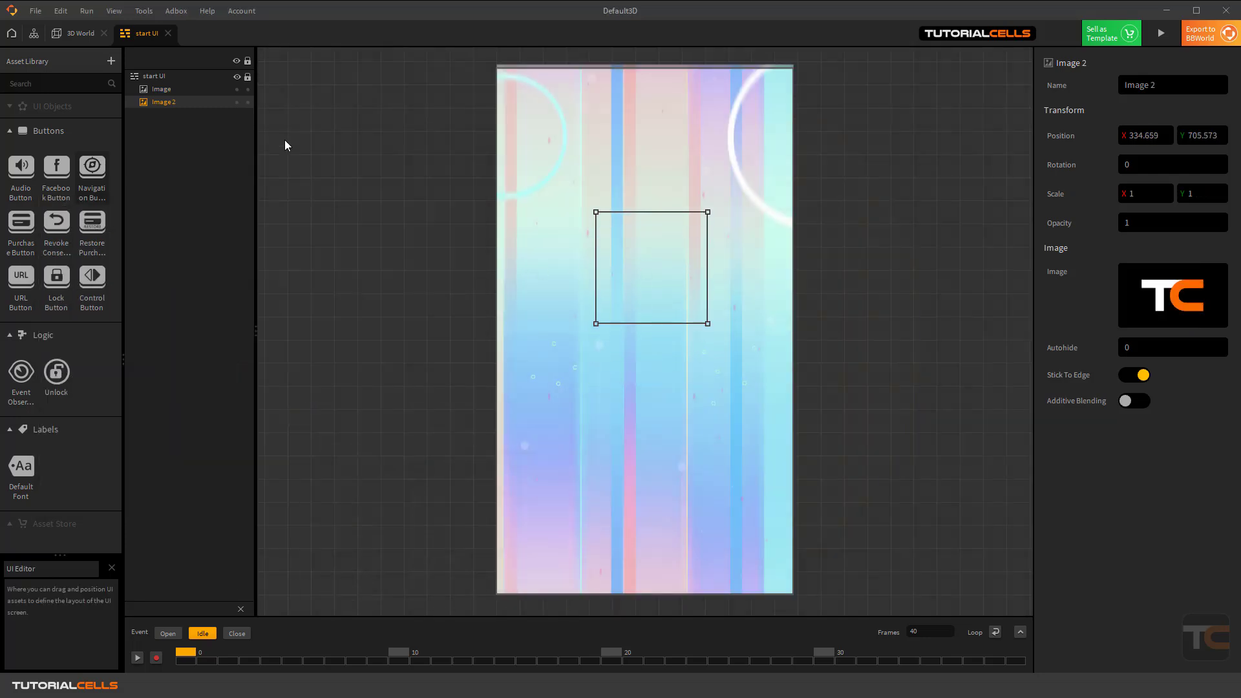
{"action": "left_click_drag", "start_coordinate": [172, 101], "coordinate": [166, 82]}
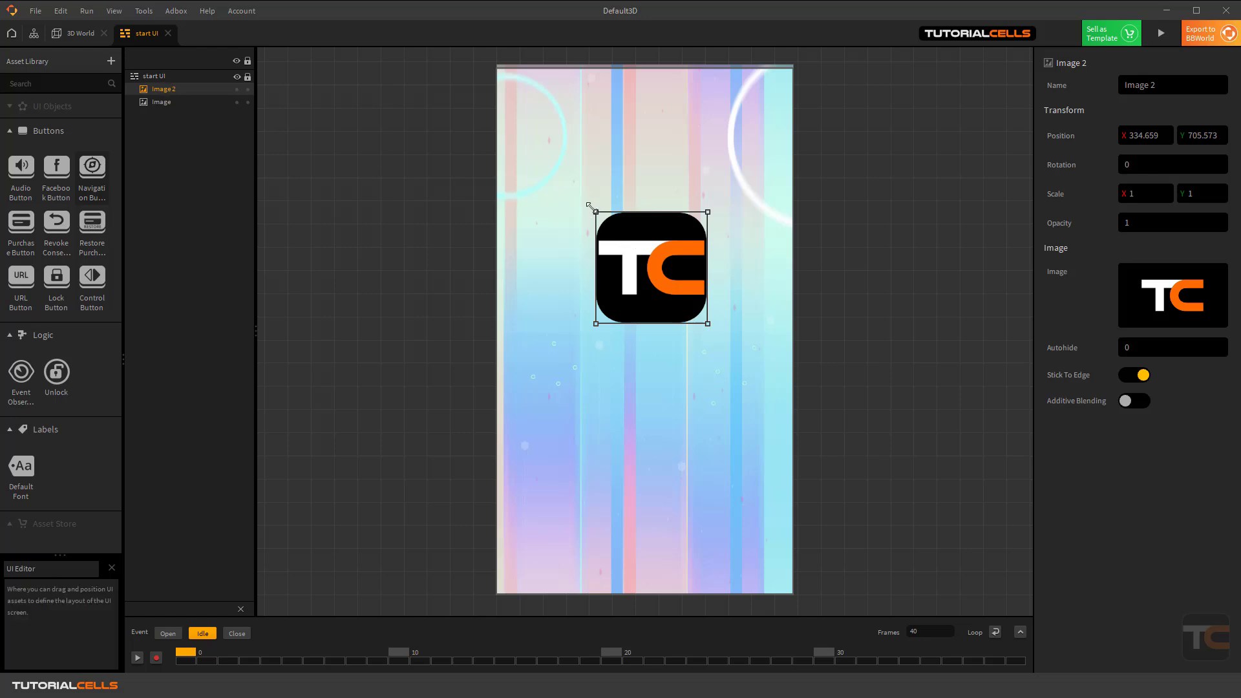
{"action": "left_click_drag", "start_coordinate": [595, 212], "coordinate": [646, 200]}
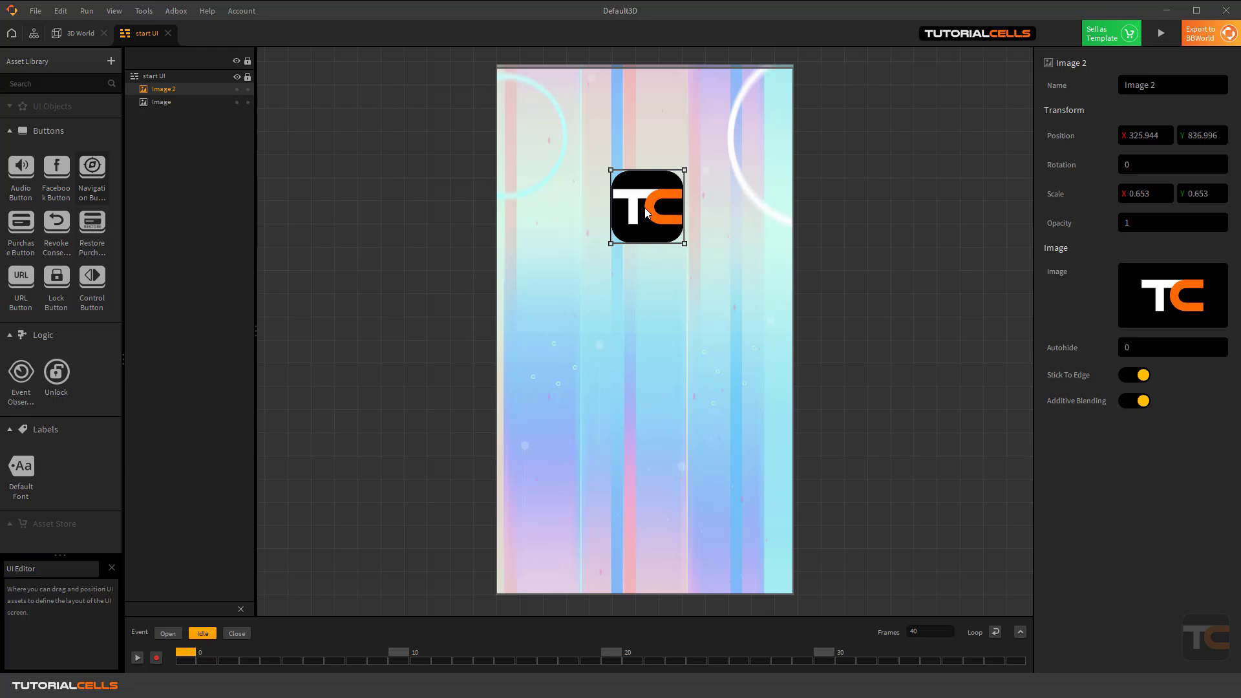
Preview the start UI screen with Additive Blending enabled on the TC logo, and close the preview.
{"action": "left_click", "coordinate": [1162, 35]}
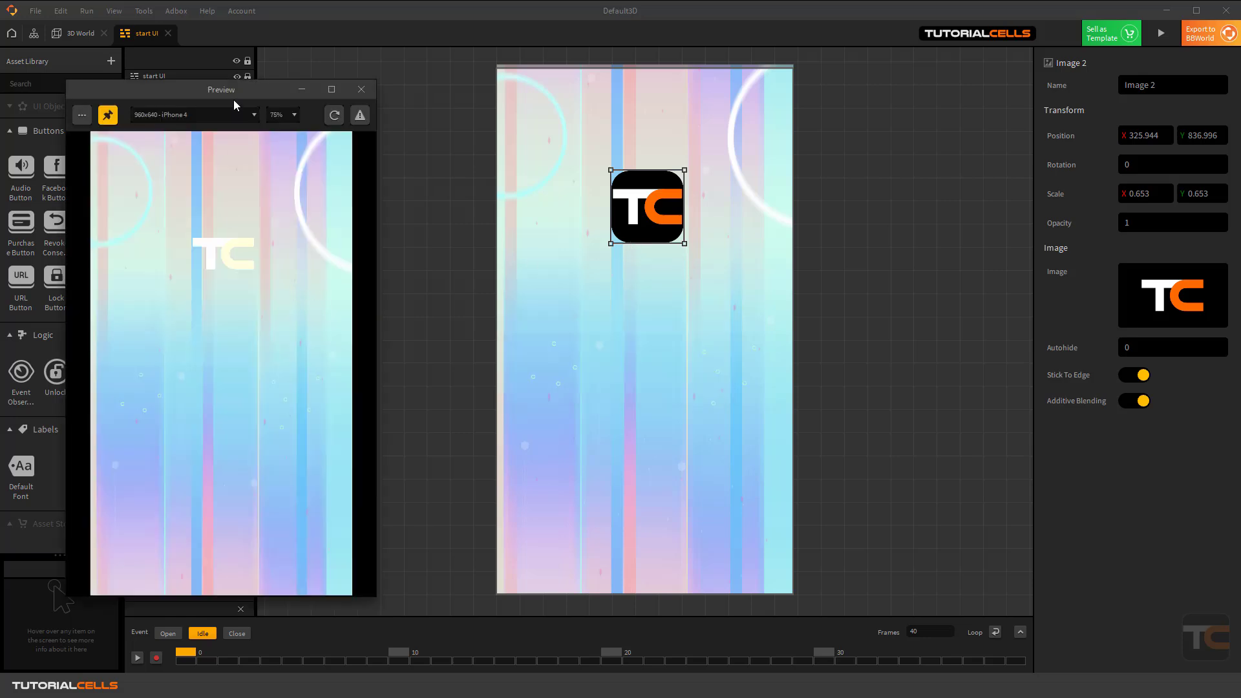
{"action": "left_click_drag", "start_coordinate": [234, 100], "coordinate": [403, 61]}
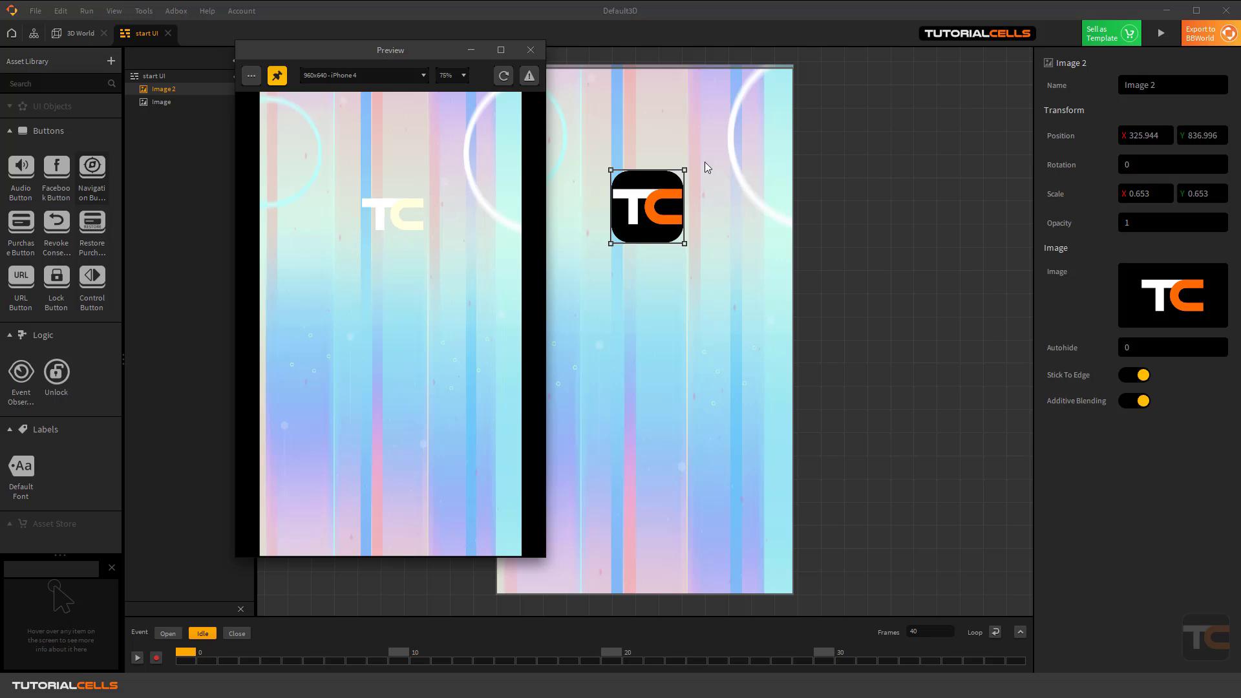
{"action": "left_click", "coordinate": [531, 49]}
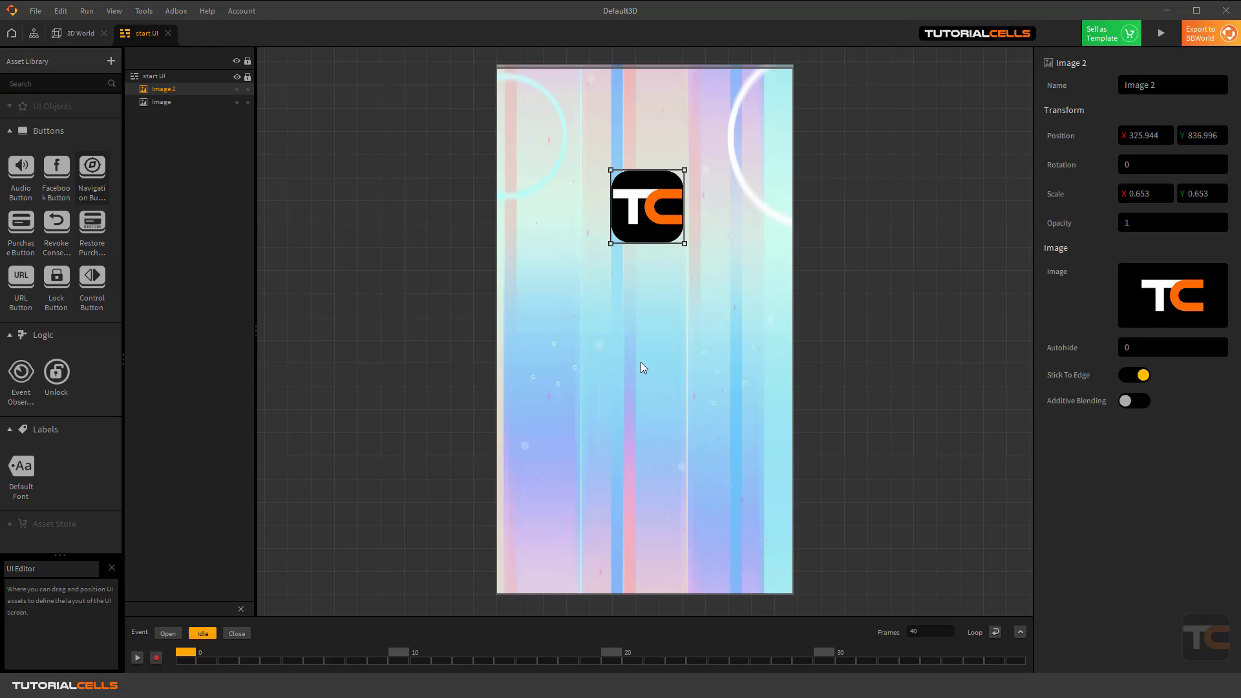
Nudge the TC logo to about X 320, Y 836, and view its image in the Sprite Editor.
{"action": "left_click_drag", "start_coordinate": [667, 202], "coordinate": [664, 202]}
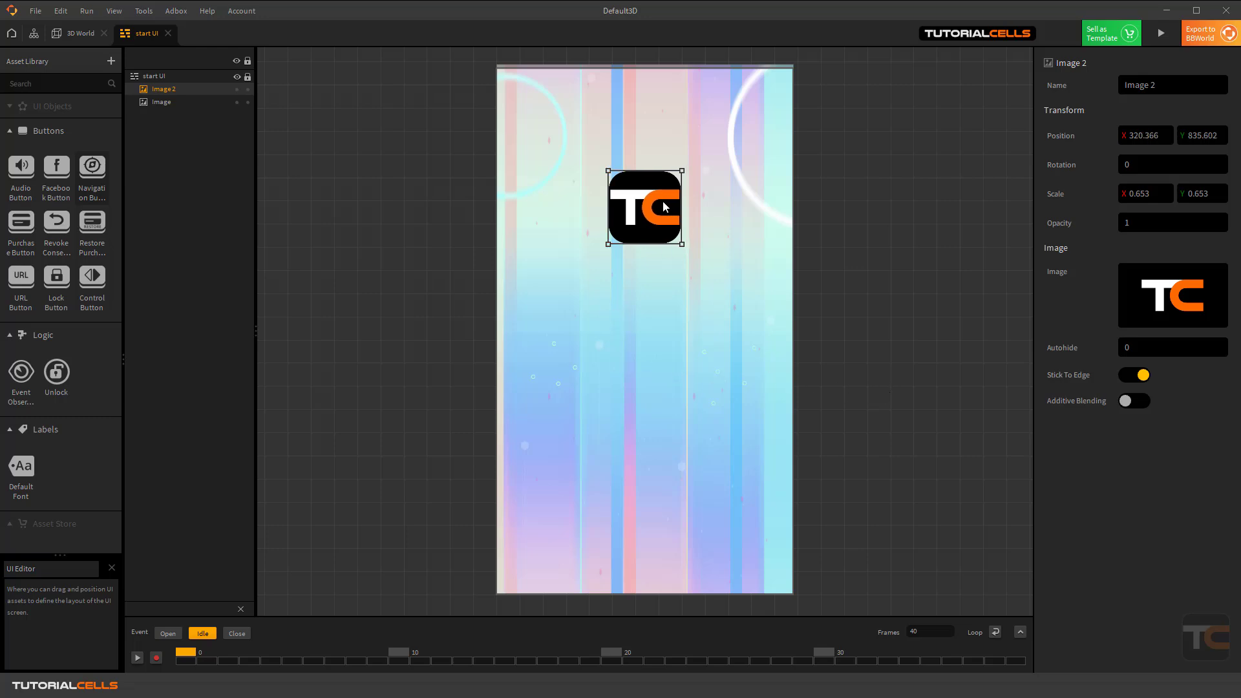
{"action": "mouse_move", "coordinate": [1158, 310]}
{"action": "left_click", "coordinate": [1203, 274]}
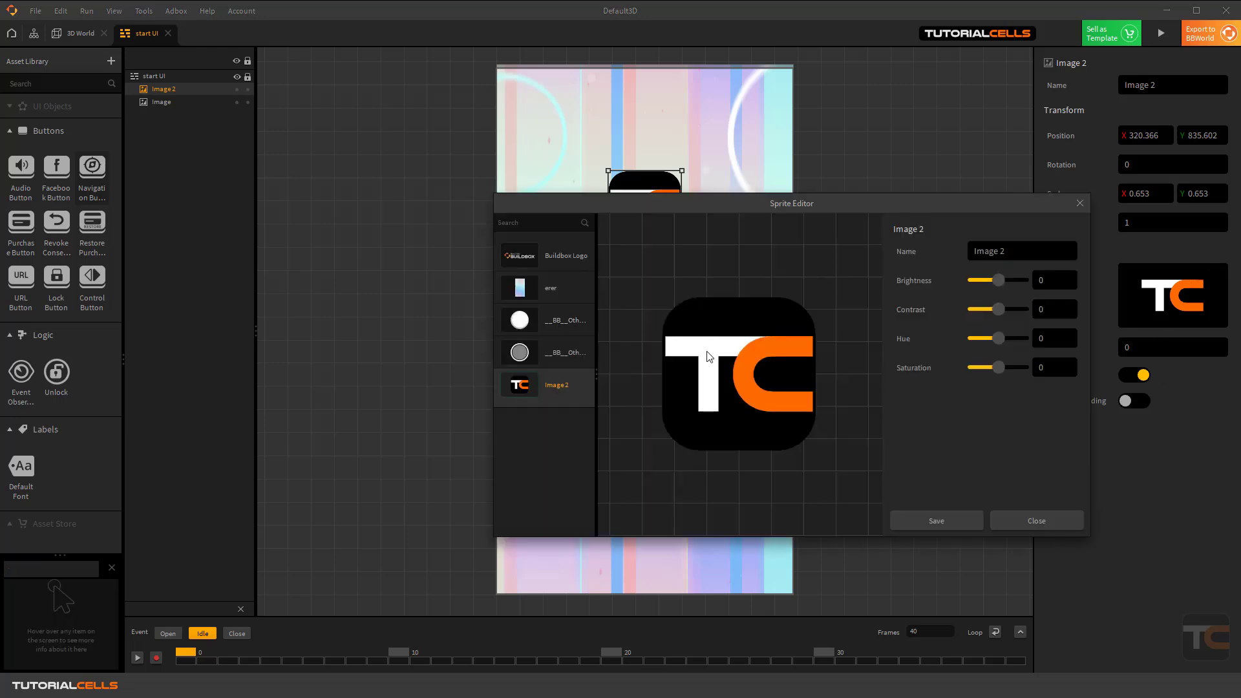
{"action": "left_click", "coordinate": [1079, 203]}
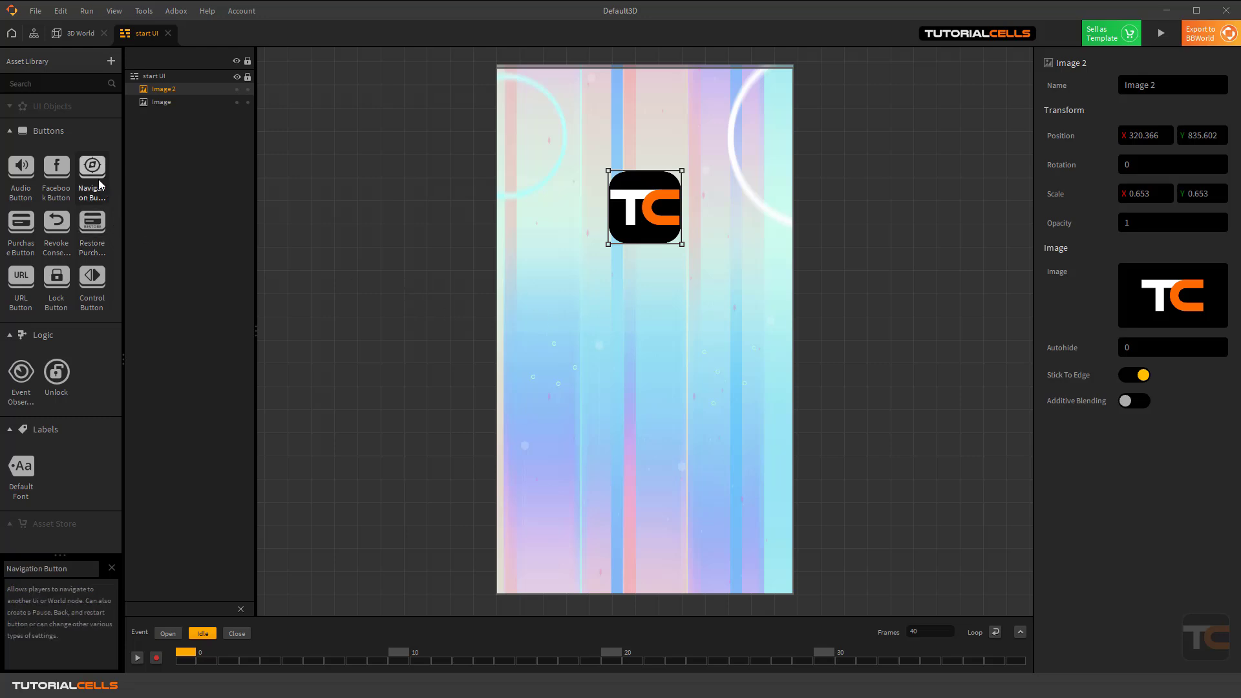
Show the asset library items as medium icons and look over the button assets.
{"action": "mouse_move", "coordinate": [98, 181]}
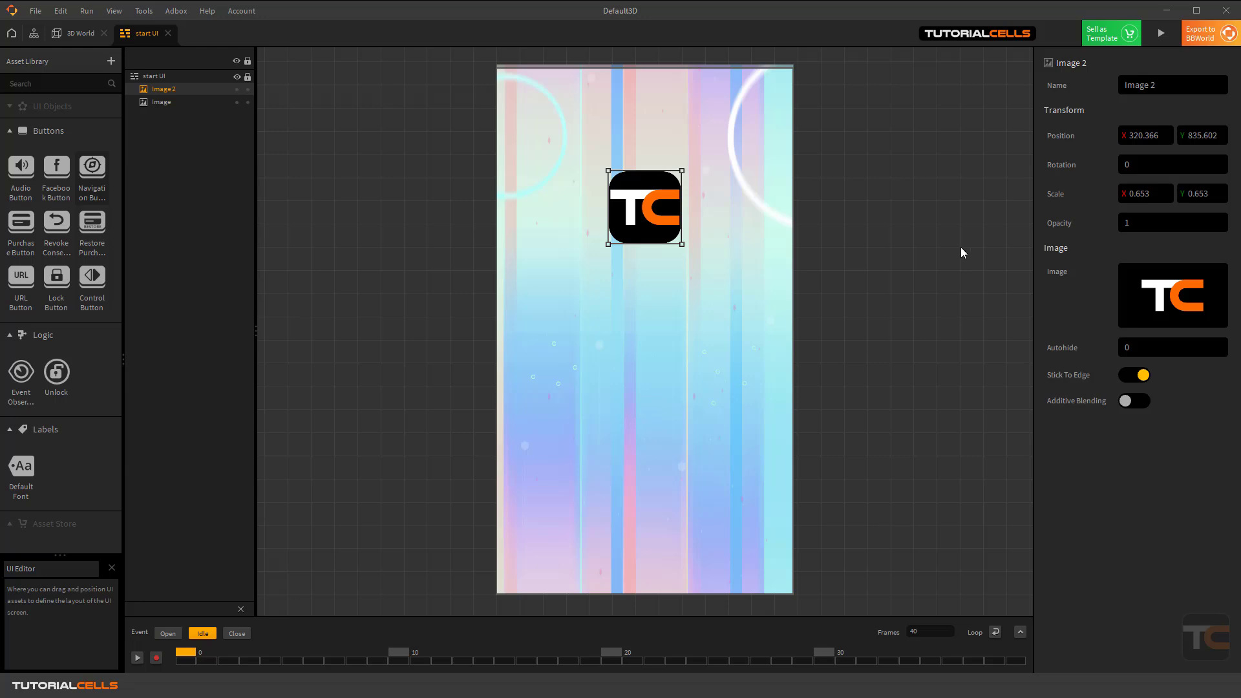
{"action": "mouse_move", "coordinate": [95, 175]}
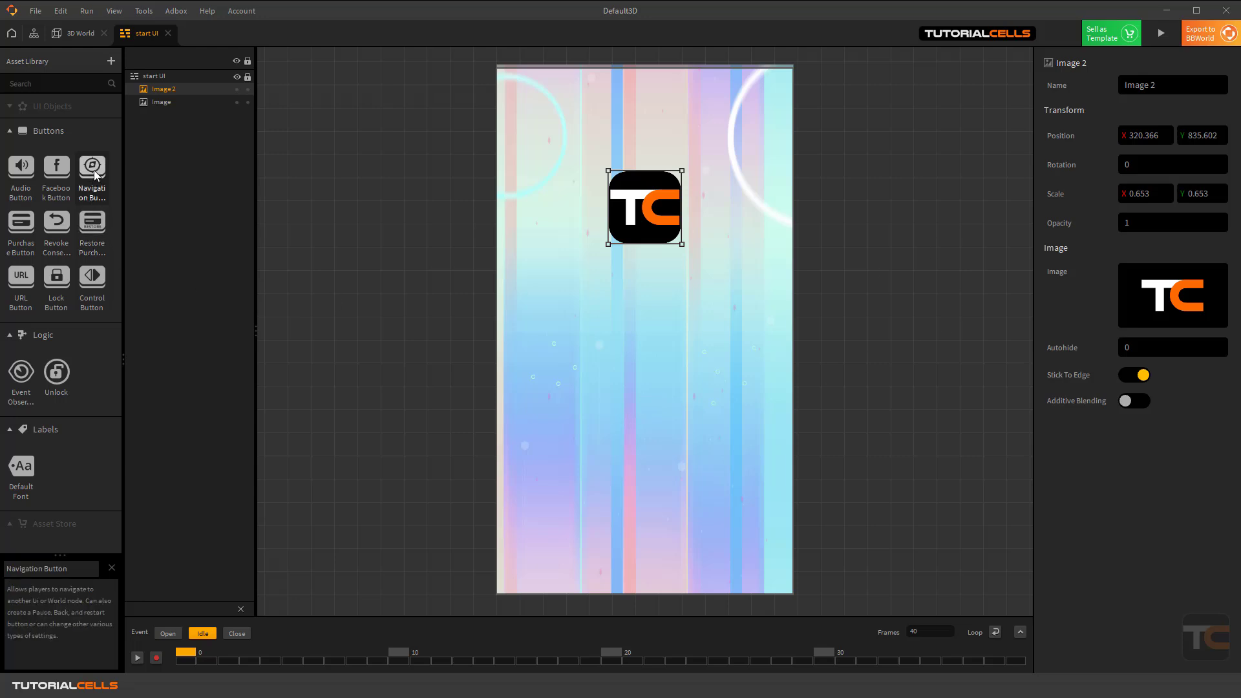
{"action": "right_click", "coordinate": [94, 170]}
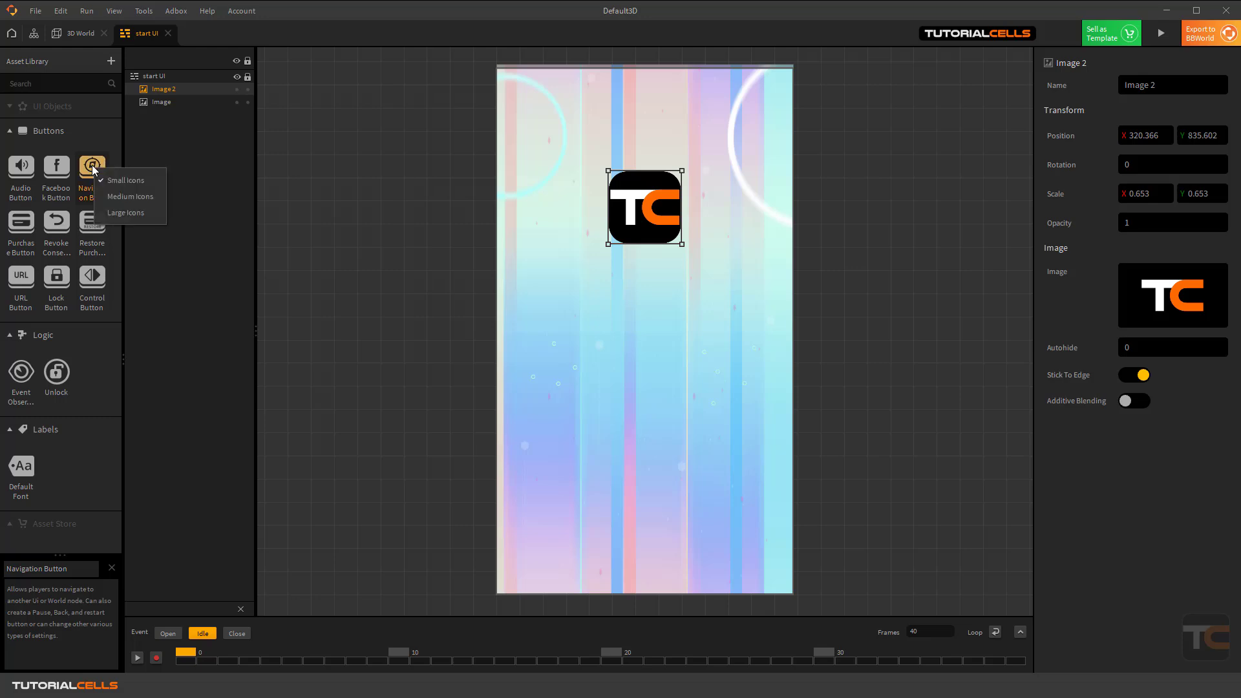
{"action": "left_click", "coordinate": [126, 199]}
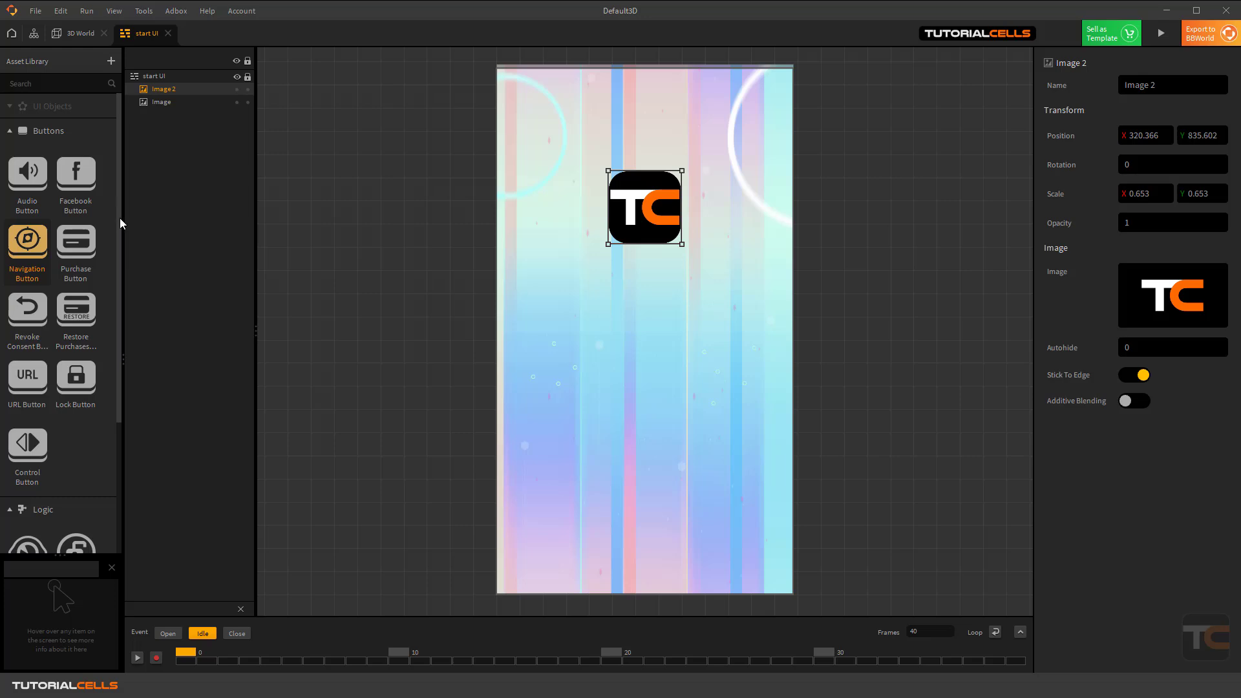
{"action": "scroll", "coordinate": [74, 349], "scroll_direction": "down", "scroll_amount": 3}
{"action": "scroll", "coordinate": [75, 352], "scroll_direction": "up", "scroll_amount": 3}
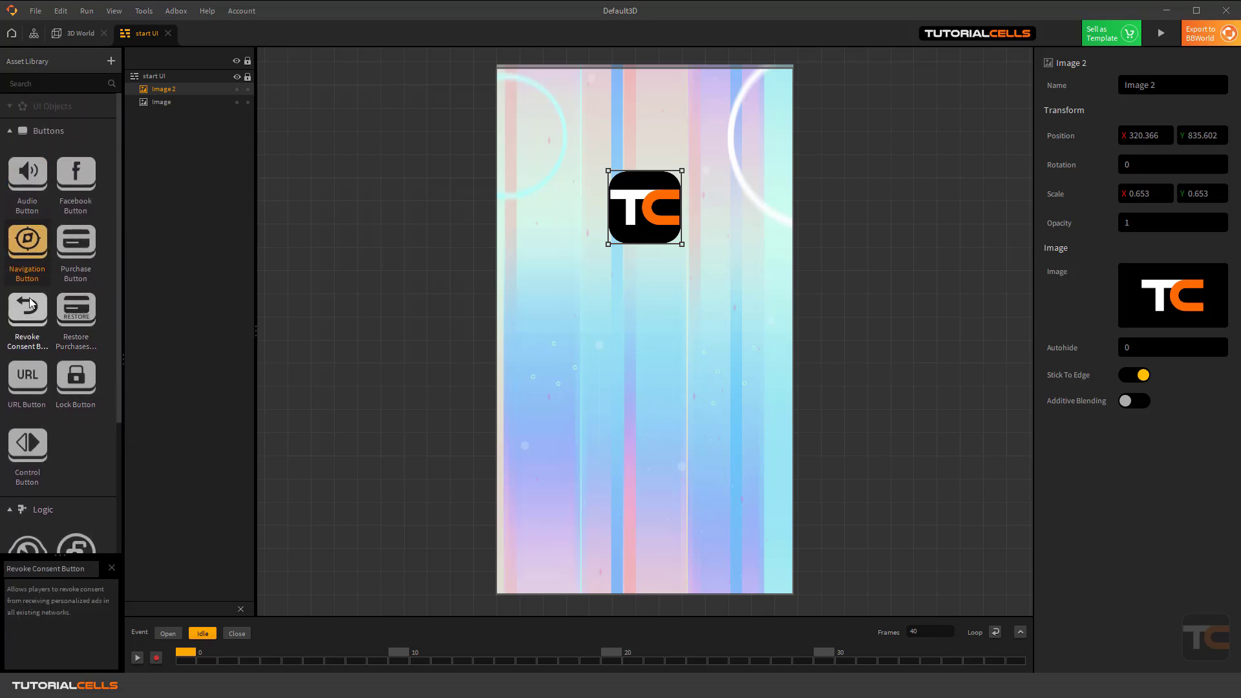
{"action": "right_click", "coordinate": [35, 254]}
{"action": "left_click", "coordinate": [64, 302]}
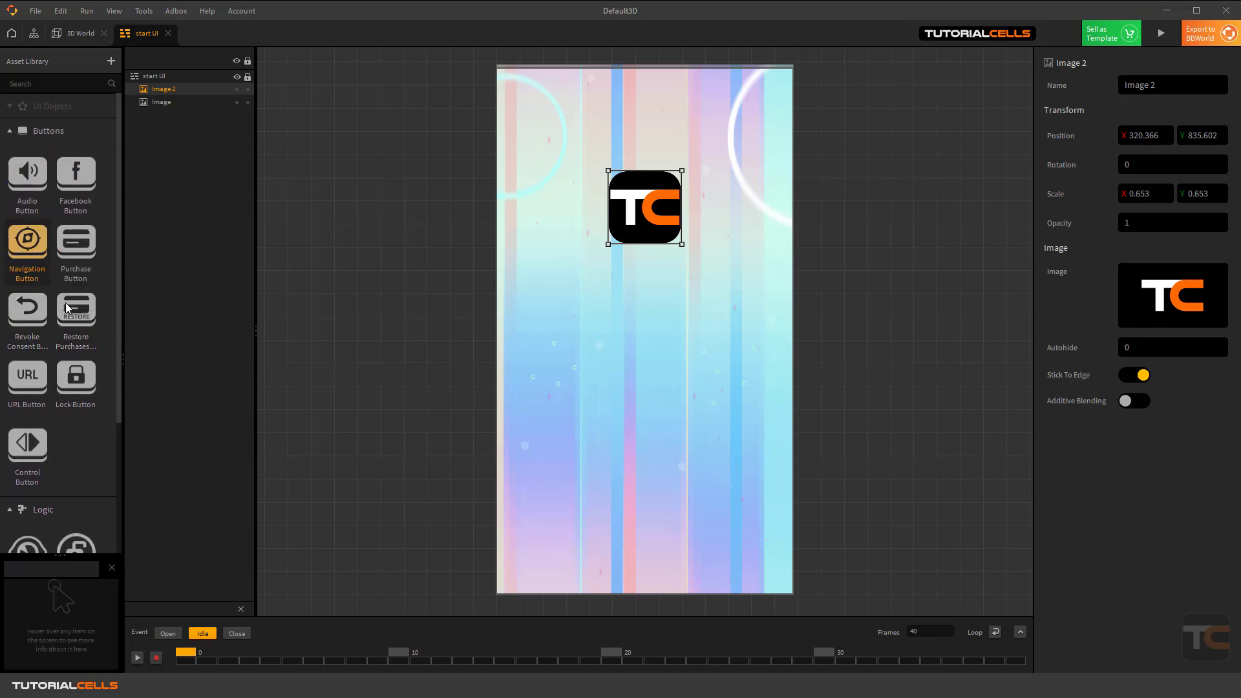
{"action": "right_click", "coordinate": [40, 274]}
{"action": "left_click", "coordinate": [60, 302]}
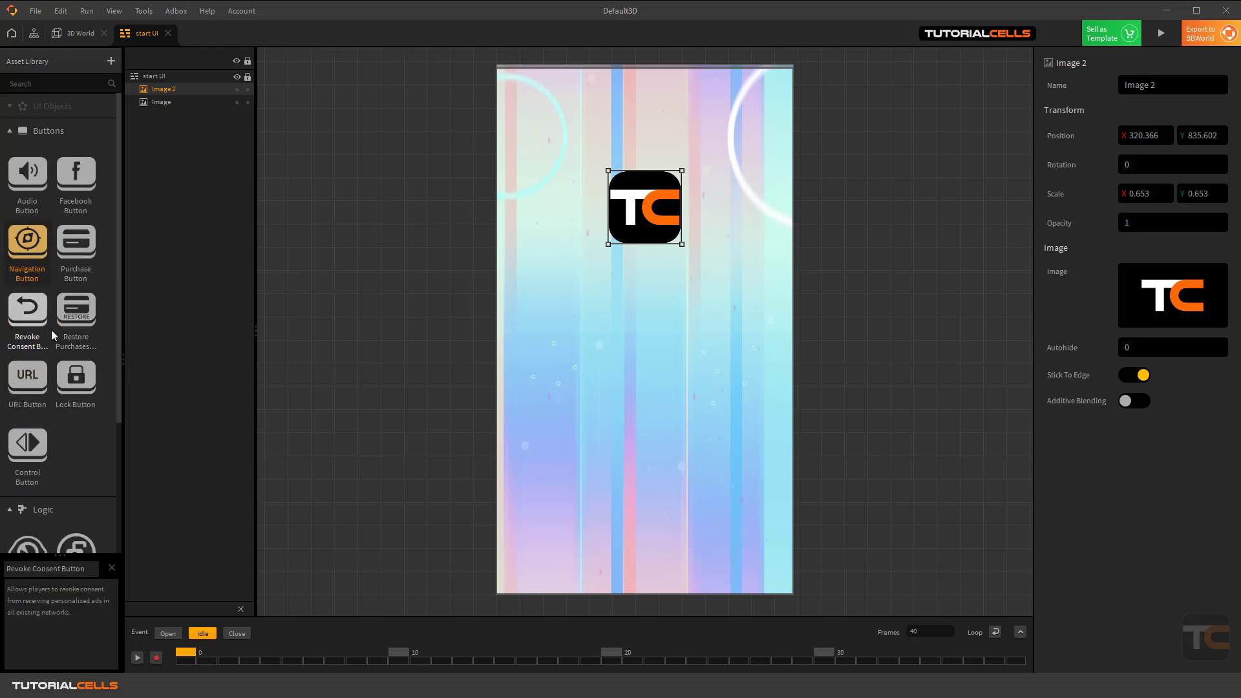
{"action": "mouse_move", "coordinate": [26, 258]}
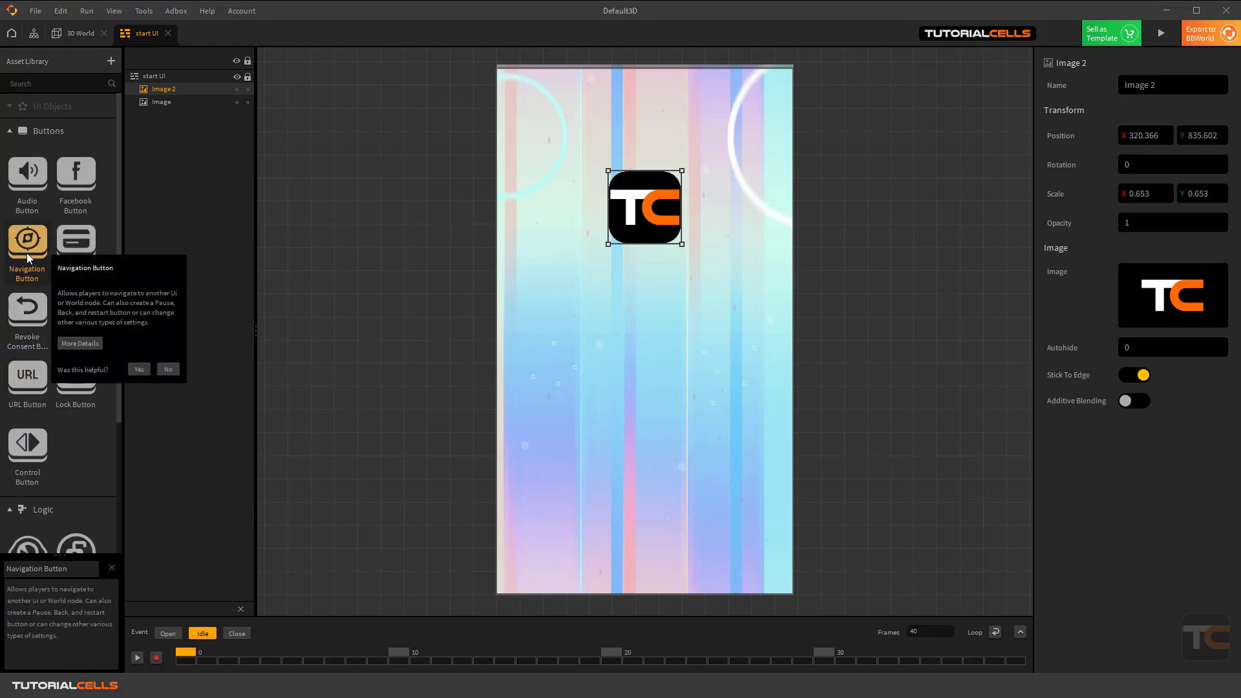
{"action": "left_click_drag", "start_coordinate": [266, 305], "coordinate": [645, 403]}
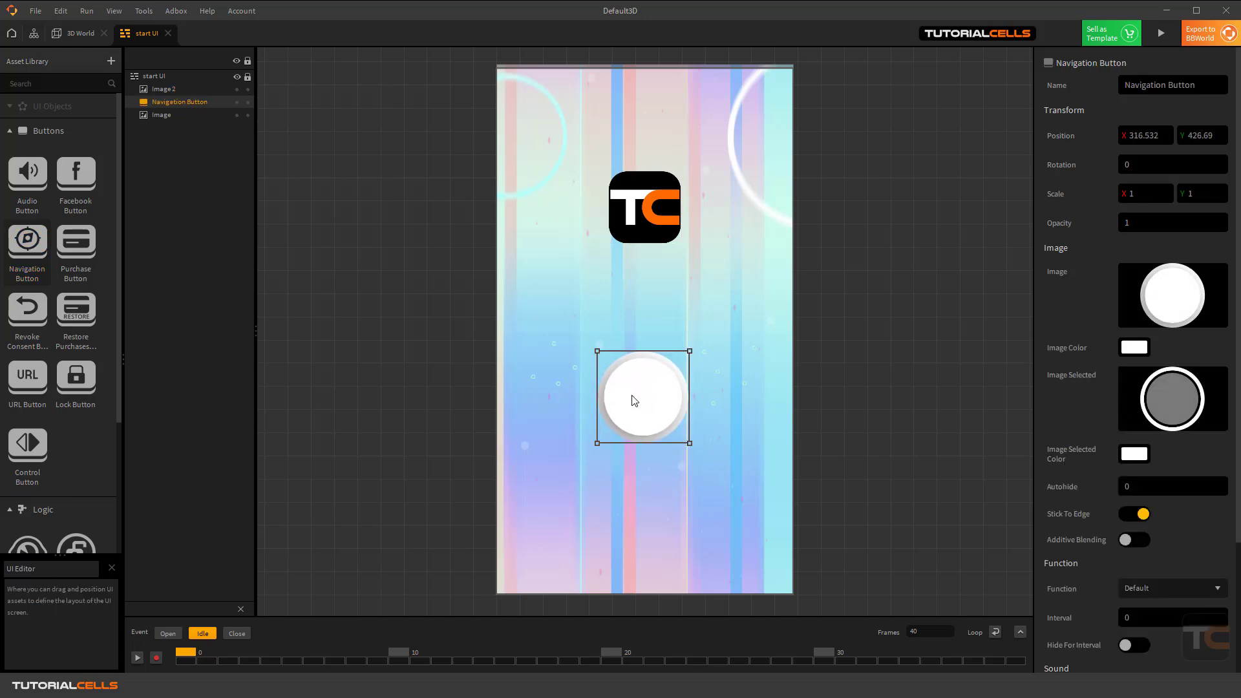
{"action": "key", "text": "Delete"}
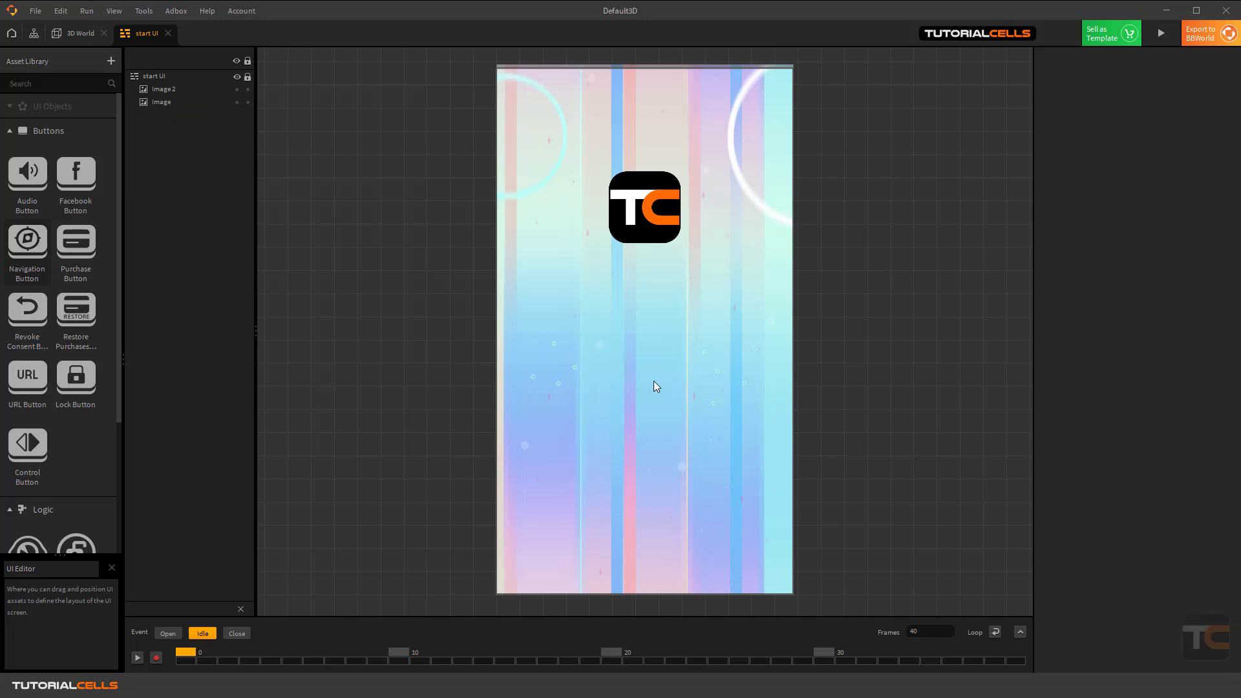
Return to the mind map and shift the Start and start UI nodes slightly.
{"action": "left_click", "coordinate": [80, 36]}
{"action": "left_click", "coordinate": [34, 34]}
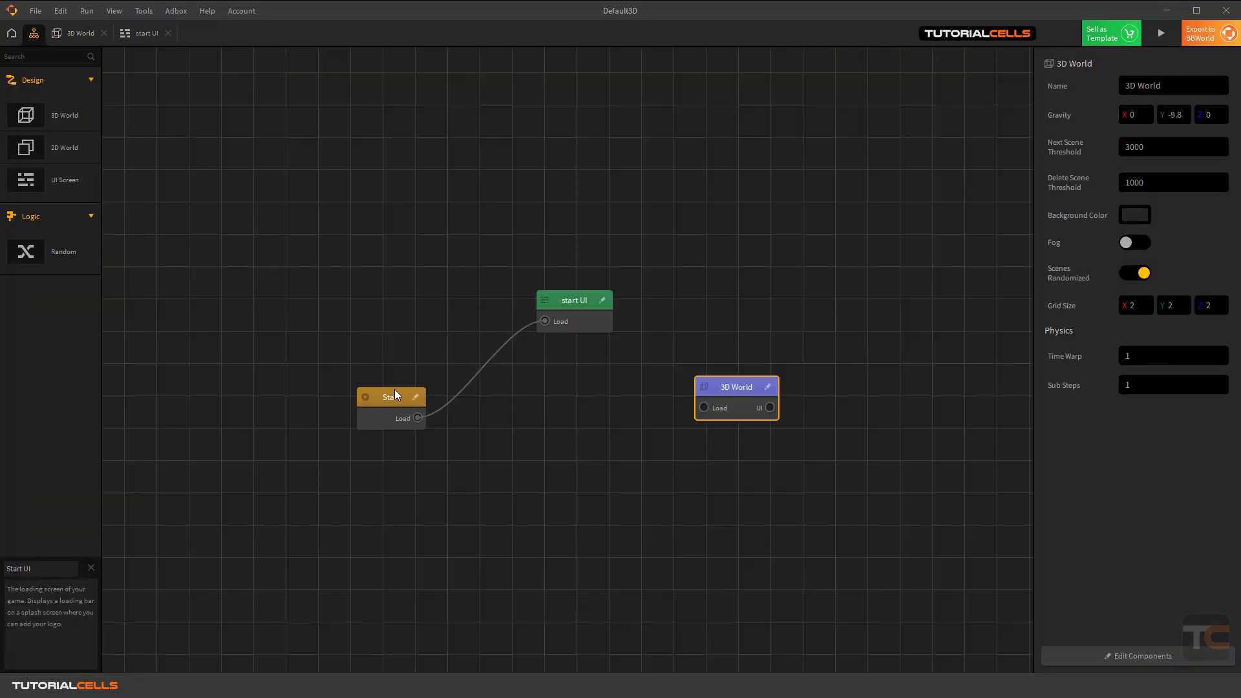
{"action": "left_click_drag", "start_coordinate": [393, 394], "coordinate": [386, 397]}
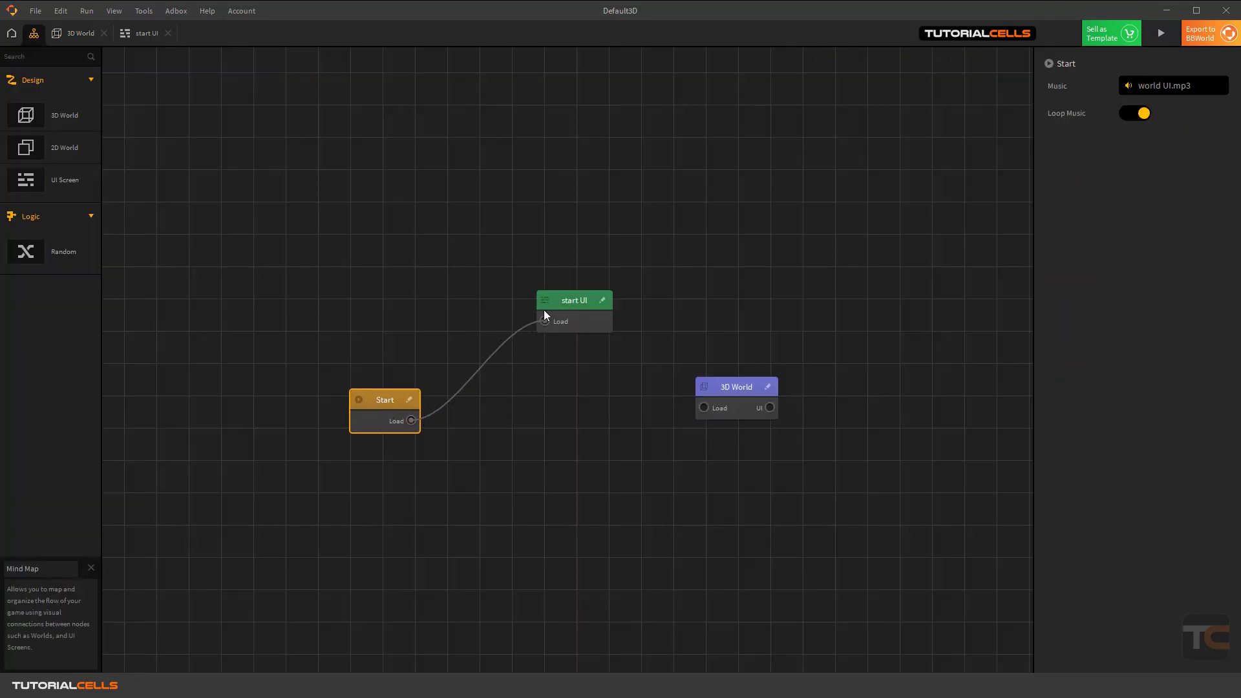
{"action": "left_click_drag", "start_coordinate": [573, 302], "coordinate": [569, 306]}
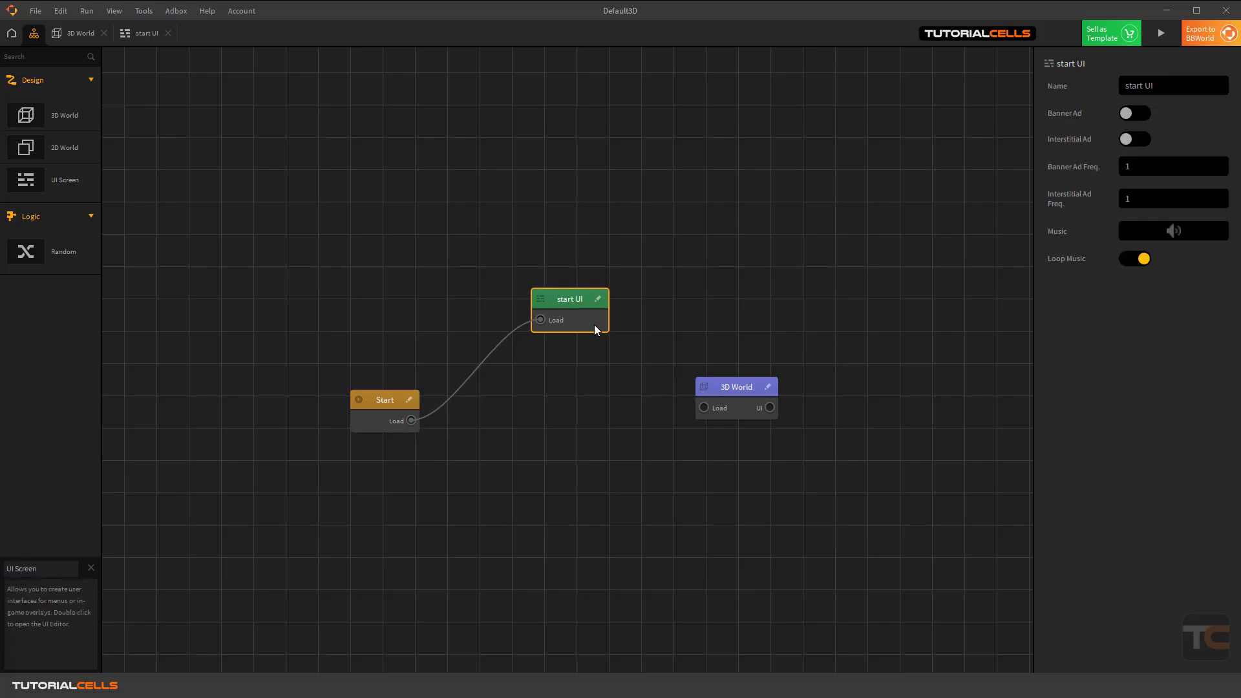
{"action": "mouse_move", "coordinate": [599, 321]}
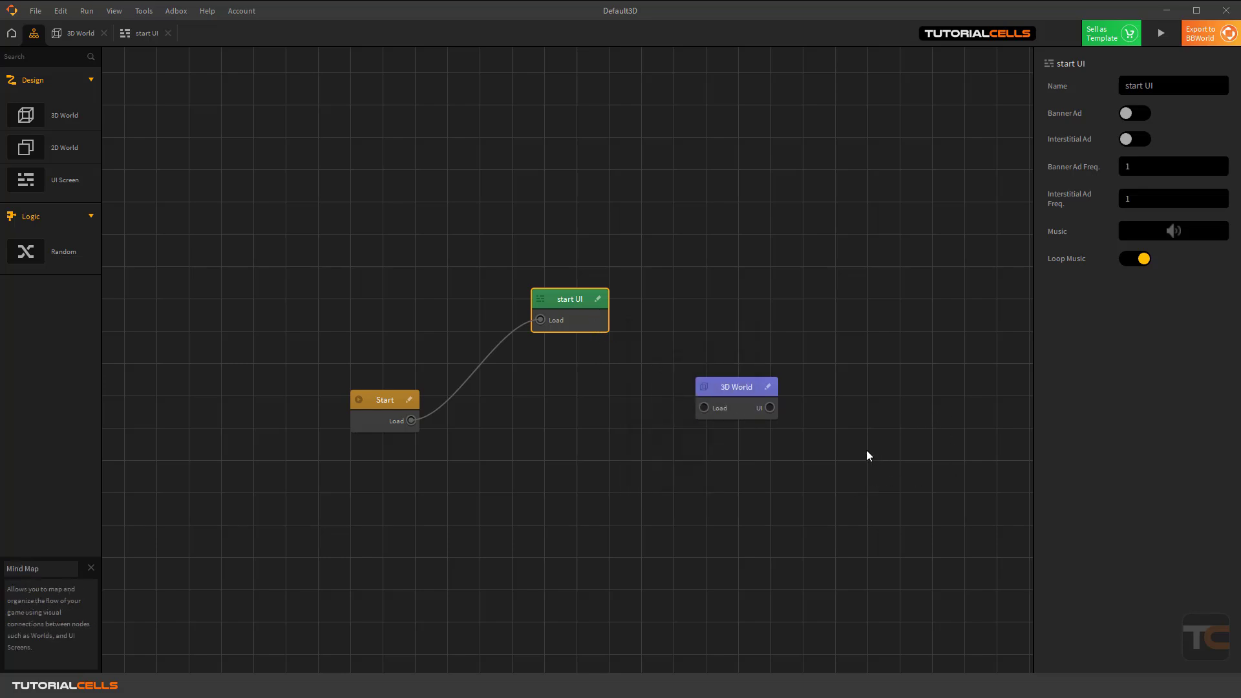
Add a Navigation Button at about X 317, Y 467 on the start UI screen and view its image in the Sprite Editor.
{"action": "double_click", "coordinate": [572, 300]}
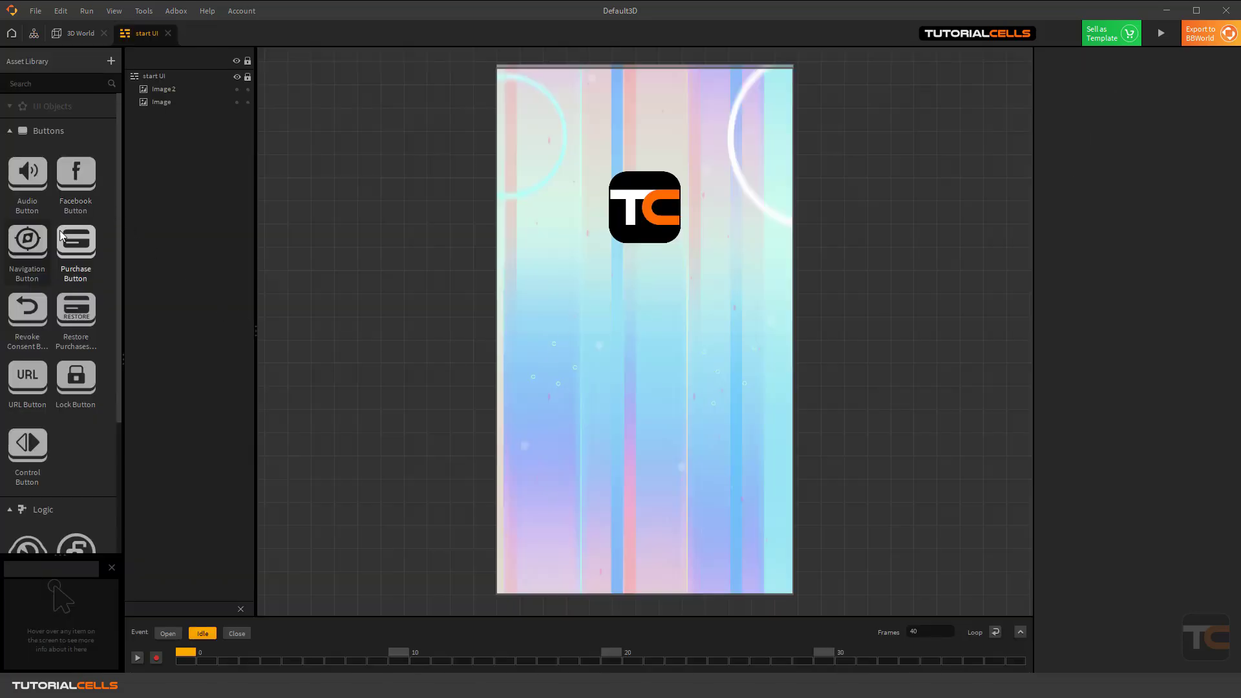
{"action": "left_click_drag", "start_coordinate": [34, 246], "coordinate": [646, 387]}
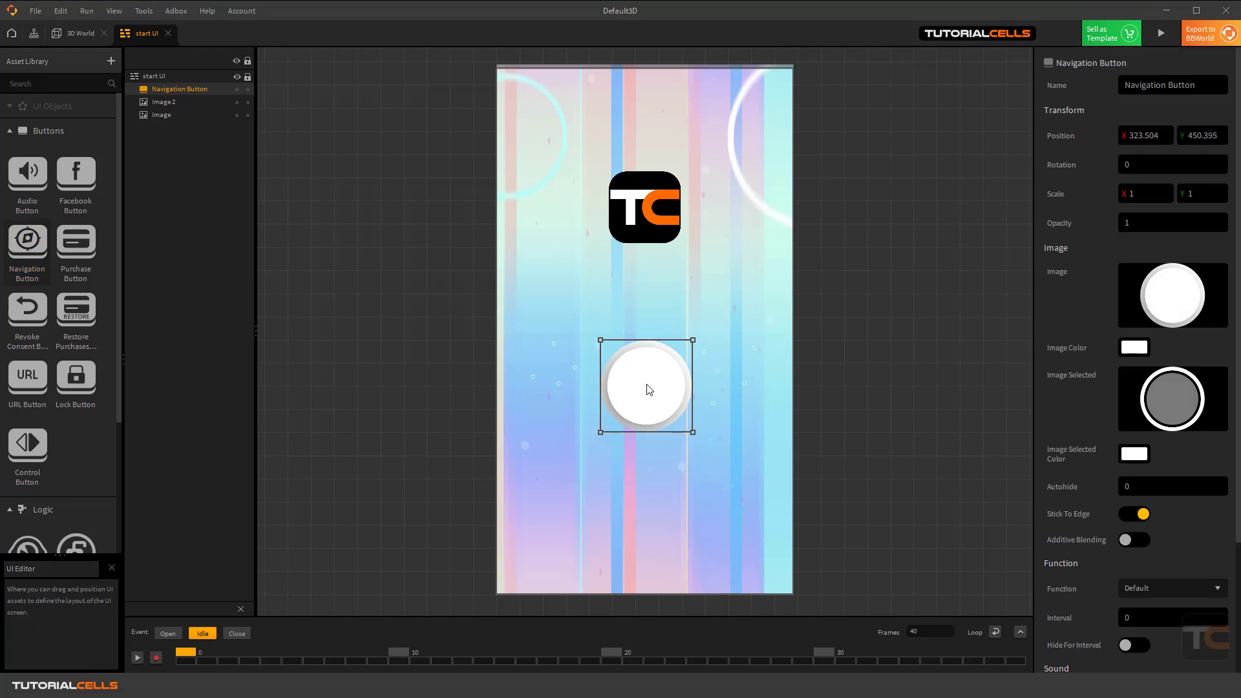
{"action": "mouse_move", "coordinate": [1201, 277]}
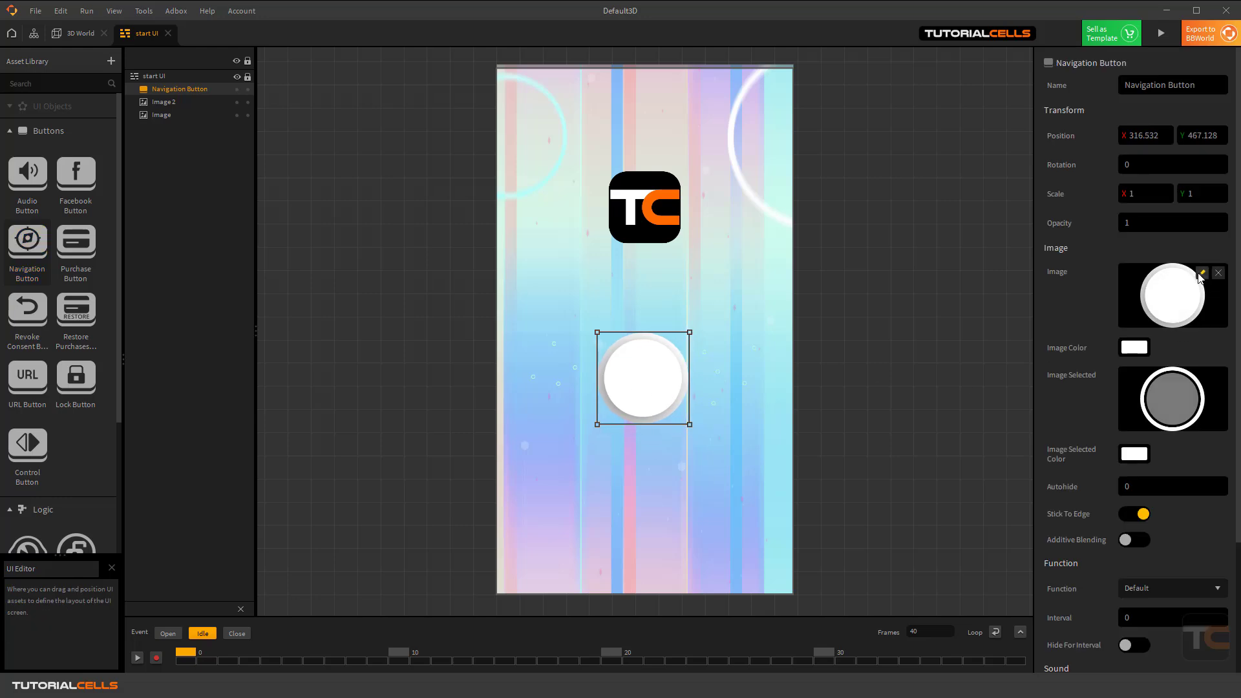
{"action": "left_click", "coordinate": [1202, 273]}
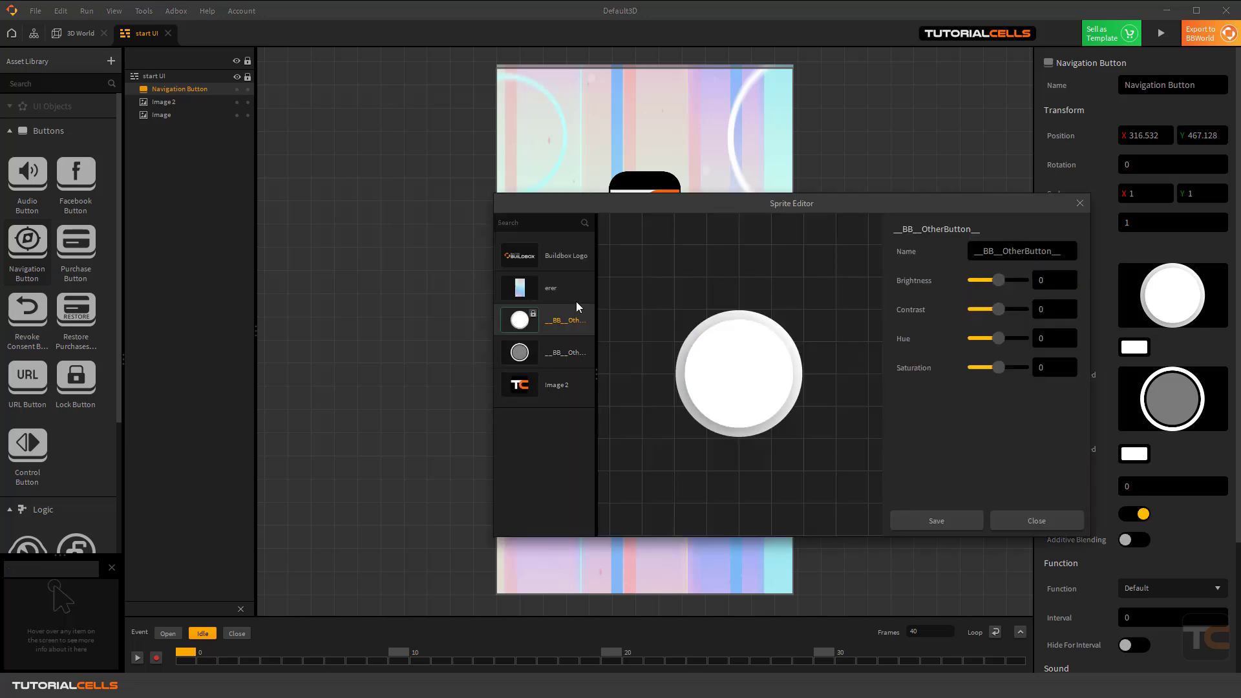
{"action": "left_click", "coordinate": [1080, 203]}
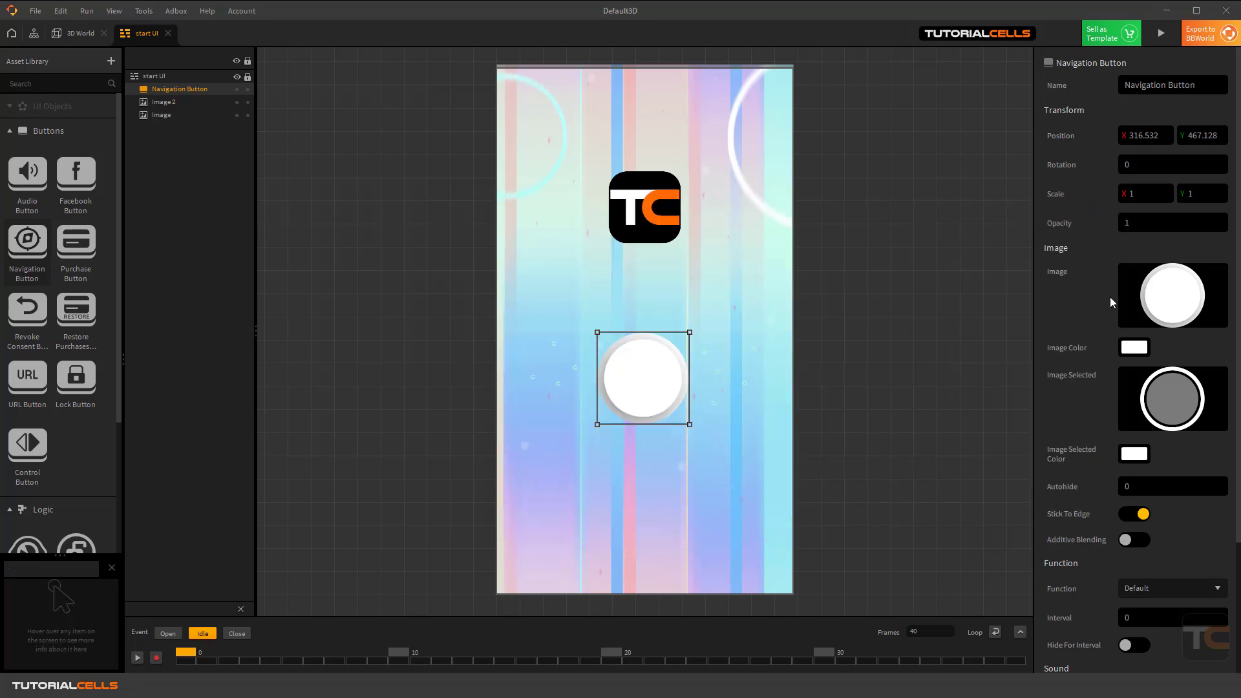
Review the Navigation Button's function and blending options, and move the button slightly lower beneath the TC logo.
{"action": "scroll", "coordinate": [1115, 238], "scroll_direction": "down", "scroll_amount": 3}
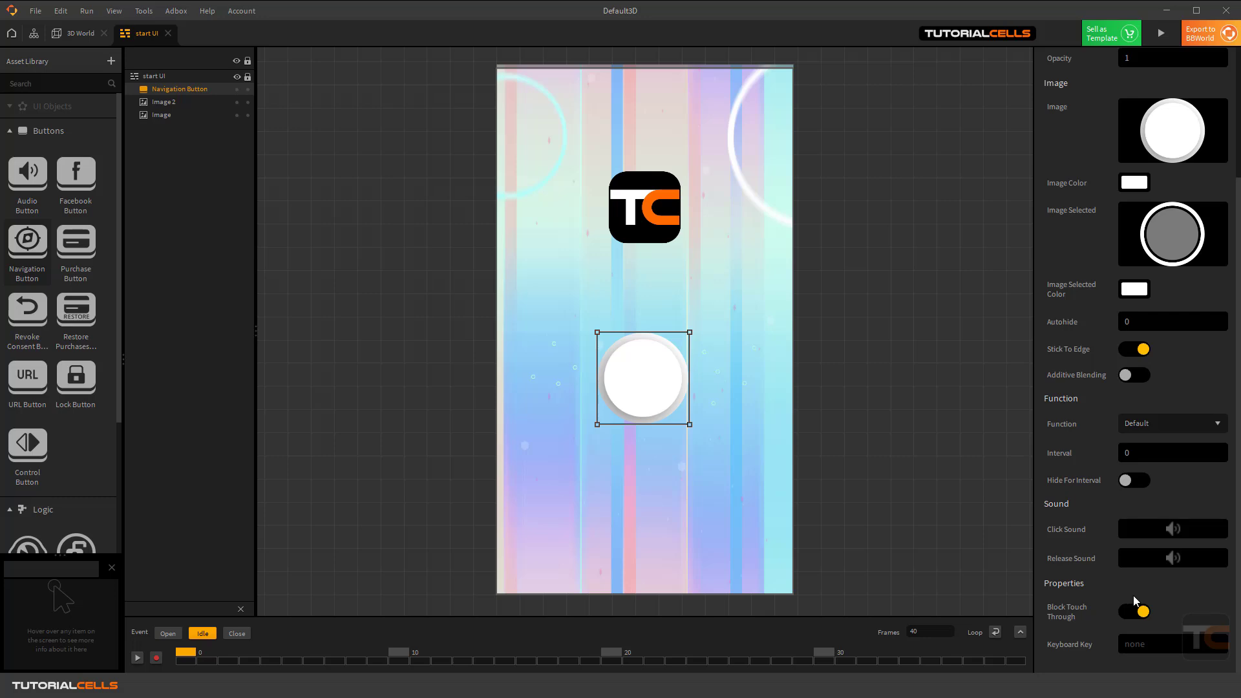
{"action": "scroll", "coordinate": [1134, 595], "scroll_direction": "up", "scroll_amount": 3}
{"action": "scroll", "coordinate": [1134, 498], "scroll_direction": "down", "scroll_amount": 3}
{"action": "left_click", "coordinate": [1136, 426]}
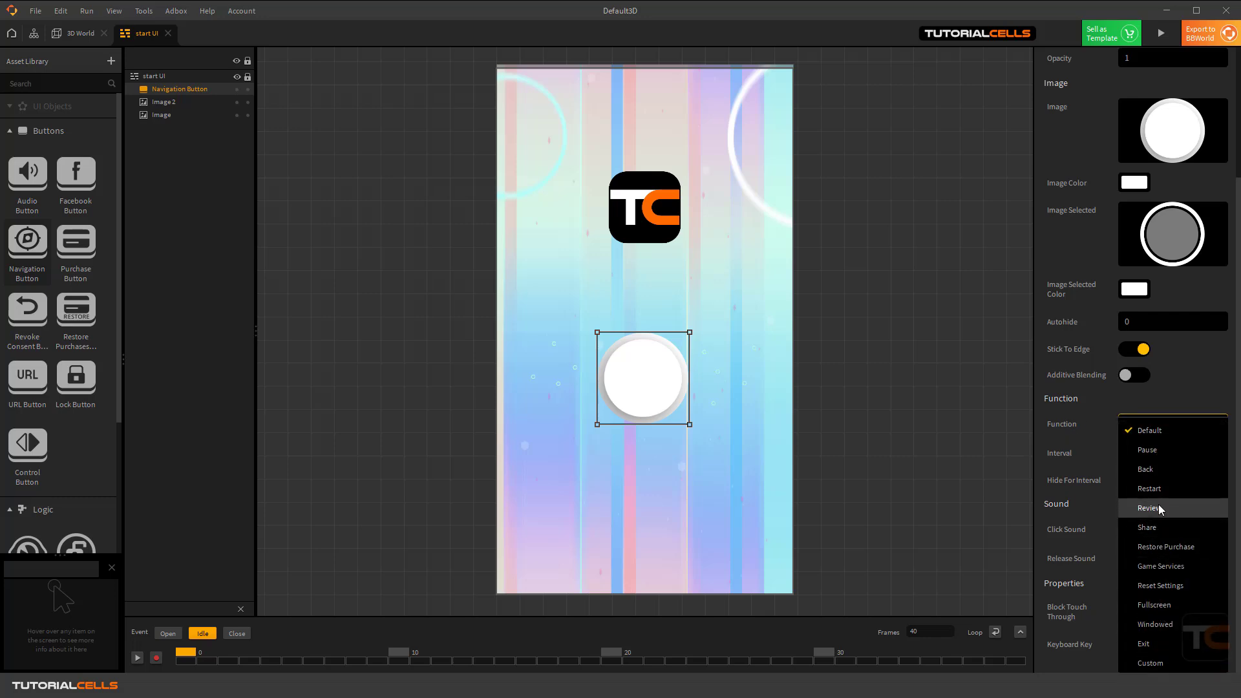
{"action": "left_click", "coordinate": [1162, 377]}
{"action": "left_click", "coordinate": [1144, 375]}
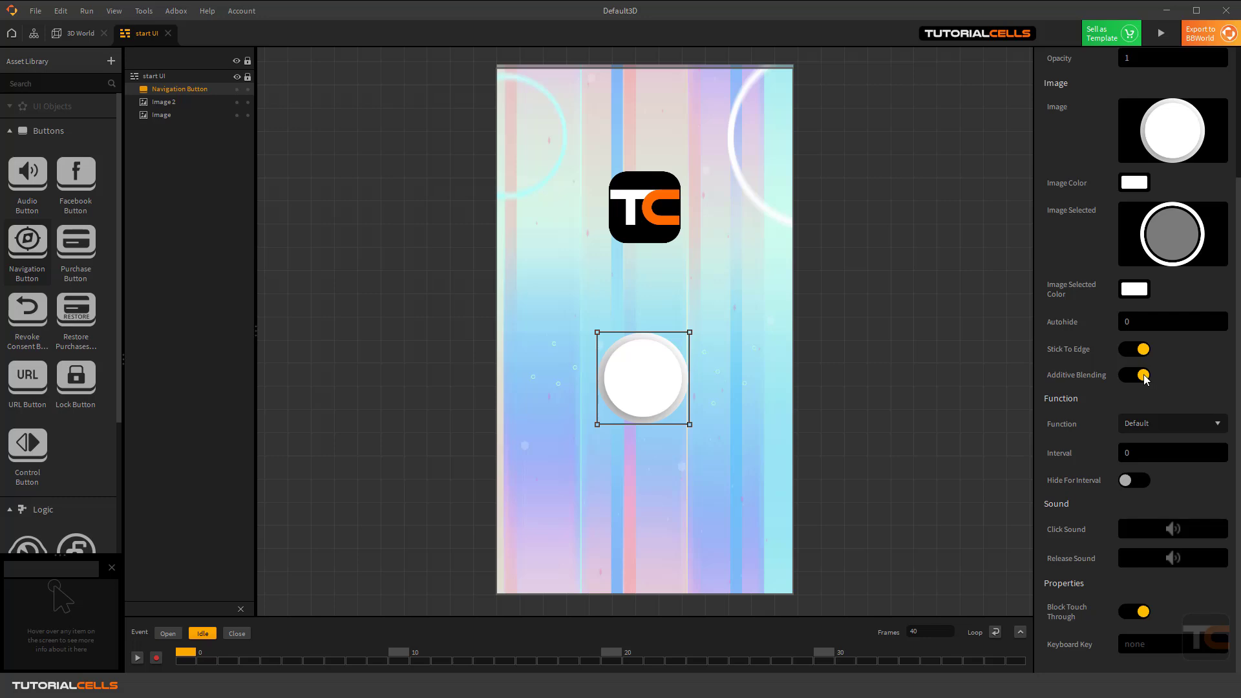
{"action": "left_click", "coordinate": [1144, 377]}
{"action": "left_click_drag", "start_coordinate": [639, 370], "coordinate": [644, 408]}
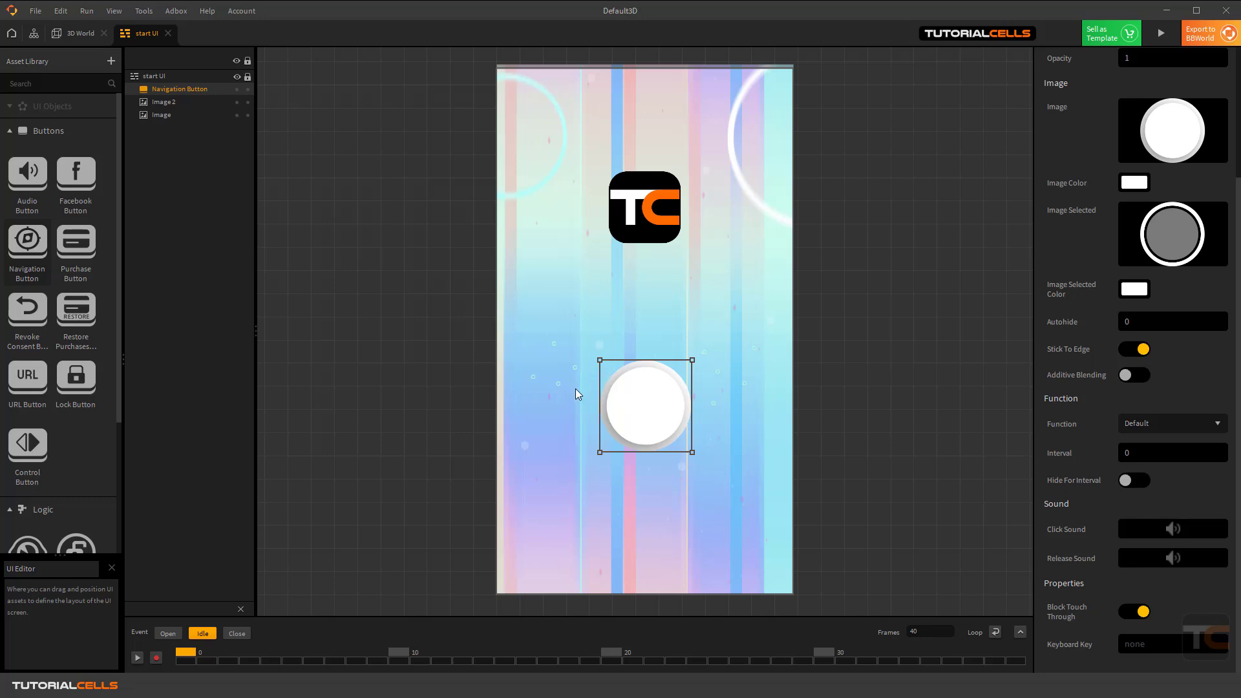
Add a Default Font label reading "click to play" between the logo and the button, at about X 329, Y 598.
{"action": "scroll", "coordinate": [29, 420], "scroll_direction": "down", "scroll_amount": 3}
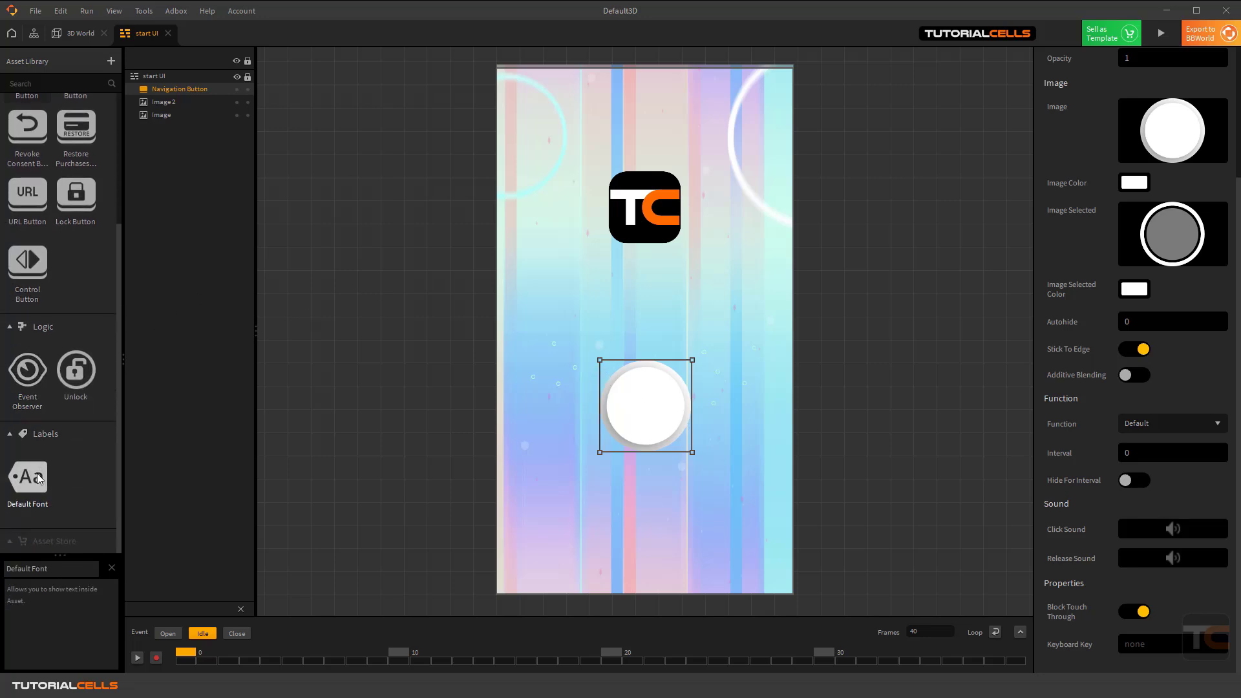
{"action": "left_click_drag", "start_coordinate": [27, 477], "coordinate": [646, 317]}
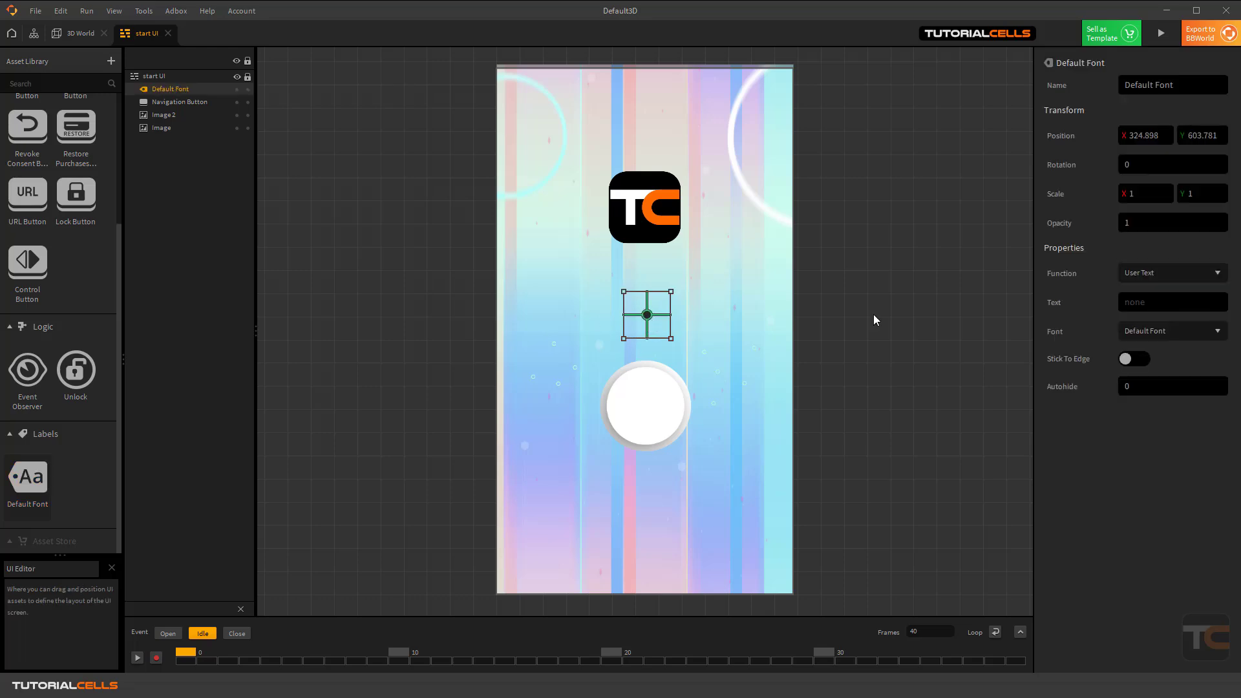
{"action": "left_click", "coordinate": [1125, 307]}
{"action": "type", "text": "click to play"}
{"action": "key", "text": "Return"}
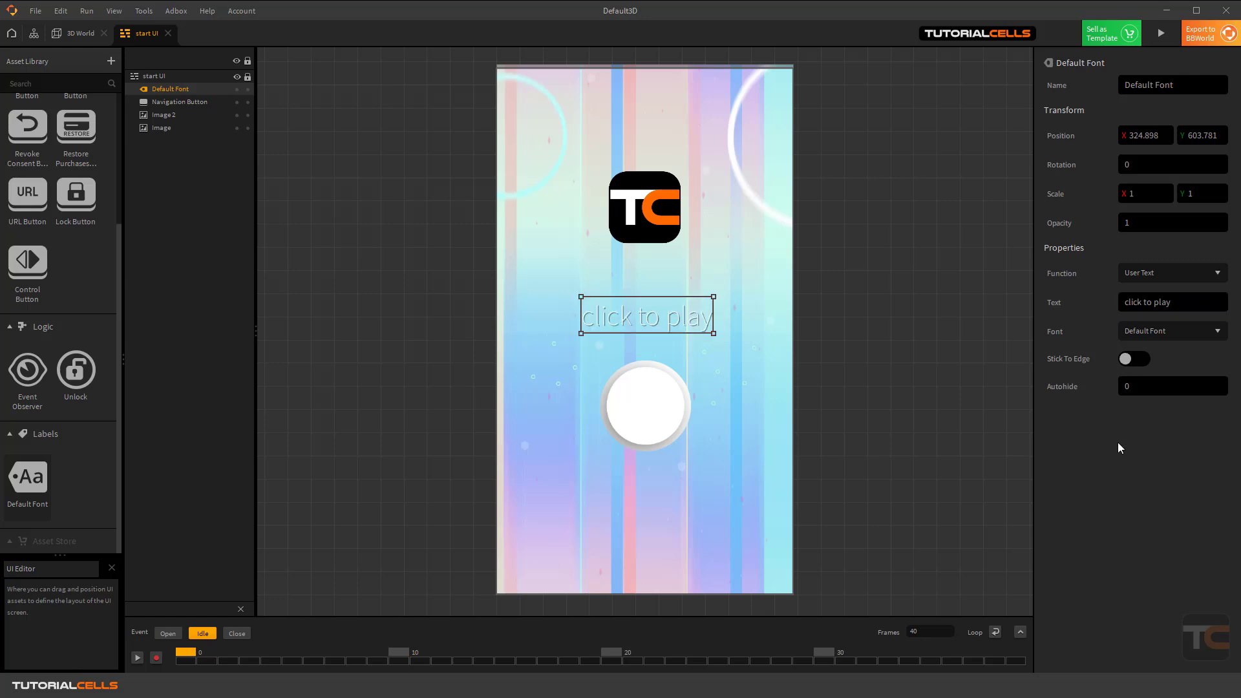
{"action": "left_click_drag", "start_coordinate": [641, 316], "coordinate": [644, 321]}
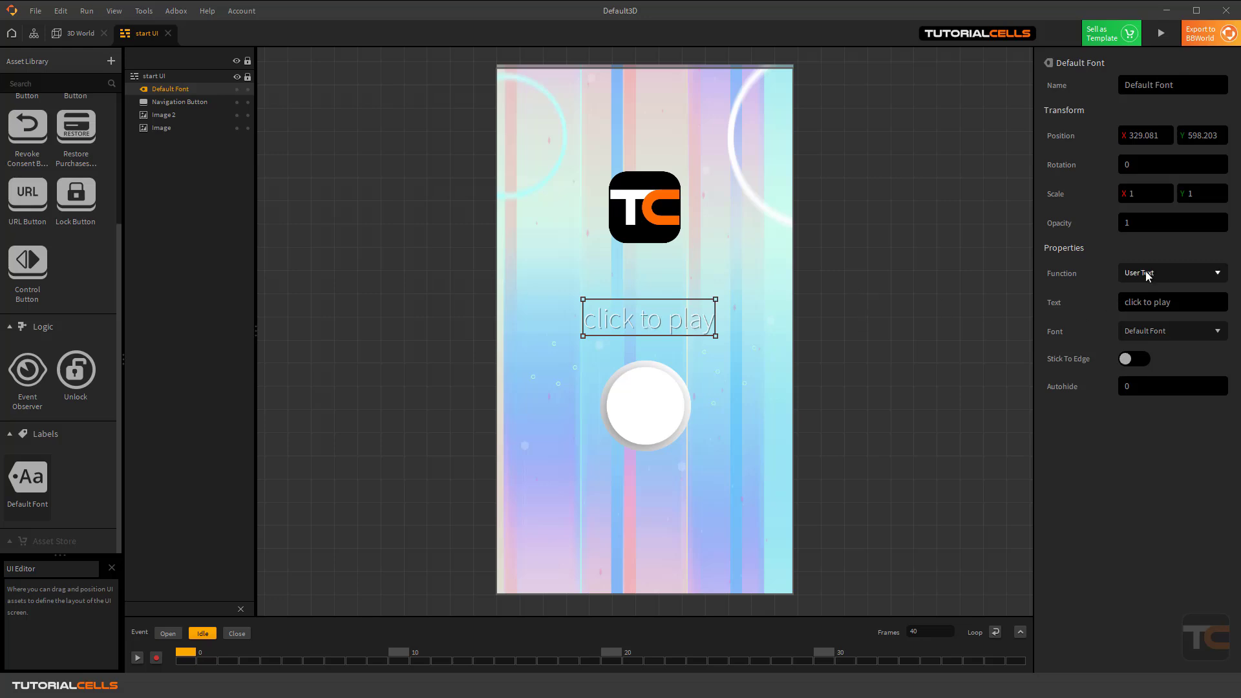
Check the label's available fonts, and create a new font named "my f1" in the Font Editor.
{"action": "left_click", "coordinate": [1171, 333]}
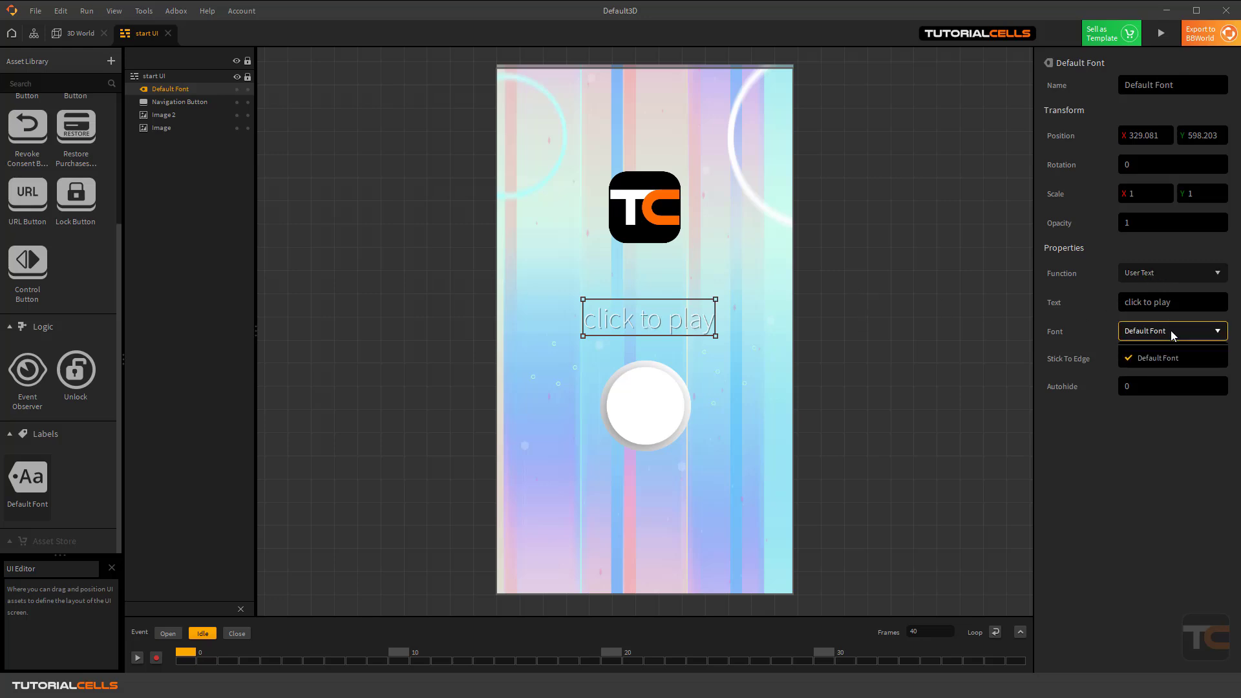
{"action": "left_click", "coordinate": [1078, 520]}
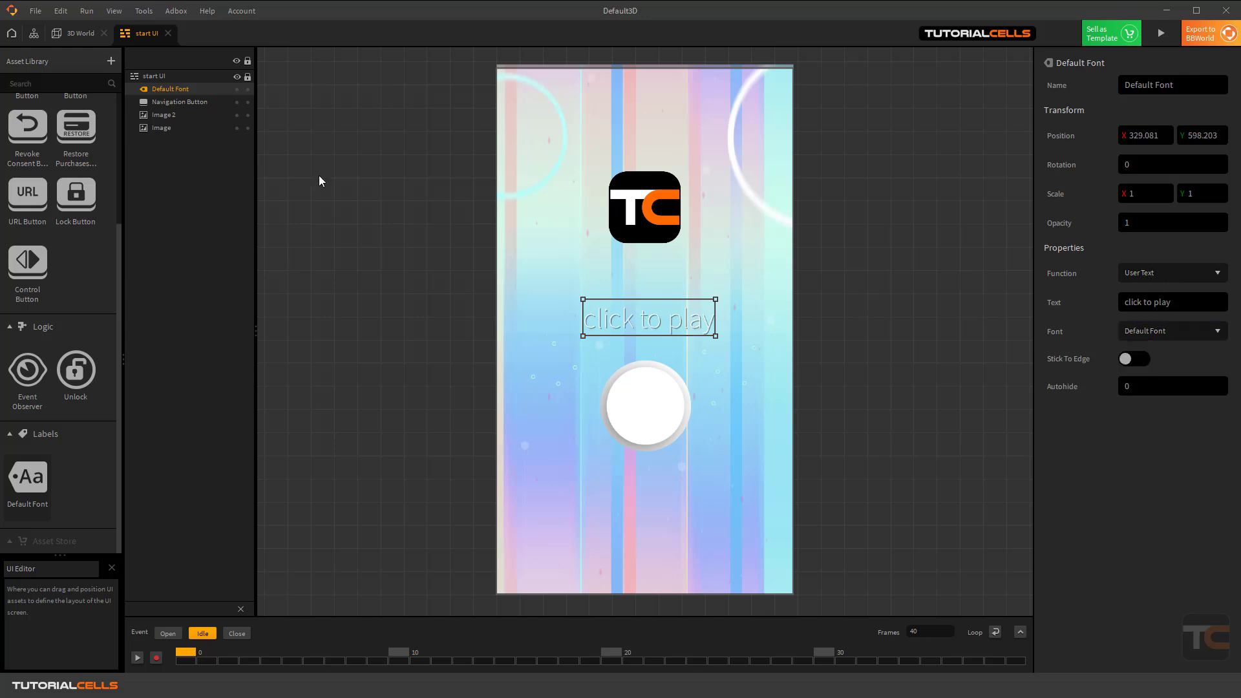
{"action": "left_click", "coordinate": [144, 11]}
{"action": "left_click", "coordinate": [159, 27]}
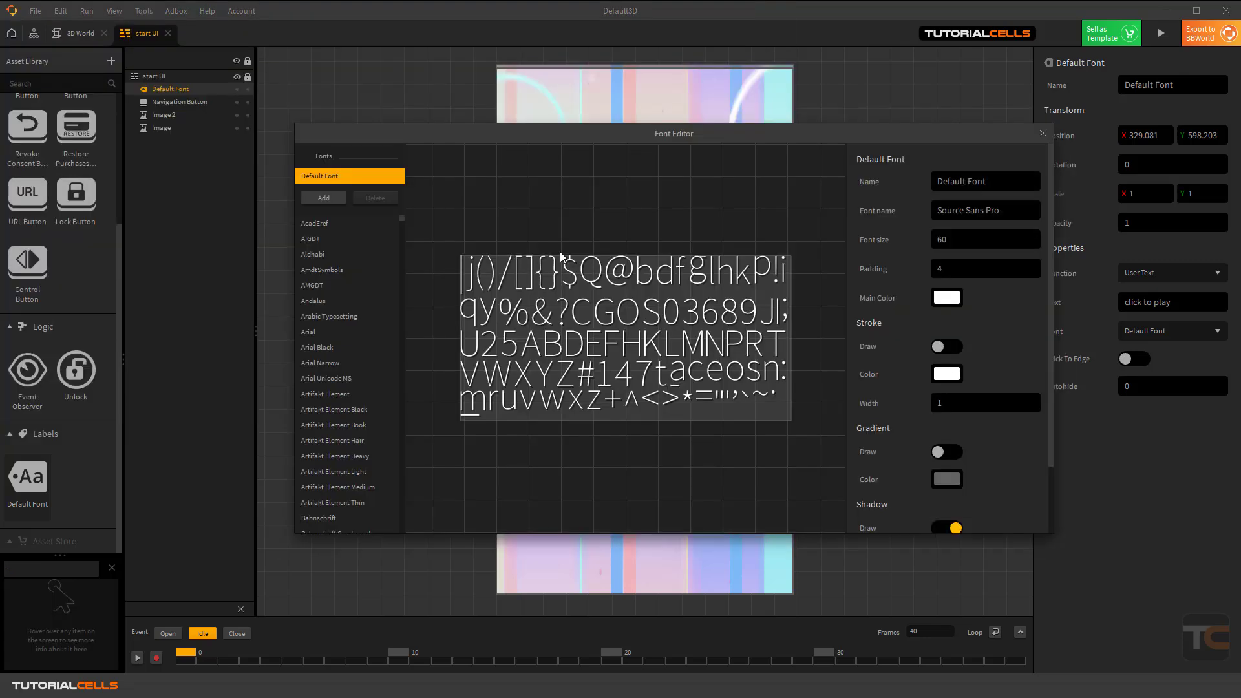
{"action": "left_click", "coordinate": [321, 198]}
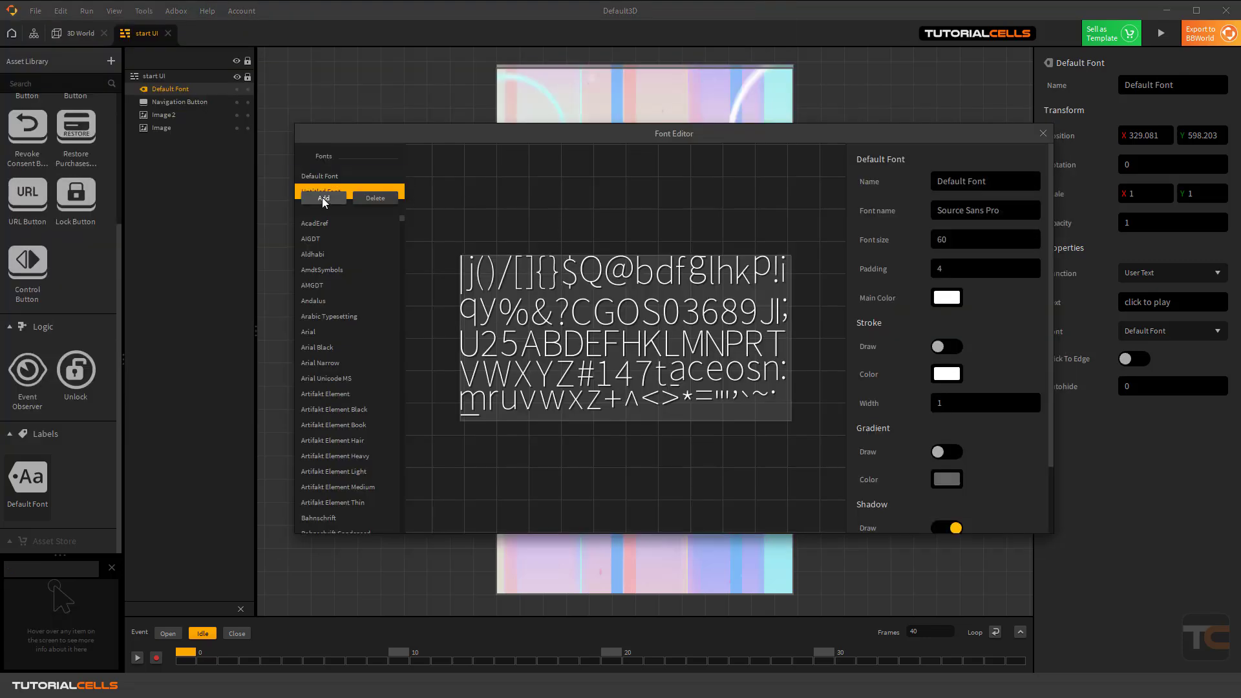
{"action": "left_click_drag", "start_coordinate": [996, 181], "coordinate": [891, 197]}
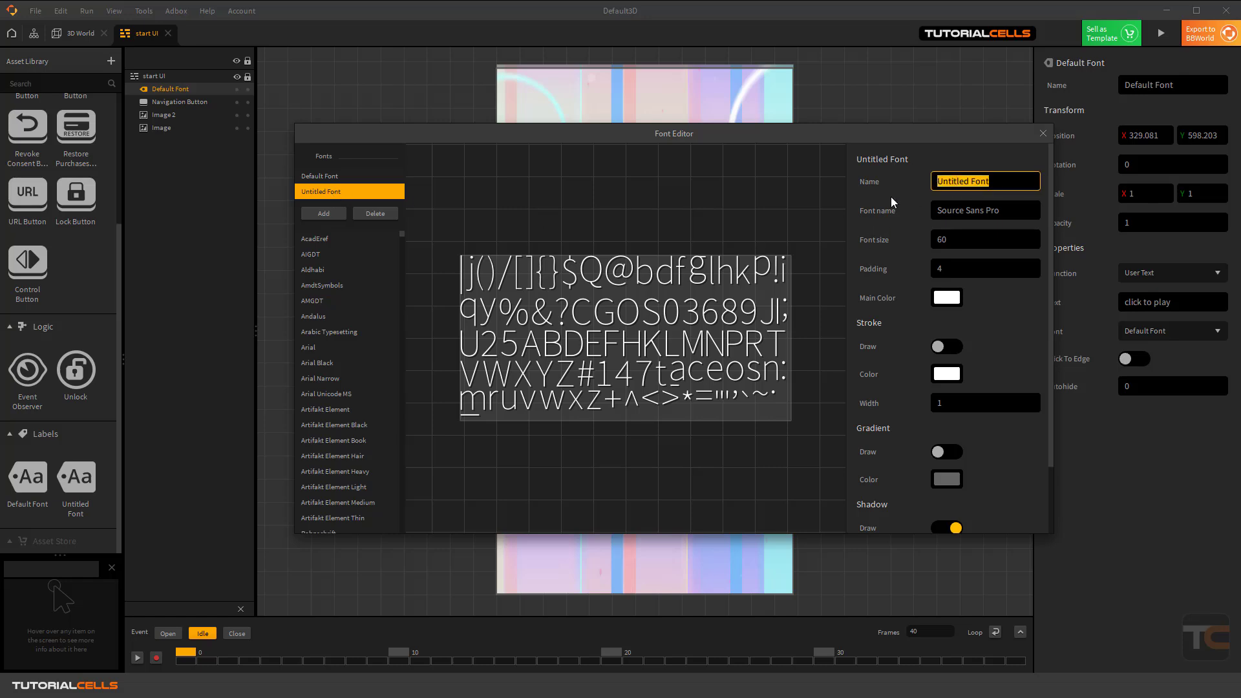
{"action": "type", "text": "my f1"}
Set the my f1 font's Main Color to red and review its gradient and shadow settings.
{"action": "left_click", "coordinate": [948, 298]}
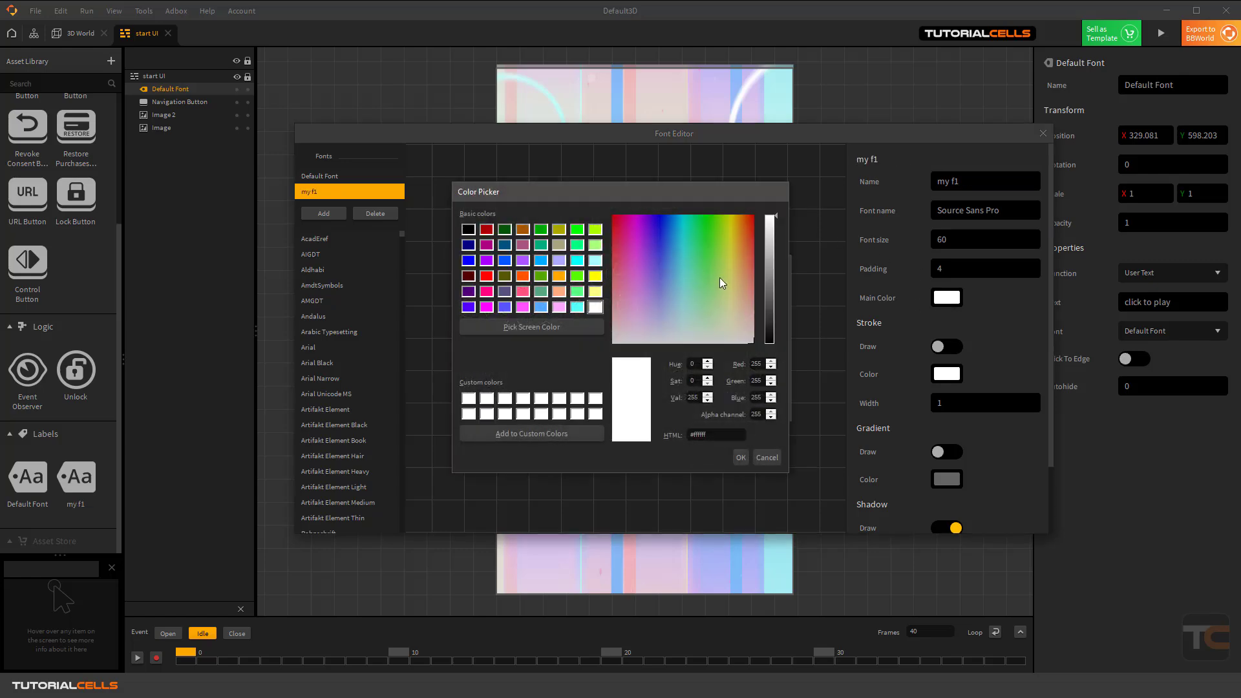
{"action": "left_click", "coordinate": [741, 457]}
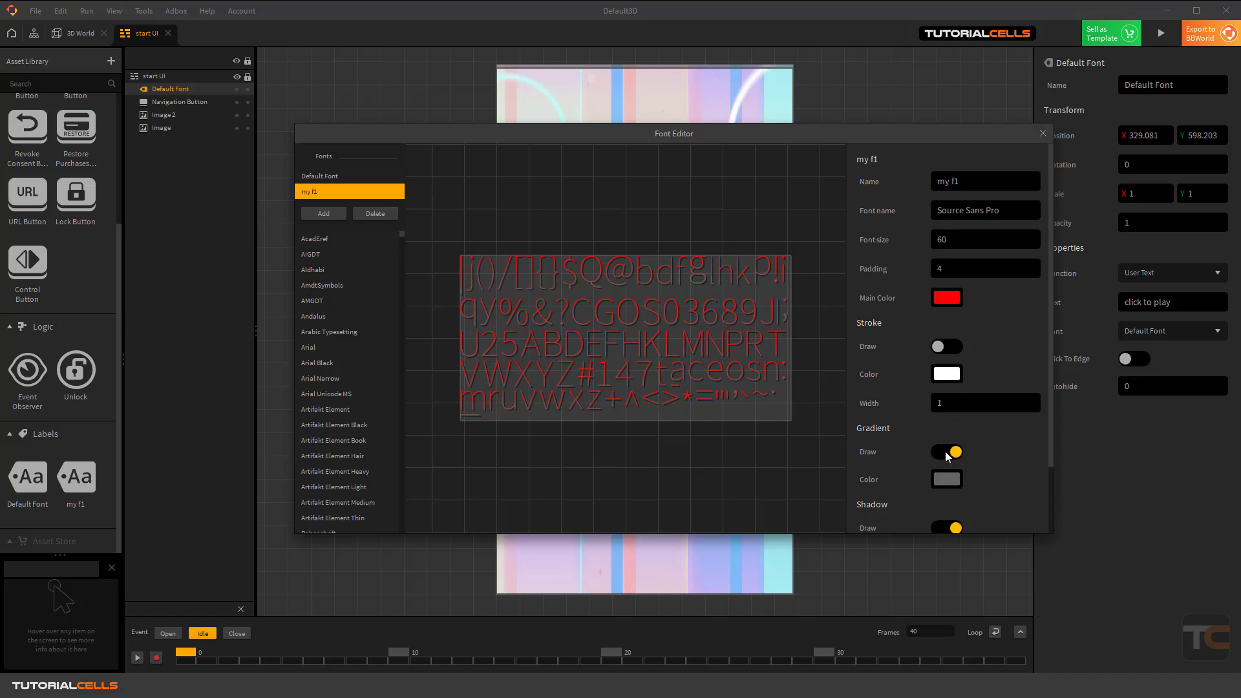
{"action": "scroll", "coordinate": [943, 455], "scroll_direction": "down", "scroll_amount": 3}
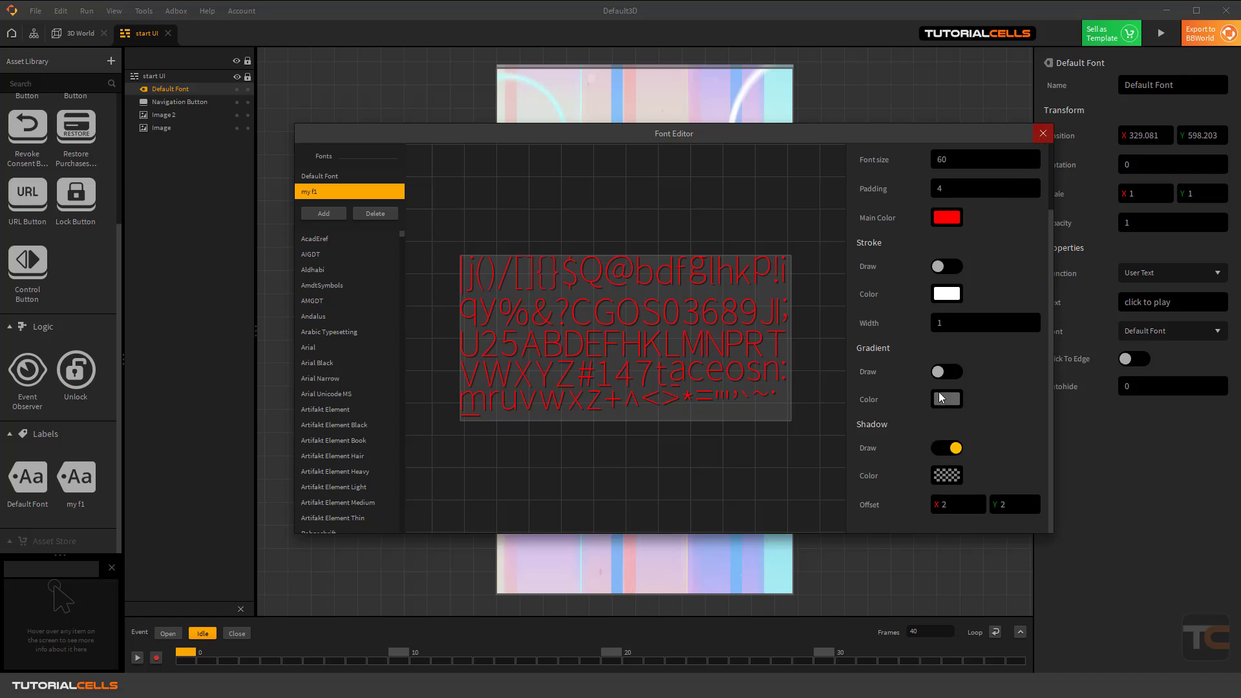
Close the Font Editor, apply the my f1 font to the "click to play" label and enable its Stick To Edge option.
{"action": "left_click", "coordinate": [1043, 134]}
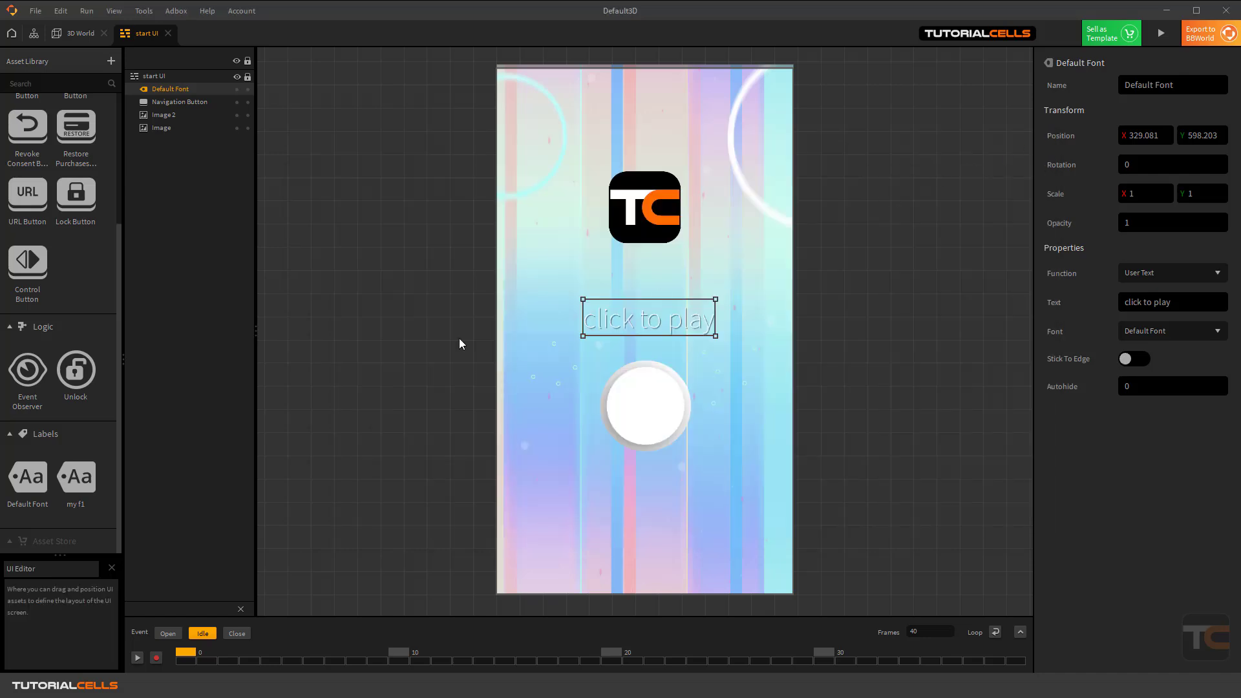
{"action": "left_click_drag", "start_coordinate": [647, 319], "coordinate": [642, 314]}
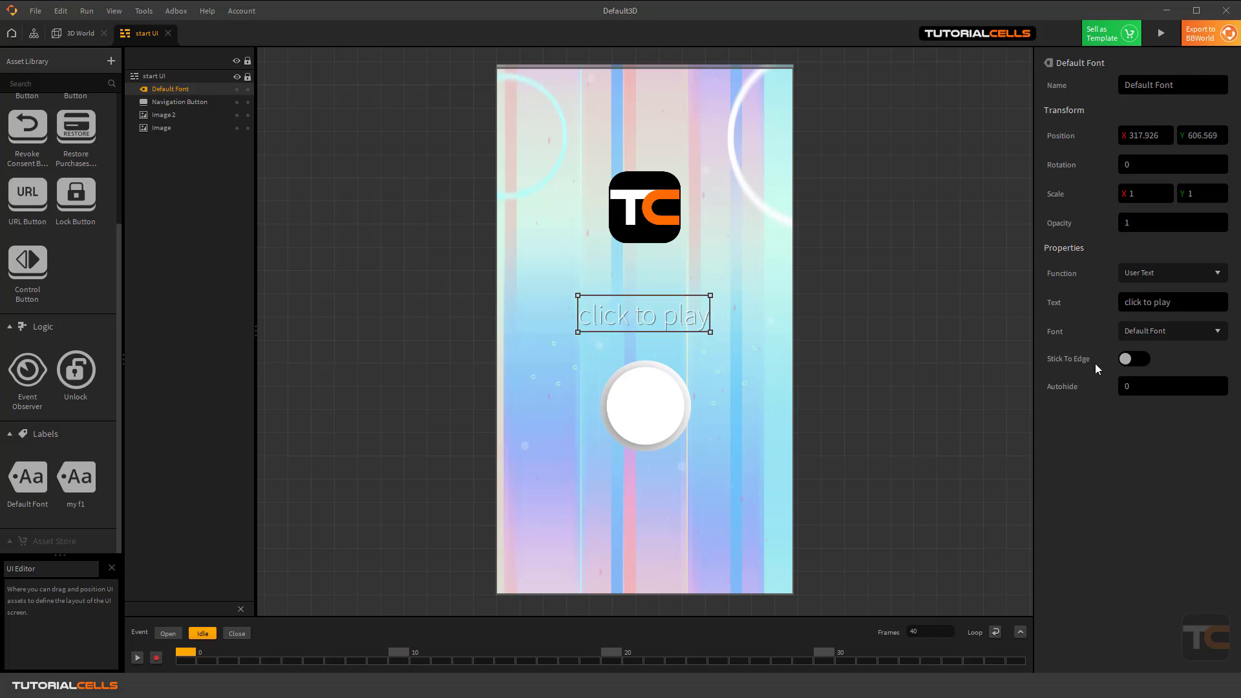
{"action": "left_click", "coordinate": [1143, 331]}
{"action": "left_click", "coordinate": [1155, 376]}
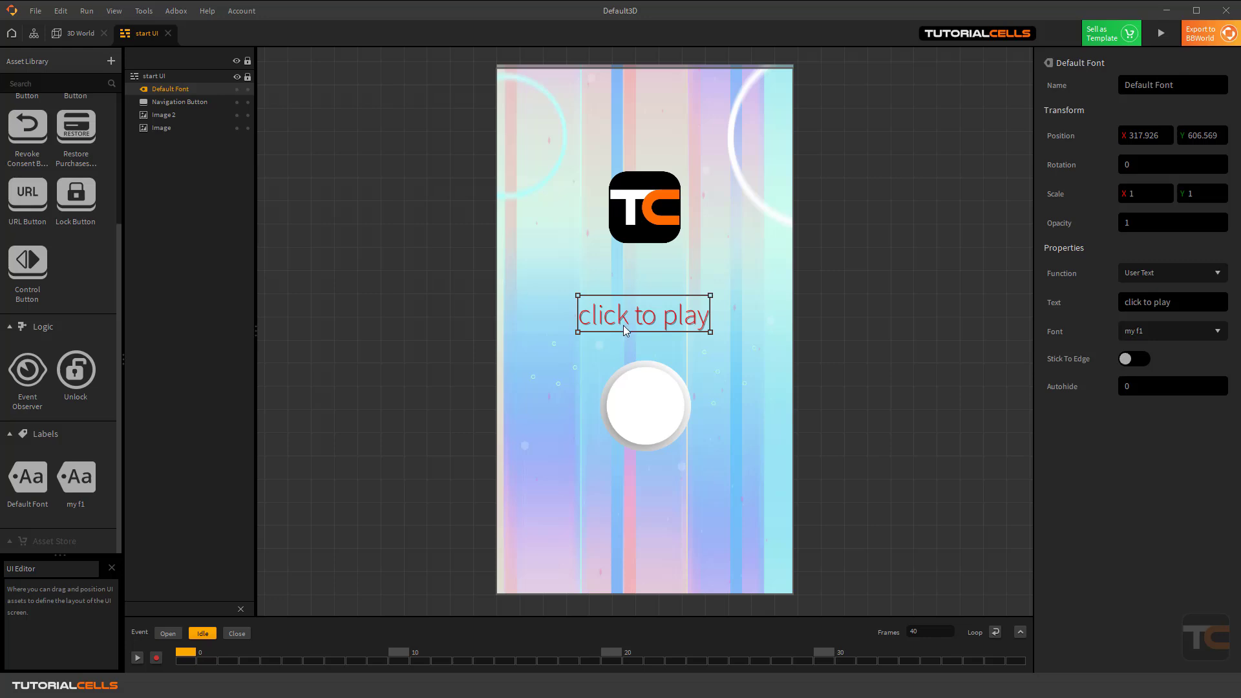
{"action": "left_click_drag", "start_coordinate": [628, 318], "coordinate": [631, 323]}
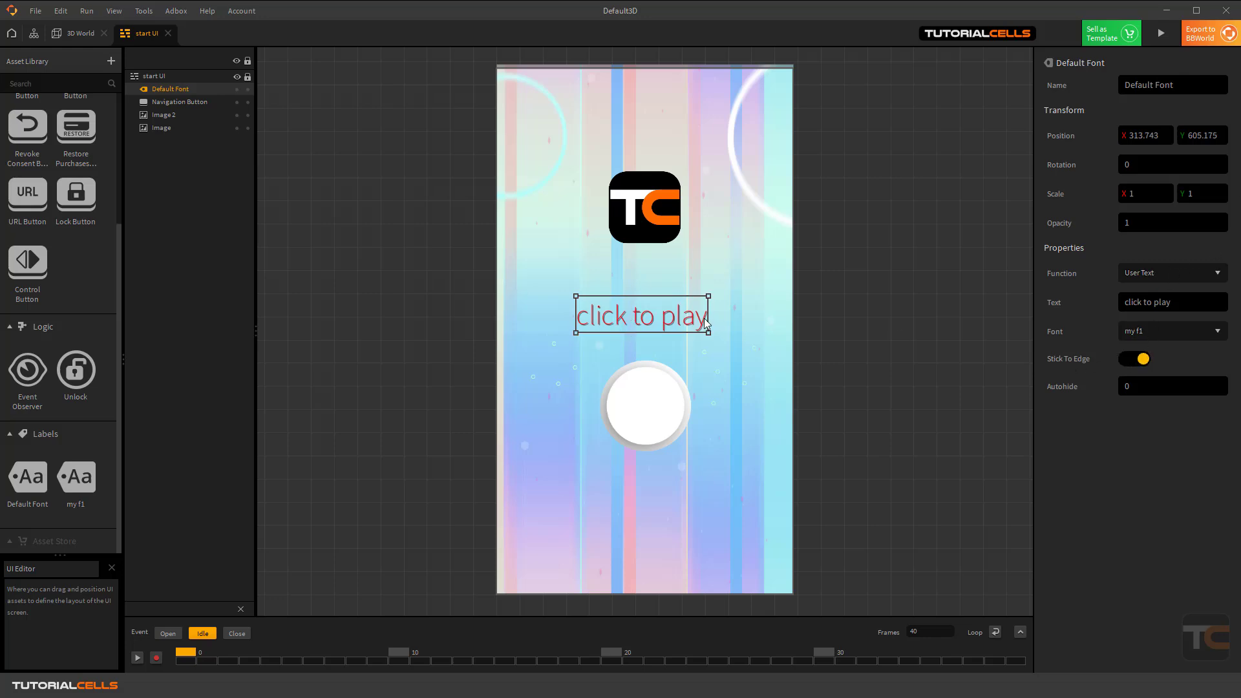
Try moving the label to about X 224.5, Y 622 and shrinking the background image to a scale of about 0.773 by 0.962.
{"action": "left_click_drag", "start_coordinate": [670, 316], "coordinate": [586, 306]}
{"action": "left_click", "coordinate": [492, 79]}
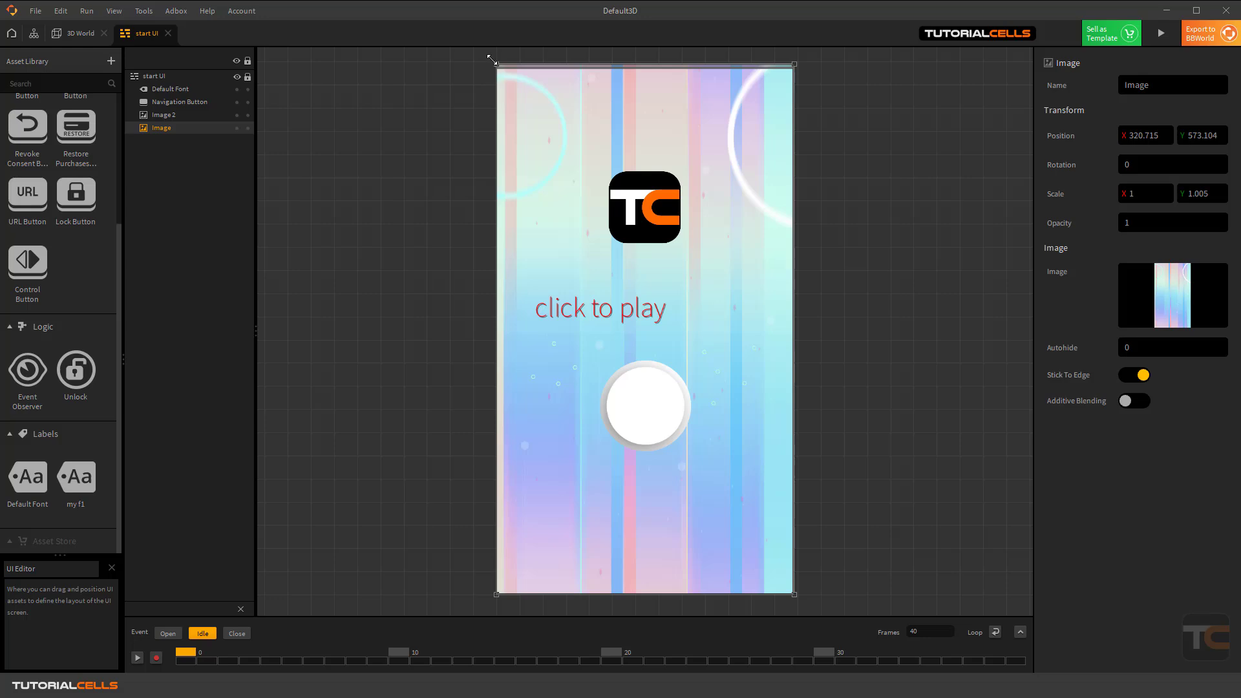
{"action": "left_click_drag", "start_coordinate": [495, 61], "coordinate": [564, 87]}
{"action": "mouse_move", "coordinate": [584, 302]}
{"action": "left_mouse_down"}
{"action": "mouse_move", "coordinate": [615, 303]}
{"action": "mouse_move", "coordinate": [586, 301]}
{"action": "left_mouse_up"}
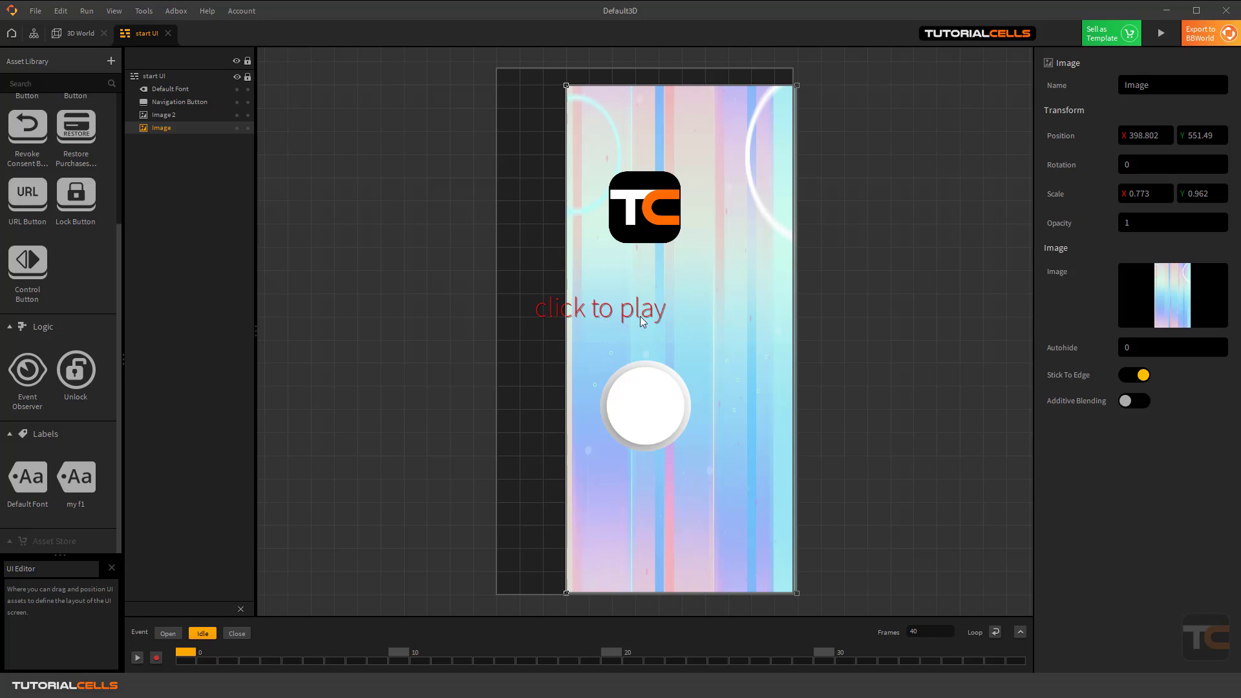
Center the label above the button at about X 318, Y 615, and stretch the background image to cover the whole start UI screen.
{"action": "left_click", "coordinate": [174, 89]}
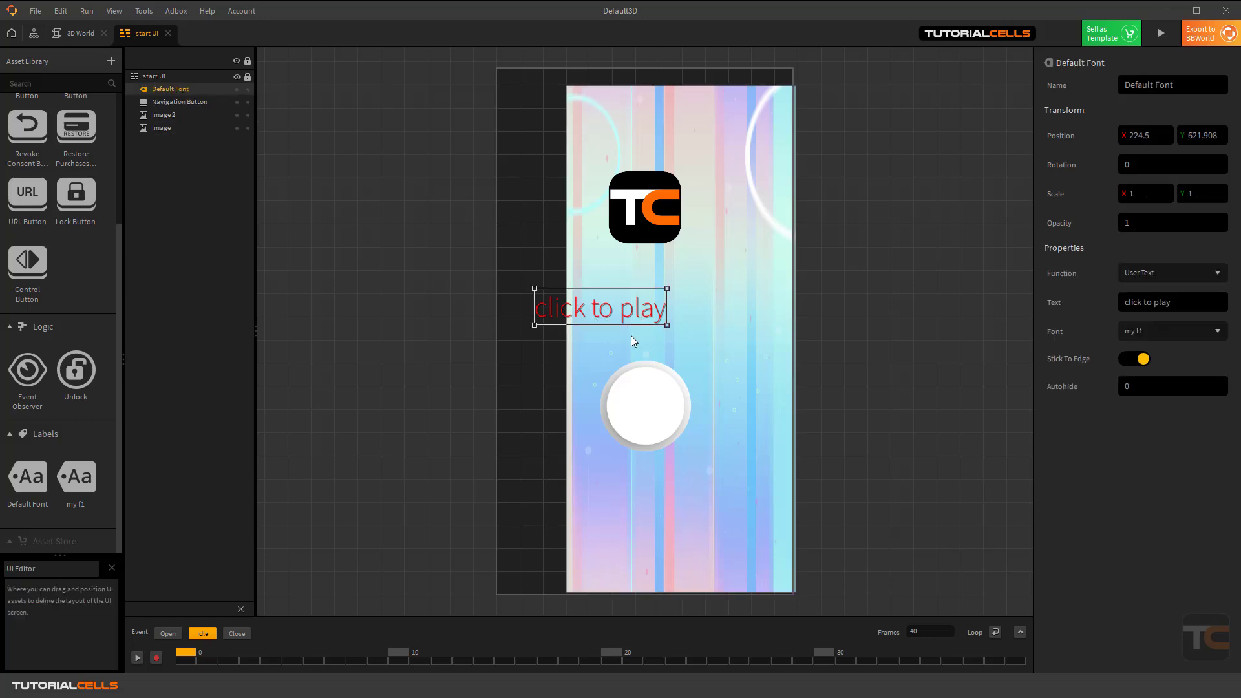
{"action": "left_click_drag", "start_coordinate": [621, 312], "coordinate": [664, 314]}
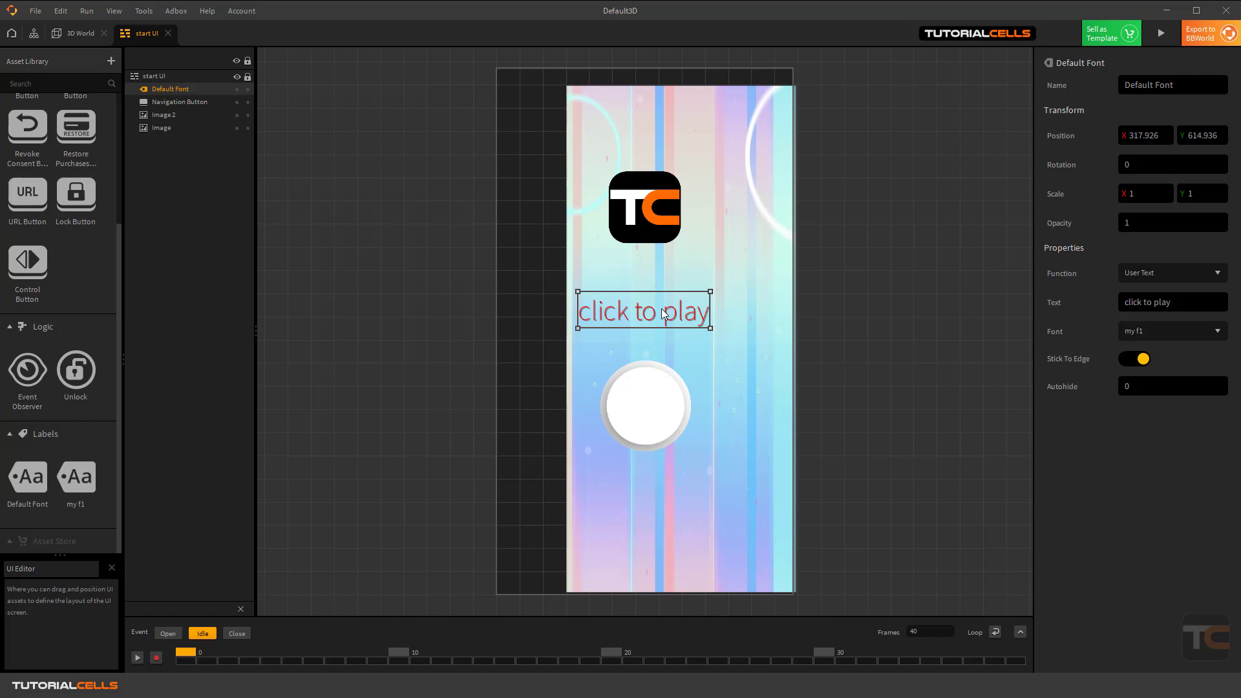
{"action": "left_click", "coordinate": [581, 143]}
{"action": "left_click_drag", "start_coordinate": [565, 82], "coordinate": [490, 64]}
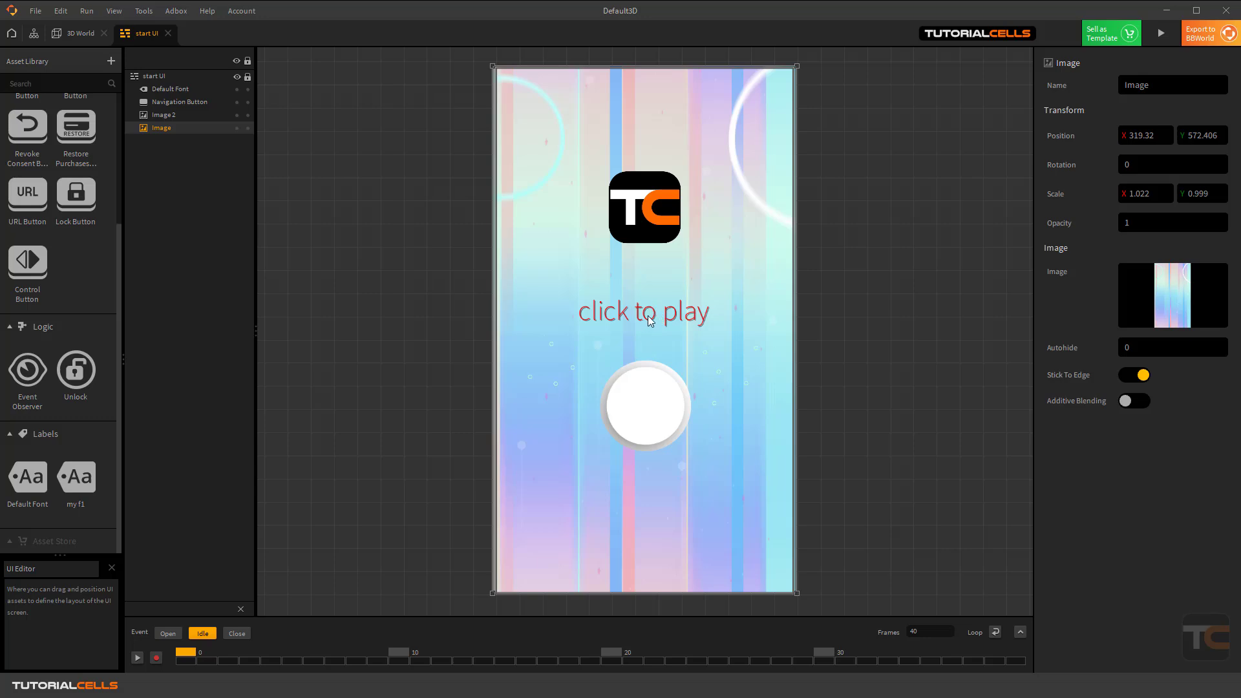
Check the start UI node in the mind map, and rename the screen's Navigation Button as "go to 3d world".
{"action": "left_click", "coordinate": [34, 33]}
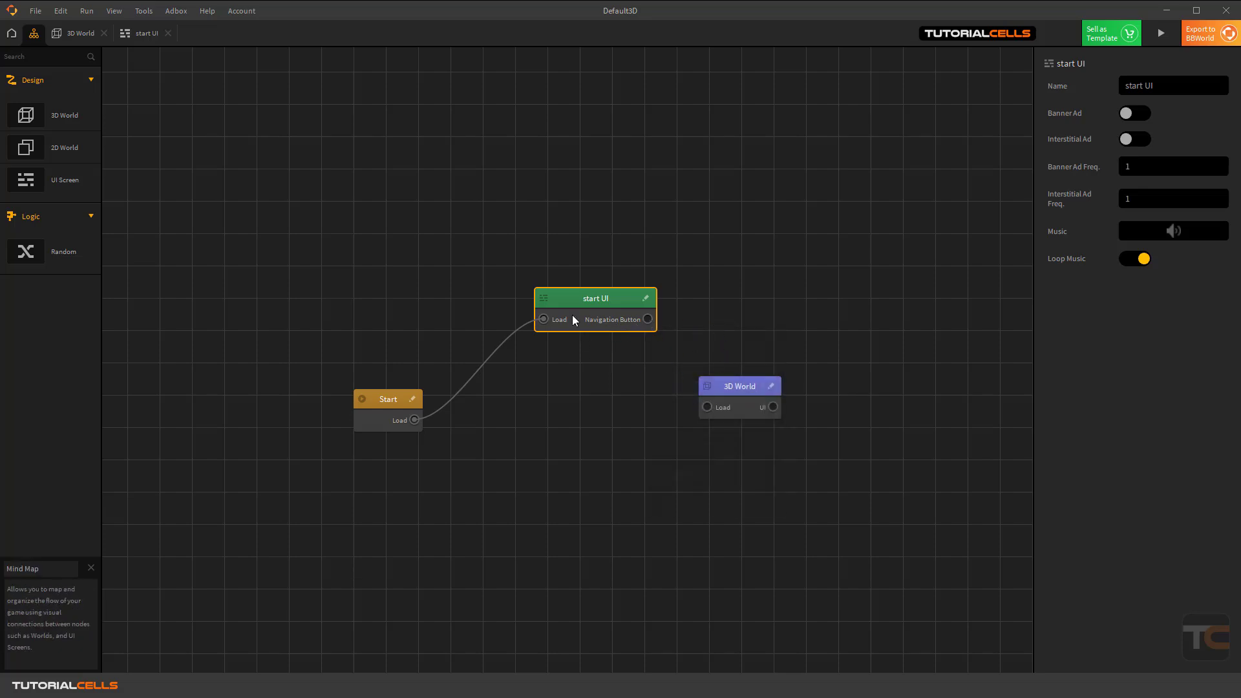
{"action": "double_click", "coordinate": [583, 301]}
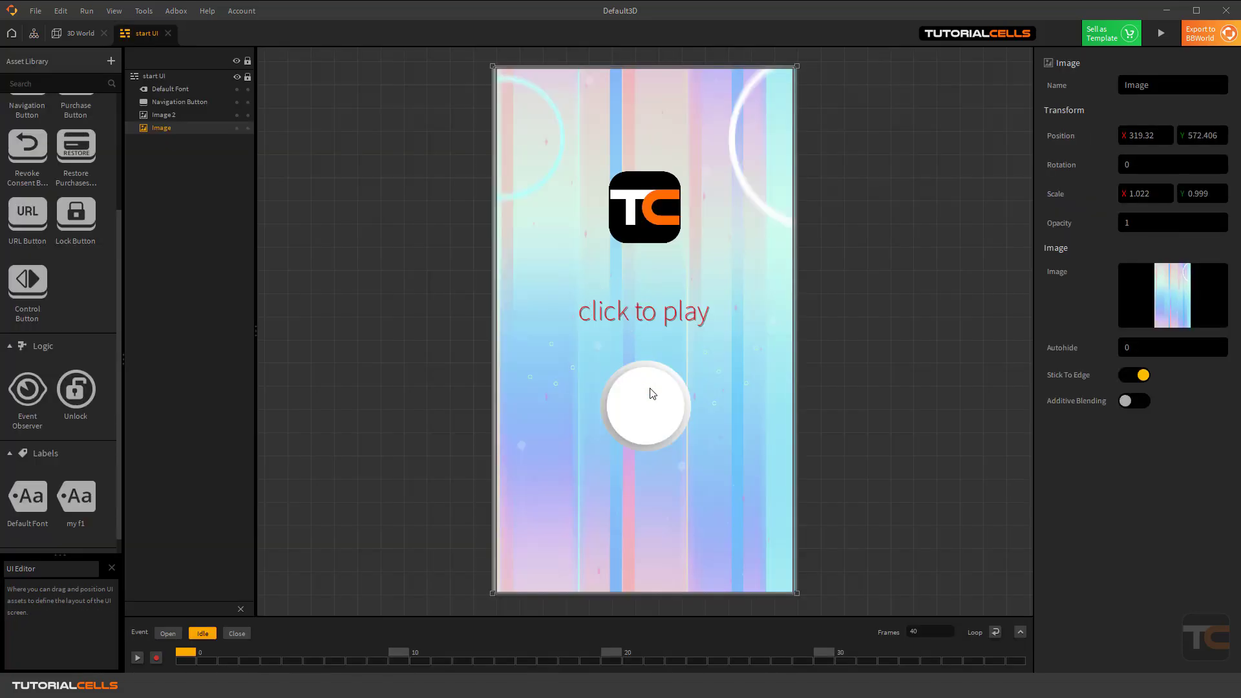
{"action": "left_click", "coordinate": [171, 102]}
{"action": "left_click", "coordinate": [1138, 85]}
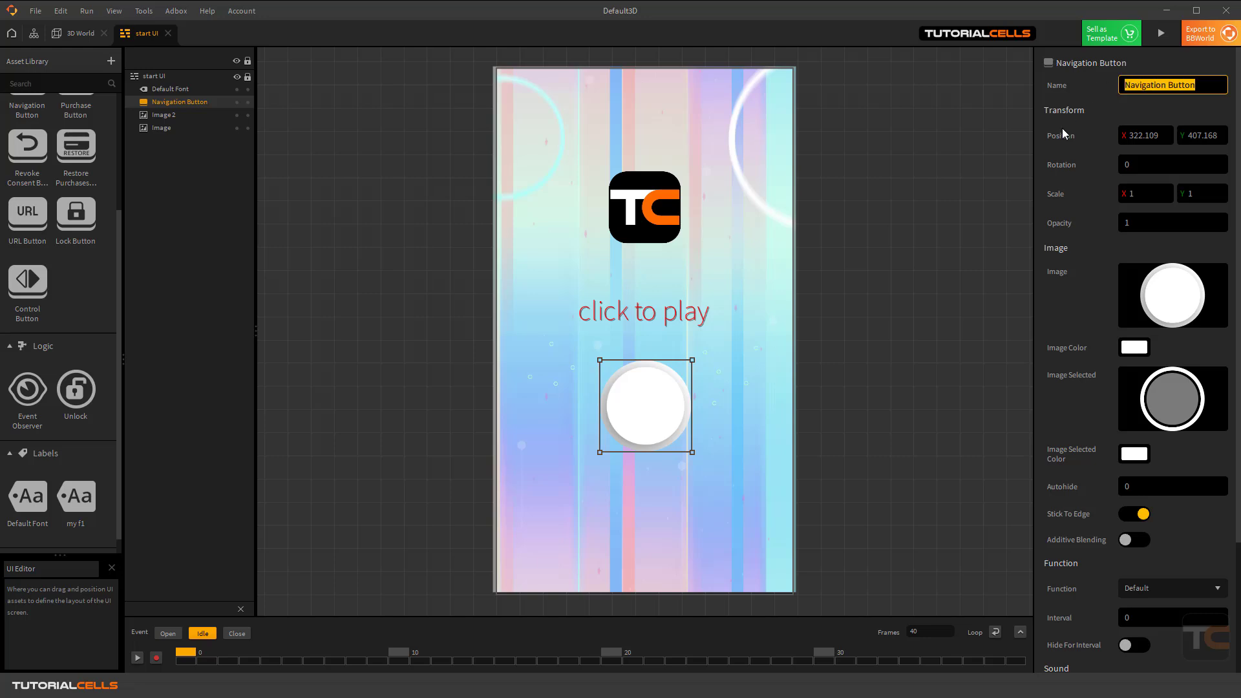
{"action": "type", "text": "go to"}
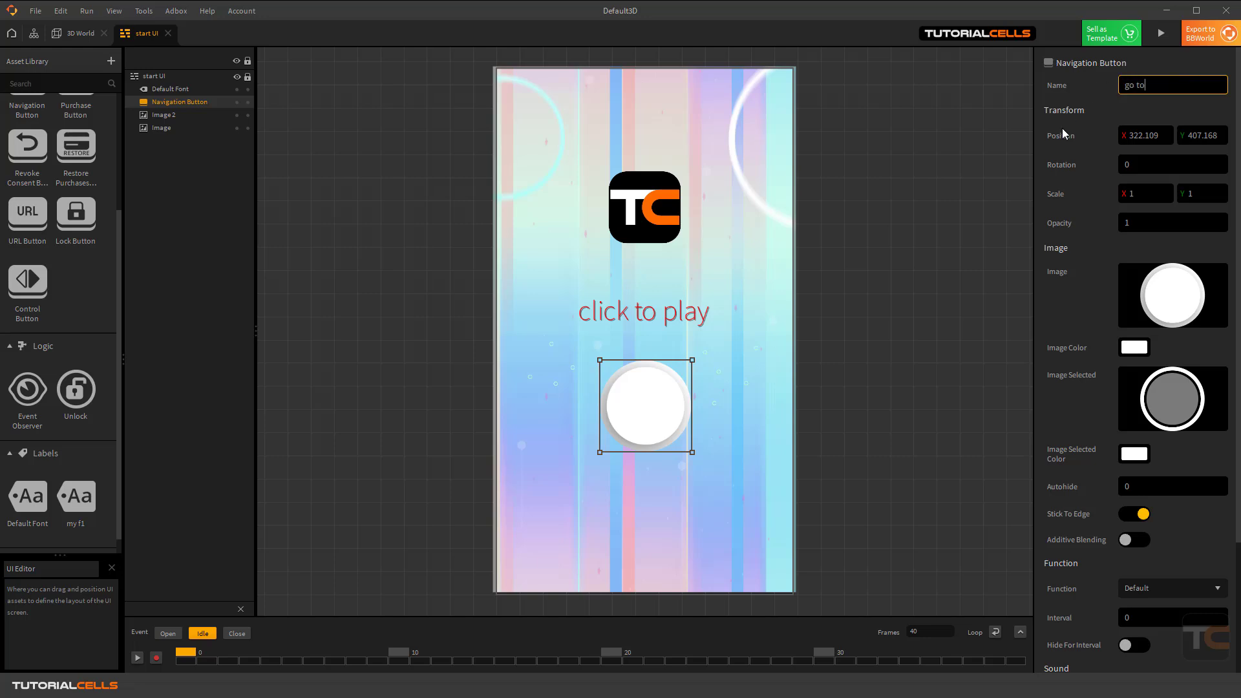
{"action": "type", "text": " 3d world"}
{"action": "key", "text": "Return"}
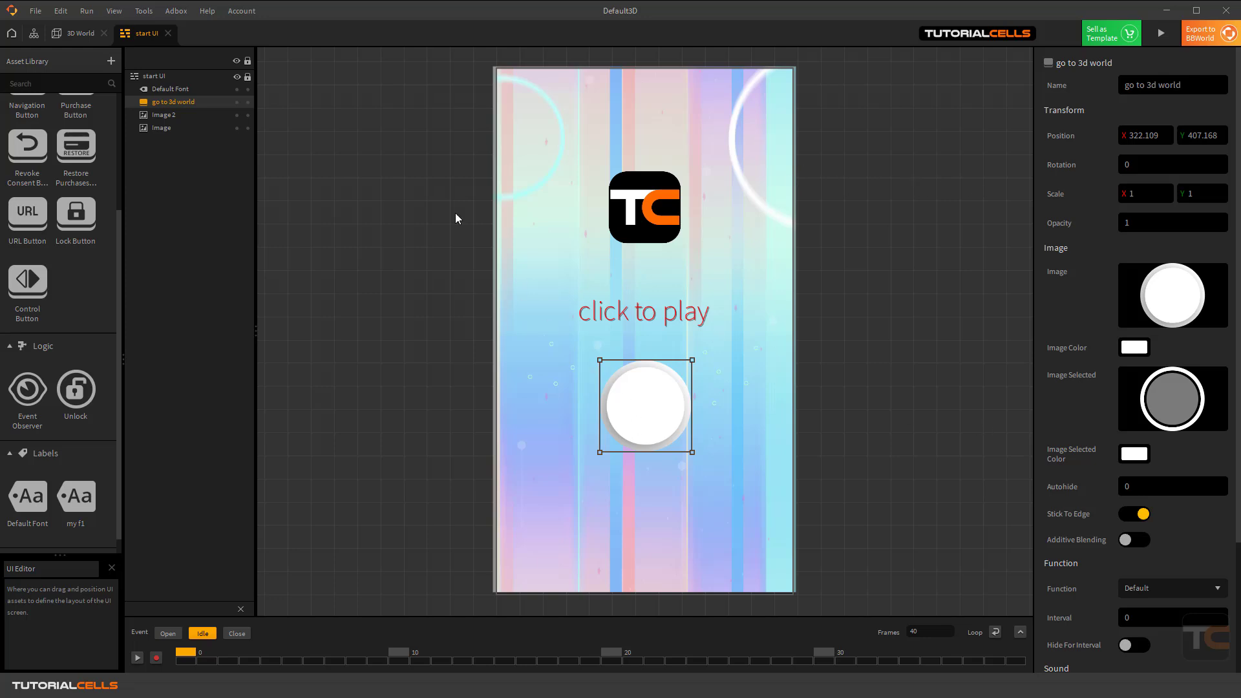
In the mind map, connect start UI's "go to 3d world" output to the 3D World's Load input and tidy the node positions.
{"action": "left_click", "coordinate": [35, 34]}
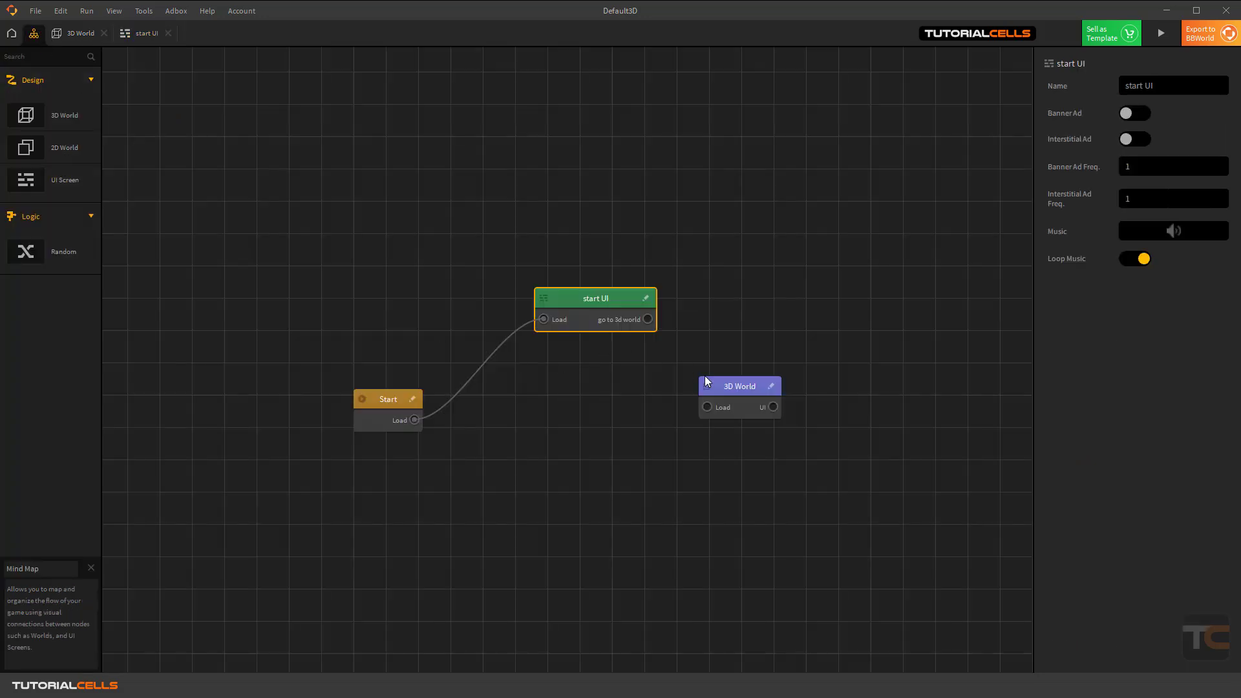
{"action": "left_click_drag", "start_coordinate": [706, 382], "coordinate": [697, 383]}
{"action": "left_click_drag", "start_coordinate": [648, 320], "coordinate": [694, 333]}
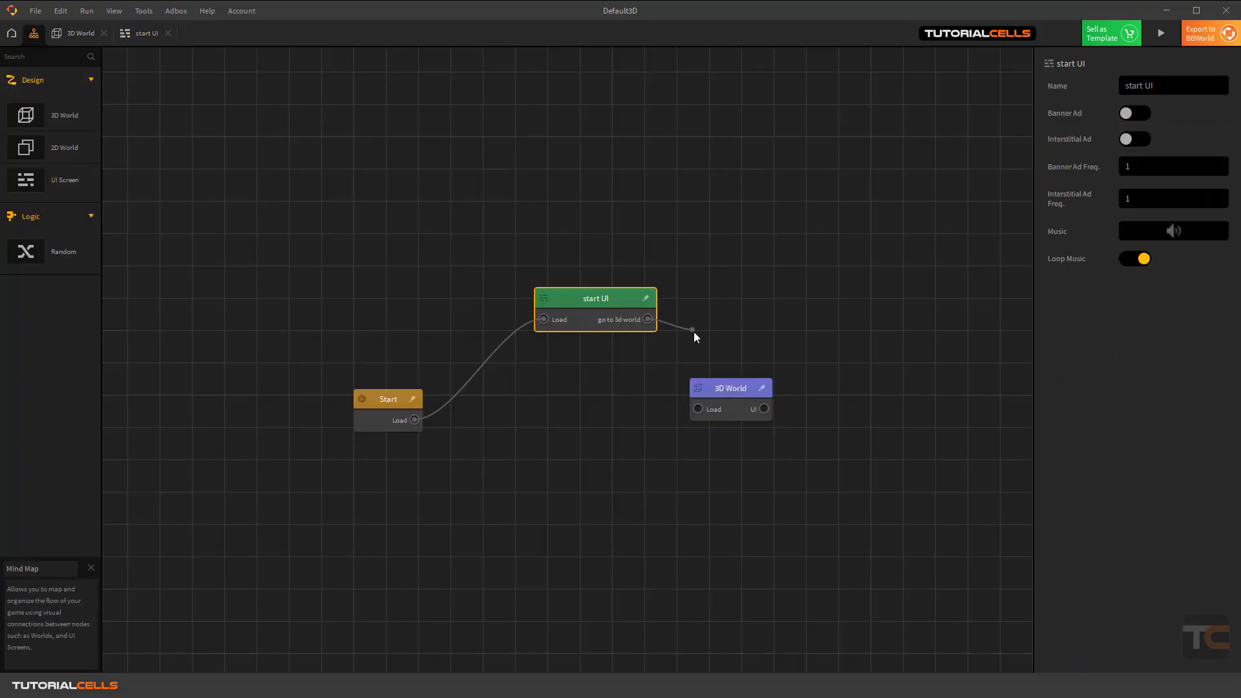
{"action": "left_click_drag", "start_coordinate": [696, 409], "coordinate": [697, 409]}
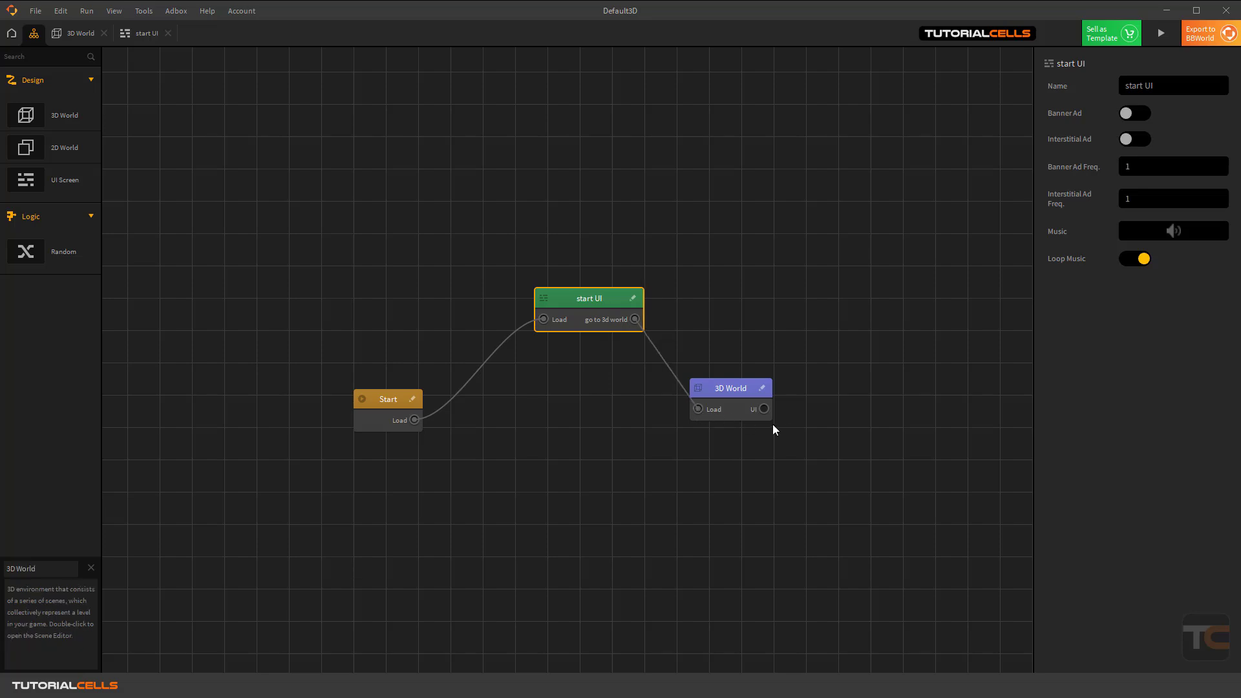
{"action": "left_click_drag", "start_coordinate": [599, 300], "coordinate": [596, 333]}
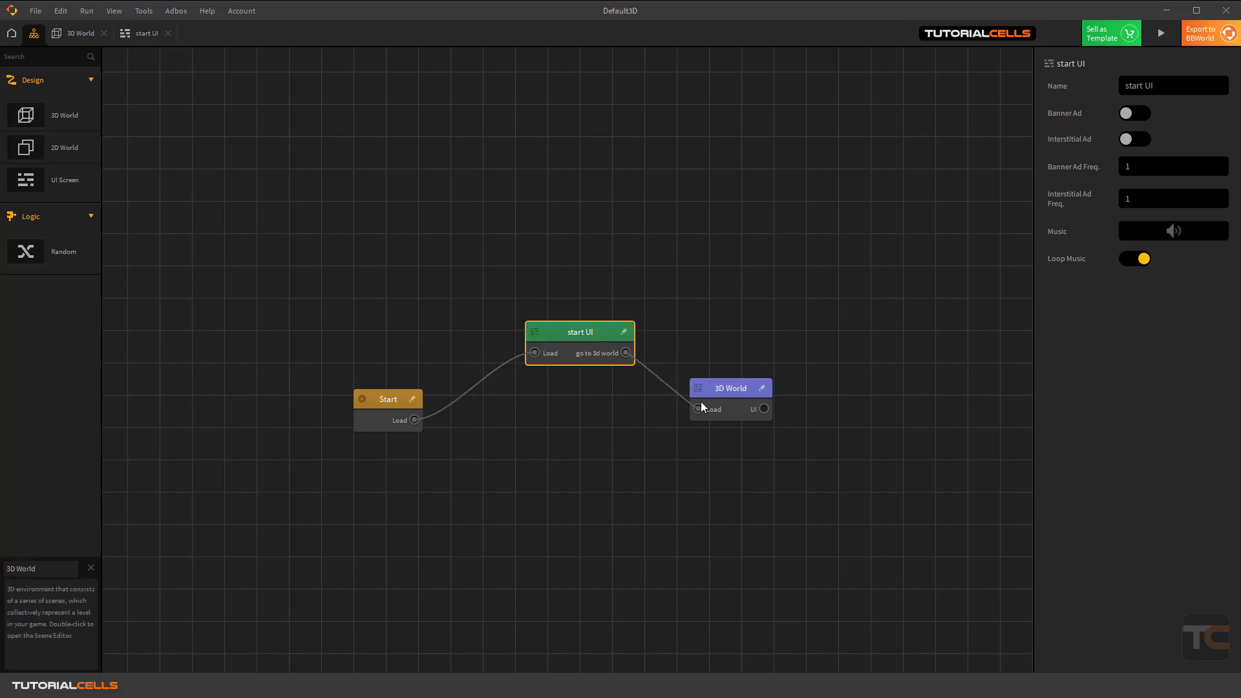
Preview the game and test that the start screen's button leads to the 3D World.
{"action": "left_click", "coordinate": [1162, 36]}
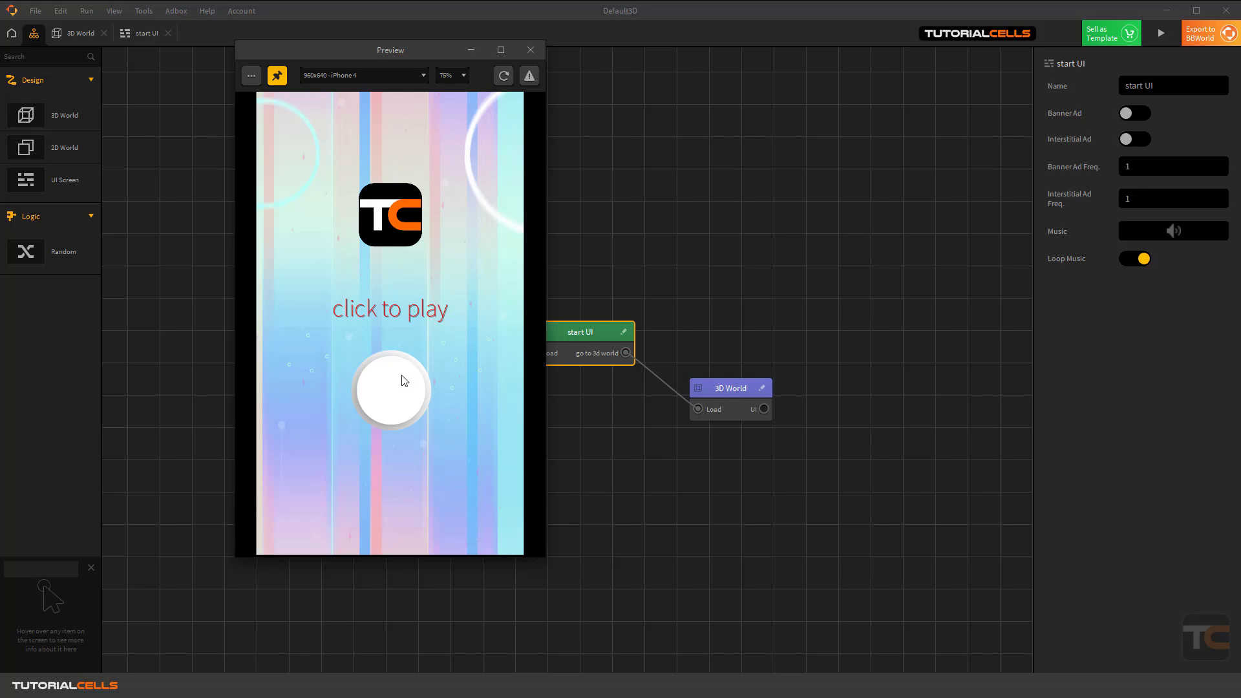
{"action": "left_click", "coordinate": [401, 392]}
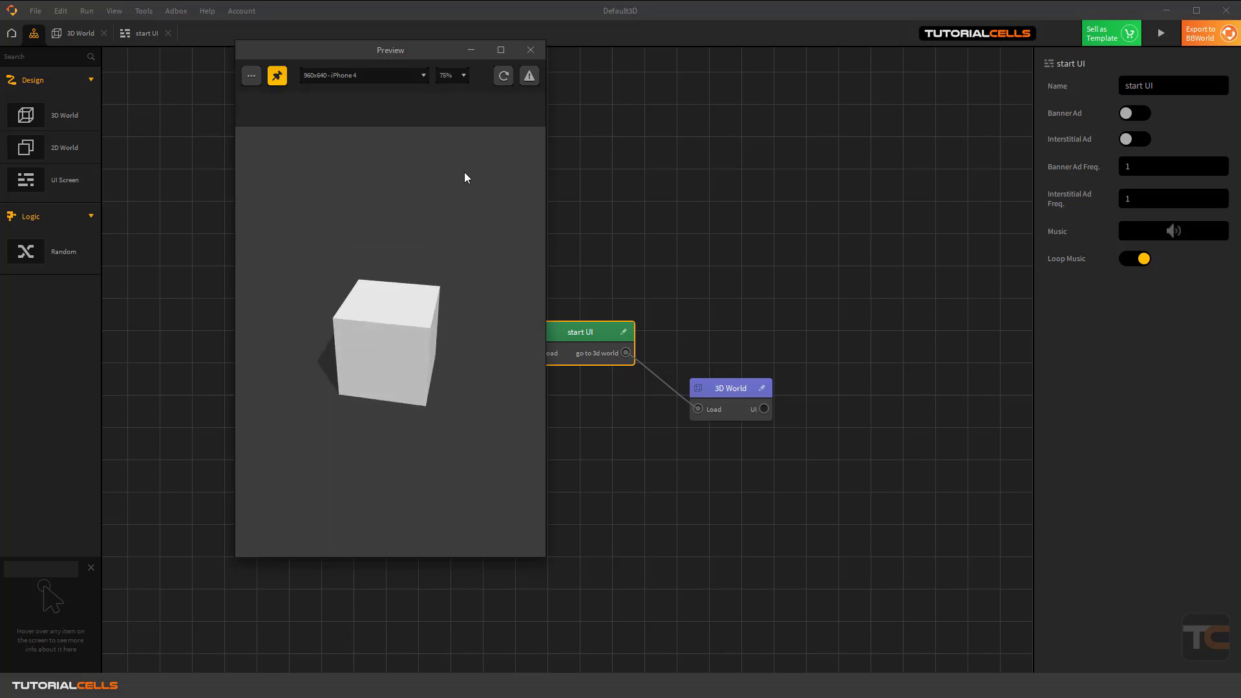
{"action": "left_click", "coordinate": [532, 51]}
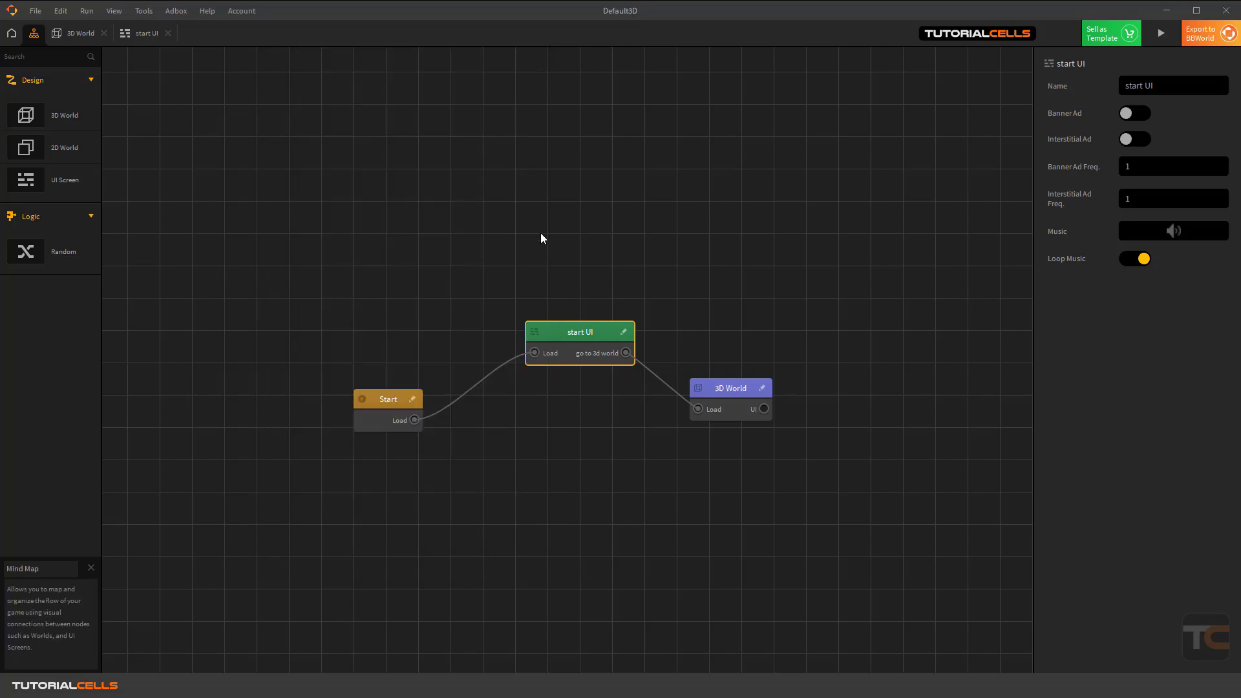
Nudge the start UI node slightly upward, and review its music settings and the 3D World node's properties.
{"action": "left_click_drag", "start_coordinate": [578, 332], "coordinate": [573, 322]}
{"action": "mouse_move", "coordinate": [1188, 230]}
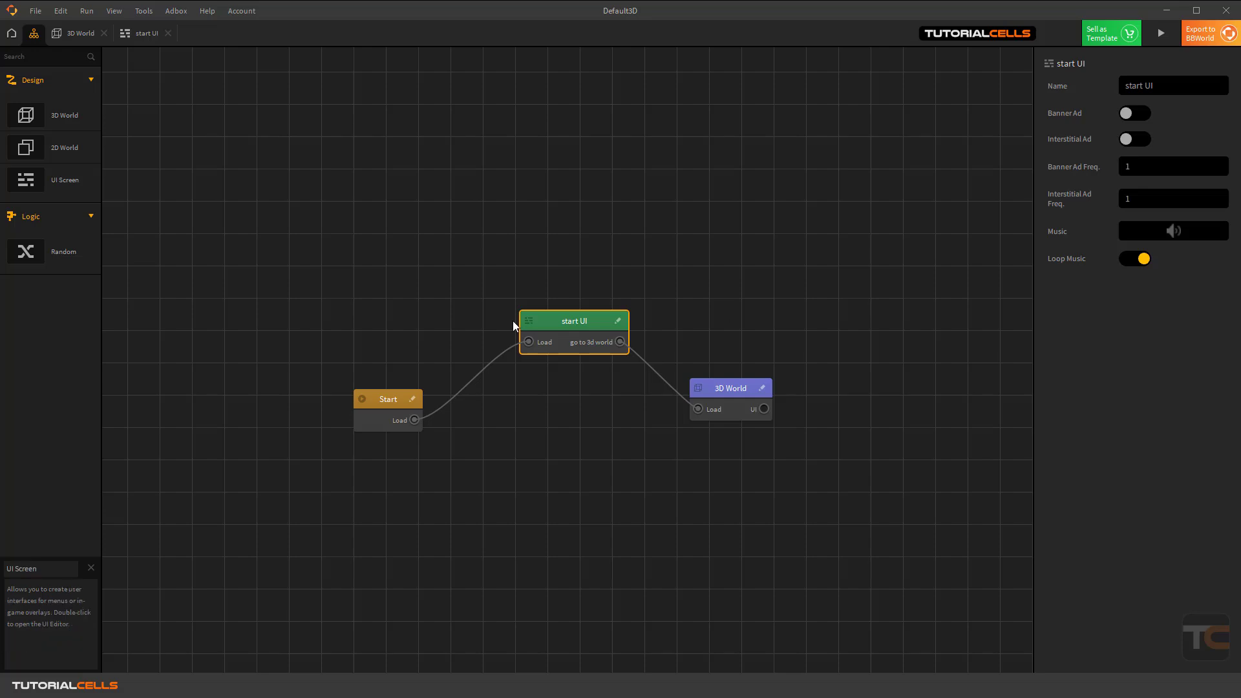
{"action": "left_click_drag", "start_coordinate": [573, 321], "coordinate": [574, 318]}
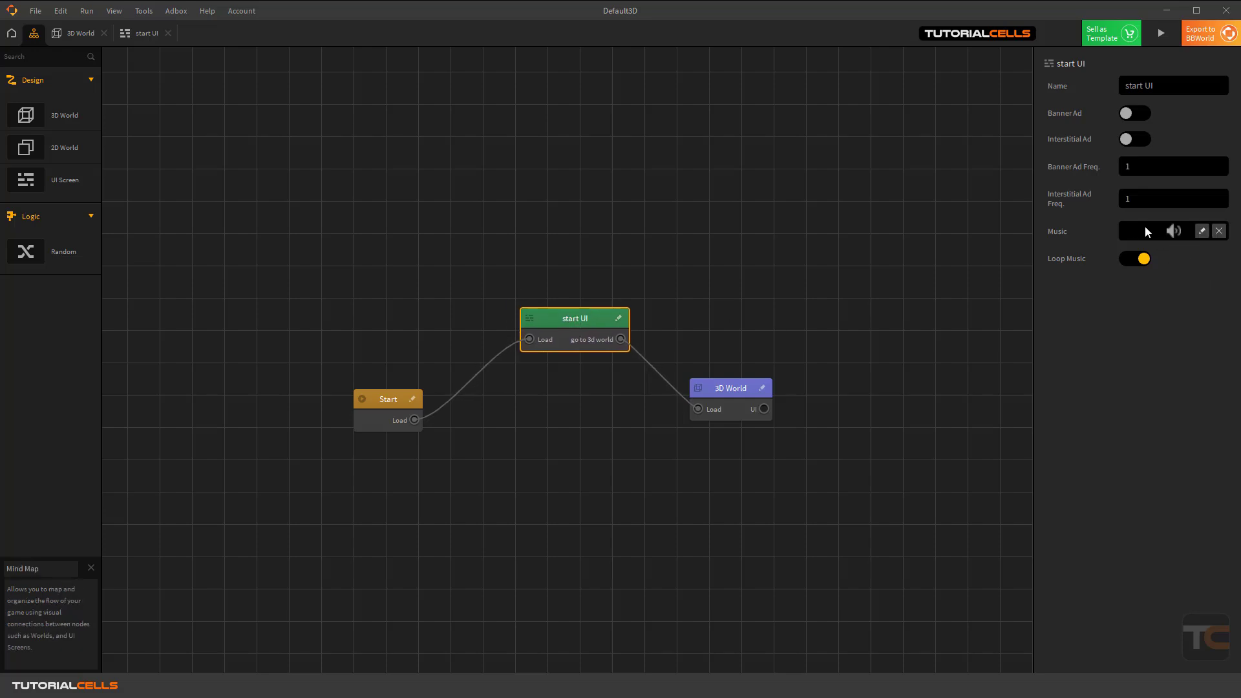
{"action": "left_click", "coordinate": [1137, 260]}
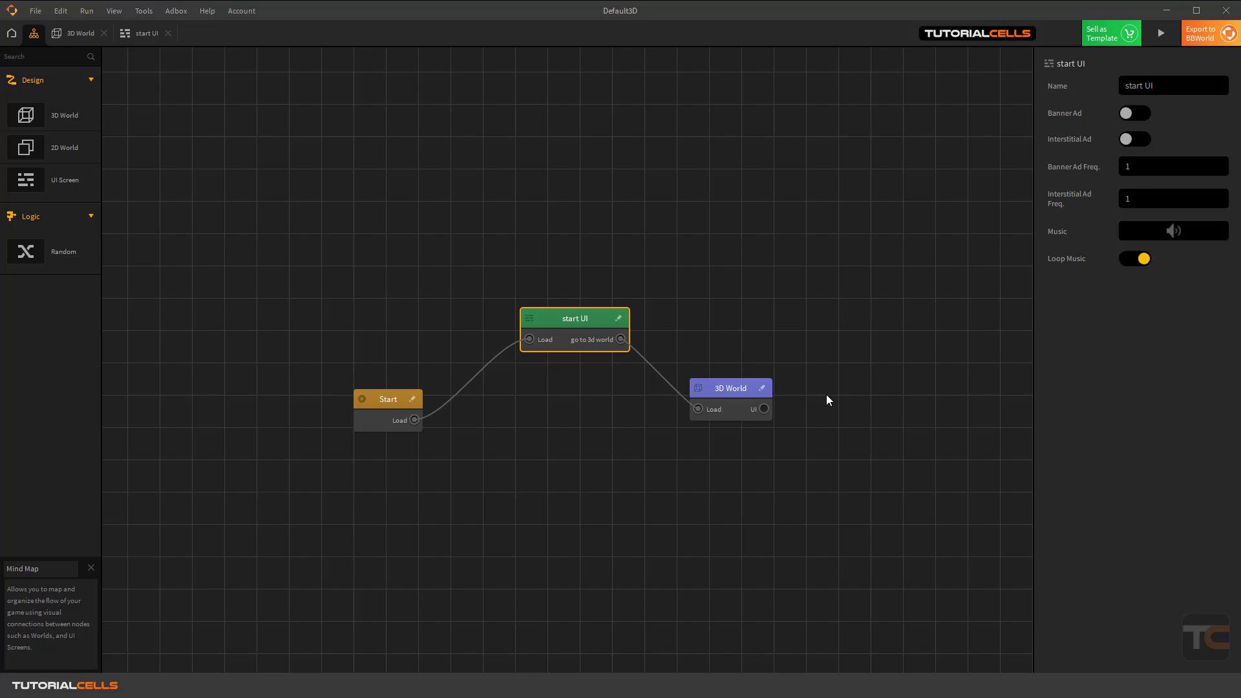
{"action": "left_click", "coordinate": [734, 392]}
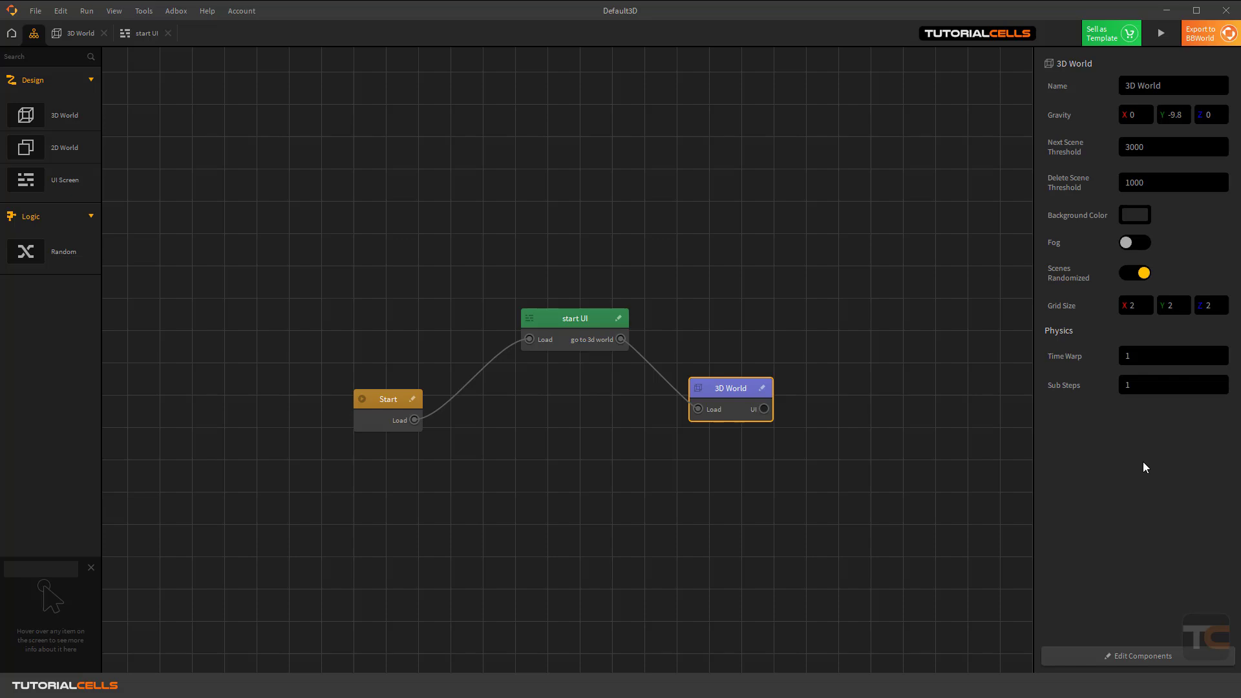
{"action": "left_click_drag", "start_coordinate": [1164, 86], "coordinate": [1049, 104]}
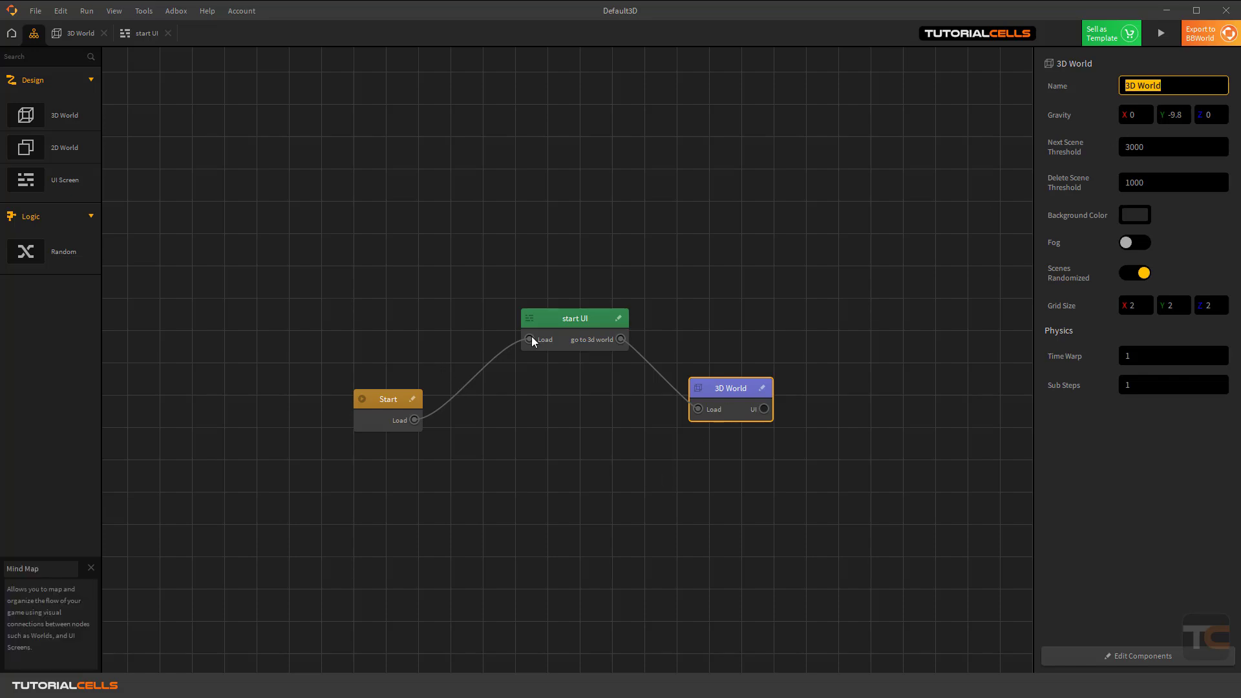
Open the 3D World, raise the cube above the ground to about Y 6.24 and rotate it to about -55° around X.
{"action": "left_click", "coordinate": [726, 389]}
{"action": "double_click", "coordinate": [725, 388]}
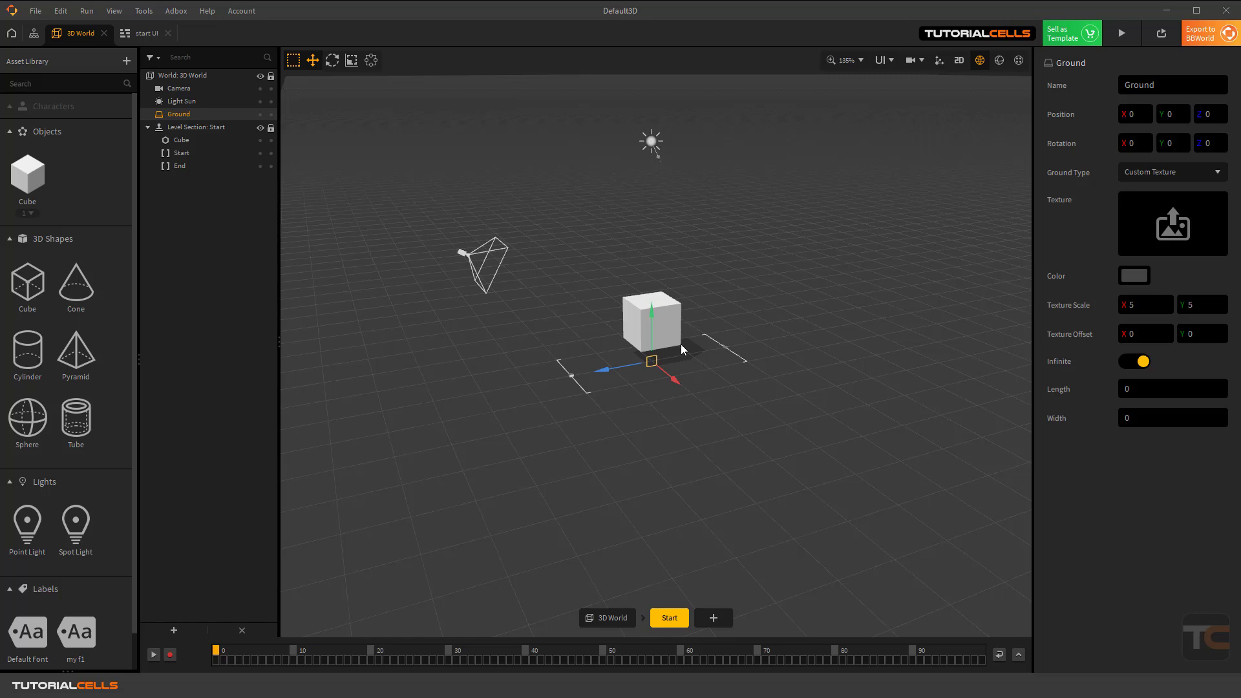
{"action": "mouse_move", "coordinate": [644, 336]}
{"action": "right_mouse_down"}
{"action": "mouse_move", "coordinate": [595, 322]}
{"action": "mouse_move", "coordinate": [582, 296]}
{"action": "mouse_move", "coordinate": [670, 277]}
{"action": "mouse_move", "coordinate": [683, 346]}
{"action": "mouse_move", "coordinate": [640, 346]}
{"action": "right_mouse_up"}
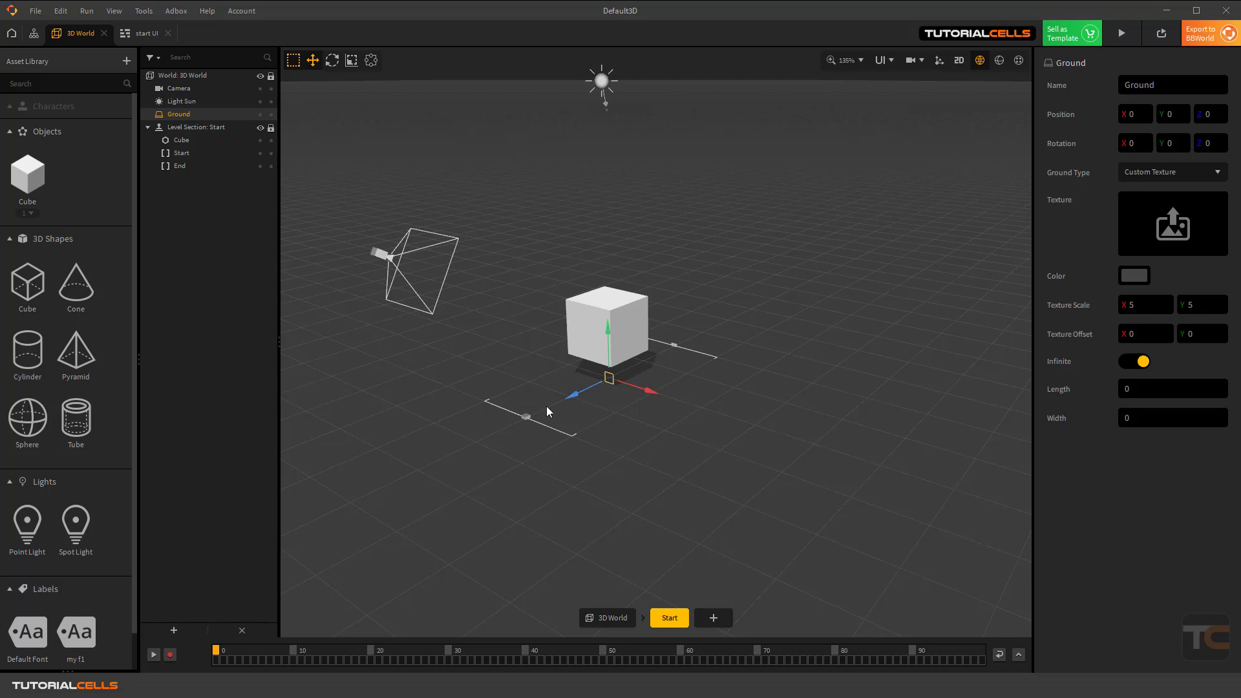
{"action": "left_click", "coordinate": [592, 344]}
{"action": "left_click_drag", "start_coordinate": [610, 306], "coordinate": [601, 125]}
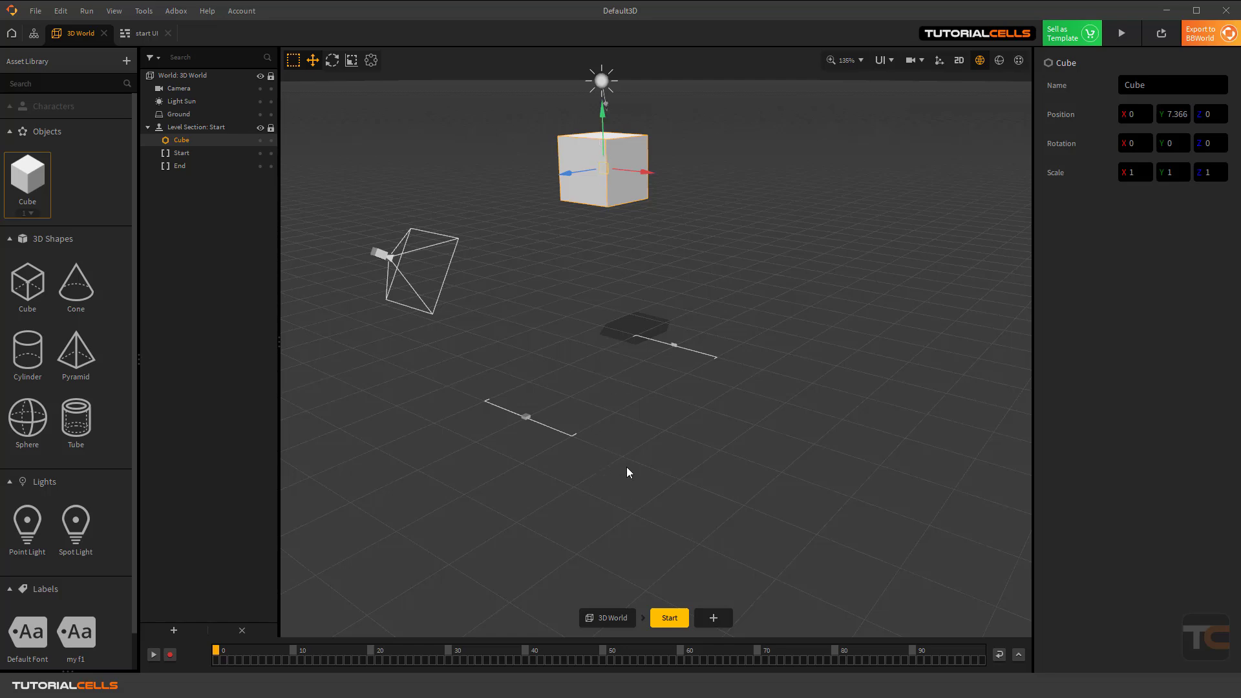
{"action": "left_click_drag", "start_coordinate": [605, 118], "coordinate": [605, 180]}
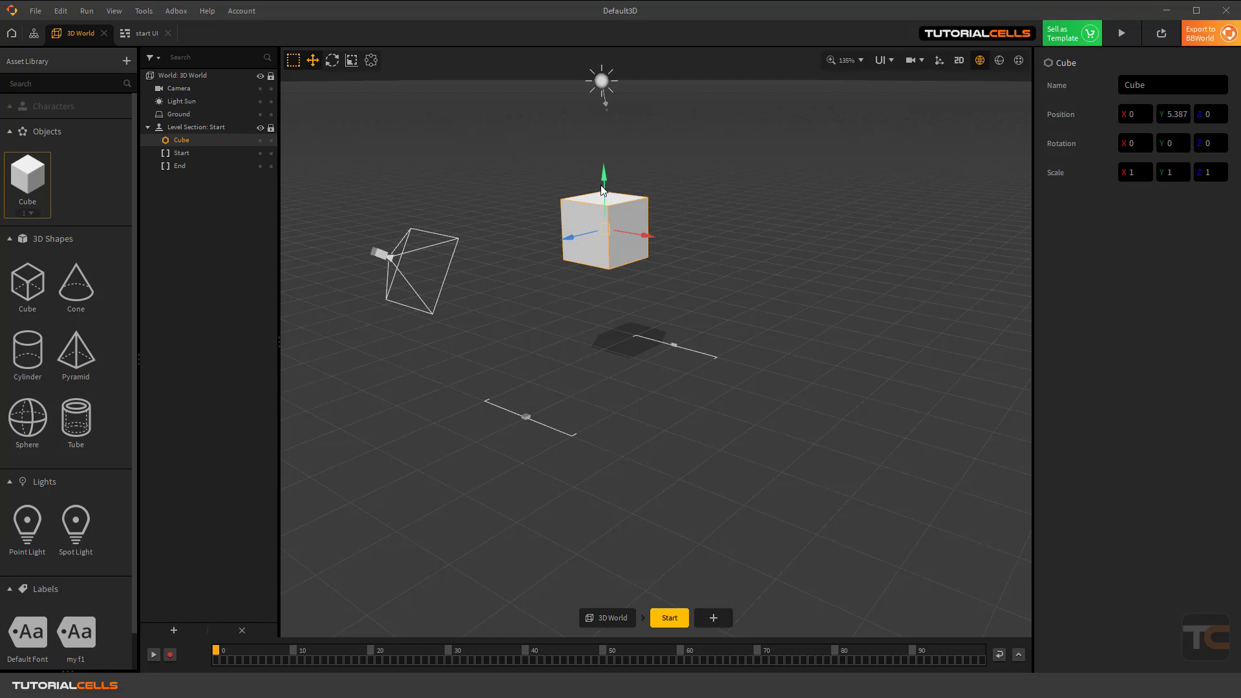
{"action": "left_click_drag", "start_coordinate": [604, 187], "coordinate": [606, 157]}
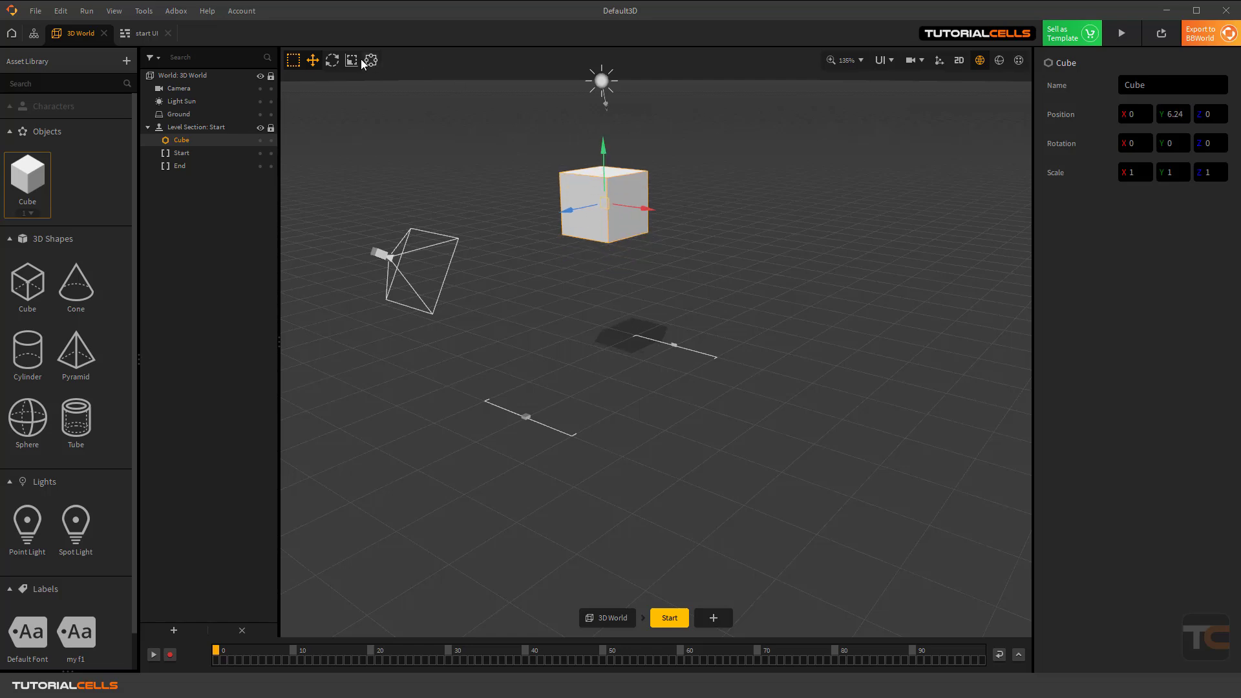
{"action": "left_click", "coordinate": [333, 60]}
{"action": "left_click_drag", "start_coordinate": [571, 184], "coordinate": [584, 199]}
Preview the game through the start button to check the repositioned cube, and return to the start UI screen.
{"action": "left_click", "coordinate": [1125, 36]}
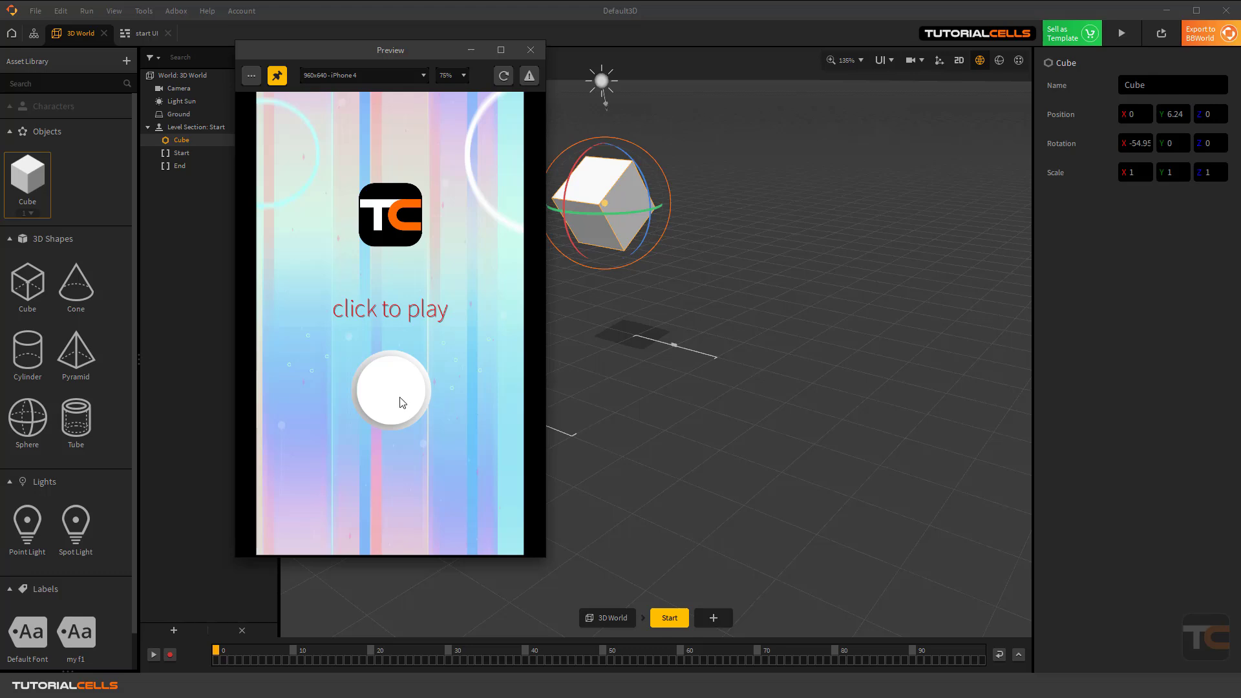
{"action": "left_click", "coordinate": [401, 396]}
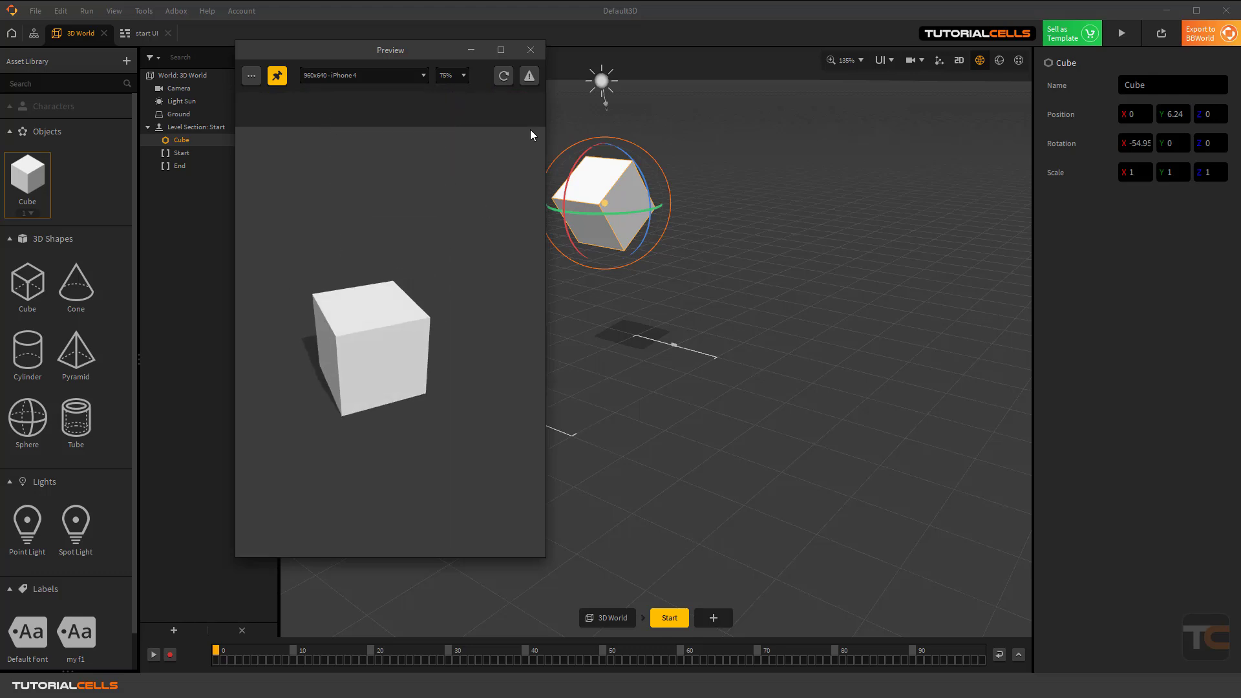
{"action": "left_click", "coordinate": [531, 51]}
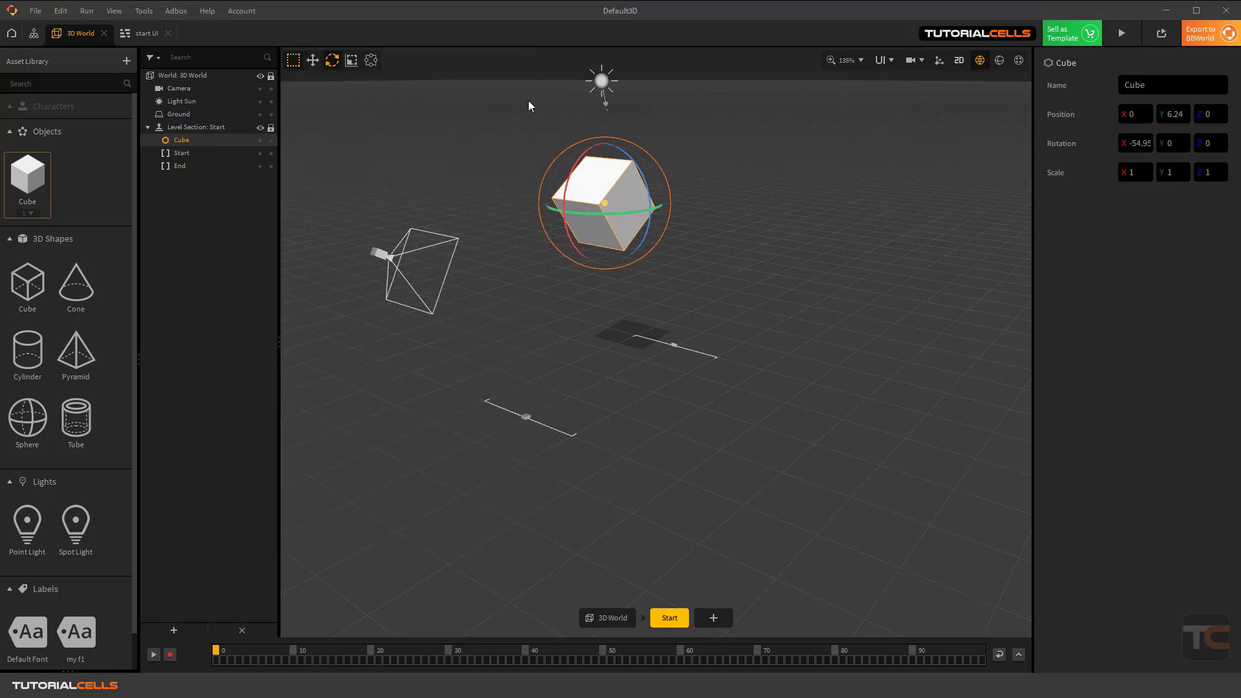
{"action": "left_click", "coordinate": [134, 33]}
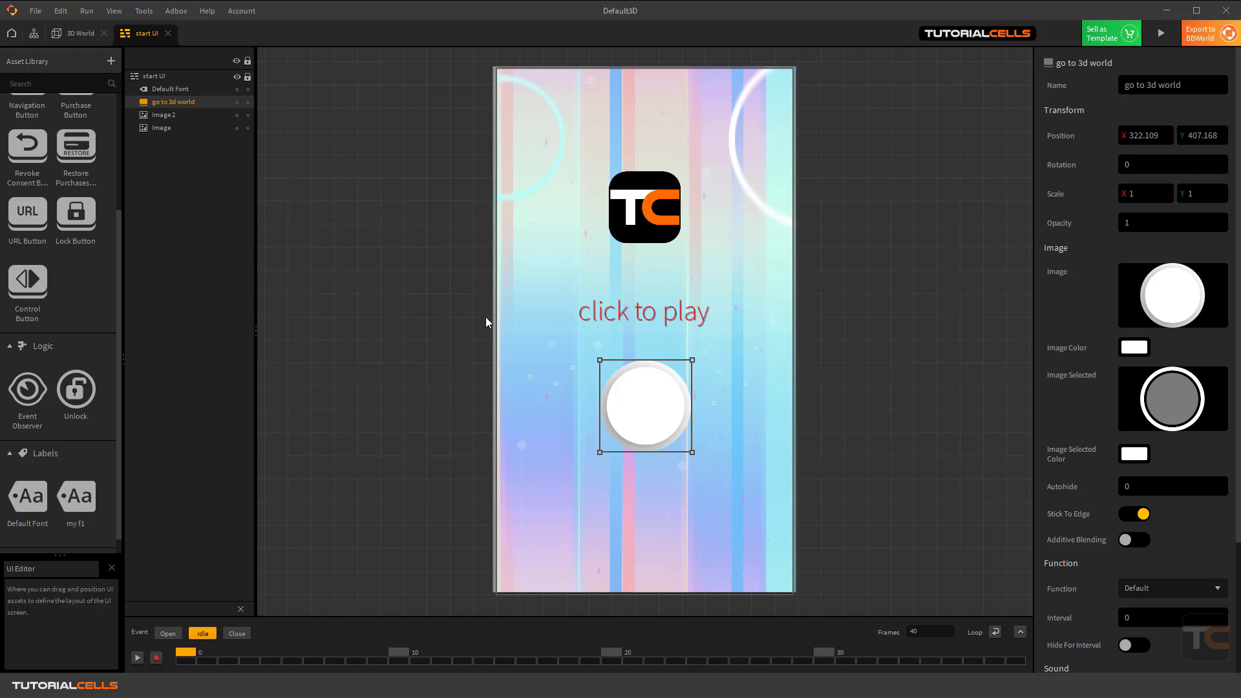
Open the mind map and set the 3D World's gravity to X 5 and Y 0.
{"action": "left_click", "coordinate": [34, 33]}
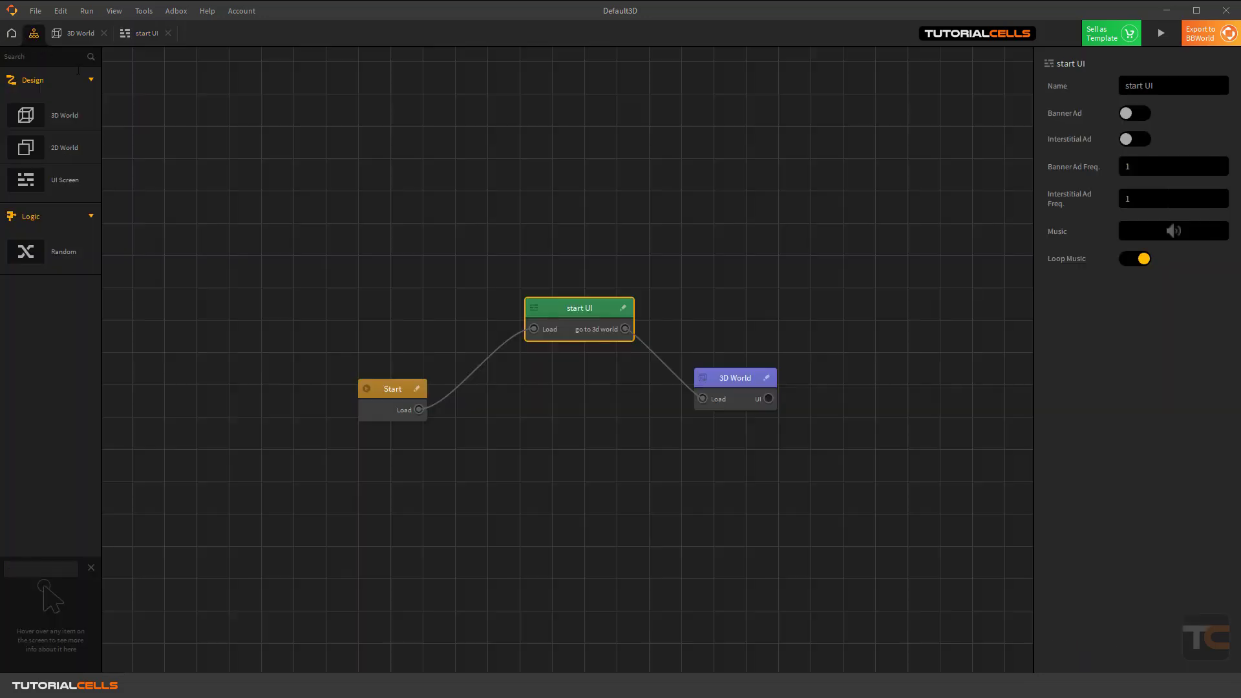
{"action": "left_click", "coordinate": [716, 381]}
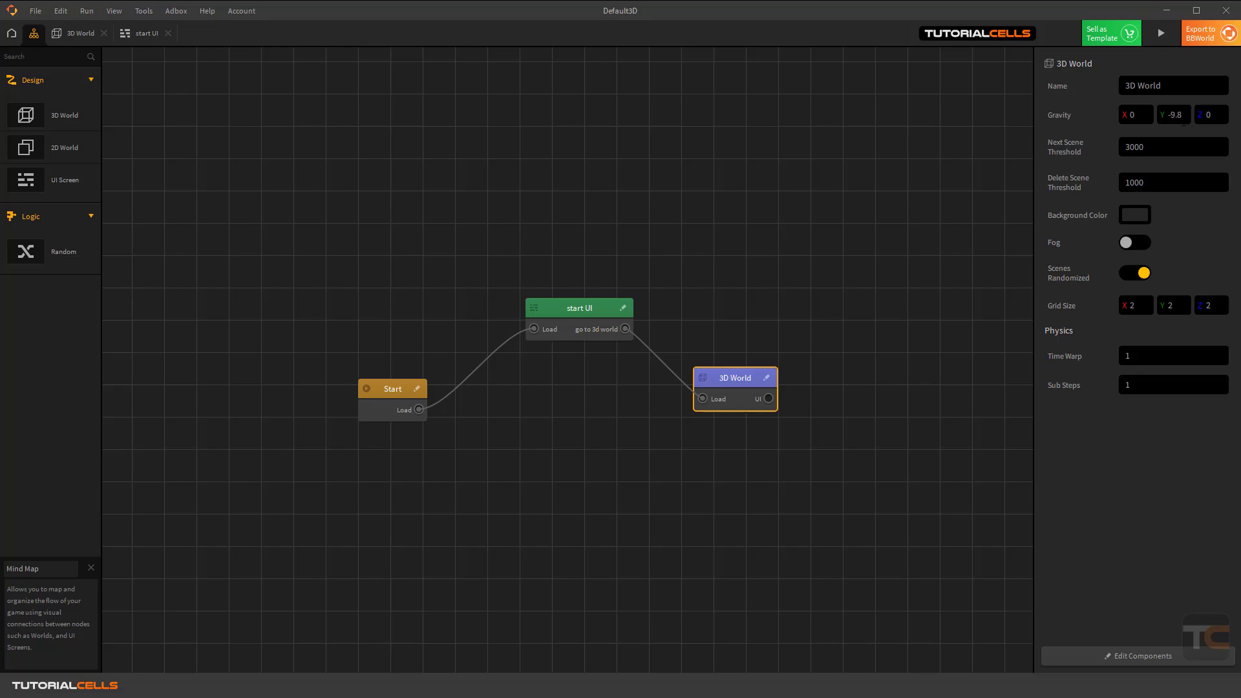
{"action": "left_click_drag", "start_coordinate": [1182, 115], "coordinate": [1171, 120]}
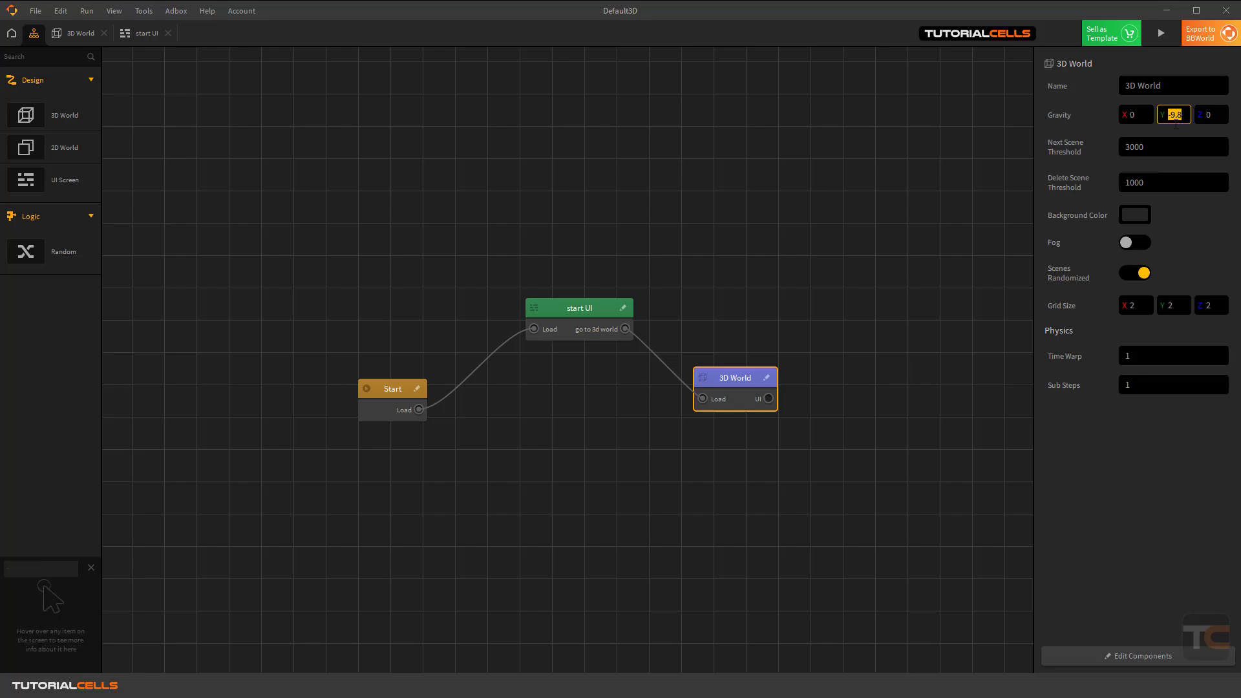
{"action": "left_click", "coordinate": [1209, 119]}
{"action": "left_click", "coordinate": [1123, 122]}
{"action": "key", "text": "Tab"}
{"action": "key", "text": "BackSpace"}
{"action": "type", "text": "0"}
{"action": "key", "text": "shift+Tab"}
{"action": "type", "text": "5"}
{"action": "key", "text": "Return"}
Preview the game through the start button to see how the sideways gravity affects the cube.
{"action": "left_click", "coordinate": [1162, 33]}
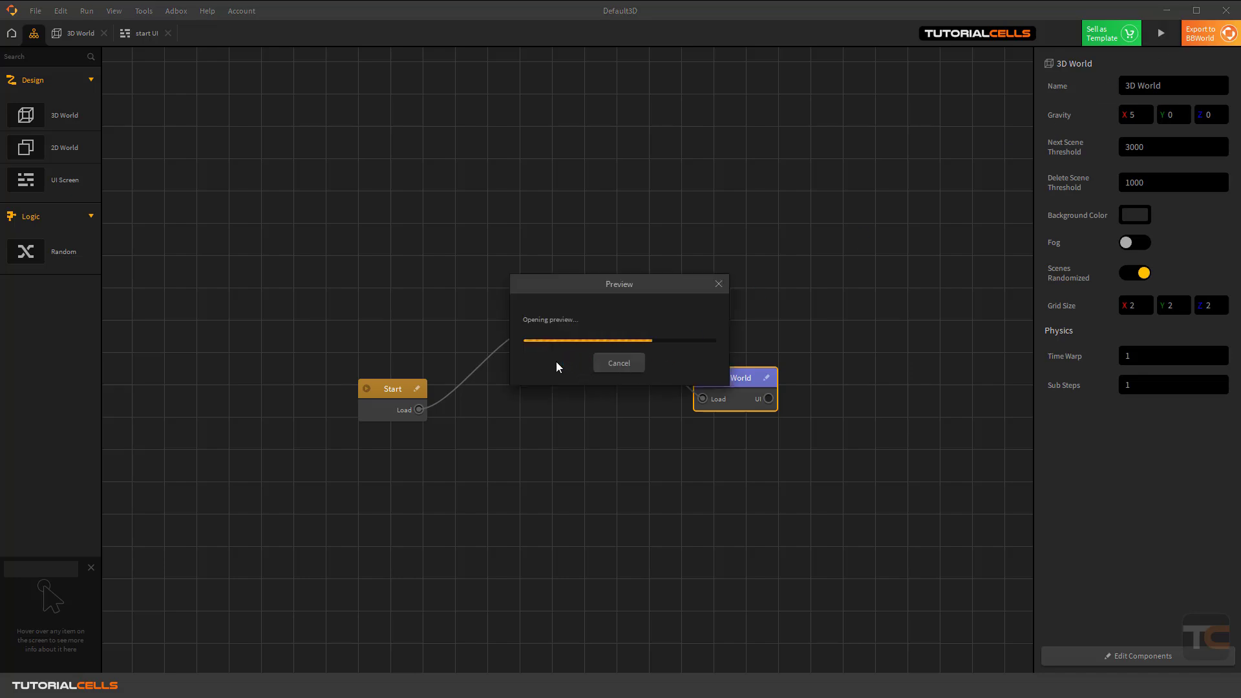
{"action": "left_click", "coordinate": [410, 383]}
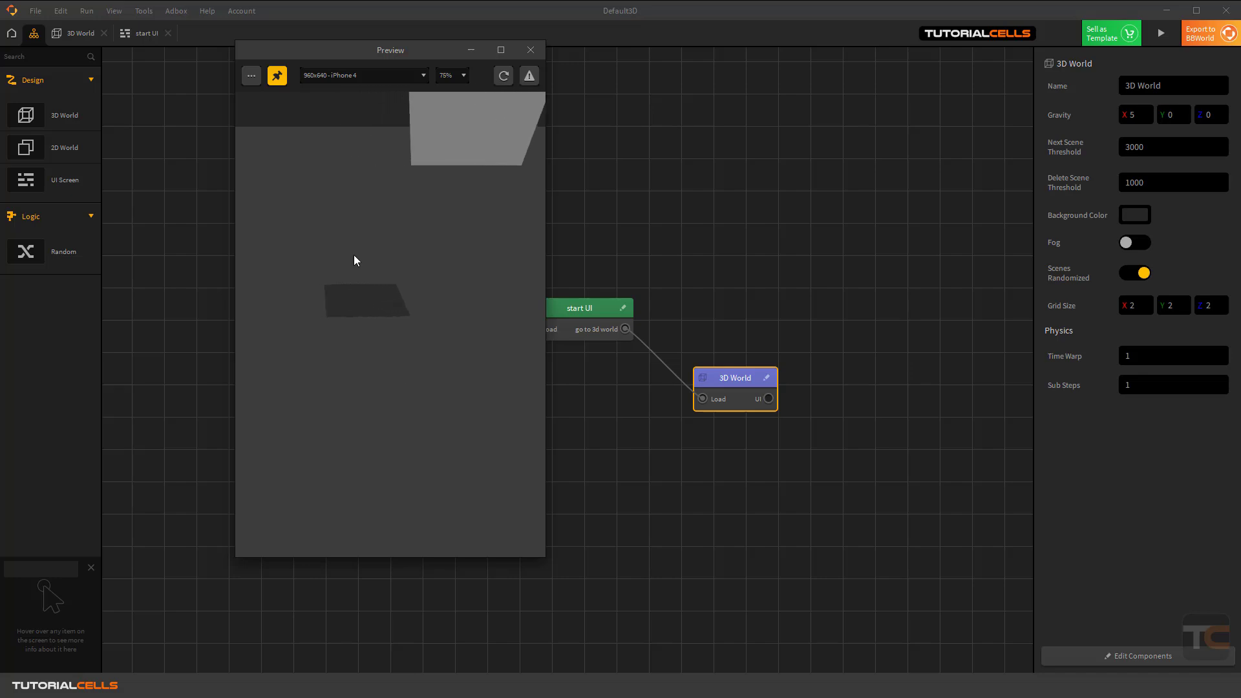
{"action": "left_click", "coordinate": [531, 50]}
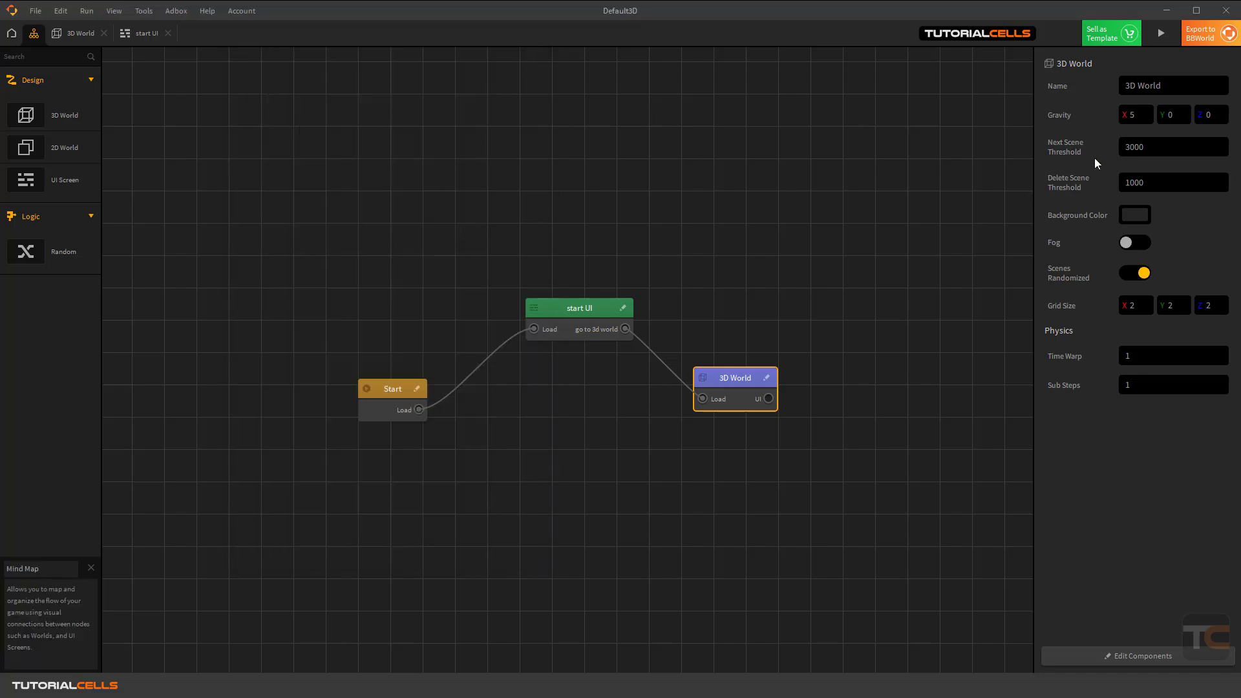
Set the 3D World's gravity back to X 0 and Y -9.8.
{"action": "left_click", "coordinate": [1137, 115]}
{"action": "type", "text": "0"}
{"action": "key", "text": "Return"}
{"action": "left_click", "coordinate": [1174, 115]}
{"action": "type", "text": "-9.8"}
{"action": "key", "text": "Return"}
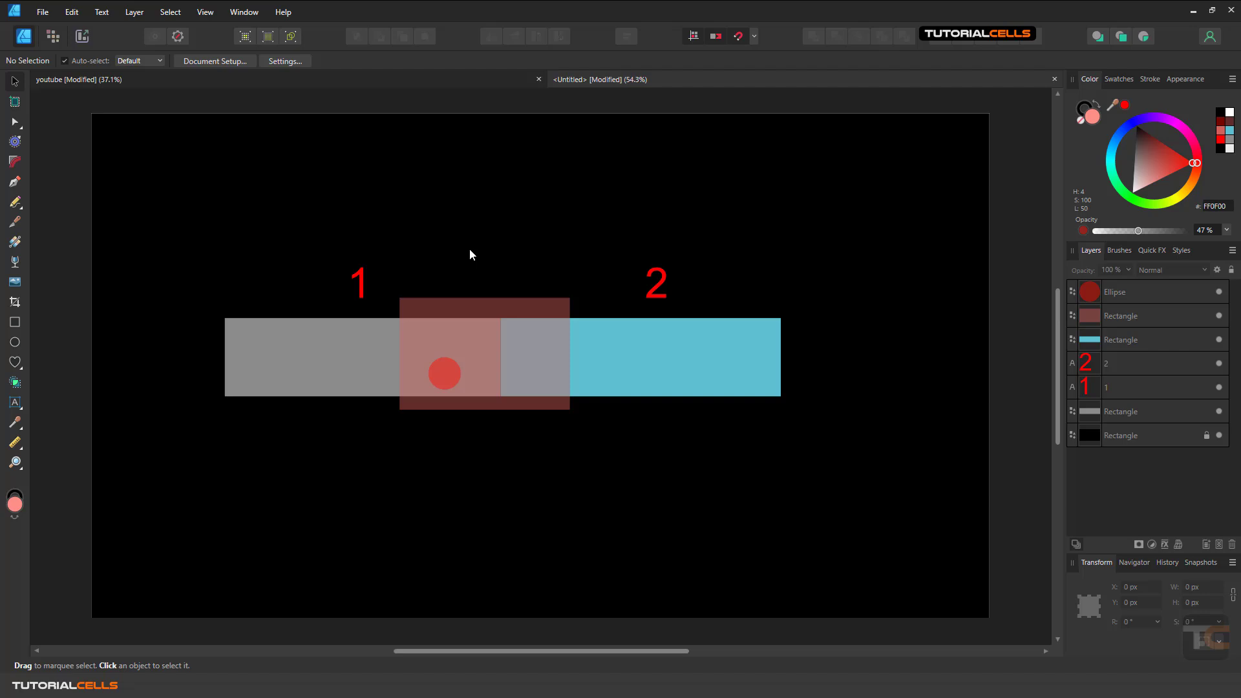
Switch to the Affinity Designer diagram and move the red circle onto the grey bar's lower edge, at about X 938, Y 714.5 px.
{"action": "scroll", "coordinate": [543, 292], "scroll_direction": "up", "scroll_amount": 1, "text": "ctrl"}
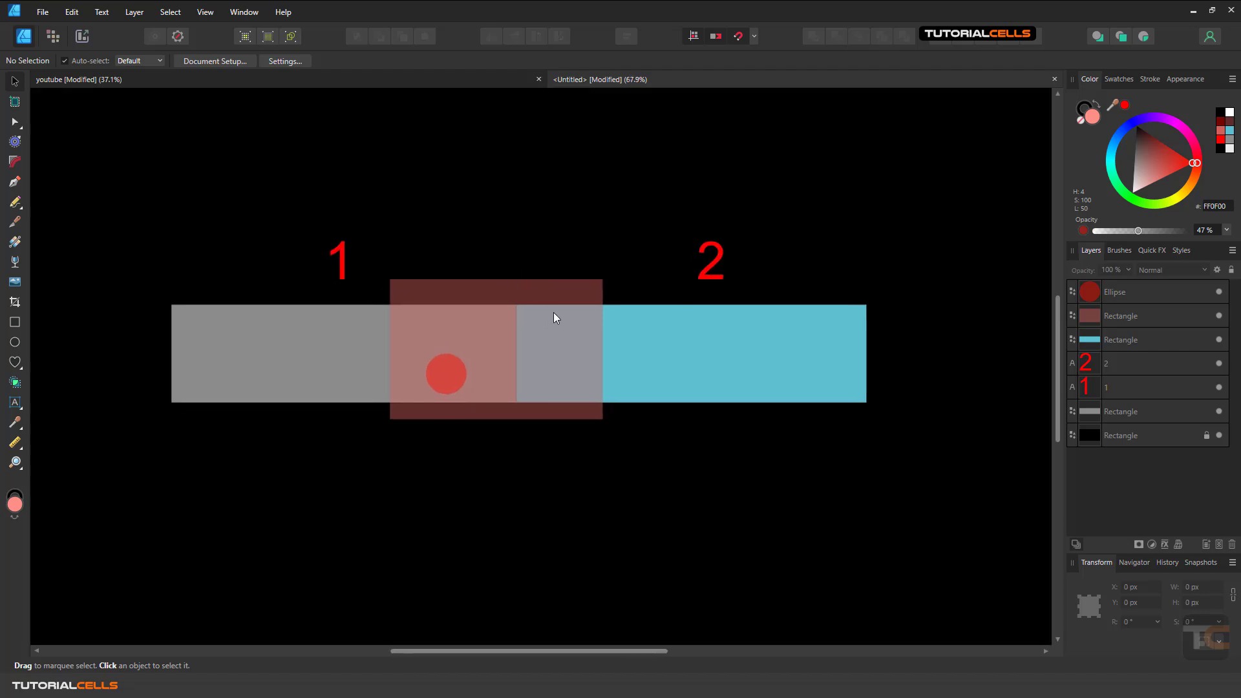
{"action": "scroll", "coordinate": [559, 293], "scroll_direction": "up", "scroll_amount": 1, "text": "ctrl"}
{"action": "scroll", "coordinate": [420, 317], "scroll_direction": "down", "scroll_amount": 1, "text": "ctrl"}
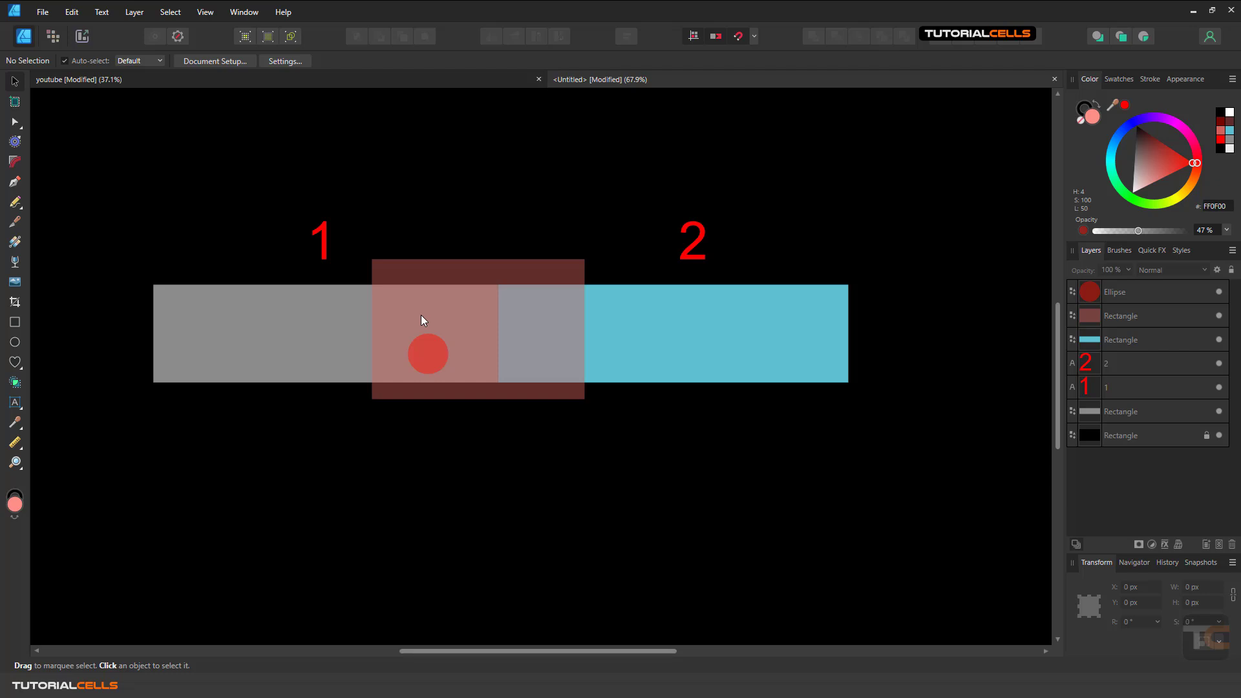
{"action": "scroll", "coordinate": [421, 320], "scroll_direction": "up", "scroll_amount": 1, "text": "ctrl"}
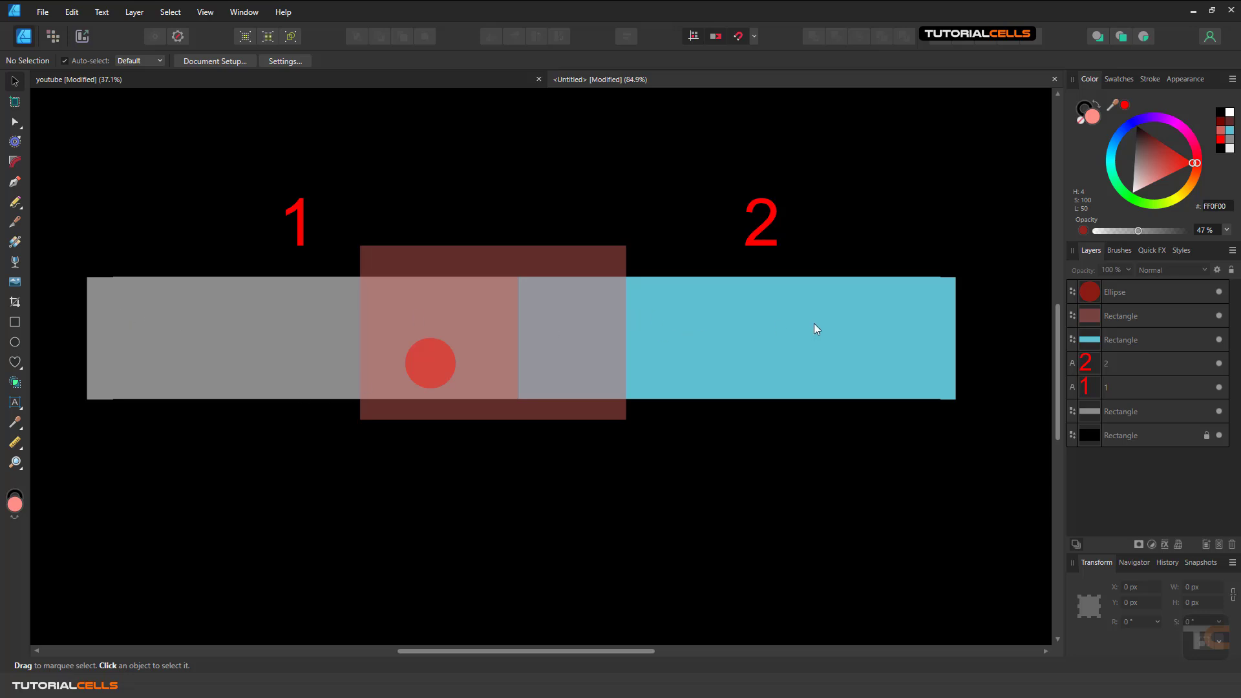
{"action": "left_click_drag", "start_coordinate": [444, 378], "coordinate": [439, 382]}
{"action": "left_click", "coordinate": [479, 269]}
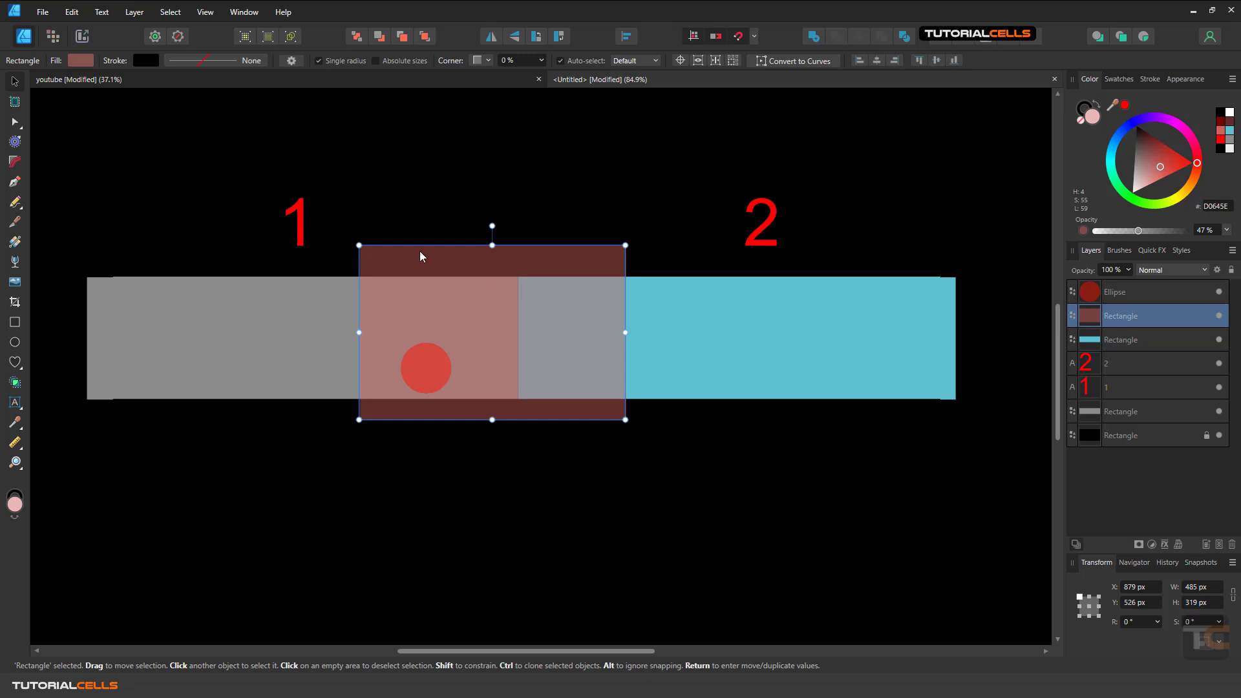
{"action": "left_click", "coordinate": [432, 373]}
{"action": "mouse_move", "coordinate": [426, 379]}
{"action": "left_mouse_down"}
{"action": "mouse_move", "coordinate": [192, 383]}
{"action": "mouse_move", "coordinate": [579, 383]}
{"action": "mouse_move", "coordinate": [420, 388]}
{"action": "mouse_move", "coordinate": [413, 378]}
{"action": "left_mouse_up"}
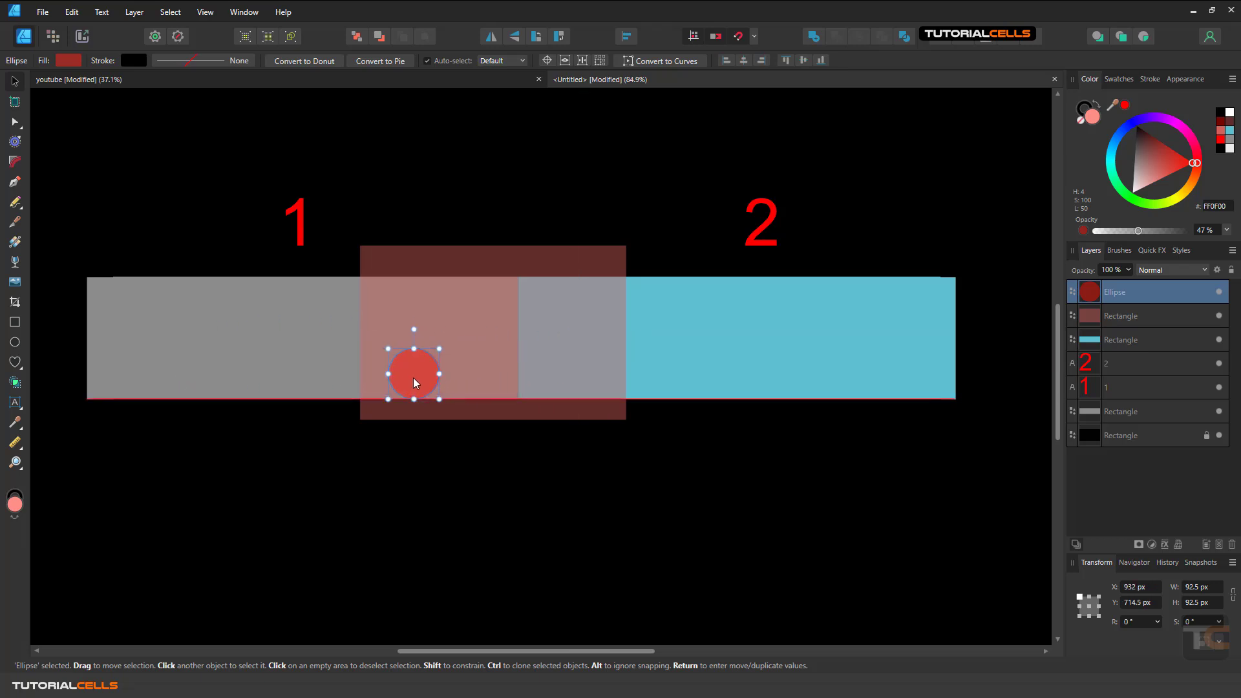
{"action": "left_click", "coordinate": [543, 263]}
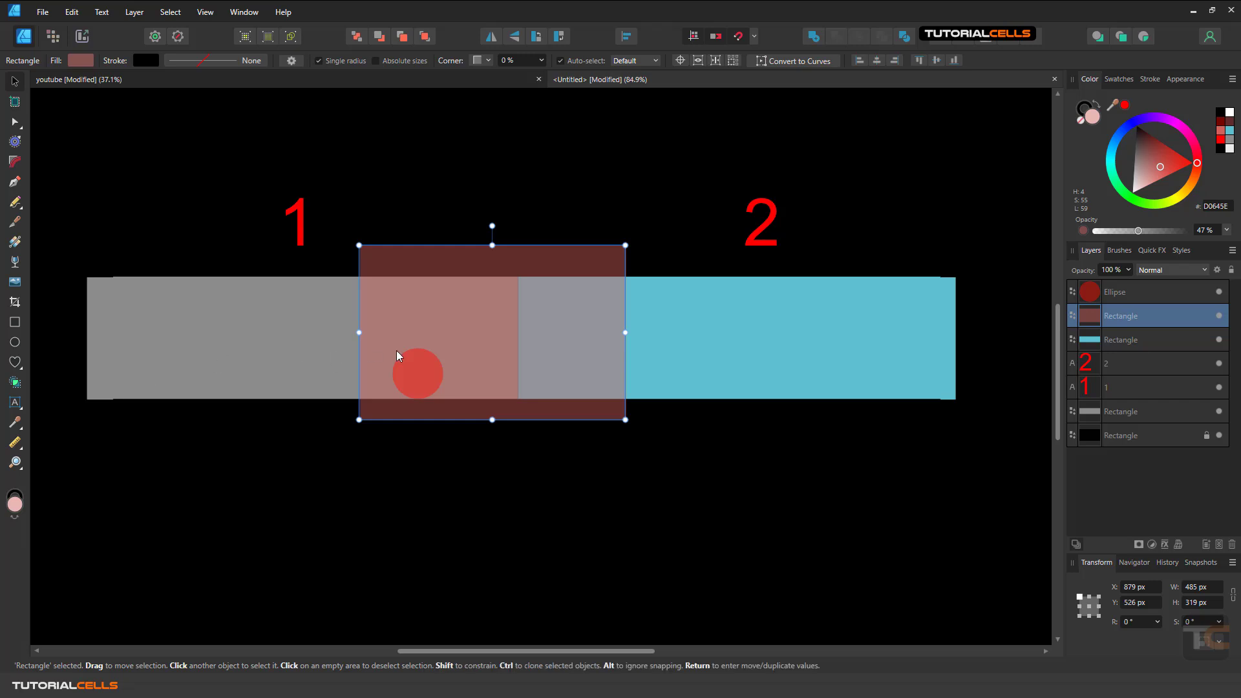
{"action": "left_click", "coordinate": [410, 384]}
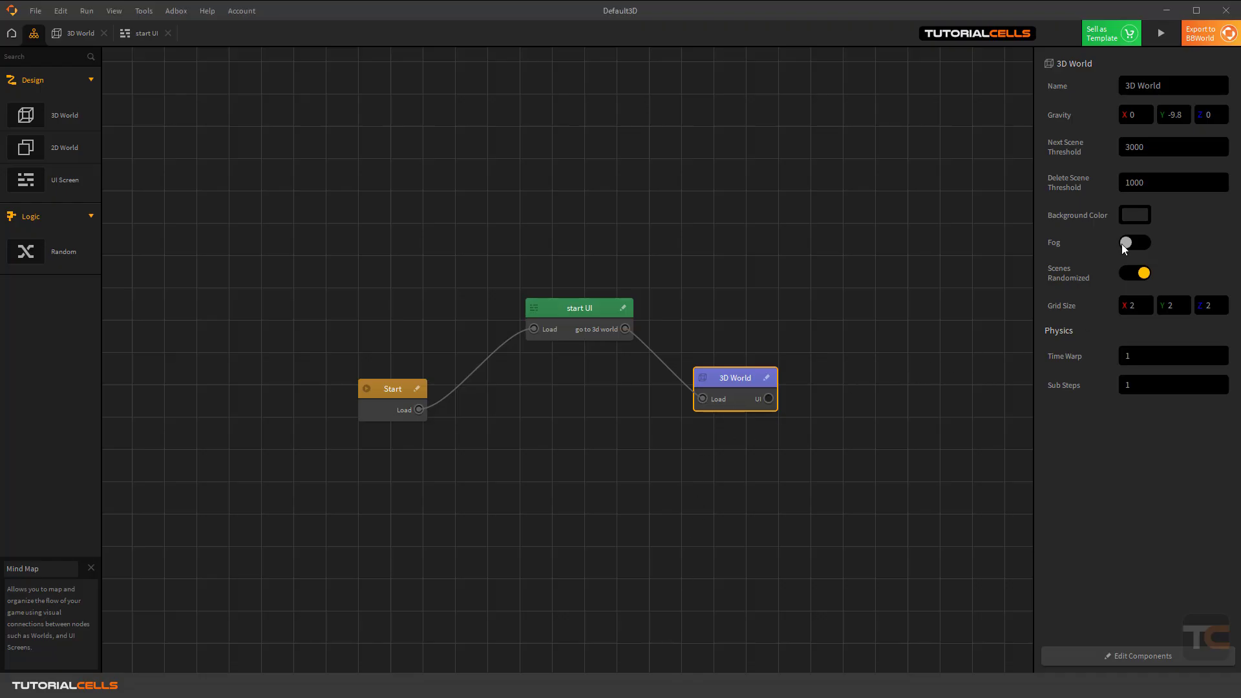
Return to Buildbox and review the 3D World's Next Scene Threshold and Delete Scene Threshold.
{"action": "left_click", "coordinate": [1135, 147]}
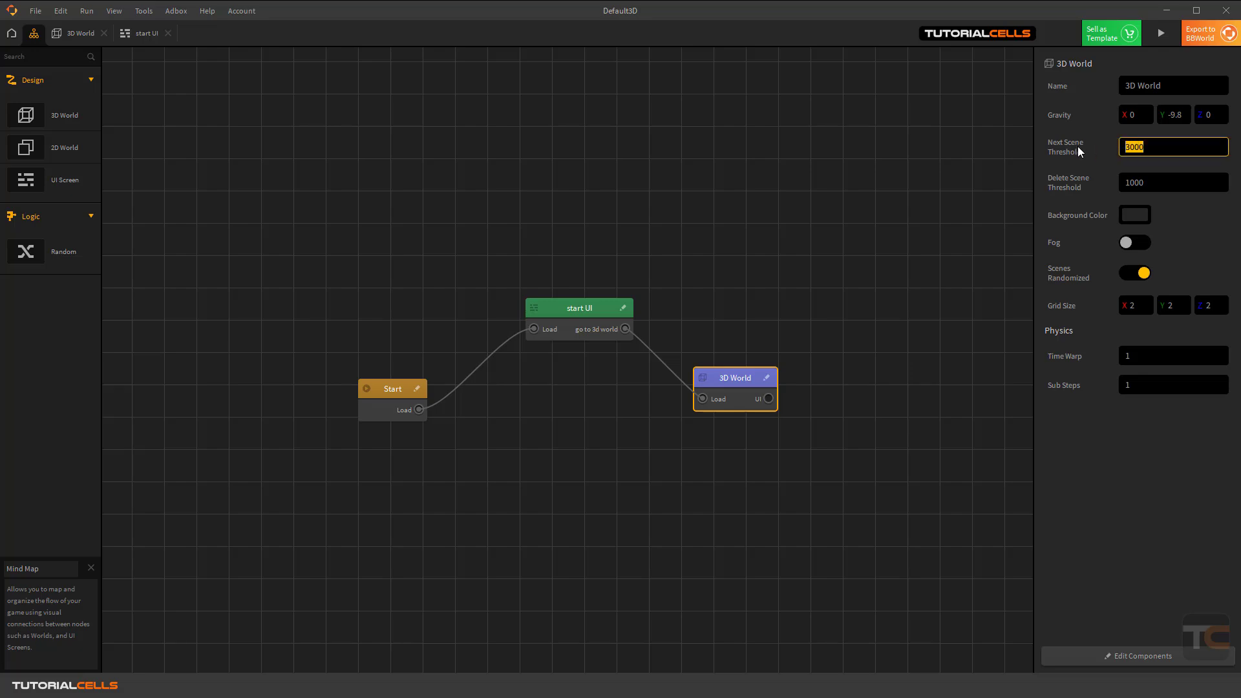
{"action": "key", "text": "Tab"}
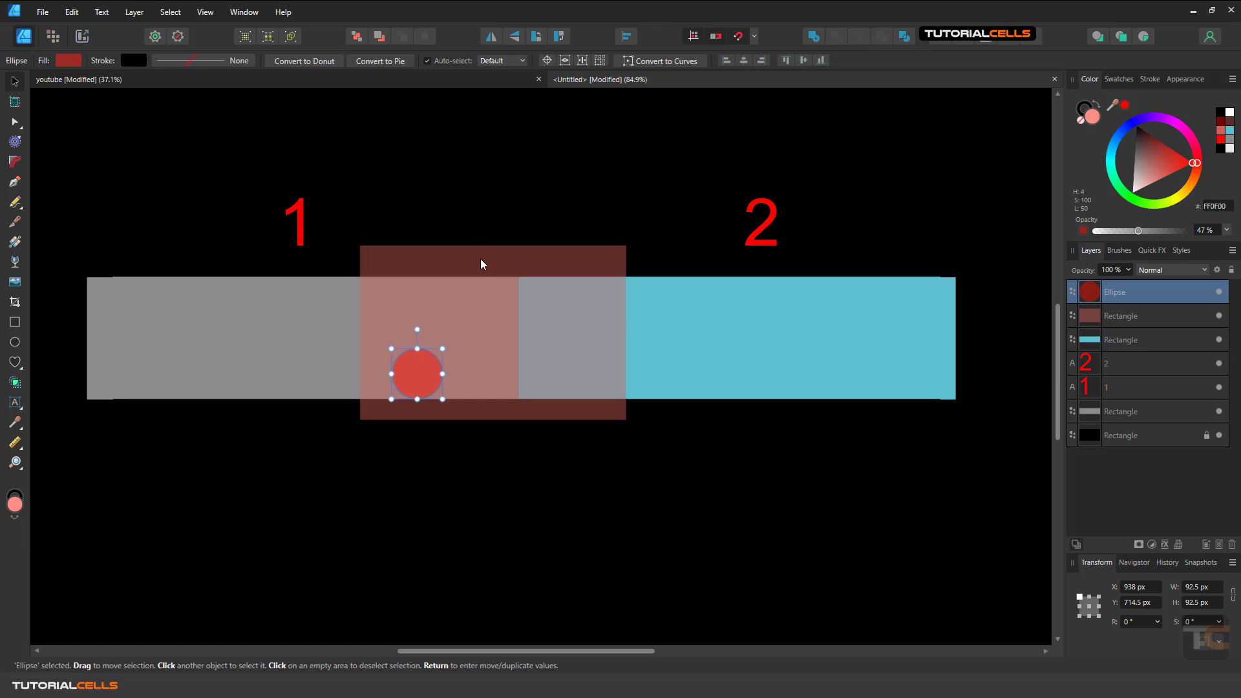
In the Affinity Designer diagram, shift the circle and the translucent red rectangle together toward the blue bar, to about X 1002 px.
{"action": "left_click", "coordinate": [479, 258], "text": "shift"}
{"action": "left_click_drag", "start_coordinate": [474, 333], "coordinate": [562, 334]}
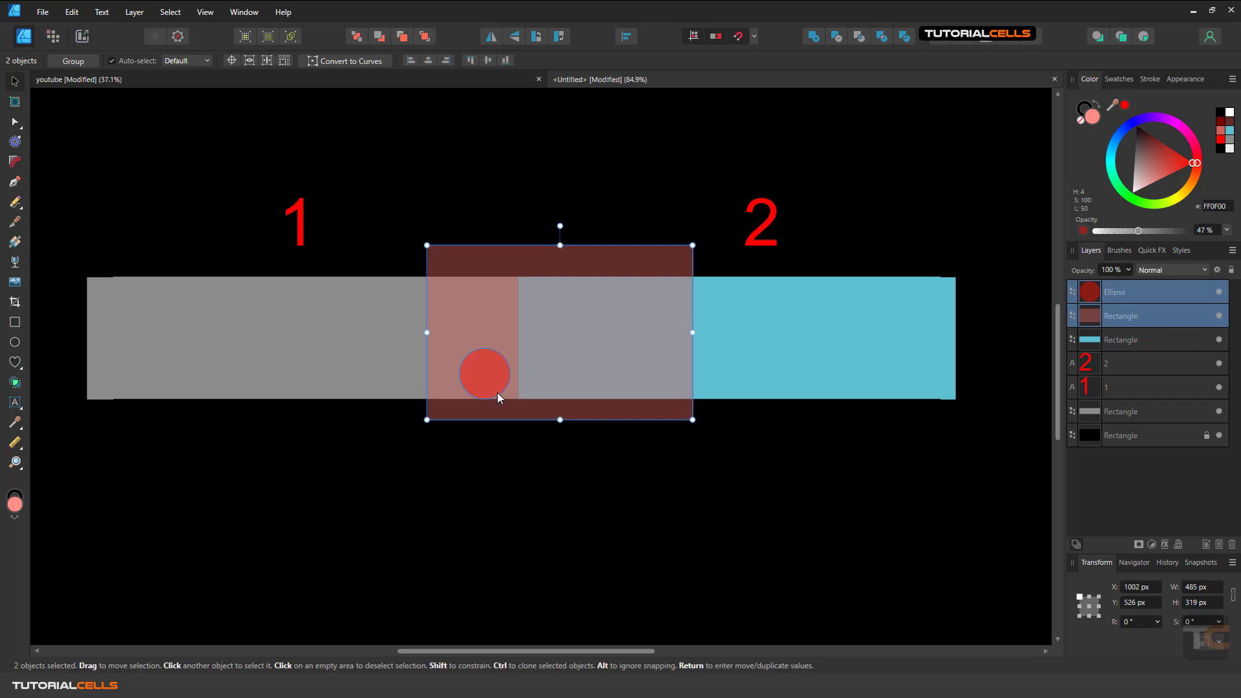
{"action": "scroll", "coordinate": [638, 355], "scroll_direction": "down", "scroll_amount": 5, "text": "ctrl"}
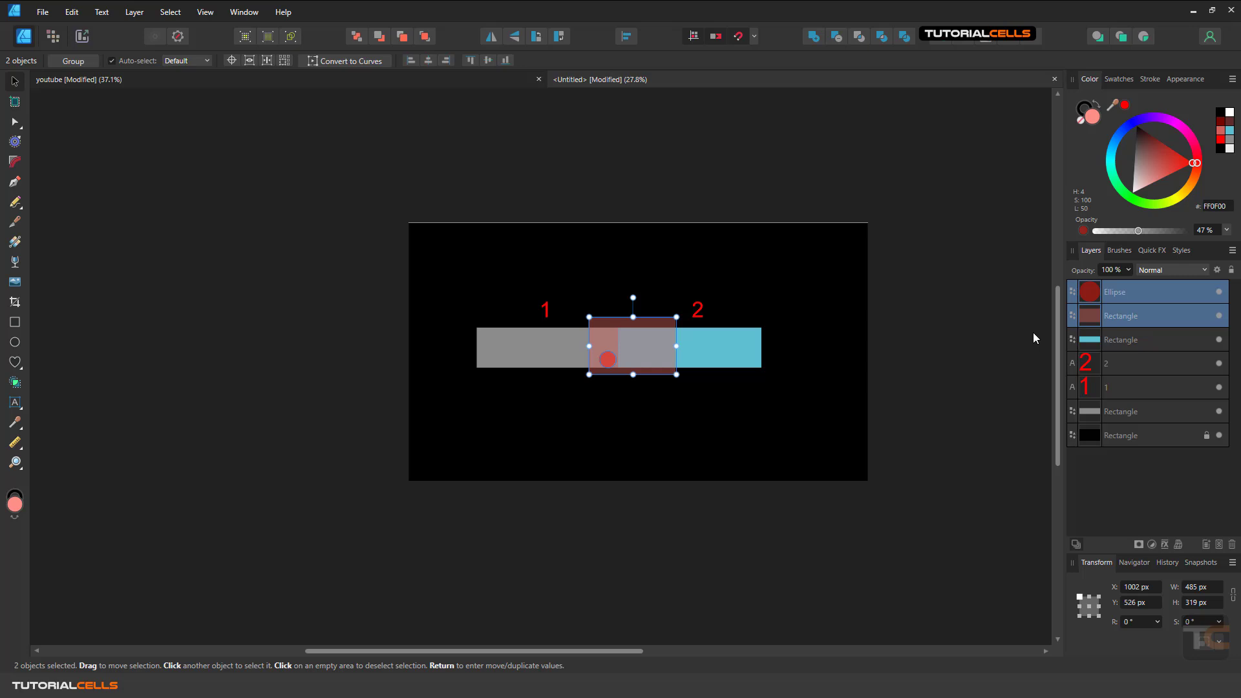
{"action": "scroll", "coordinate": [666, 351], "scroll_direction": "up", "scroll_amount": 4, "text": "ctrl"}
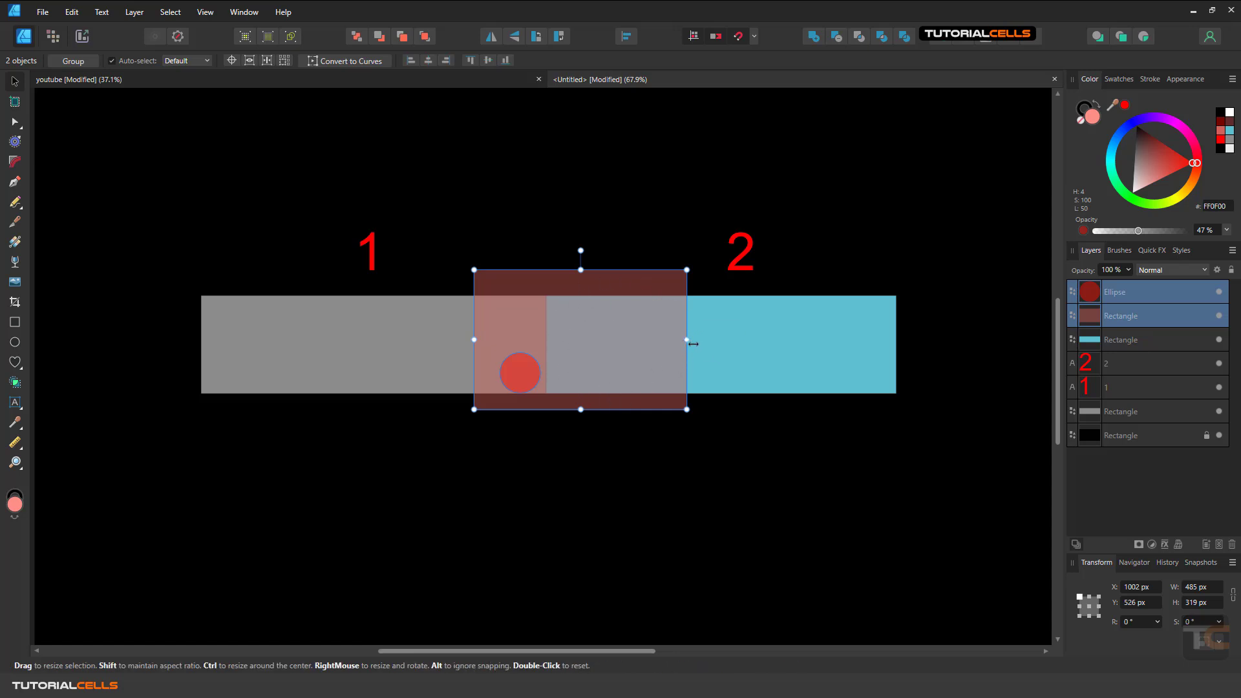
Resize only the translucent red rectangle, narrowing it to about 278 px and widening it further over the blue bar.
{"action": "left_click_drag", "start_coordinate": [693, 344], "coordinate": [712, 343]}
{"action": "key", "text": "ctrl+z"}
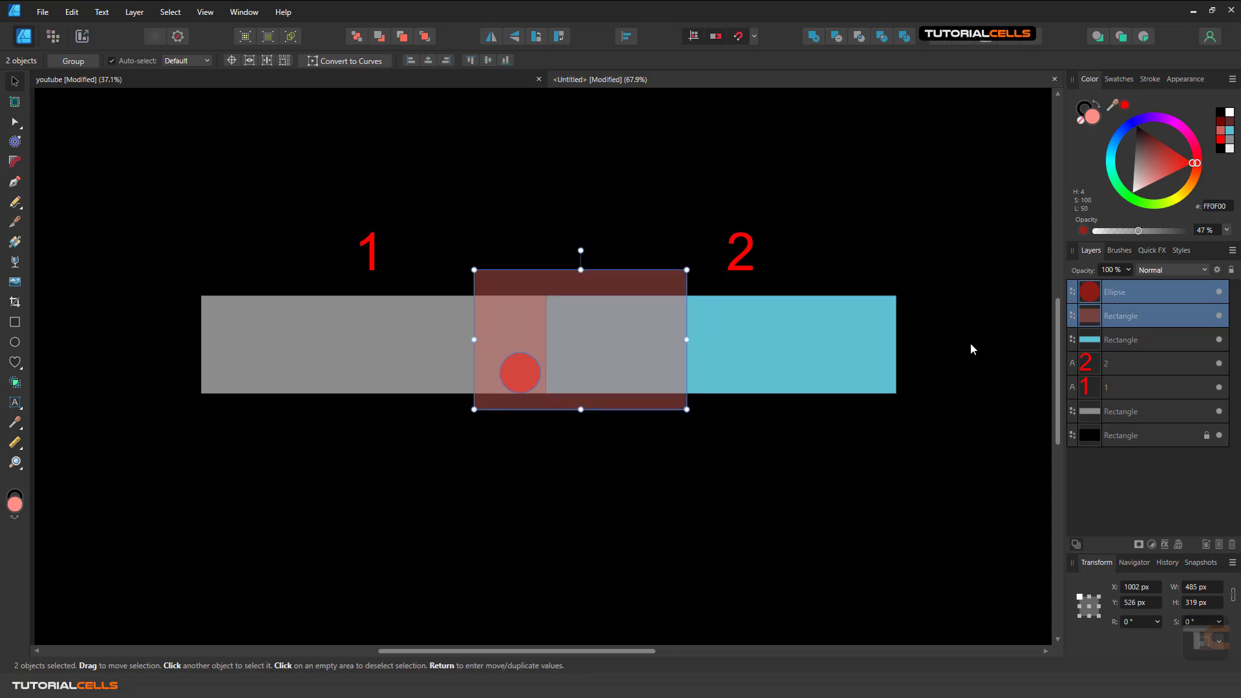
{"action": "left_click", "coordinate": [1099, 317]}
{"action": "left_click_drag", "start_coordinate": [687, 339], "coordinate": [600, 346]}
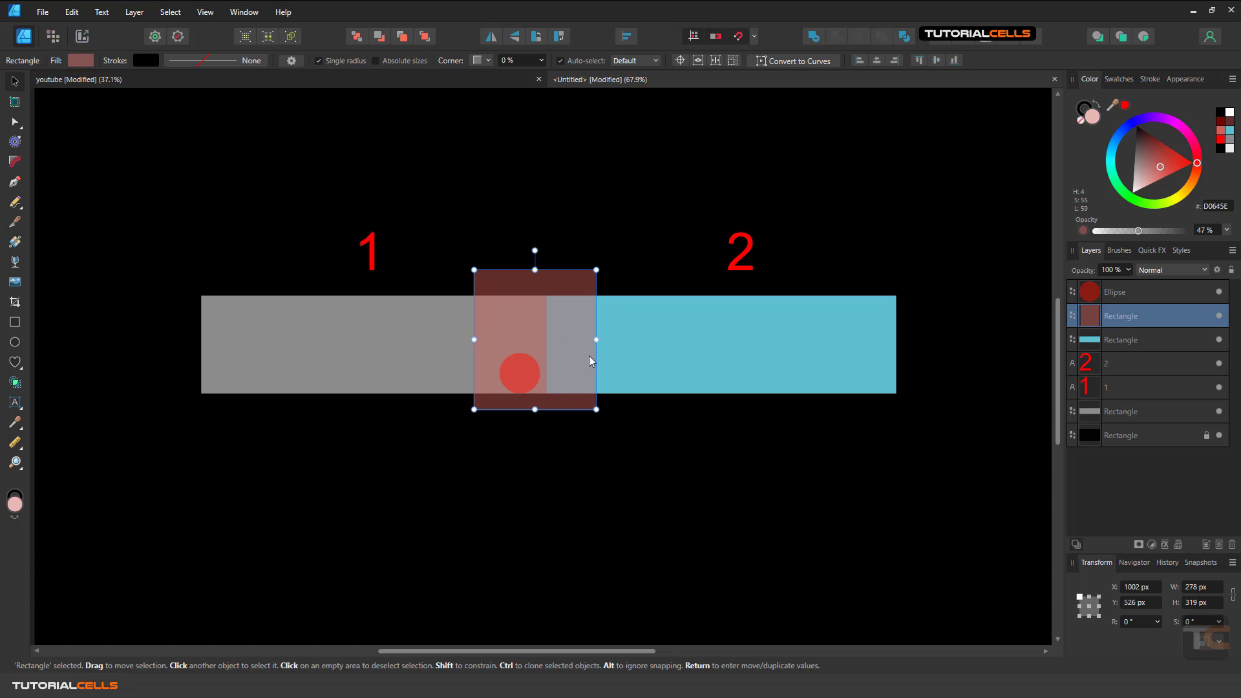
{"action": "left_click_drag", "start_coordinate": [596, 339], "coordinate": [728, 339]}
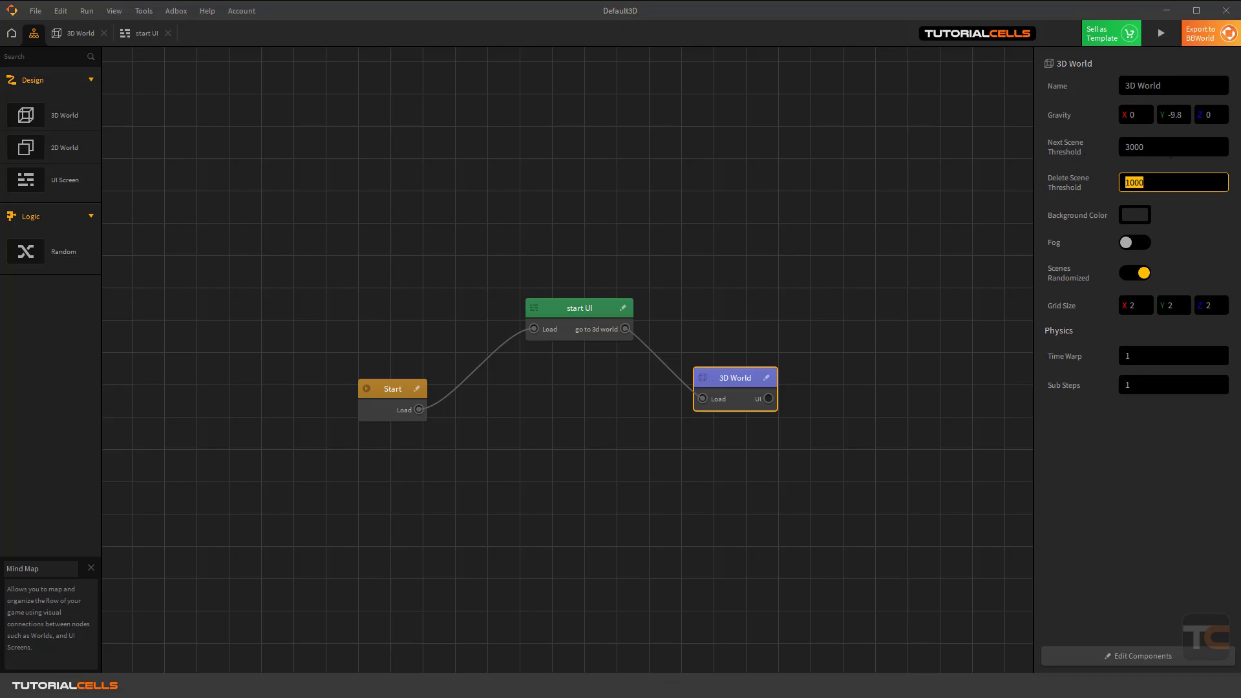
Back in Buildbox, set the 3D World's background color to dark green #042511.
{"action": "left_click", "coordinate": [1171, 150]}
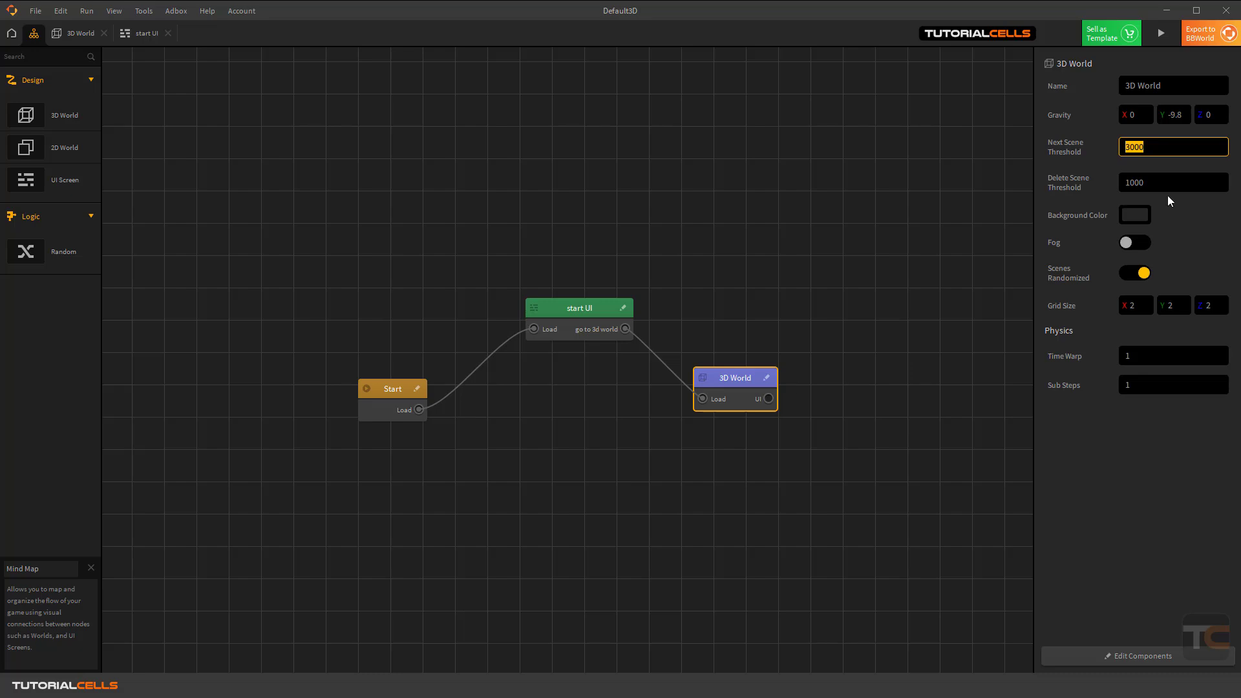
{"action": "left_click", "coordinate": [1135, 214]}
{"action": "left_click", "coordinate": [676, 227]}
{"action": "left_click", "coordinate": [688, 227]}
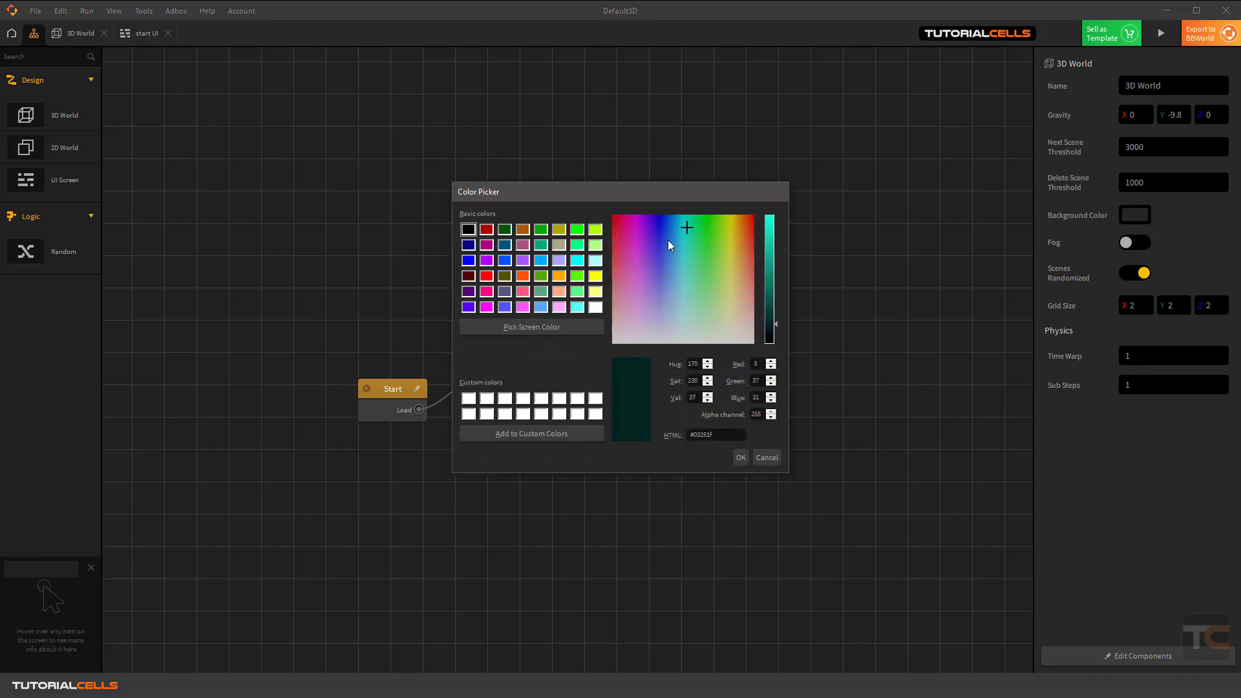
{"action": "left_click", "coordinate": [683, 276]}
{"action": "left_click", "coordinate": [674, 264]}
{"action": "left_click", "coordinate": [697, 231]}
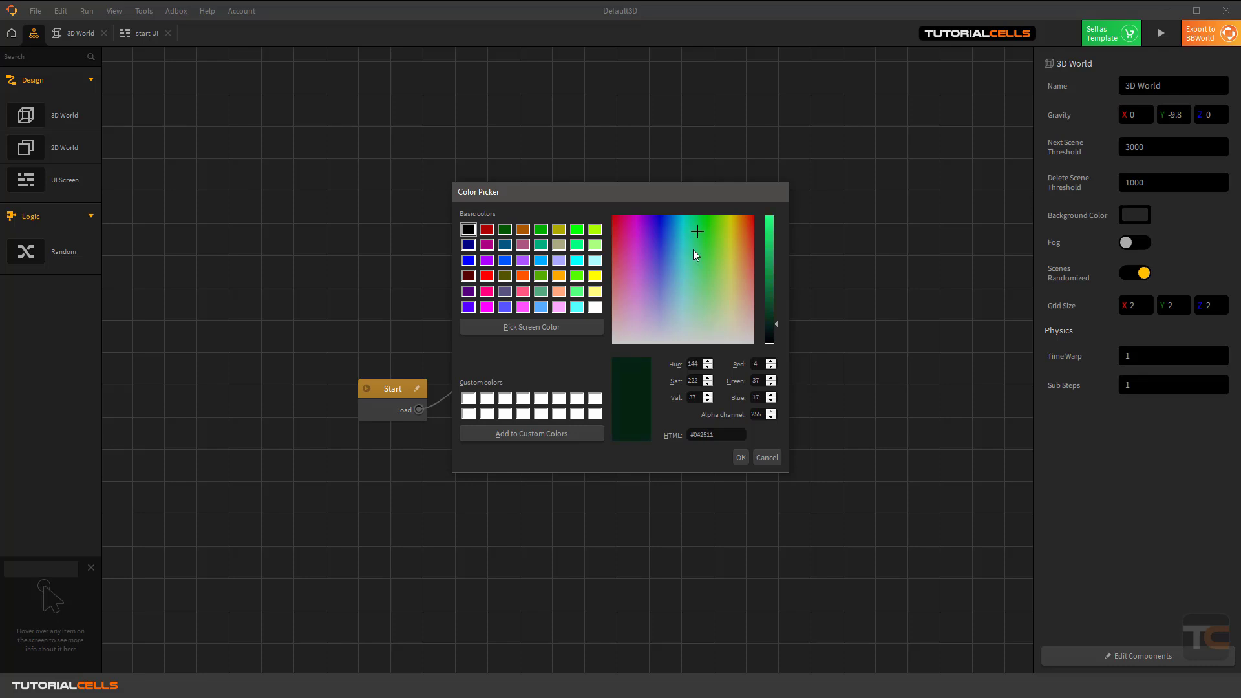
{"action": "left_click", "coordinate": [741, 459]}
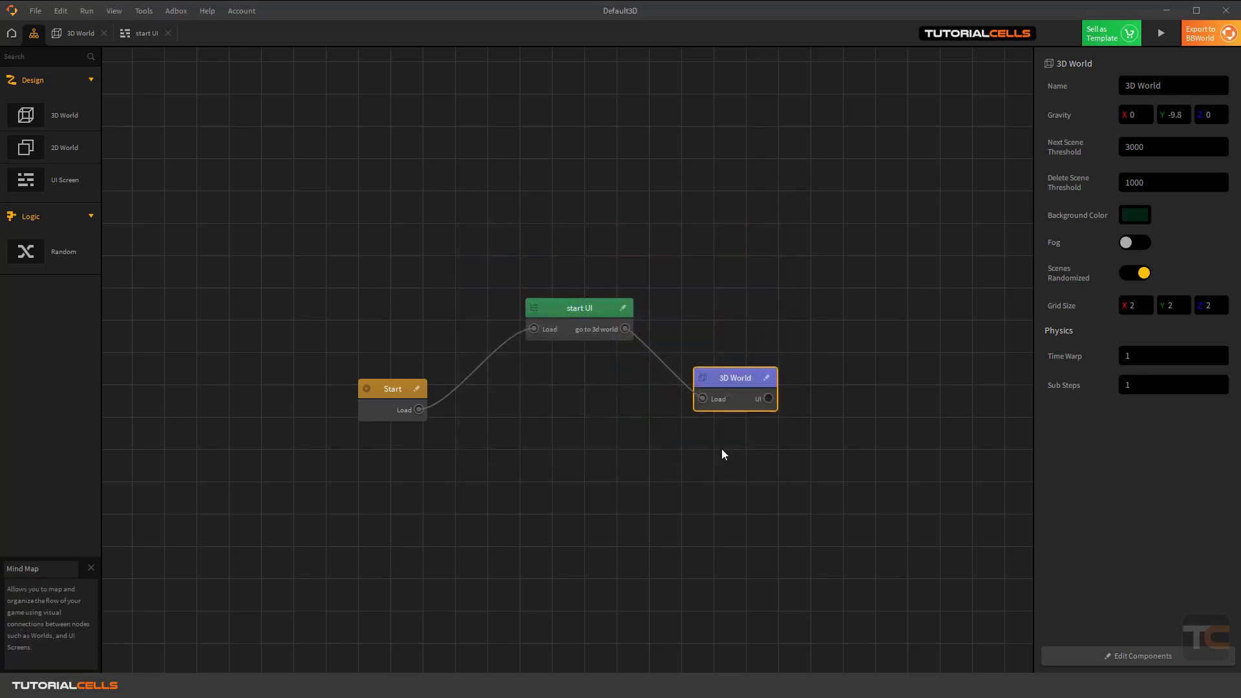
Preview the game through the start button to check the 3D World's green background.
{"action": "left_click", "coordinate": [70, 37]}
{"action": "left_click", "coordinate": [34, 36]}
{"action": "left_click", "coordinate": [1161, 33]}
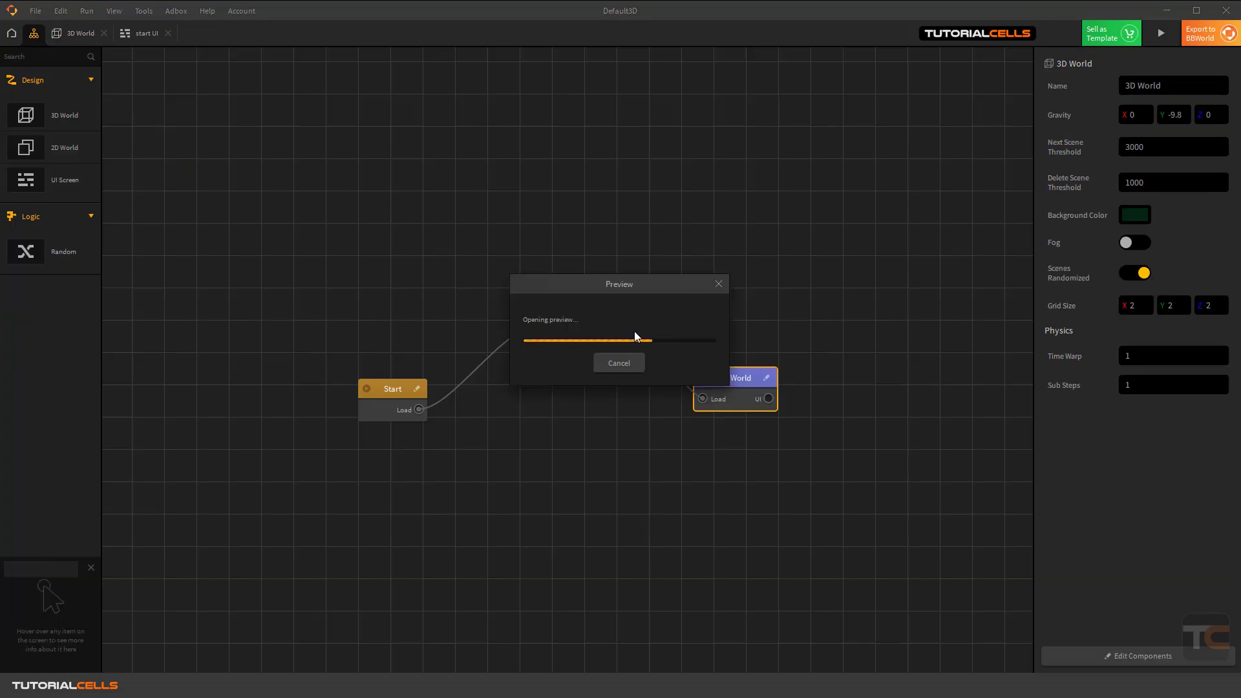
{"action": "left_click", "coordinate": [410, 375]}
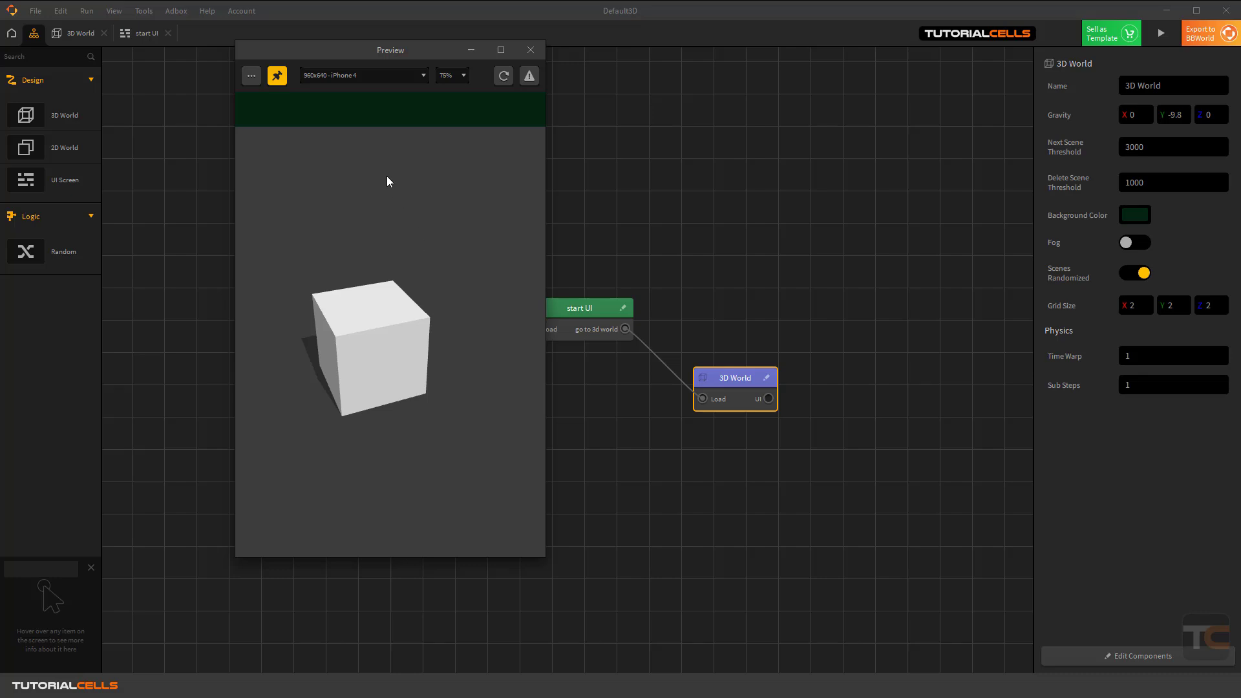
{"action": "left_click", "coordinate": [531, 51]}
Change the 3D World's background color back to a dark neutral grey.
{"action": "left_click", "coordinate": [1130, 220]}
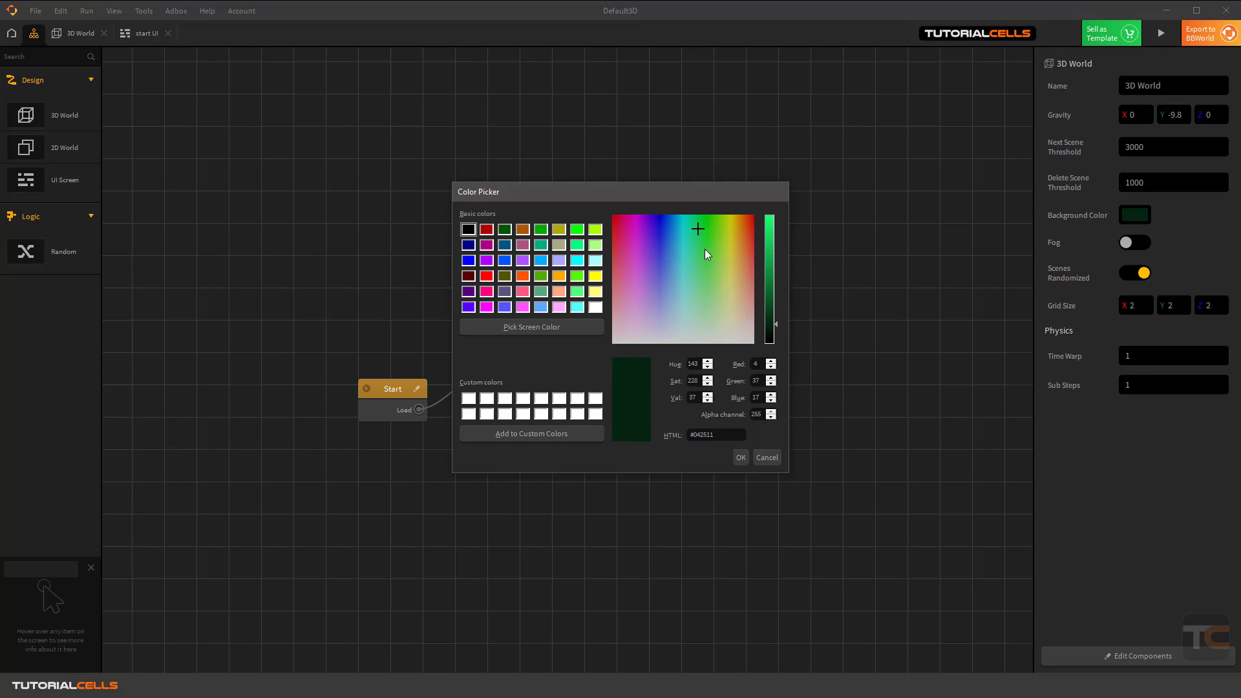
{"action": "left_click_drag", "start_coordinate": [704, 245], "coordinate": [754, 364]}
{"action": "left_click", "coordinate": [741, 460]}
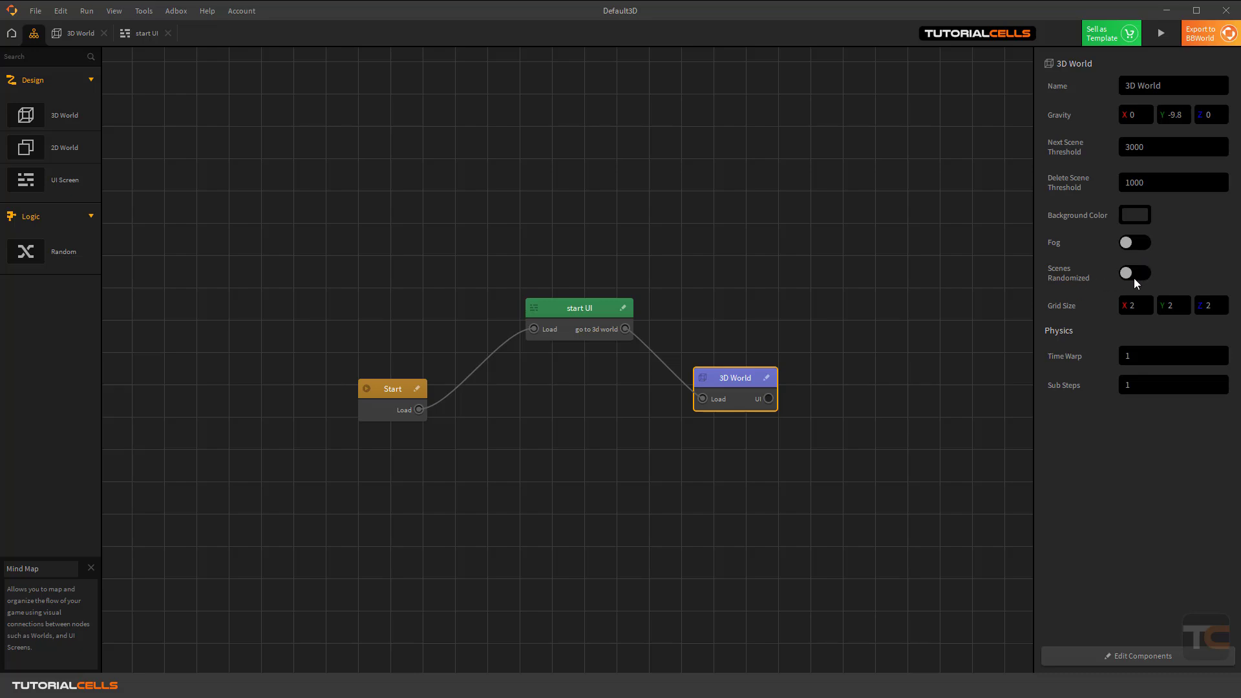
Turn Scenes Randomized on for the 3D World, and check the grid in its scene before returning to the mind map.
{"action": "left_click", "coordinate": [113, 11]}
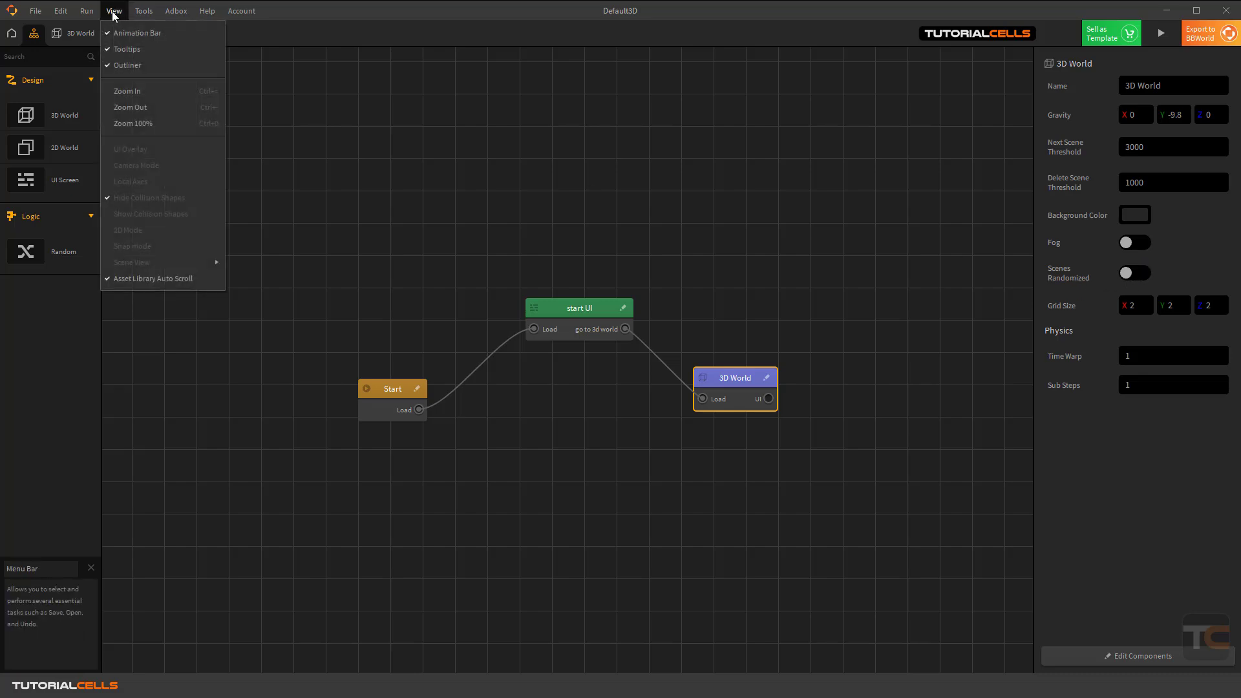
{"action": "left_click", "coordinate": [61, 11]}
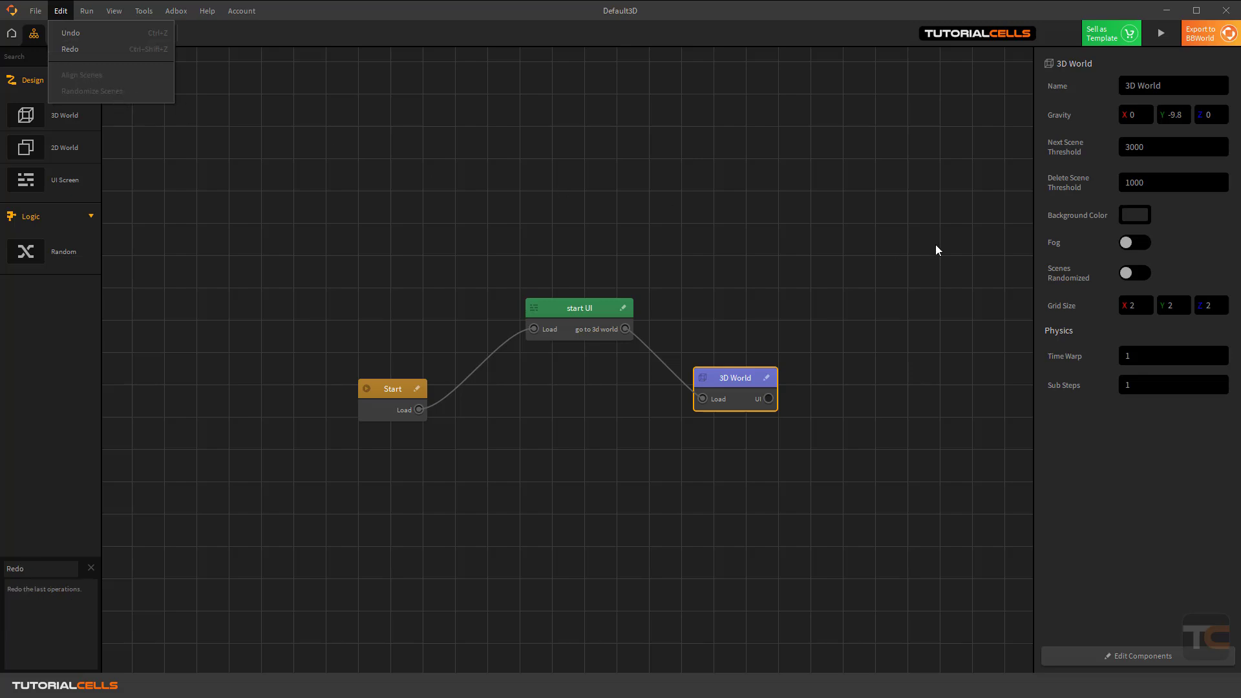
{"action": "left_click", "coordinate": [1131, 273]}
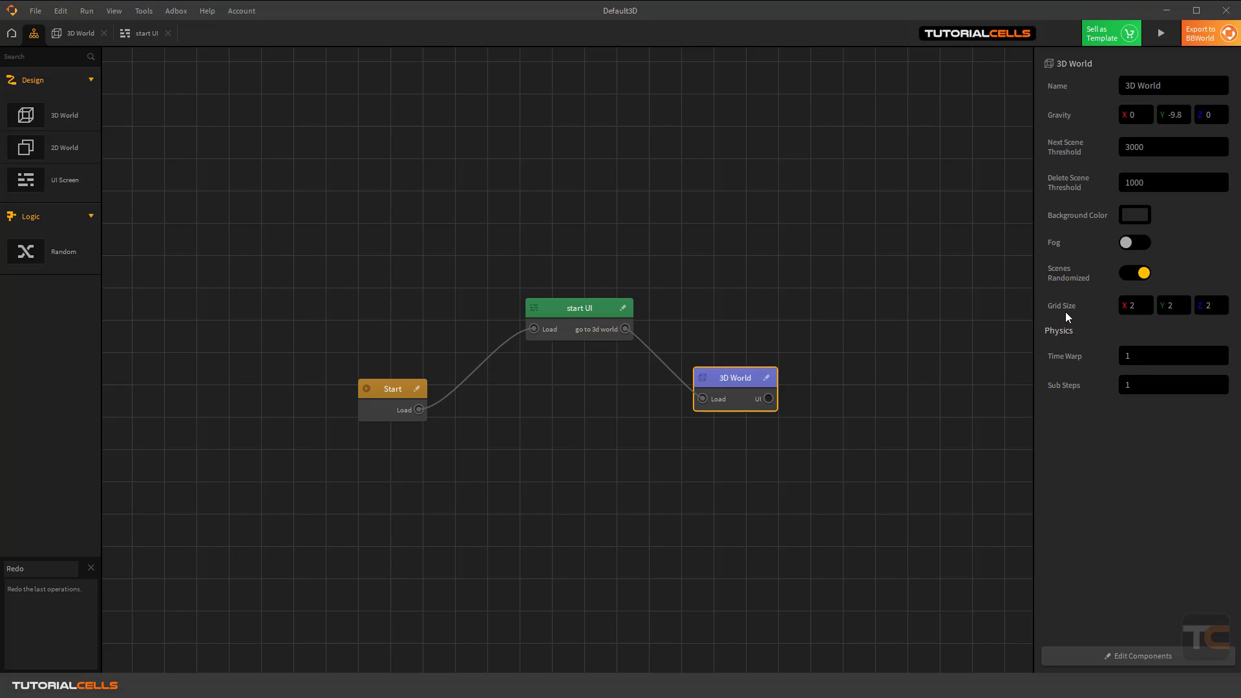
{"action": "left_click", "coordinate": [79, 36]}
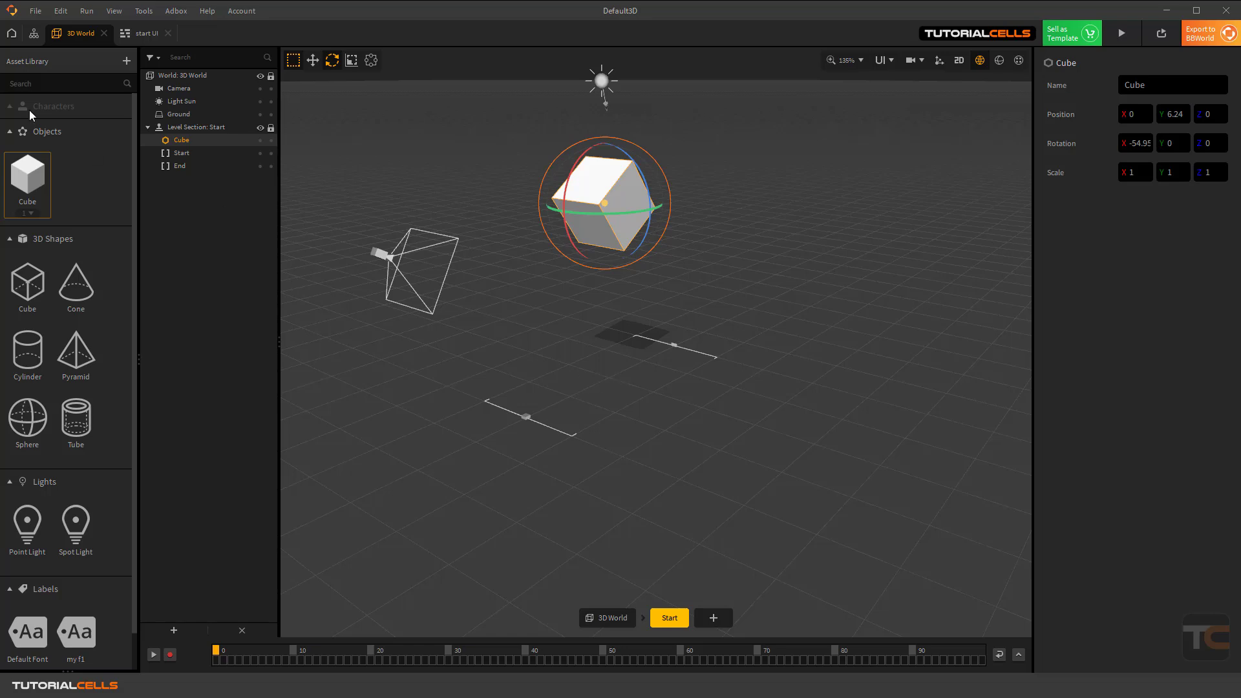
{"action": "left_click", "coordinate": [34, 34]}
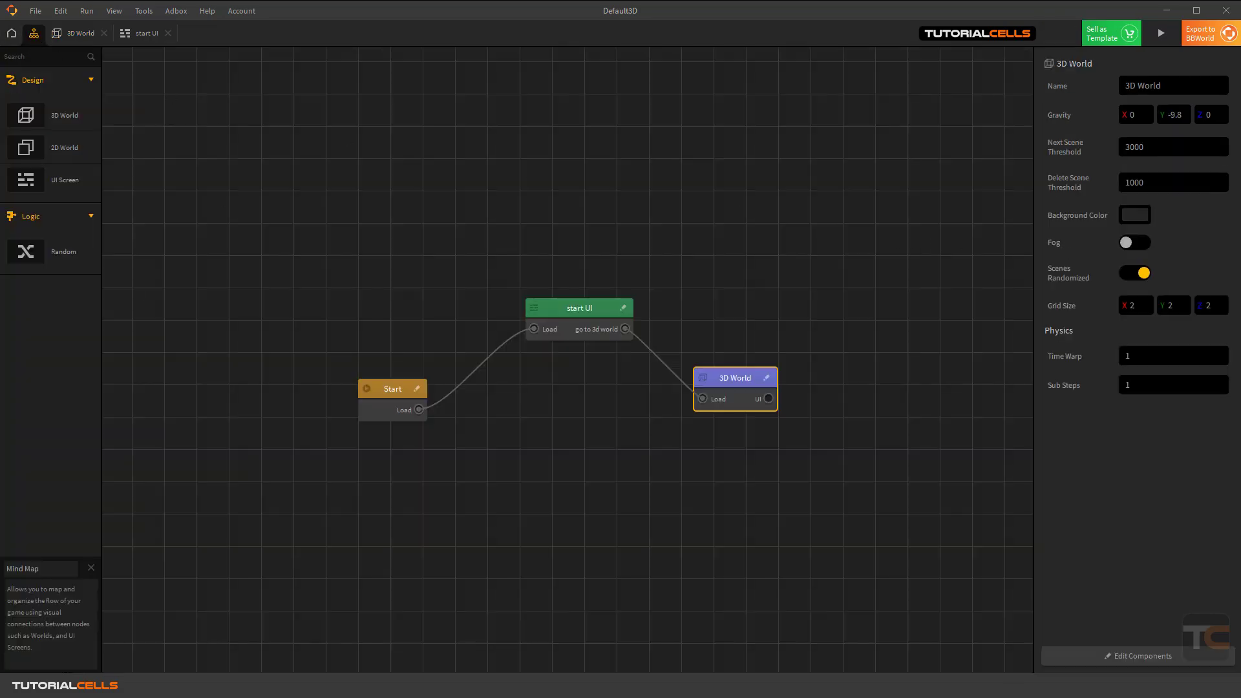
Set the 3D World's Grid Size X to 5, and check the grid in its scene before returning to the mind map.
{"action": "left_click", "coordinate": [1131, 306]}
{"action": "key", "text": "Return"}
{"action": "left_click", "coordinate": [87, 34]}
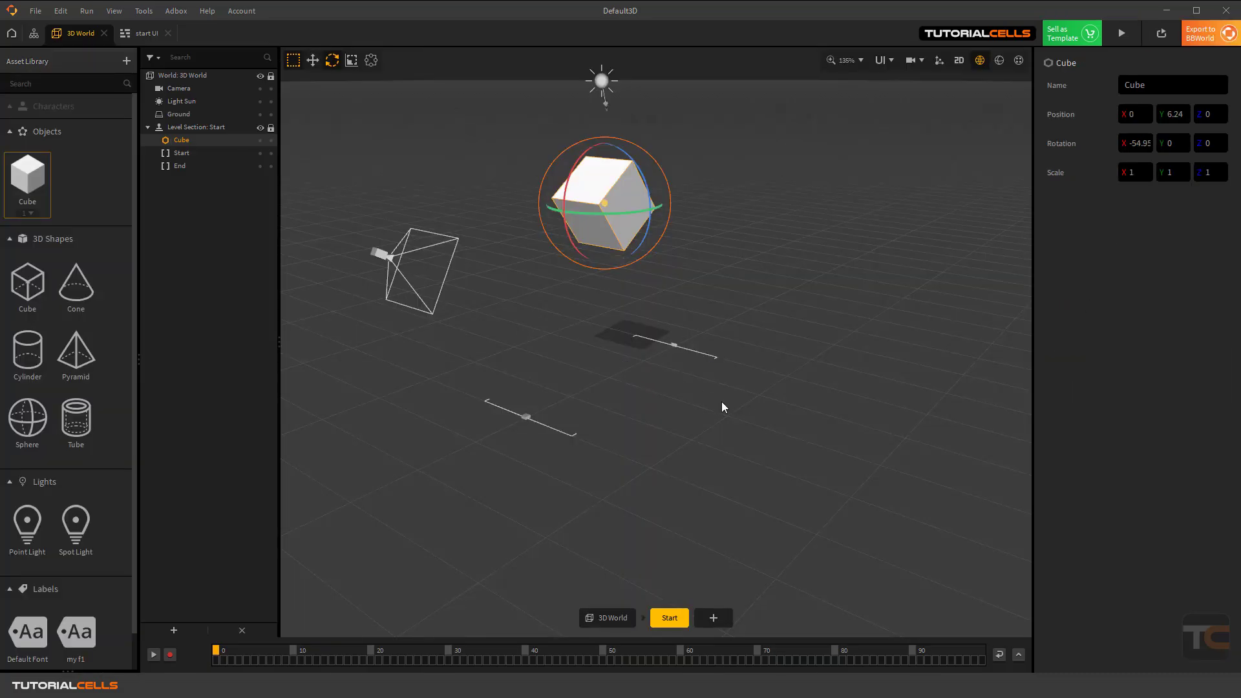
{"action": "left_click", "coordinate": [34, 33]}
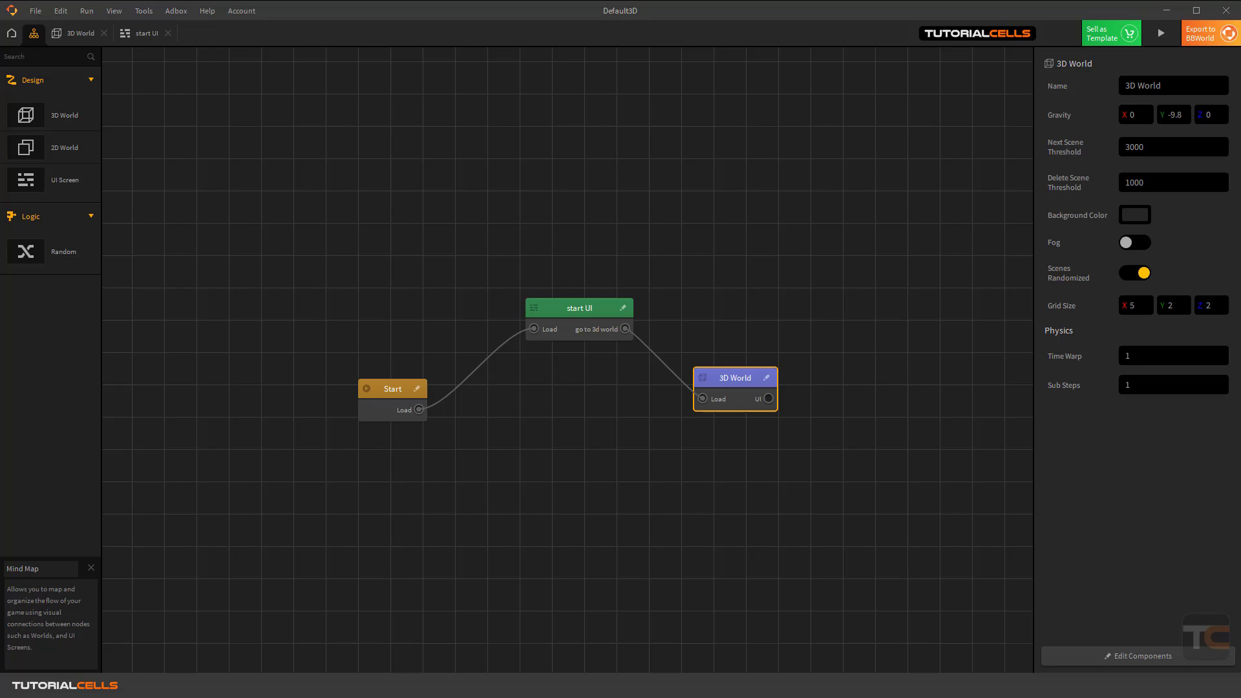
Set the 3D World's Grid Size X back to 2.
{"action": "left_click", "coordinate": [1125, 306]}
{"action": "type", "text": "2"}
{"action": "key", "text": "Return"}
{"action": "left_click", "coordinate": [1131, 356]}
{"action": "key", "text": "Tab"}
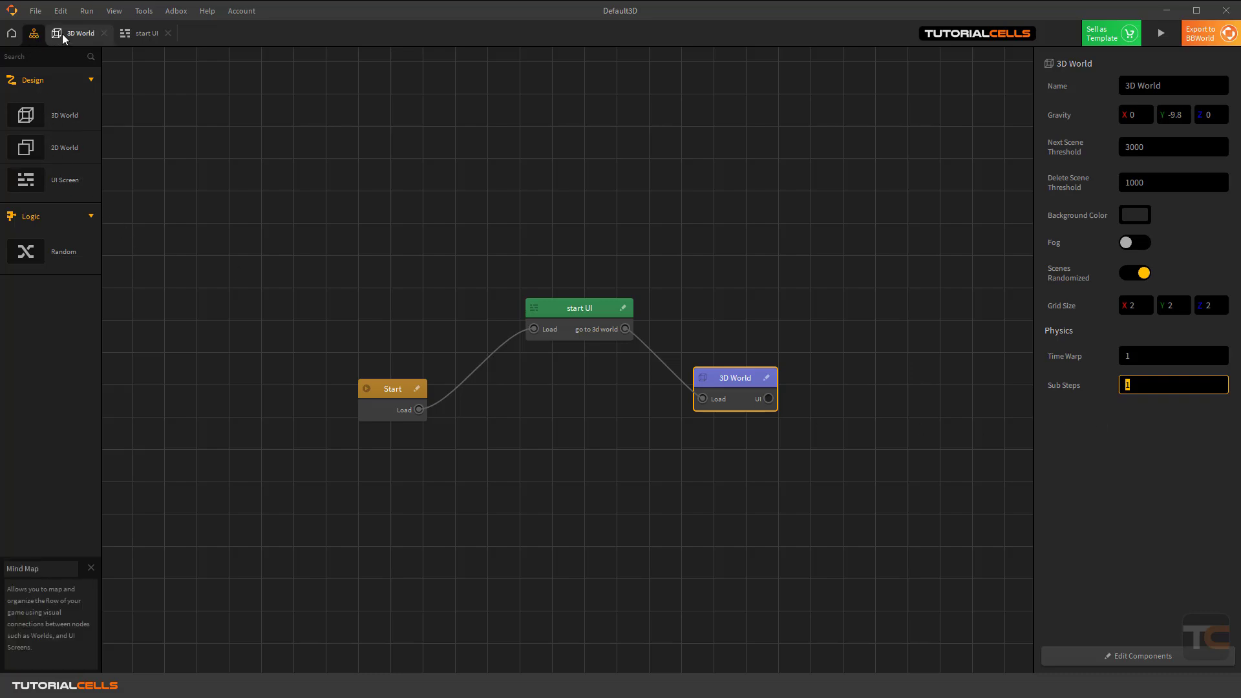
Open the recent project Twisted Road2 without saving the changes to the current project.
{"action": "left_click", "coordinate": [36, 11]}
{"action": "mouse_move", "coordinate": [74, 70]}
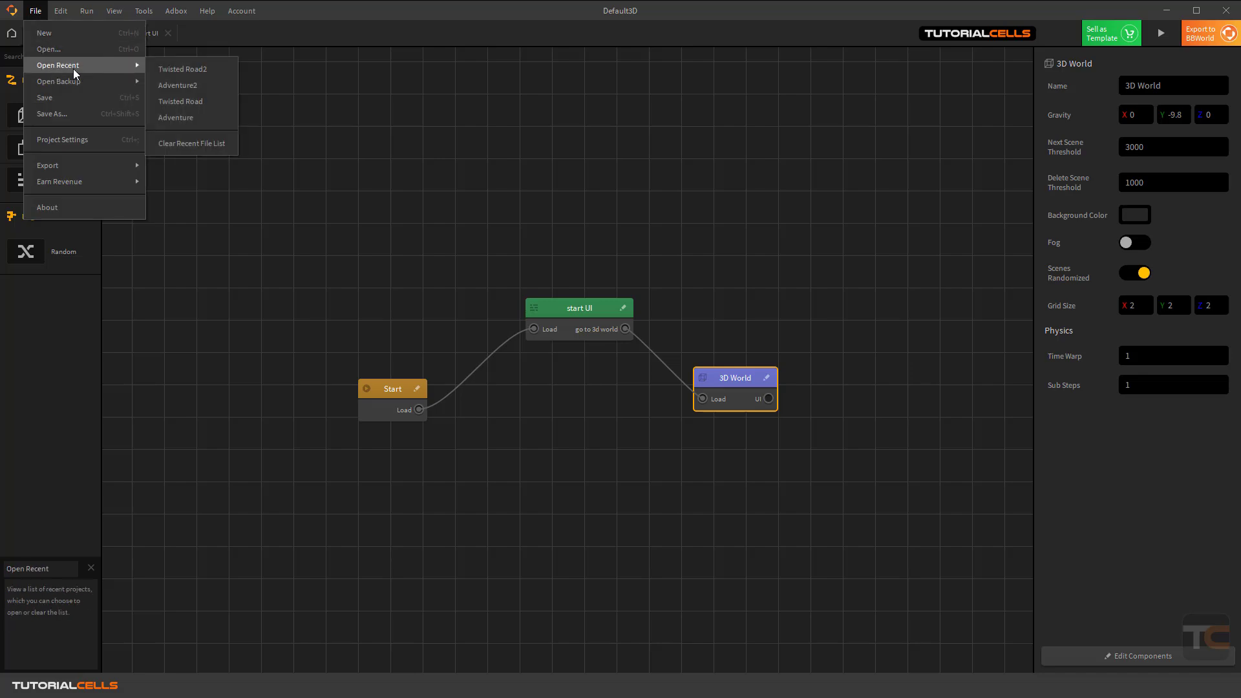
{"action": "left_click", "coordinate": [209, 84]}
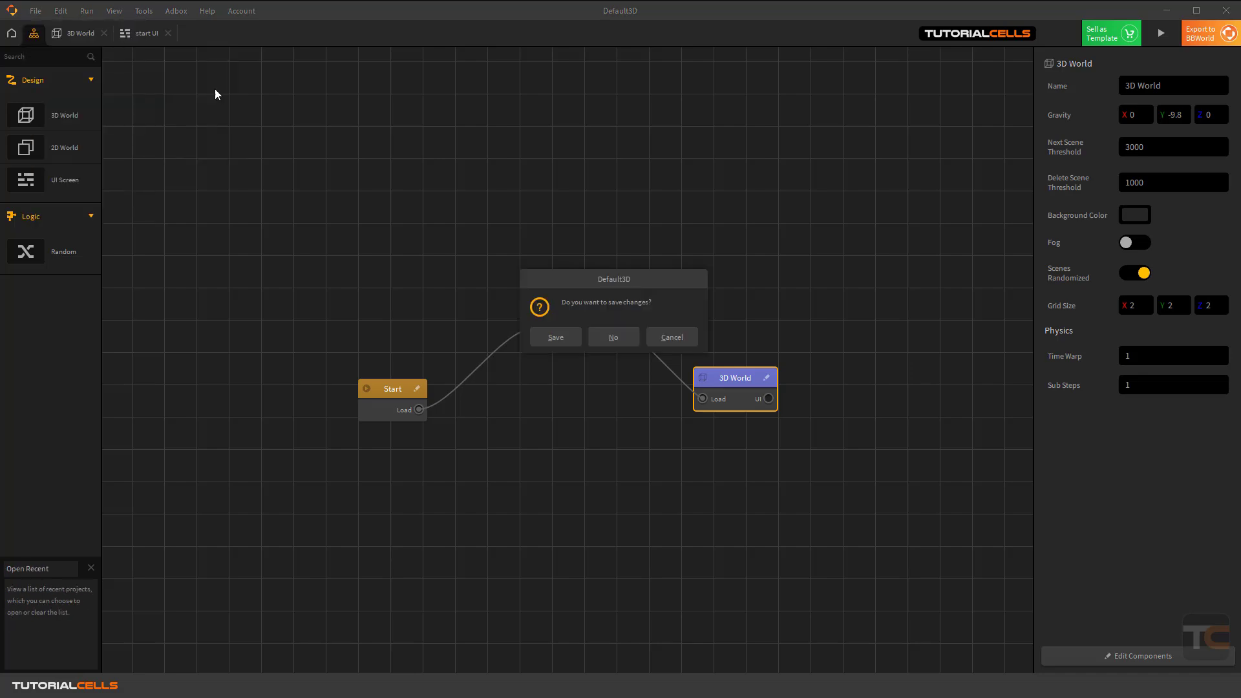
{"action": "left_click", "coordinate": [613, 337]}
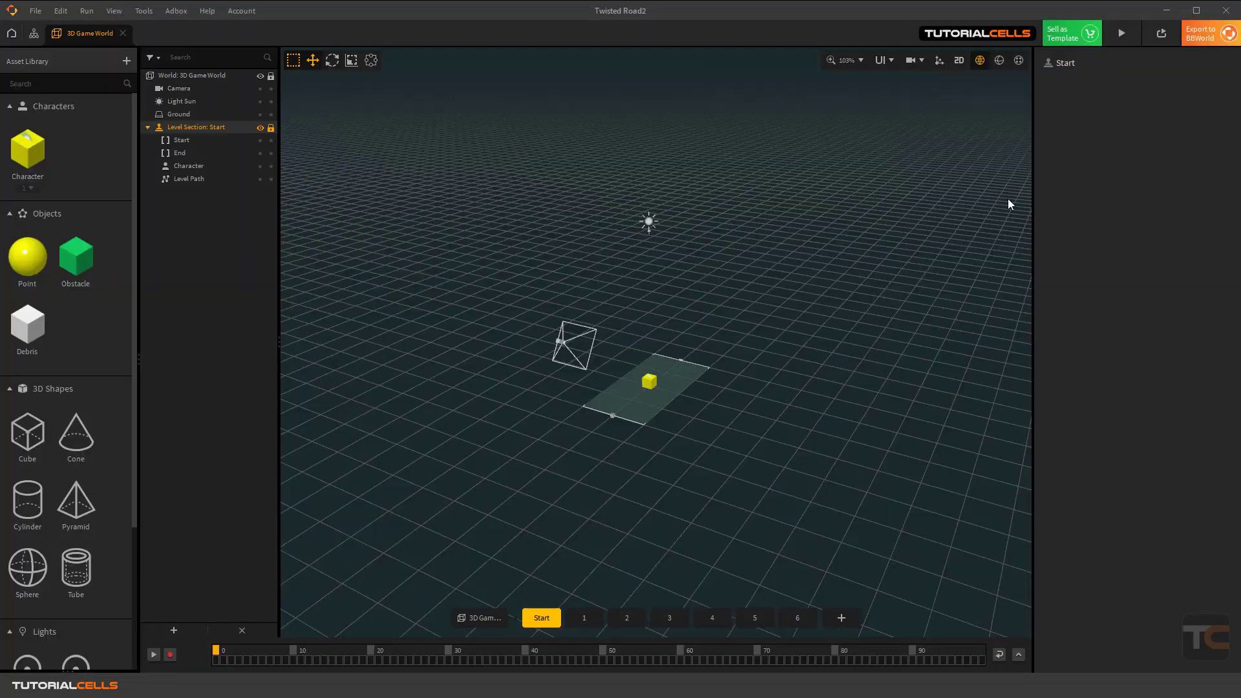
Preview the Twisted Road2 game and play it from its main menu, then close the preview and look at the scene.
{"action": "left_click", "coordinate": [1122, 33]}
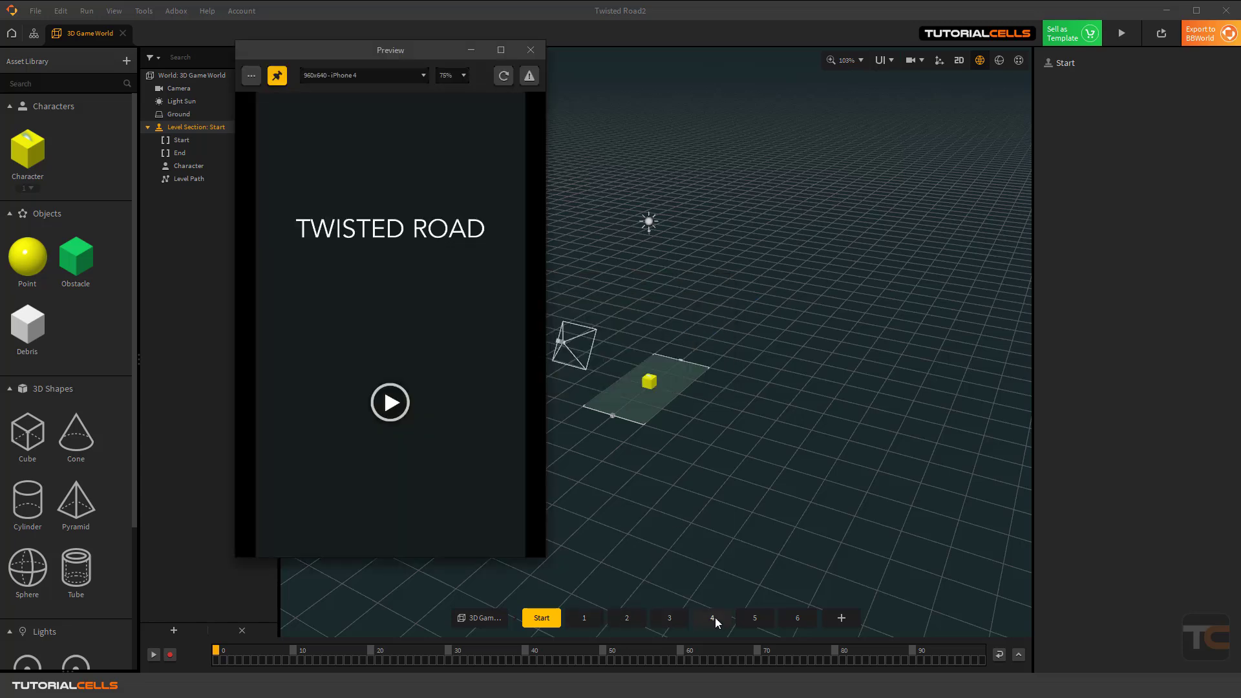
{"action": "left_click", "coordinate": [389, 404]}
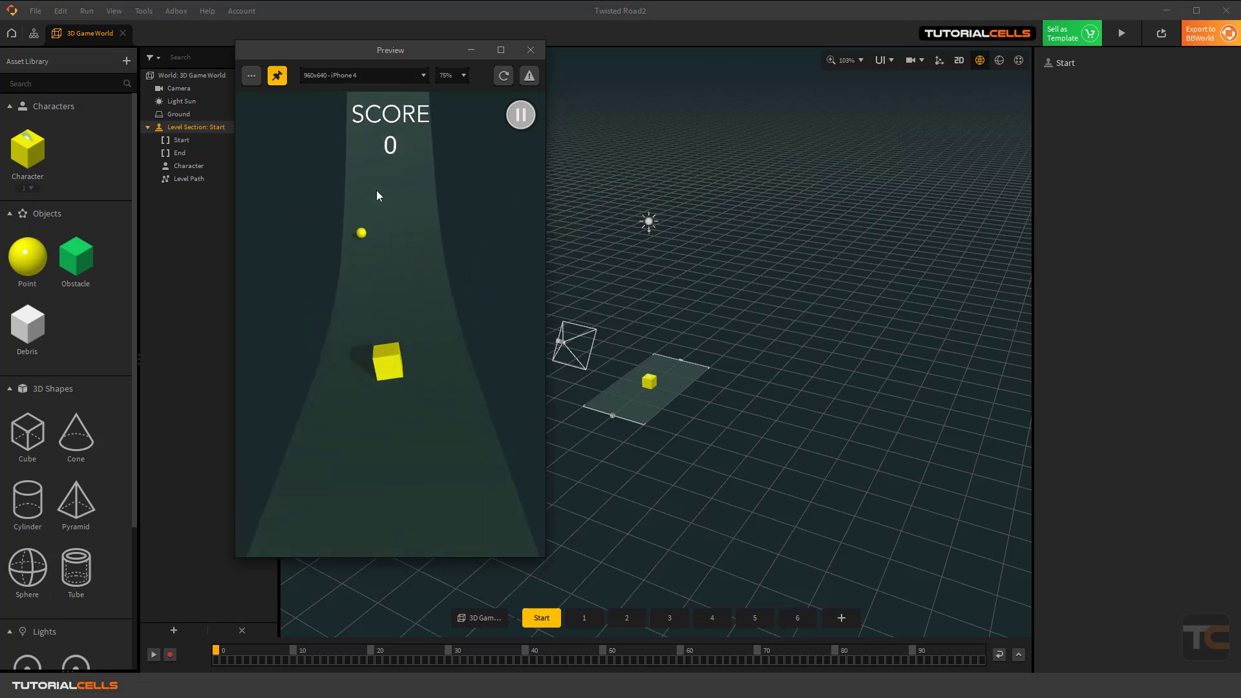
{"action": "left_click", "coordinate": [530, 49]}
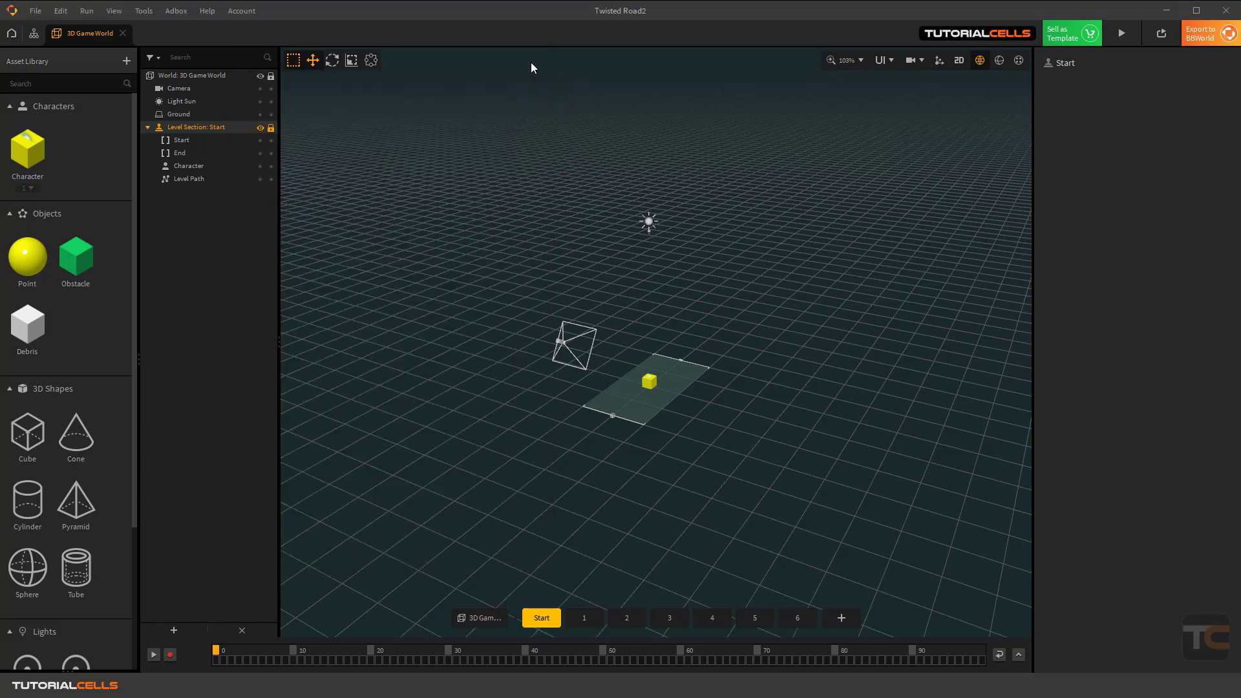
{"action": "scroll", "coordinate": [668, 388], "scroll_direction": "up", "scroll_amount": 3}
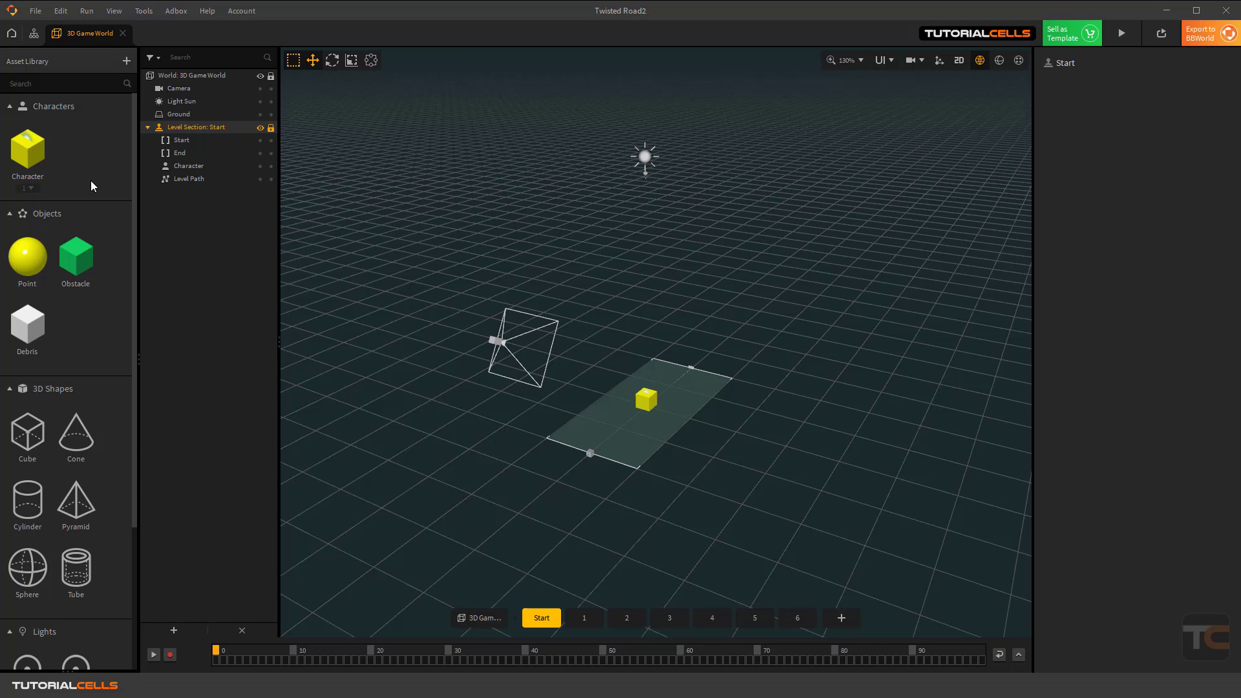
In the mind map, set the 3D Game World's Fog Start Distance to 0 and Fog End Distance to 2000.
{"action": "left_click", "coordinate": [34, 34]}
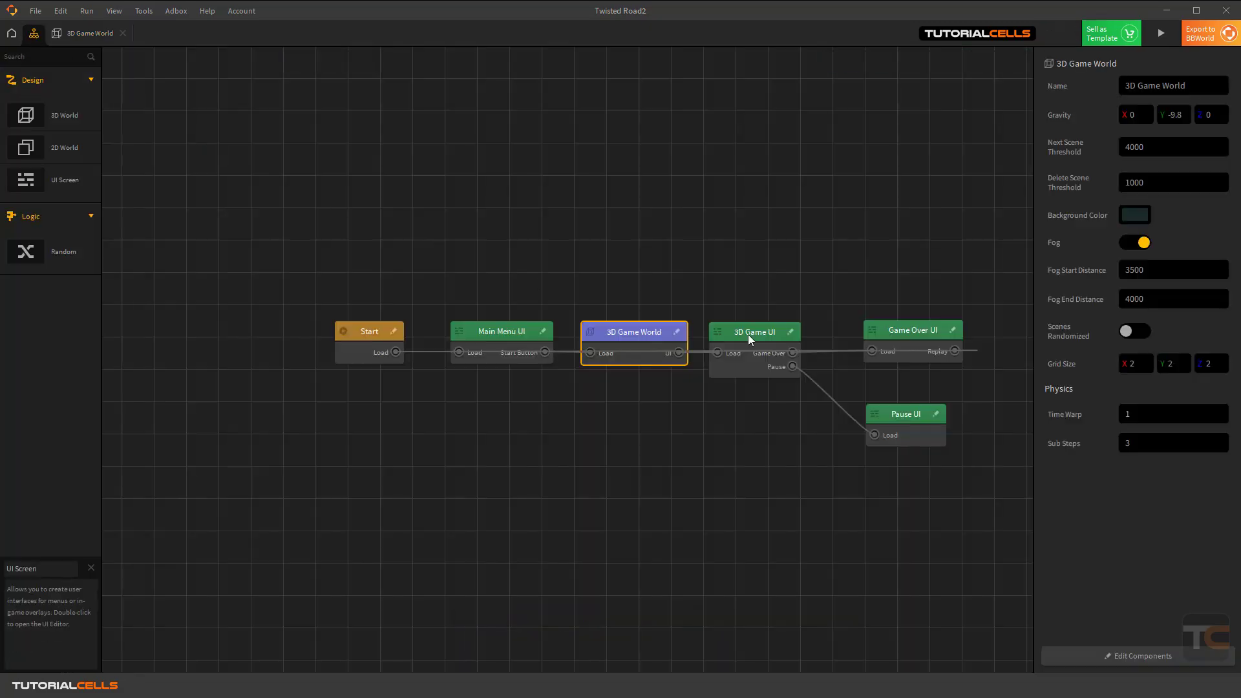
{"action": "mouse_move", "coordinate": [648, 335]}
{"action": "left_mouse_down"}
{"action": "mouse_move", "coordinate": [658, 341]}
{"action": "mouse_move", "coordinate": [640, 351]}
{"action": "left_mouse_up"}
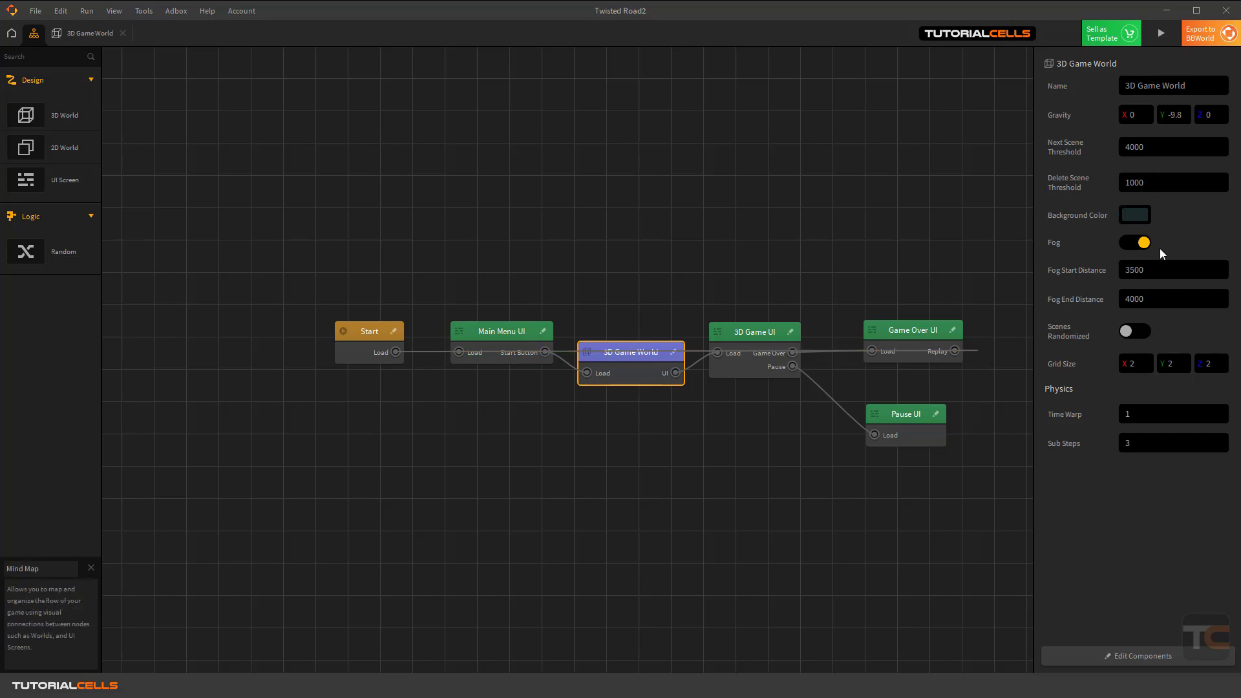
{"action": "left_click", "coordinate": [1130, 268]}
{"action": "type", "text": "0"}
{"action": "left_click_drag", "start_coordinate": [1131, 270], "coordinate": [1067, 300]}
{"action": "left_click_drag", "start_coordinate": [1146, 300], "coordinate": [1116, 307]}
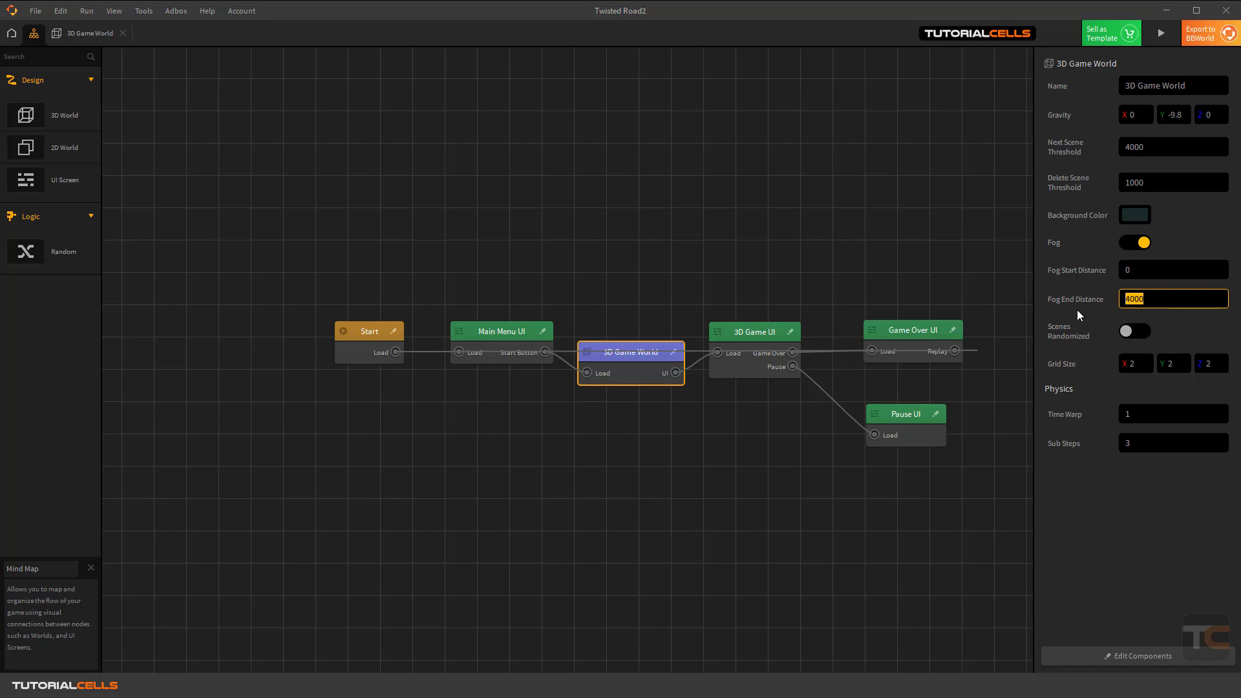
{"action": "type", "text": "2000"}
{"action": "key", "text": "Return"}
Play the game in the preview to check the fog, and set the Fog End Distance to 1000 while it runs.
{"action": "left_click", "coordinate": [1161, 33]}
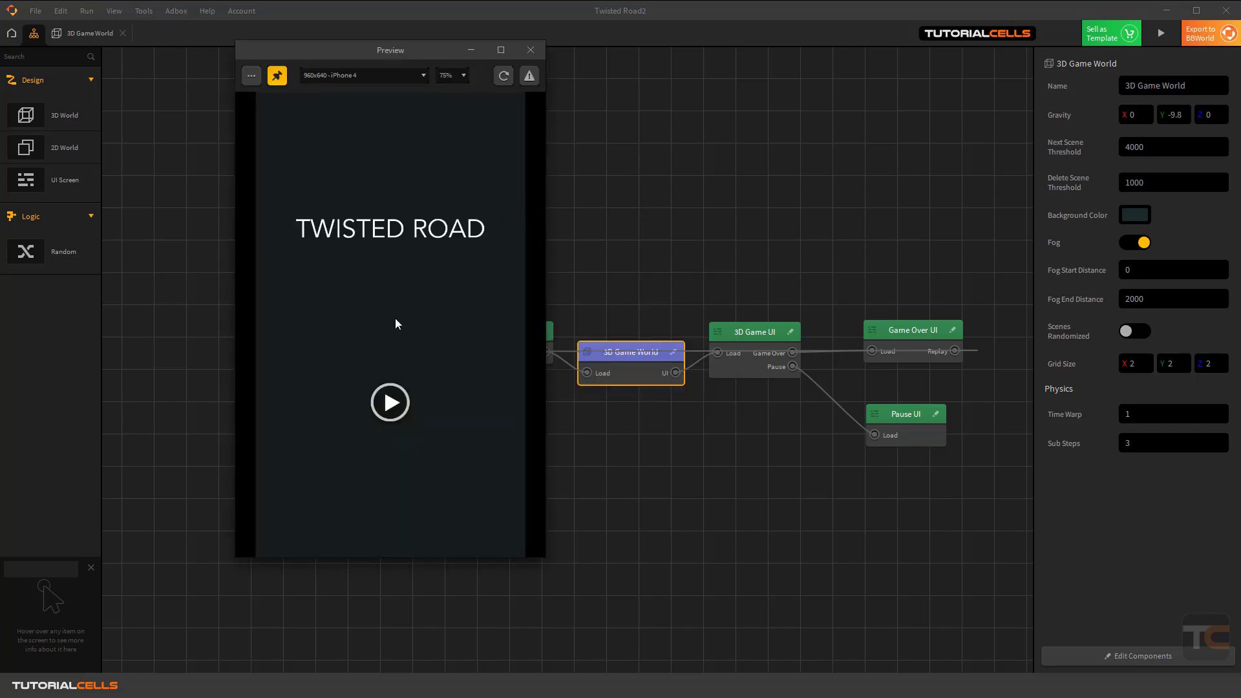
{"action": "left_click", "coordinate": [390, 407]}
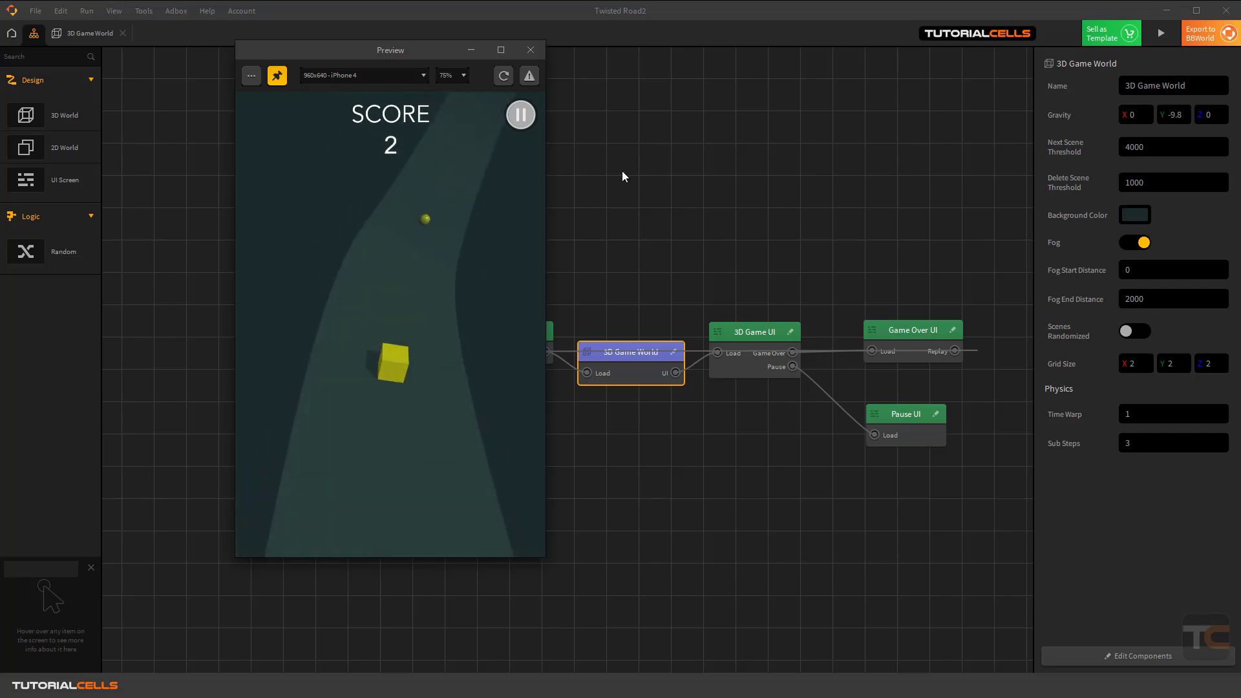
{"action": "left_click", "coordinate": [1128, 298]}
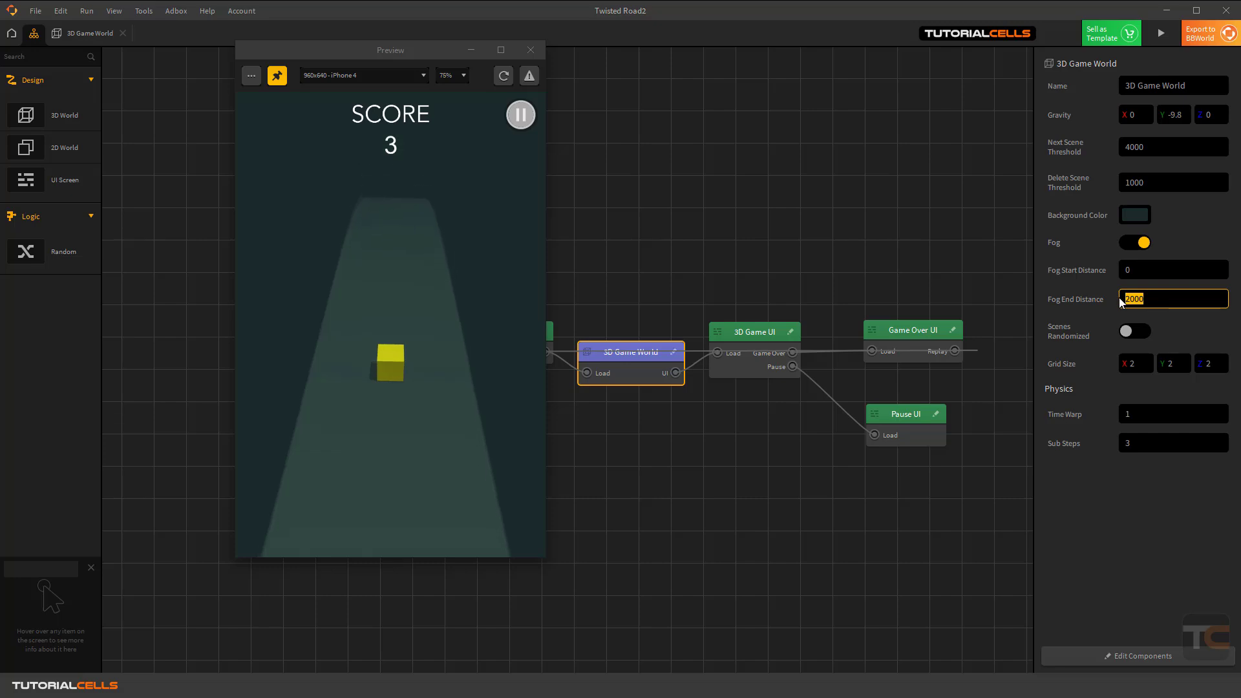
{"action": "type", "text": "1000"}
{"action": "key", "text": "Return"}
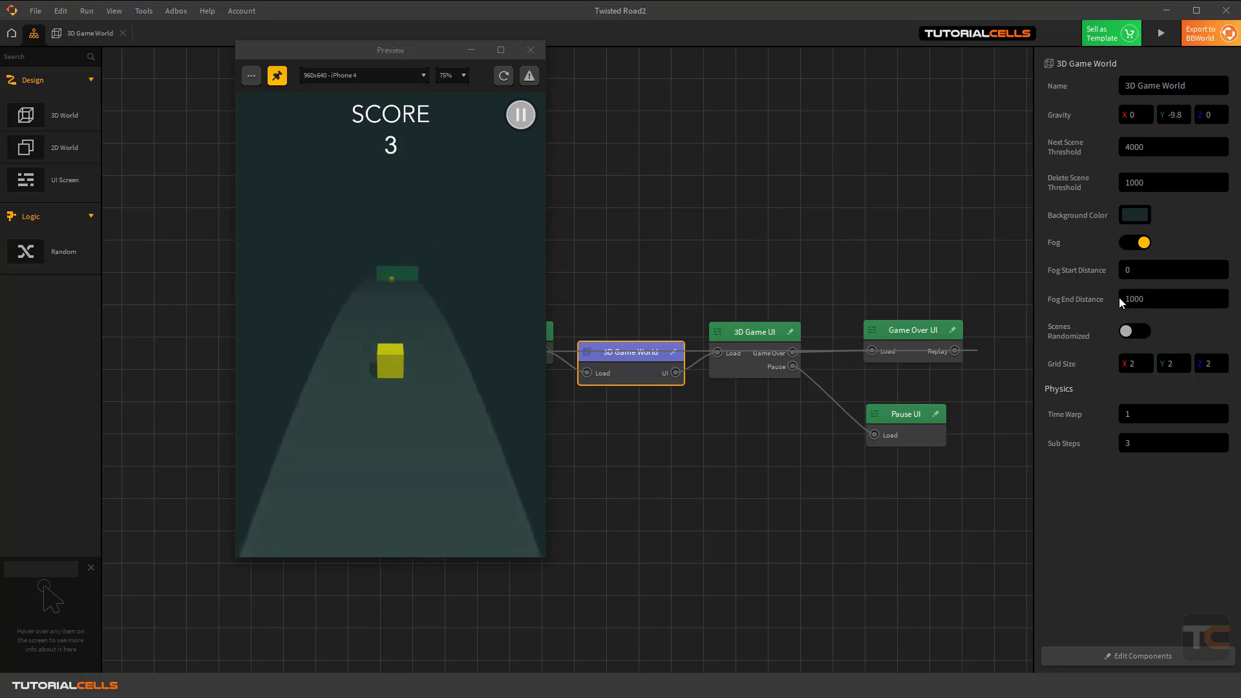
Restart the preview and play the game with the shortened fog distance, steering the cube along the road, and close the preview.
{"action": "left_click", "coordinate": [502, 80]}
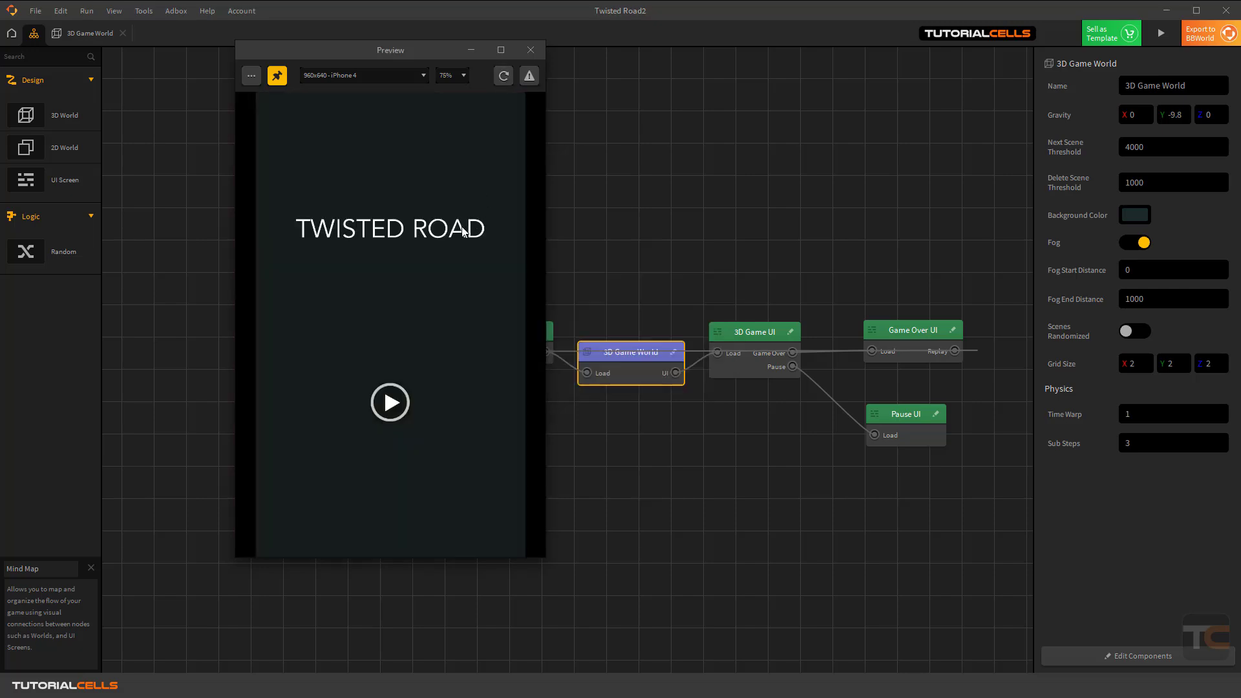
{"action": "left_click", "coordinate": [404, 402]}
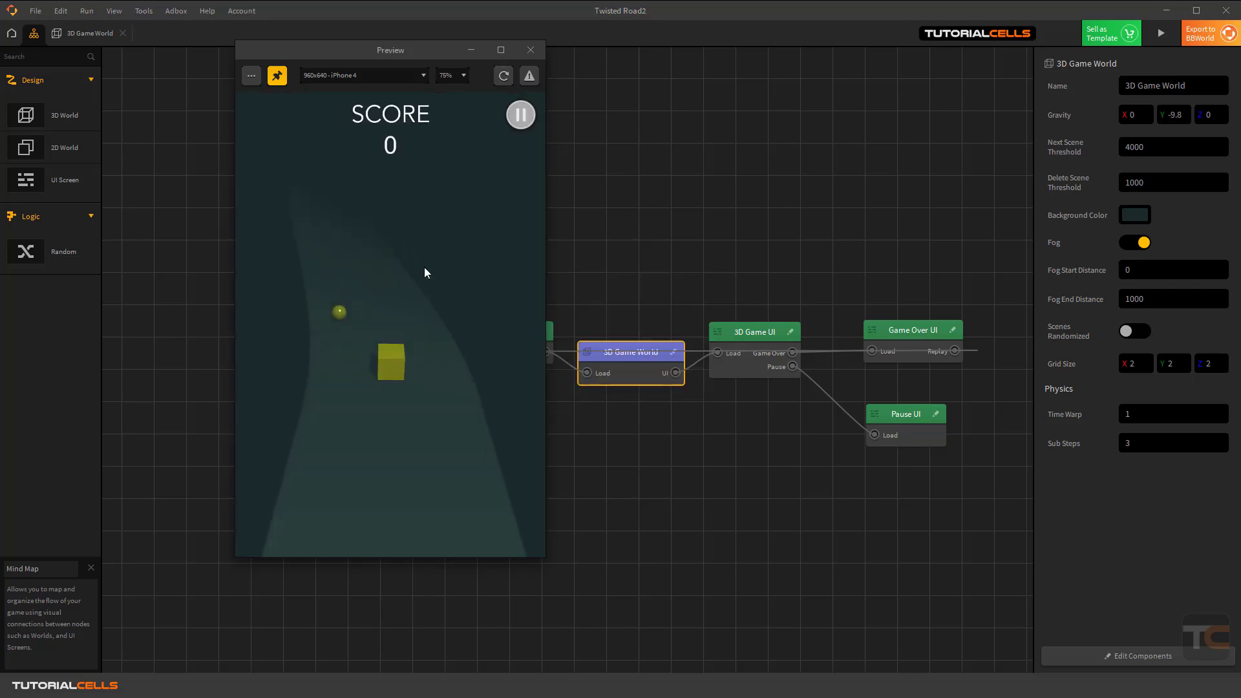
{"action": "left_click_drag", "start_coordinate": [417, 238], "coordinate": [392, 253]}
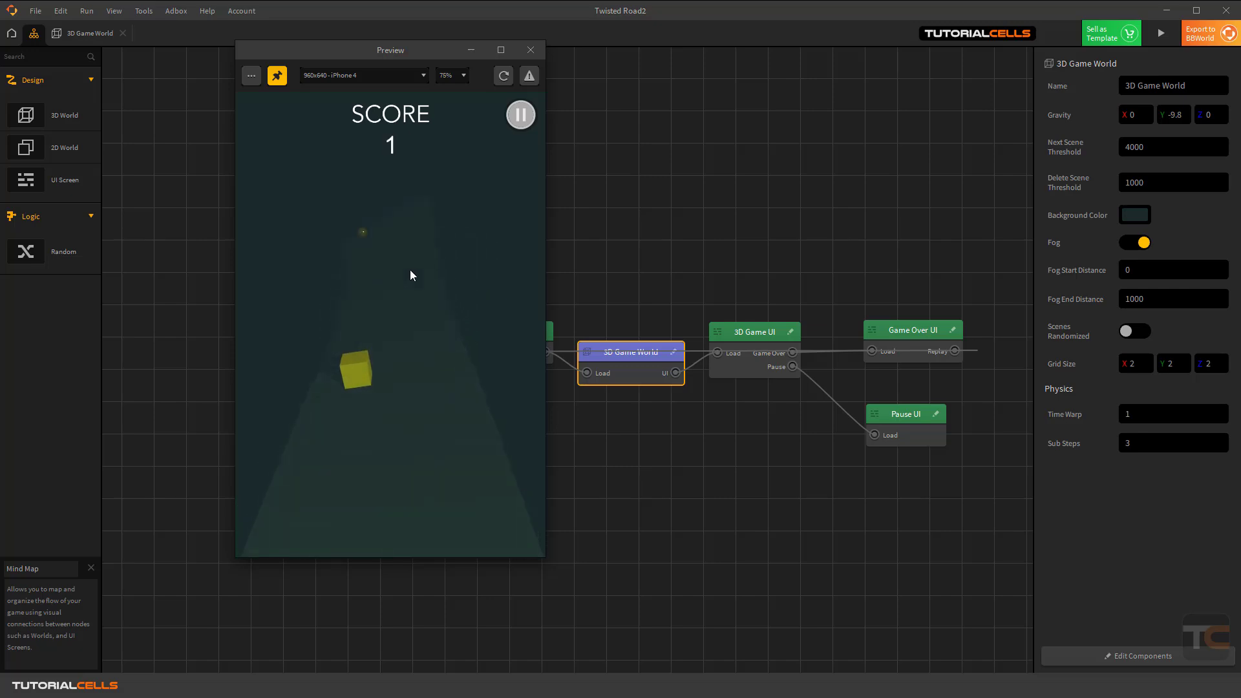
{"action": "mouse_move", "coordinate": [419, 263]}
{"action": "left_mouse_down"}
{"action": "mouse_move", "coordinate": [492, 246]}
{"action": "mouse_move", "coordinate": [460, 266]}
{"action": "mouse_move", "coordinate": [358, 226]}
{"action": "mouse_move", "coordinate": [374, 111]}
{"action": "mouse_move", "coordinate": [413, 177]}
{"action": "mouse_move", "coordinate": [402, 180]}
{"action": "left_mouse_up"}
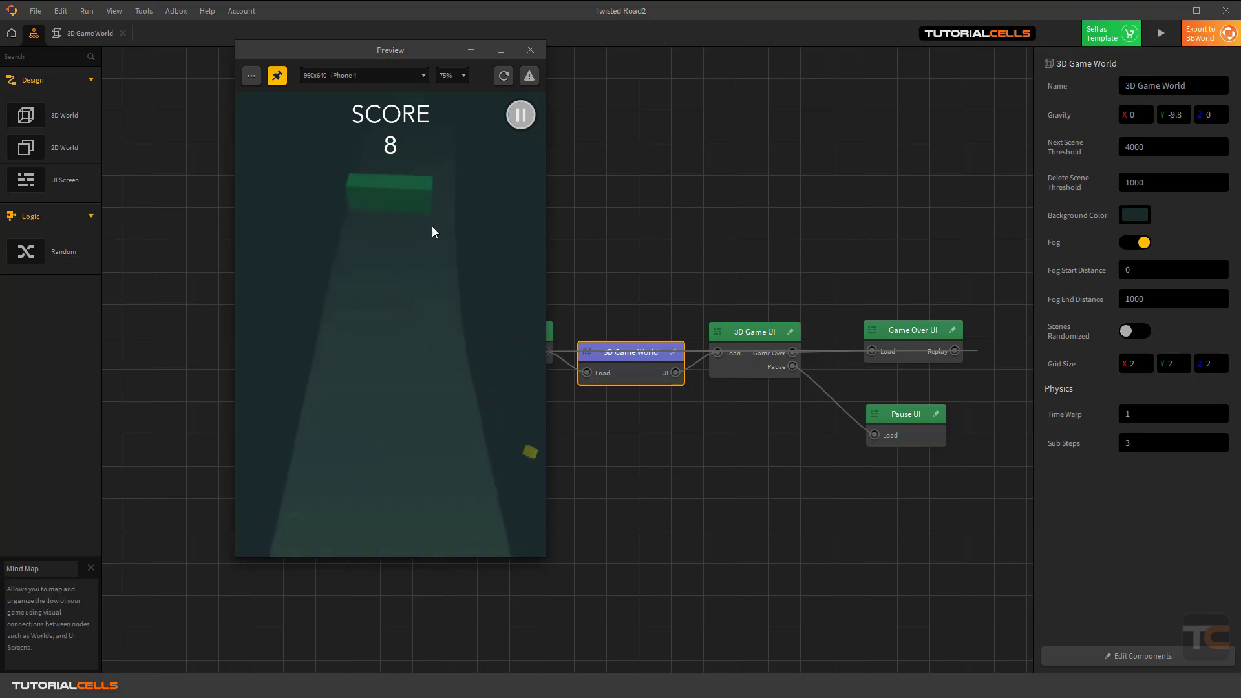
{"action": "left_click", "coordinate": [531, 52]}
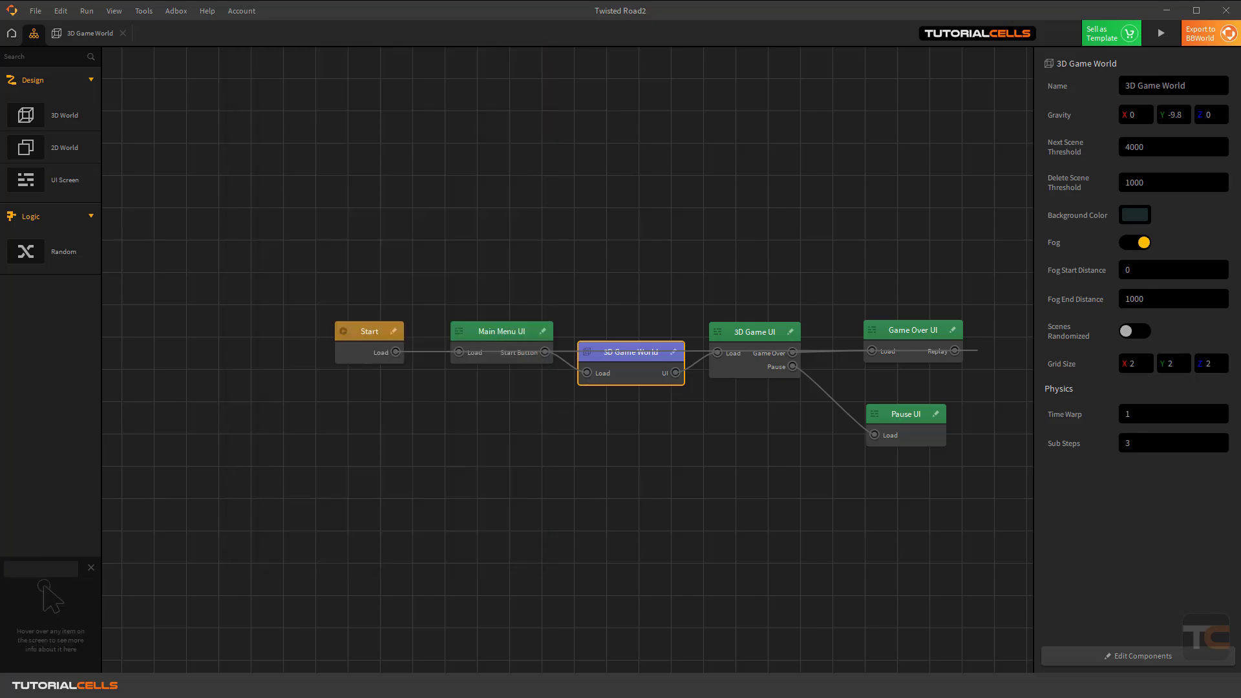
Set the 3D Game World's physics Time Warp to 5.
{"action": "left_click_drag", "start_coordinate": [1146, 298], "coordinate": [1123, 300]}
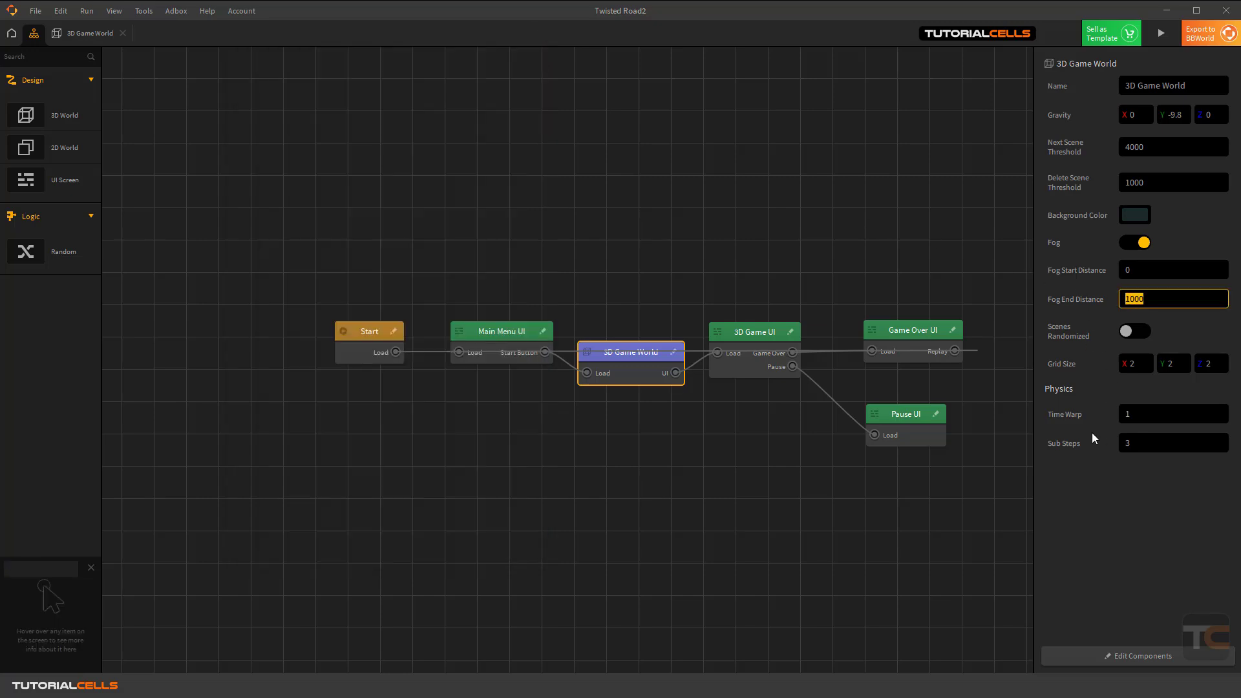
{"action": "left_click", "coordinate": [1124, 417]}
{"action": "type", "text": "5"}
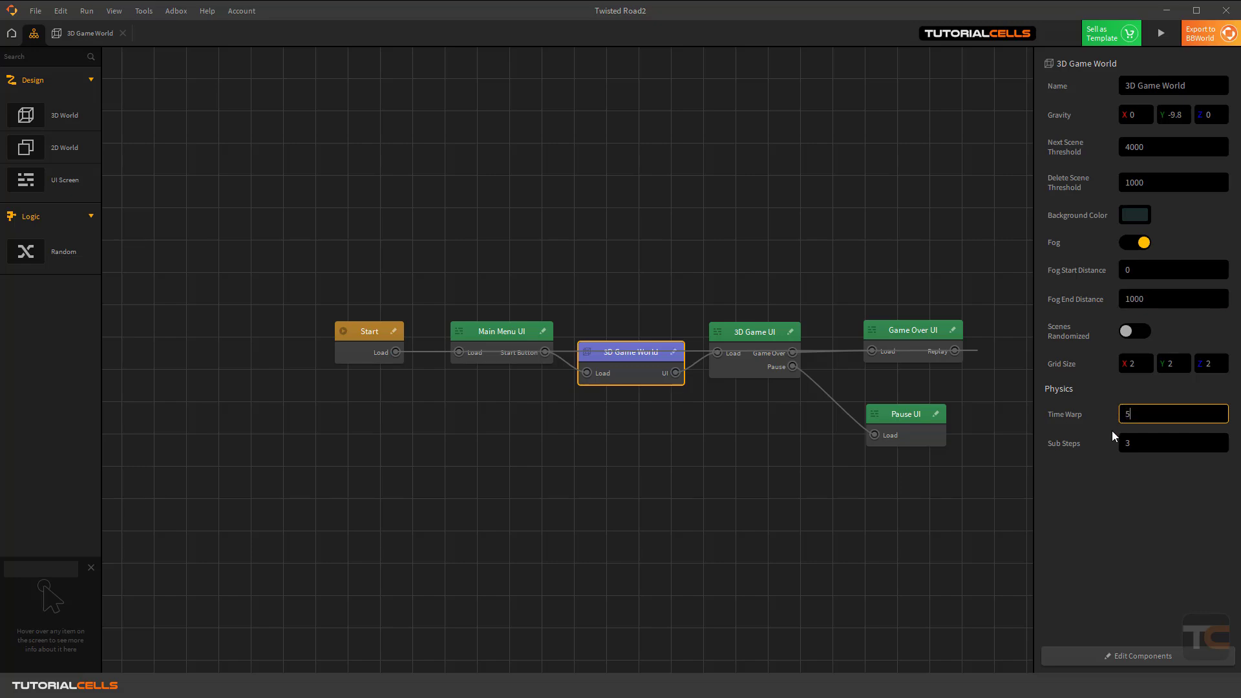
{"action": "key", "text": "Return"}
Preview and play the game to check its speed with the changed Time Warp, and close the preview.
{"action": "left_click", "coordinate": [1164, 38]}
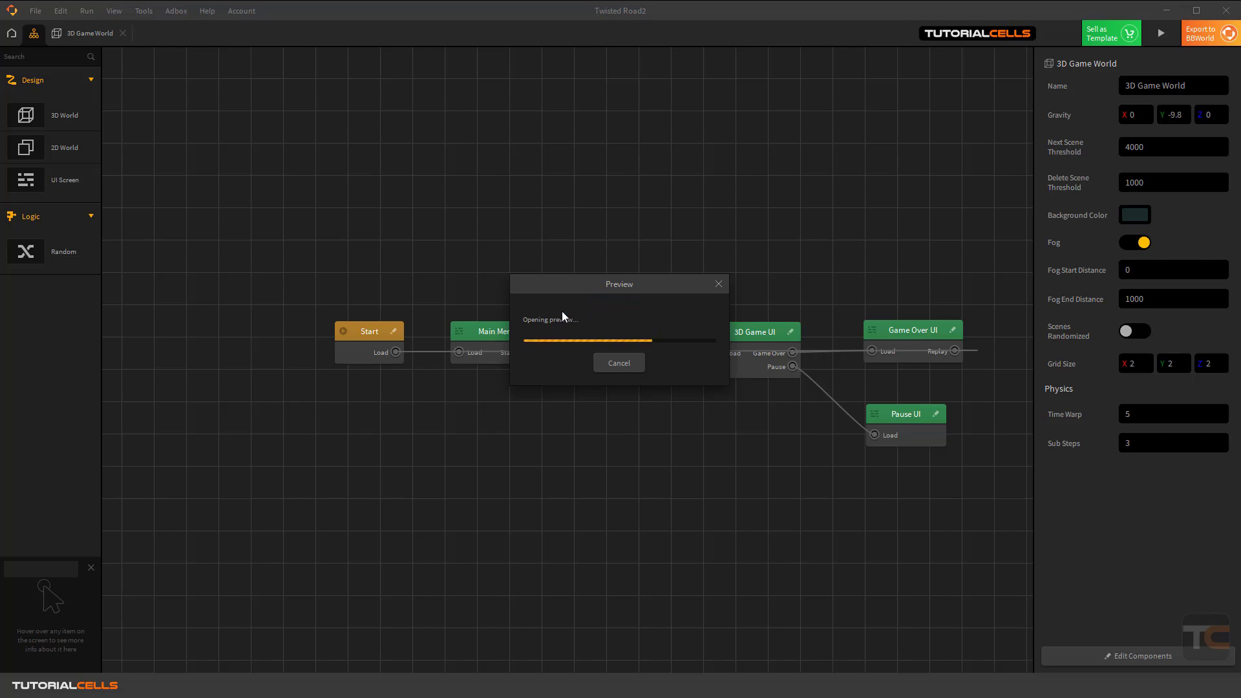
{"action": "left_click", "coordinate": [391, 404]}
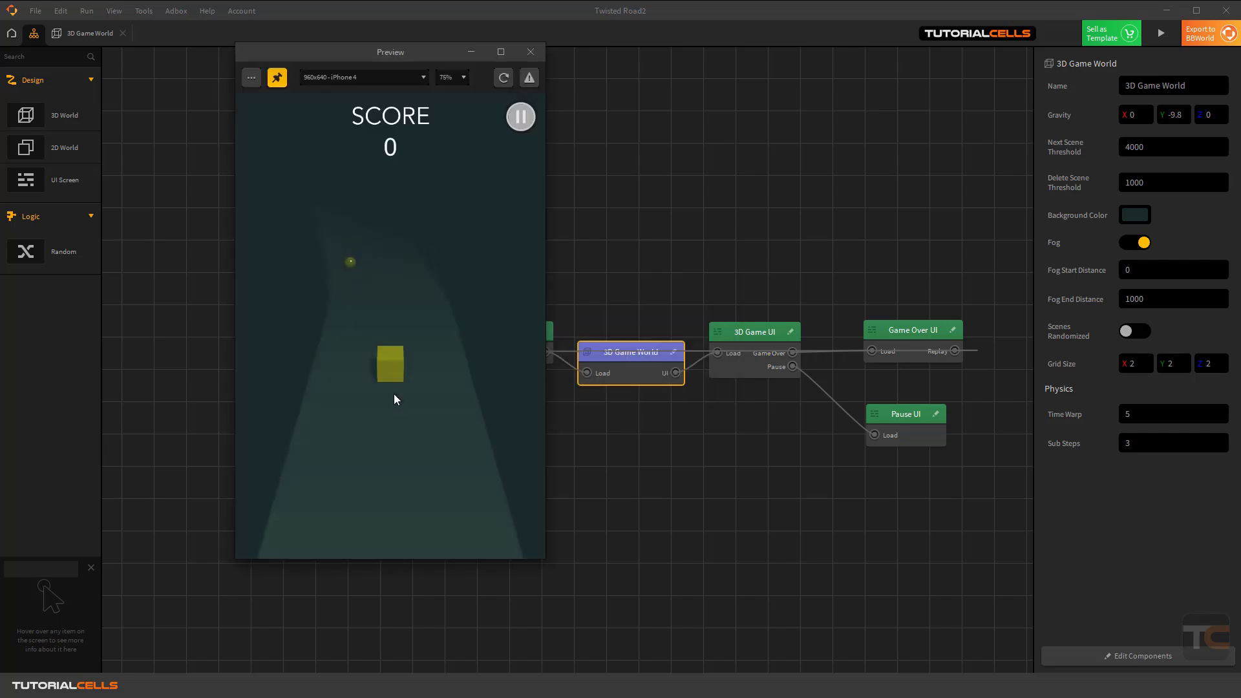
{"action": "mouse_move", "coordinate": [406, 325]}
{"action": "left_mouse_down"}
{"action": "mouse_move", "coordinate": [416, 313]}
{"action": "mouse_move", "coordinate": [362, 302]}
{"action": "mouse_move", "coordinate": [389, 304]}
{"action": "mouse_move", "coordinate": [363, 289]}
{"action": "left_mouse_up"}
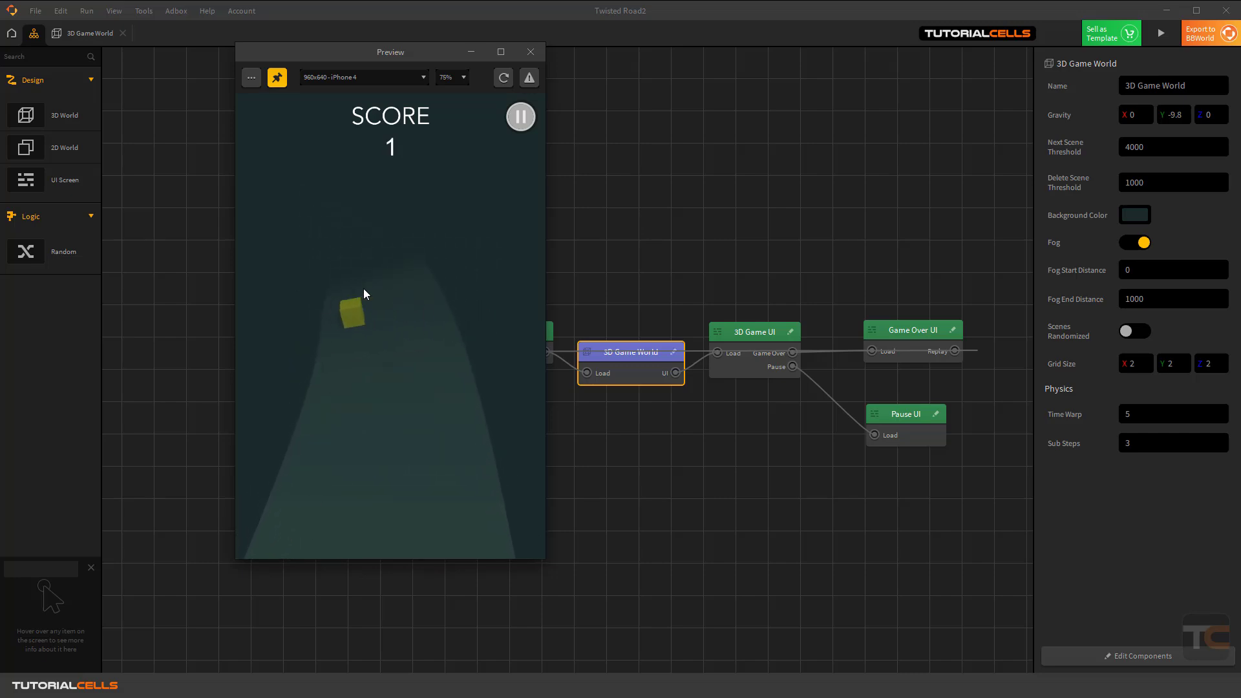
{"action": "left_click", "coordinate": [531, 51]}
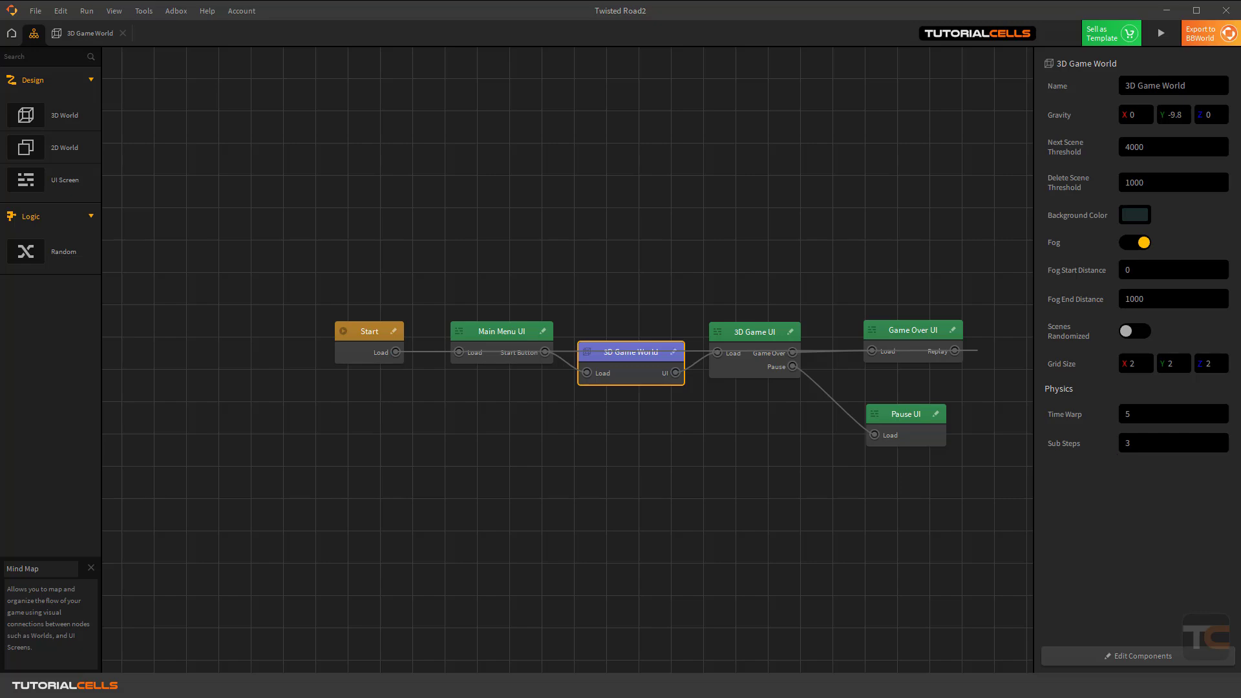
Set the 3D Game World's physics Sub Steps to 5.
{"action": "left_click_drag", "start_coordinate": [1139, 443], "coordinate": [1097, 469]}
{"action": "left_click", "coordinate": [1139, 419]}
{"action": "key", "text": "Tab"}
{"action": "left_click", "coordinate": [1143, 416]}
{"action": "left_click", "coordinate": [1145, 447]}
{"action": "key", "text": "Return"}
Move the 3D Game World node above the other nodes, and link the Game Over UI's Replay output to its Load input.
{"action": "left_click_drag", "start_coordinate": [664, 327], "coordinate": [643, 249]}
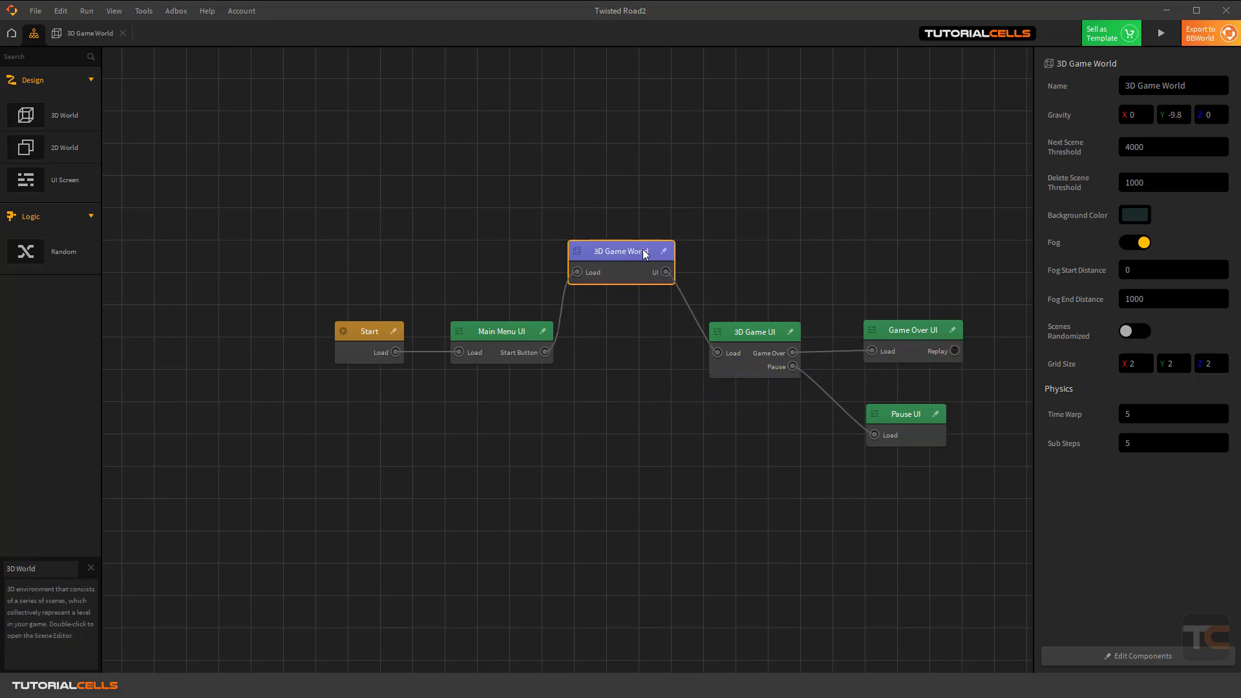
{"action": "left_click_drag", "start_coordinate": [956, 352], "coordinate": [634, 220]}
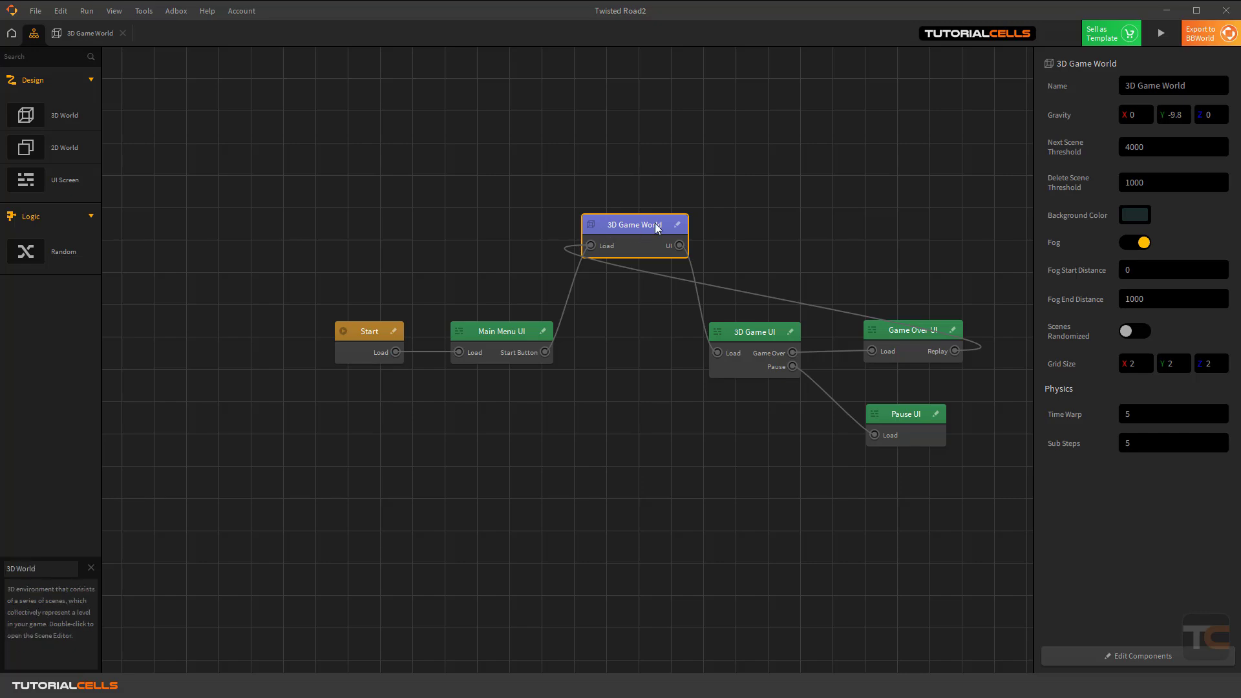
{"action": "left_click_drag", "start_coordinate": [655, 223], "coordinate": [657, 234]}
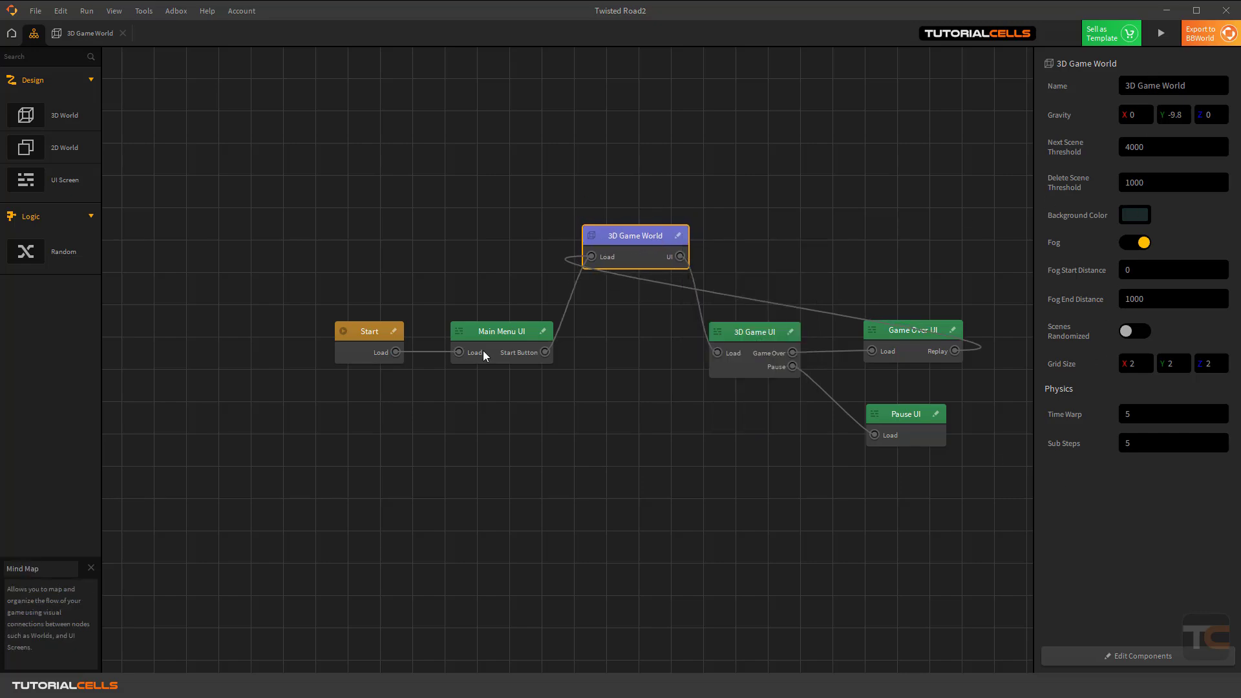
Move the Main Menu UI and Start nodes lower in the mind map, and open the 3D Game World scene.
{"action": "left_click_drag", "start_coordinate": [494, 333], "coordinate": [499, 386]}
{"action": "left_click_drag", "start_coordinate": [377, 339], "coordinate": [376, 372]}
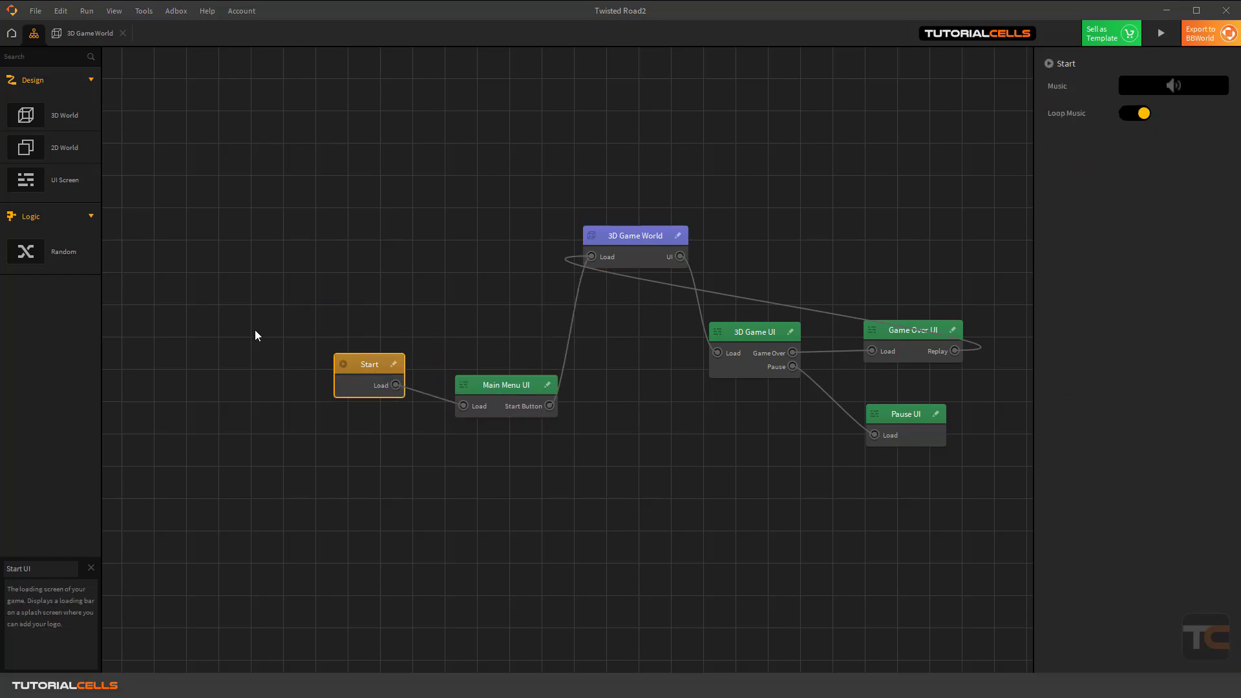
{"action": "left_click", "coordinate": [91, 34]}
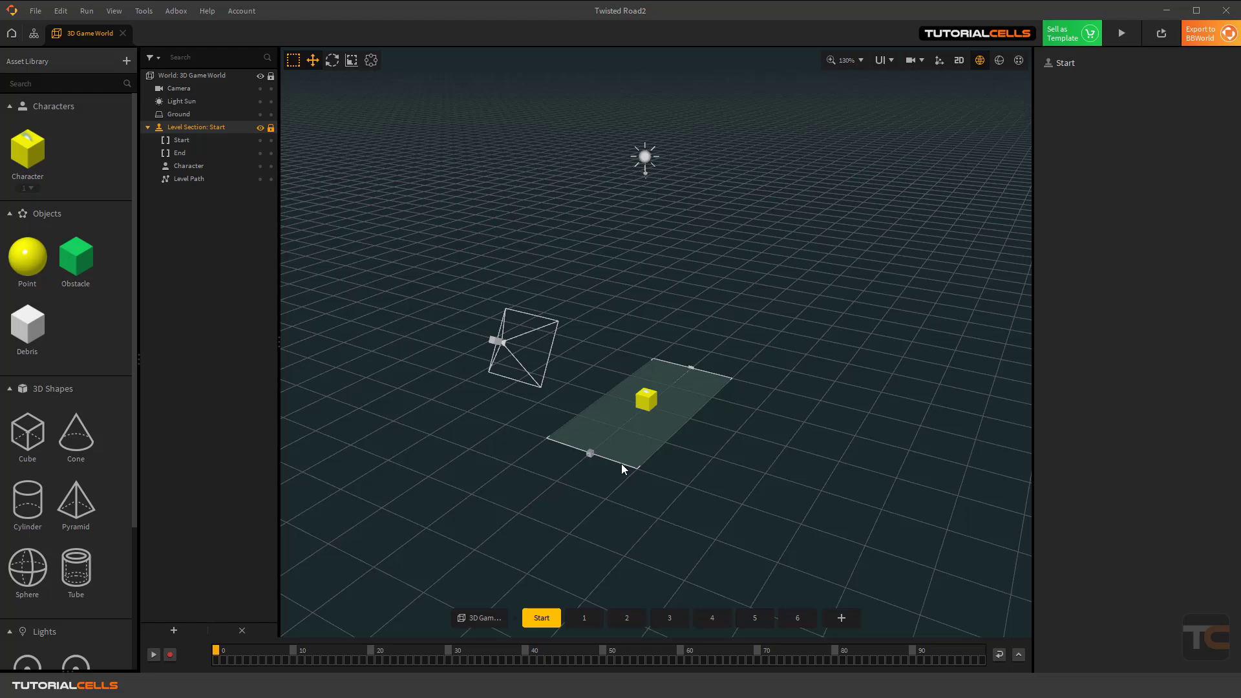